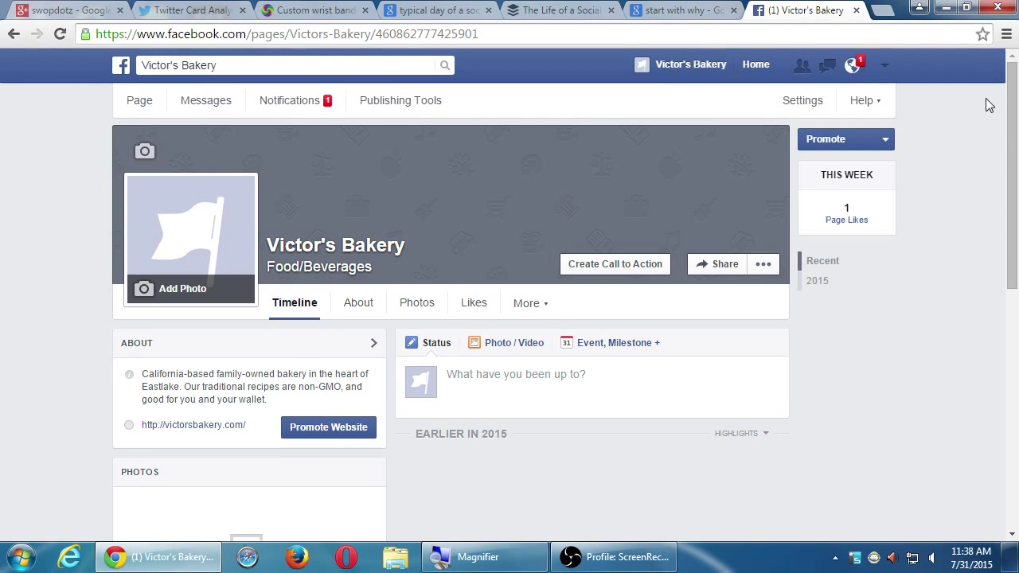
Step: Reveal the 'Use Facebook as' menu listing other profiles and Create or Manage Pages
{"action": "left_click_drag", "start_coordinate": [1008, 100], "coordinate": [995, 40]}
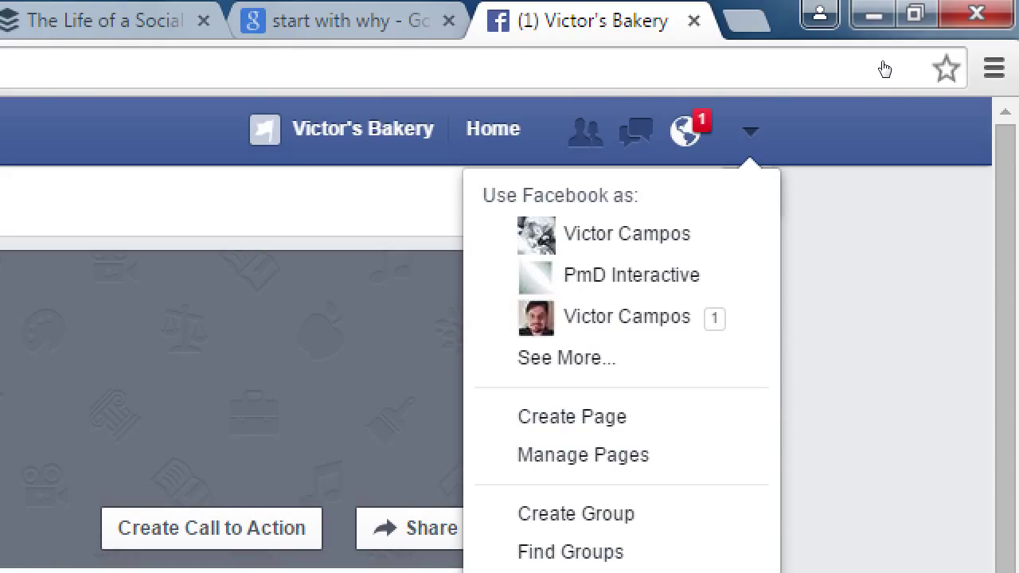
Step: Dismiss the account dropdown, reopen it, then close it again to show the timeline
{"action": "left_click", "coordinate": [916, 92]}
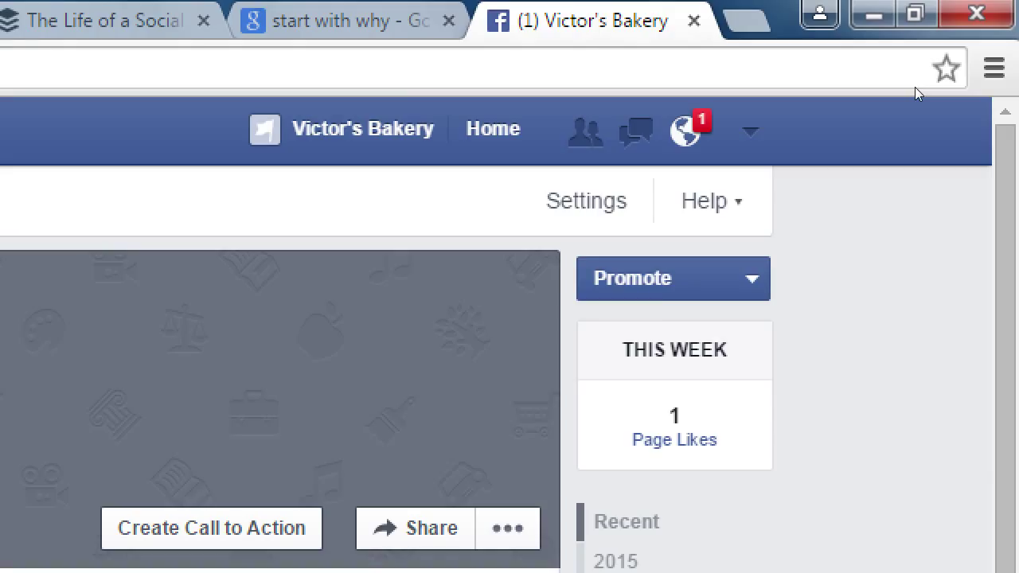
{"action": "left_click", "coordinate": [750, 130]}
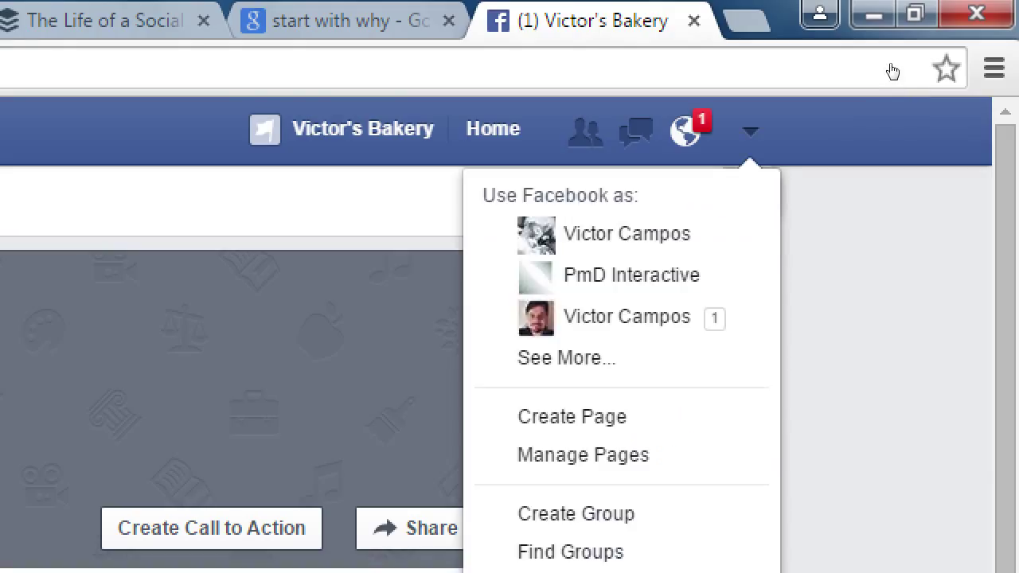
{"action": "left_click", "coordinate": [923, 111]}
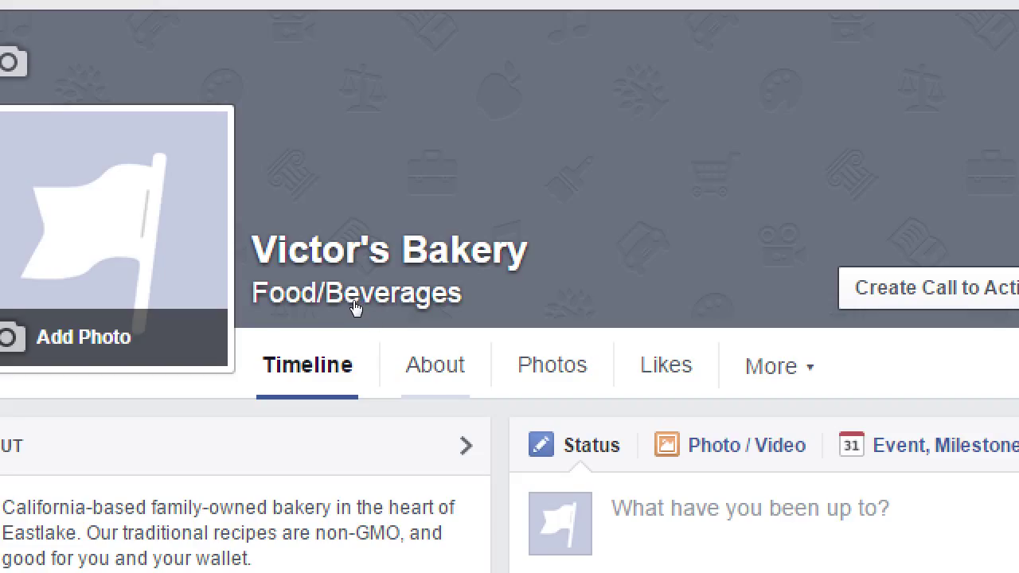
Step: Open Victor's Bakery's About tab and look through its Page Info list
{"action": "left_click", "coordinate": [434, 365]}
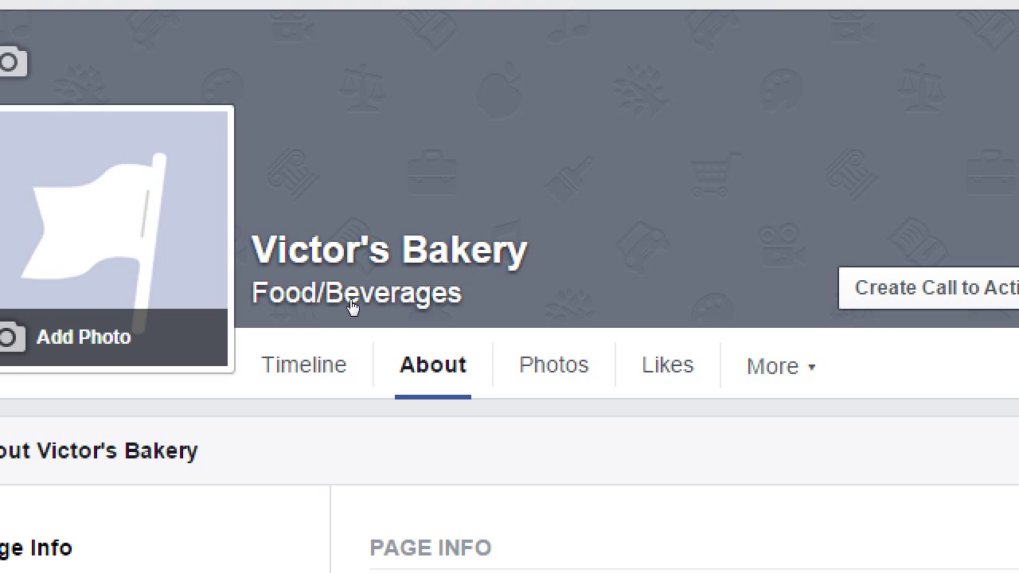
{"action": "key", "text": "super+minus"}
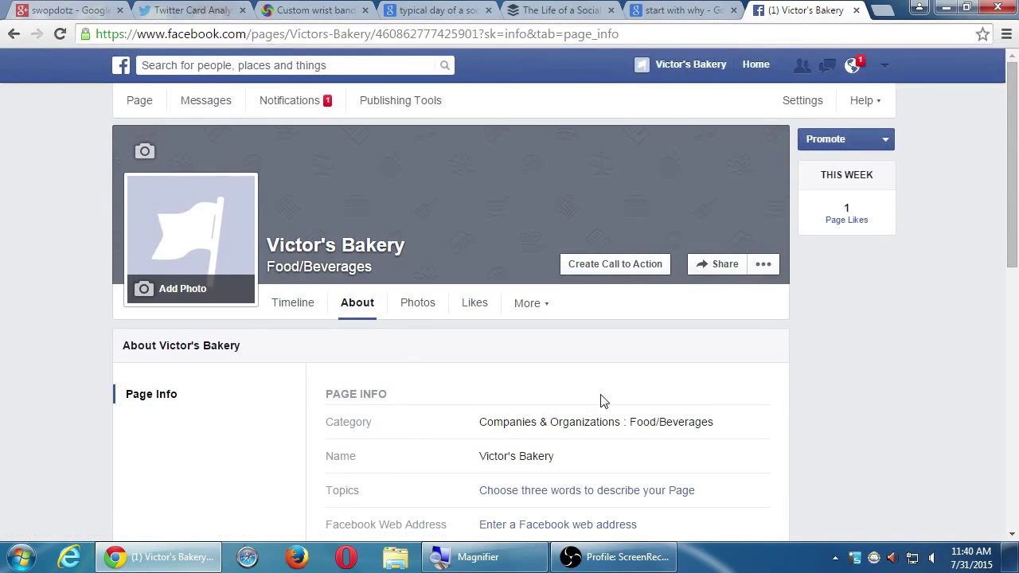
{"action": "scroll", "coordinate": [796, 409], "scroll_direction": "down", "scroll_amount": 8}
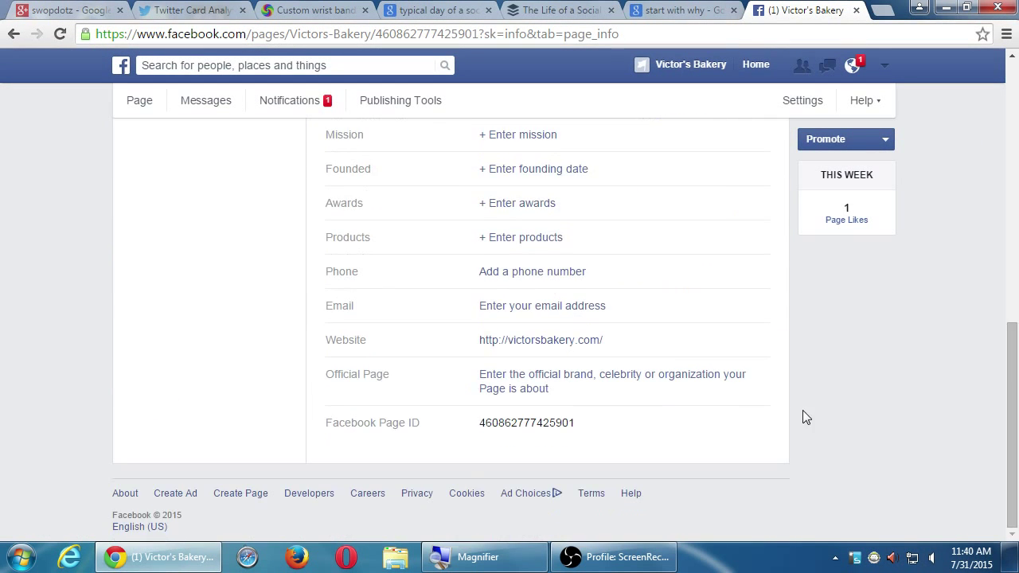
{"action": "scroll", "coordinate": [803, 410], "scroll_direction": "up", "scroll_amount": 2}
{"action": "scroll", "coordinate": [802, 418], "scroll_direction": "up", "scroll_amount": 3}
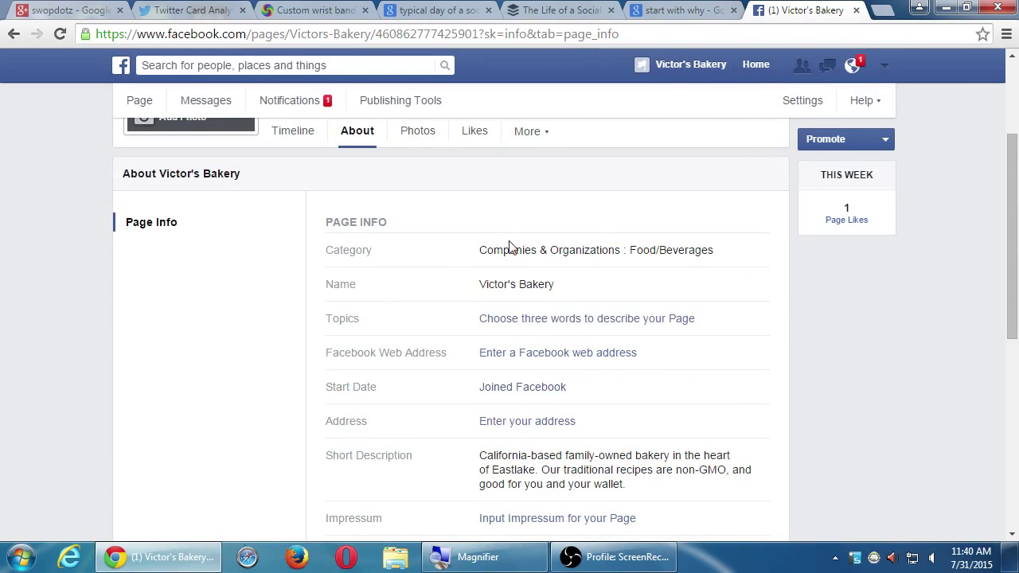
{"action": "scroll", "coordinate": [516, 259], "scroll_direction": "down", "scroll_amount": 4}
{"action": "scroll", "coordinate": [523, 276], "scroll_direction": "down", "scroll_amount": 3}
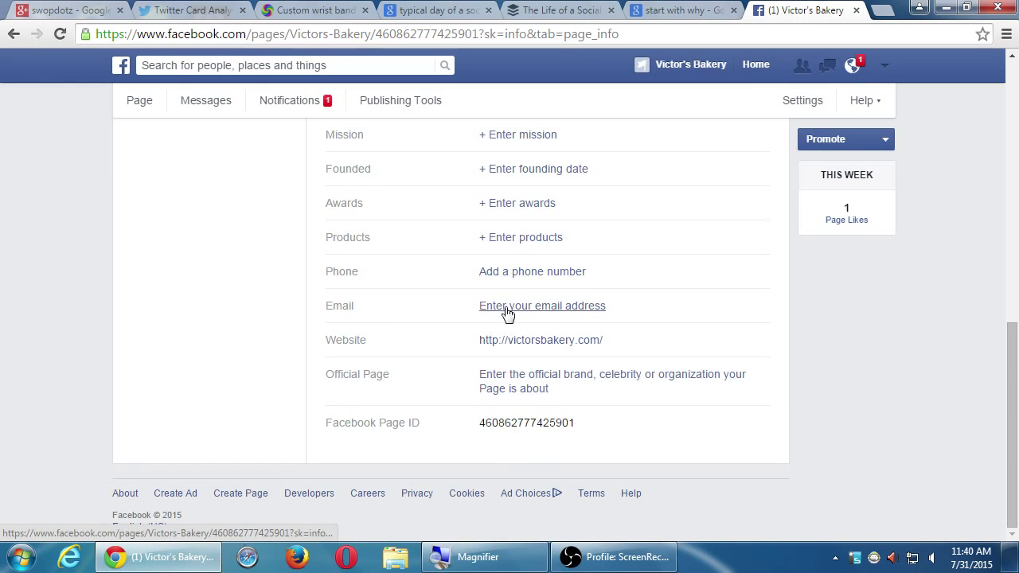
{"action": "scroll", "coordinate": [505, 313], "scroll_direction": "up", "scroll_amount": 8}
{"action": "scroll", "coordinate": [744, 455], "scroll_direction": "down", "scroll_amount": 2}
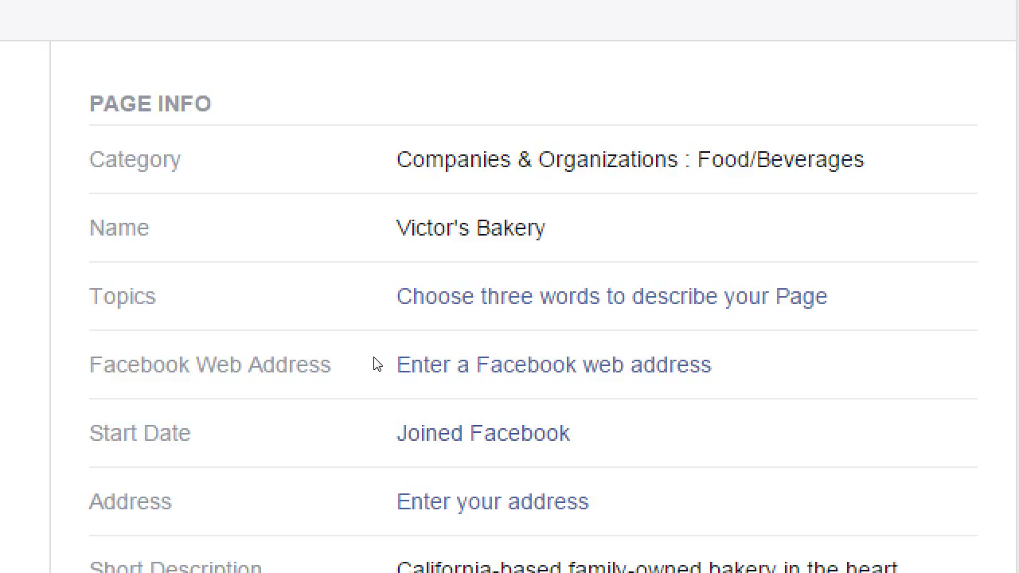
Step: Add Baking as a topic in the Page's Topics field
{"action": "left_click", "coordinate": [507, 343]}
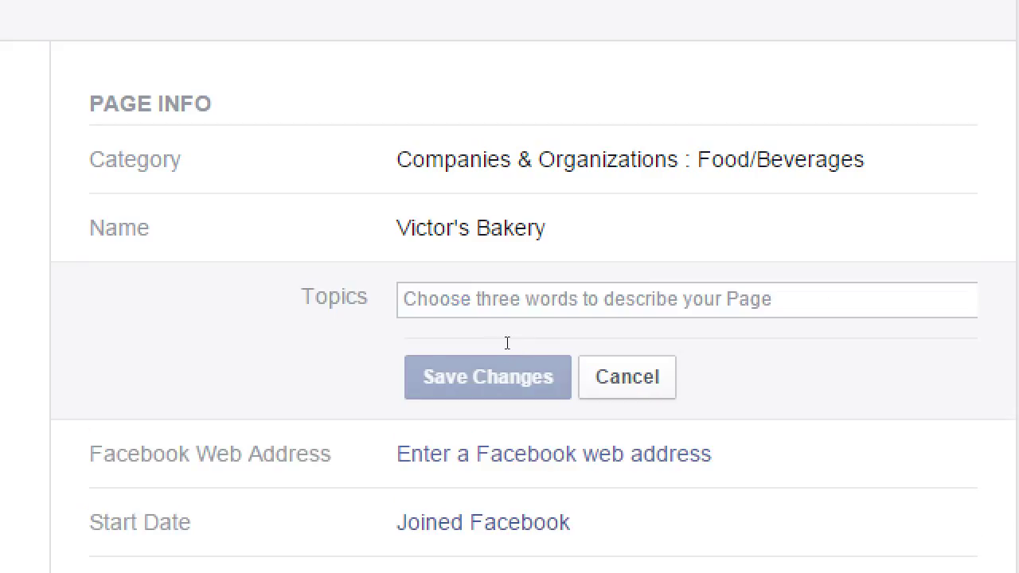
{"action": "type", "text": "b"}
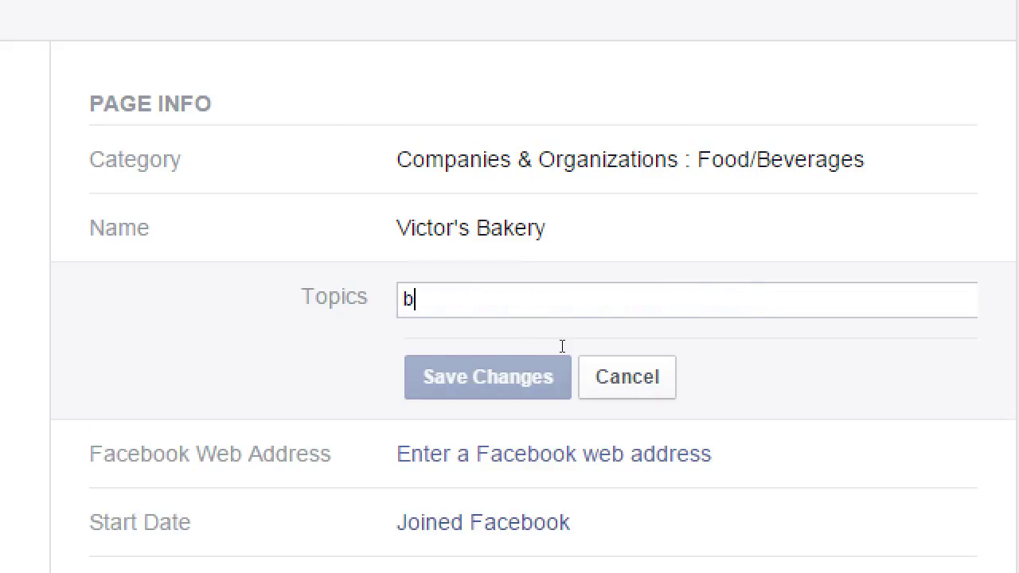
{"action": "key", "text": "BackSpace"}
{"action": "type", "text": "baqk"}
{"action": "key", "text": "BackSpace"}
{"action": "key", "text": "BackSpace"}
{"action": "type", "text": "king"}
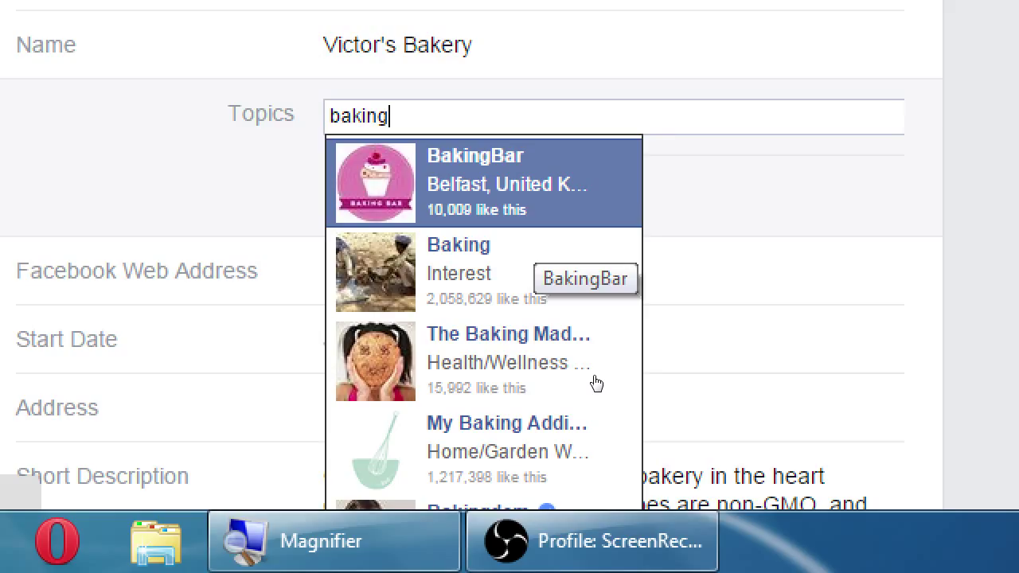
{"action": "key", "text": "Down"}
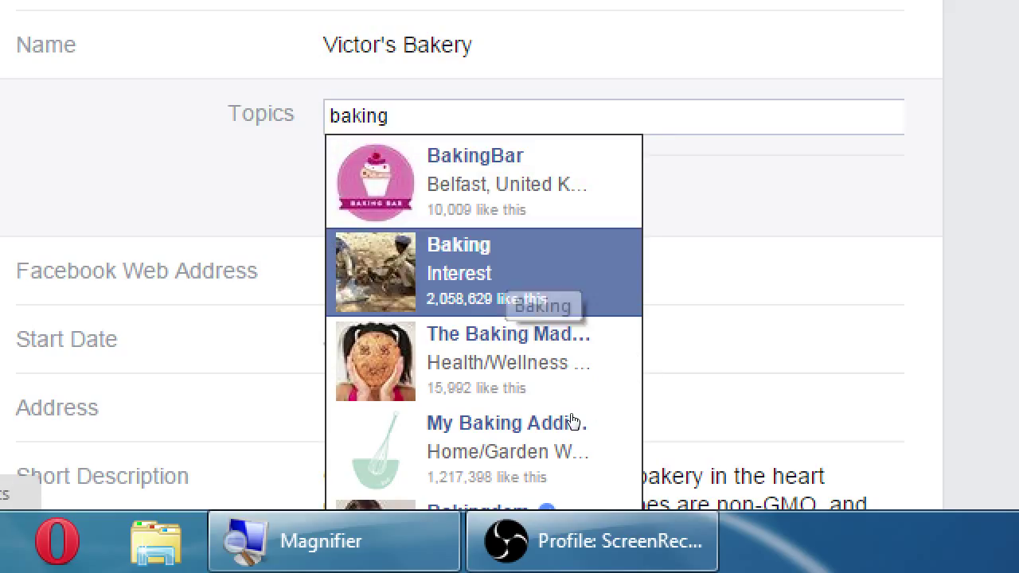
{"action": "key", "text": "Return"}
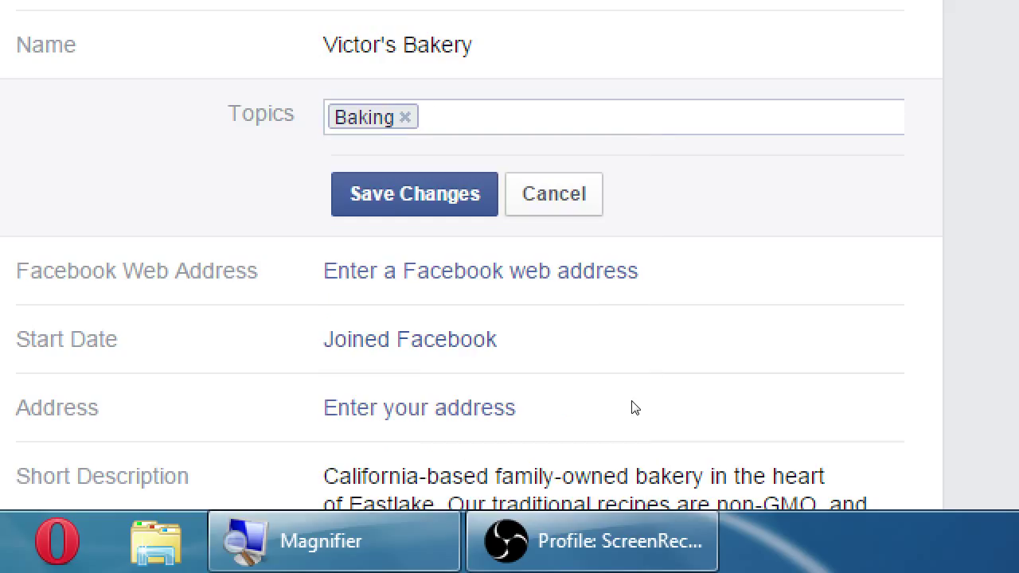
Step: Search 'cookies' topics, browse the suggestions, then discard that search
{"action": "type", "text": "cookies"}
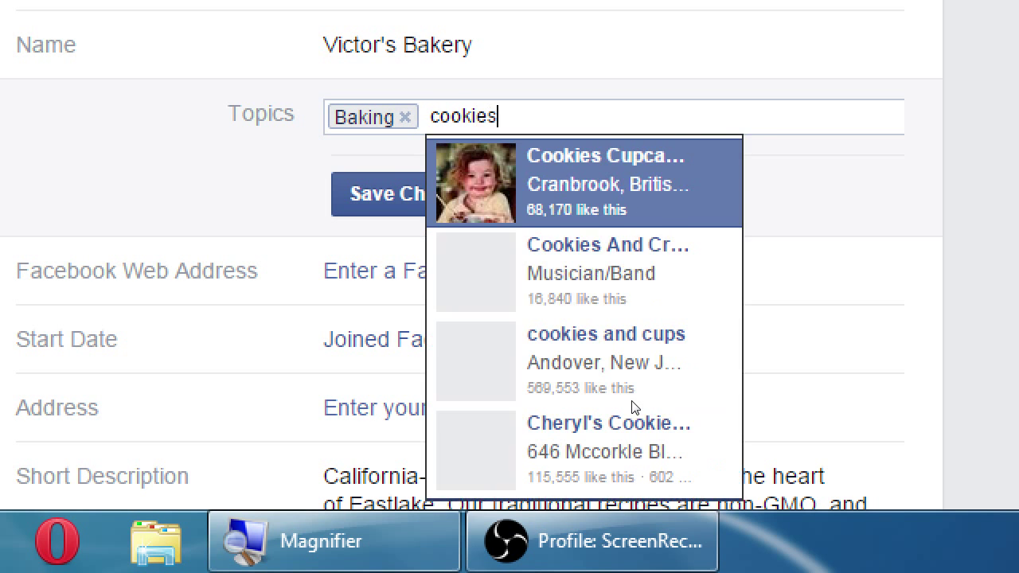
{"action": "key", "text": "Down"}
{"action": "key", "text": "Up"}
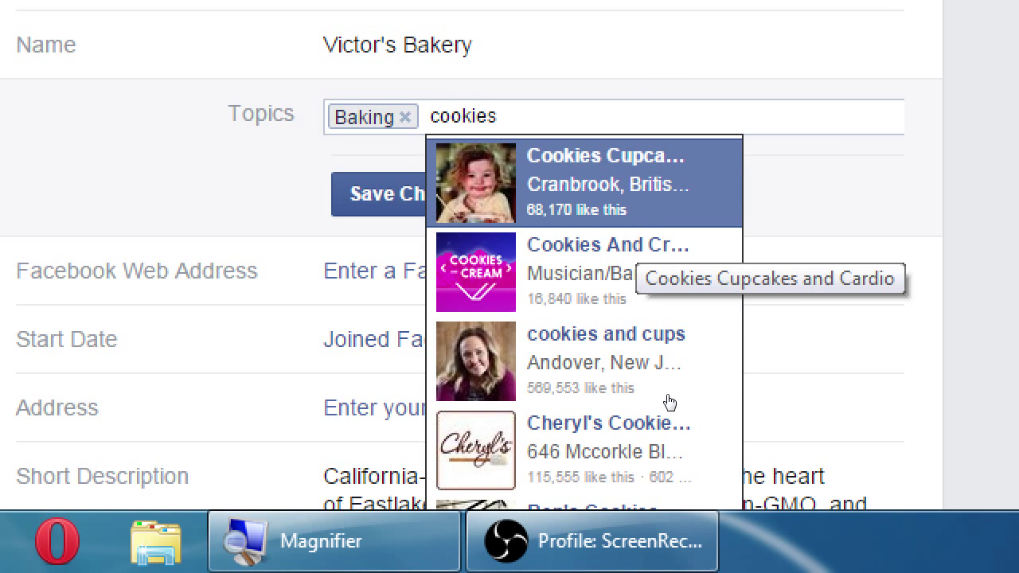
{"action": "key", "text": "Down"}
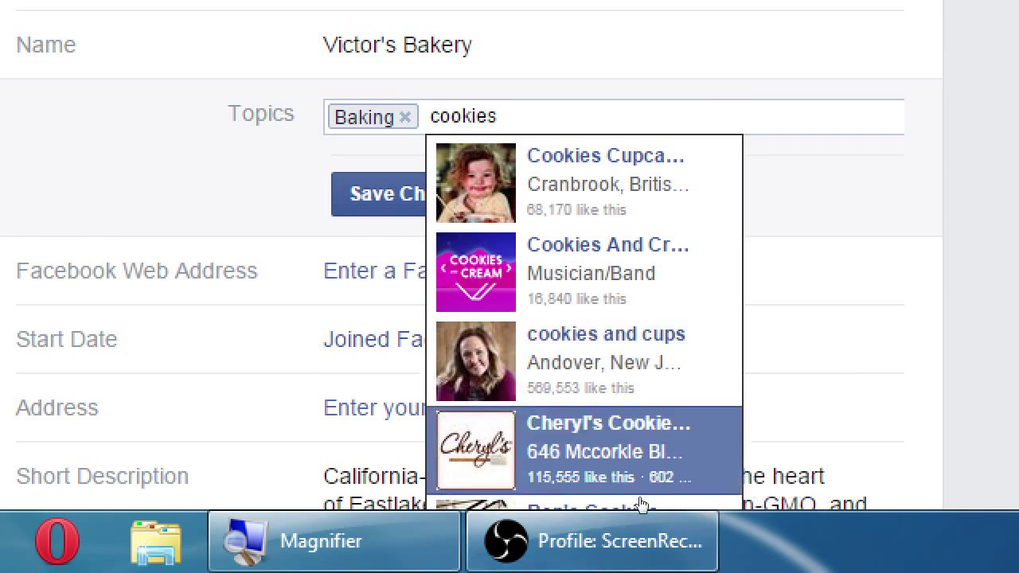
{"action": "scroll", "coordinate": [641, 502], "scroll_direction": "down", "scroll_amount": 2}
{"action": "key", "text": "Up"}
{"action": "scroll", "coordinate": [596, 473], "scroll_direction": "down", "scroll_amount": 3}
{"action": "key", "text": "Down"}
{"action": "key", "text": "Down"}
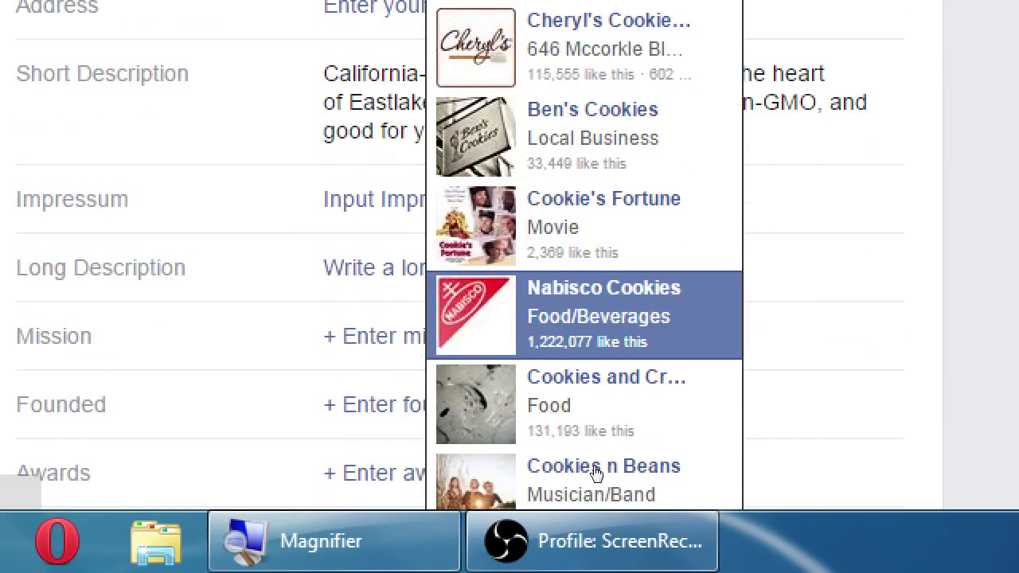
{"action": "key", "text": "Down"}
{"action": "scroll", "coordinate": [585, 498], "scroll_direction": "down", "scroll_amount": 2}
{"action": "key", "text": "Down"}
{"action": "key", "text": "Down"}
{"action": "key", "text": "Up"}
{"action": "key", "text": "Up"}
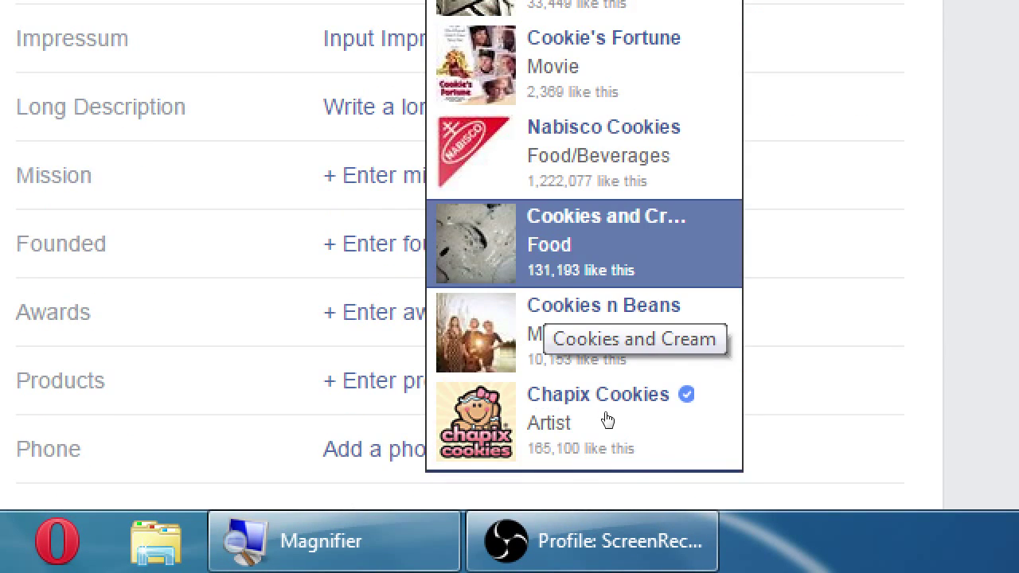
{"action": "key", "text": "Up"}
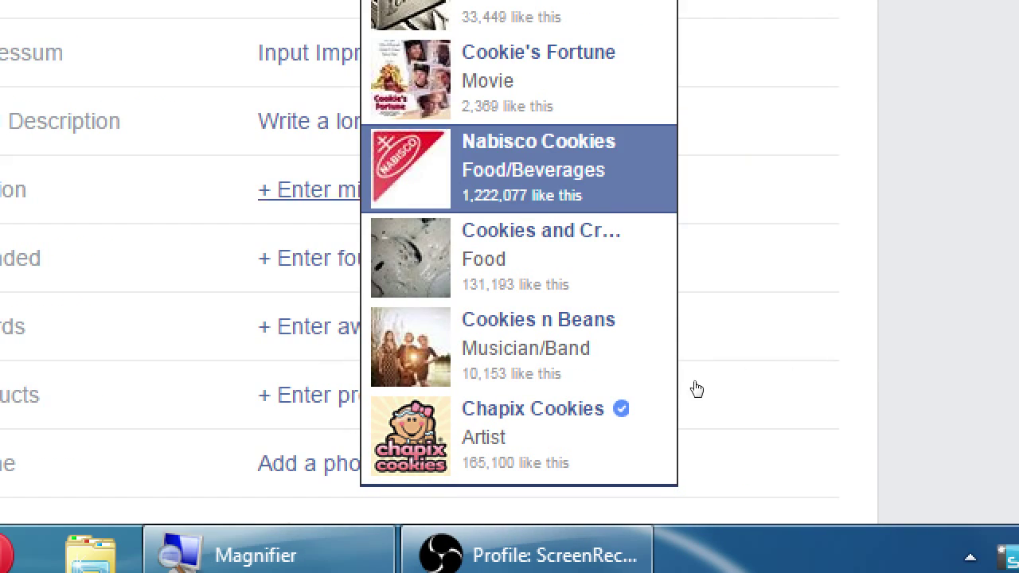
{"action": "key", "text": "Down"}
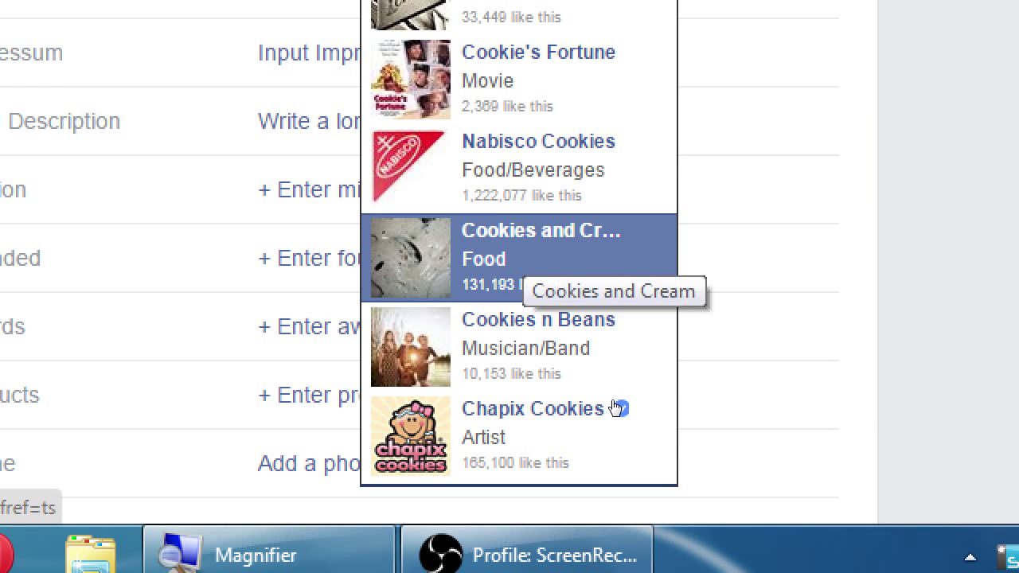
{"action": "key", "text": "Up"}
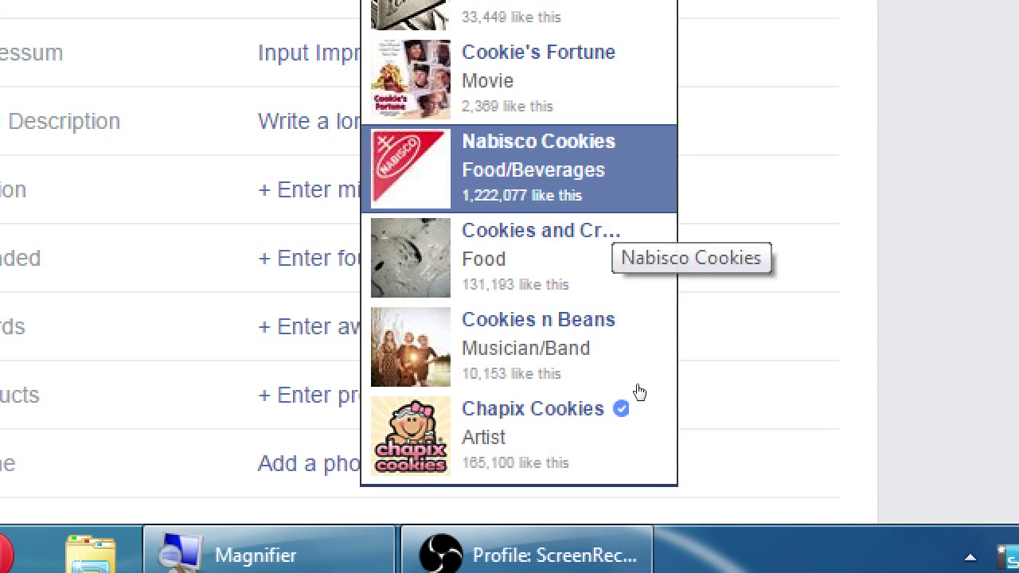
{"action": "key", "text": "Down"}
{"action": "key", "text": "Up"}
{"action": "key", "text": "Up"}
{"action": "key", "text": "Up"}
{"action": "key", "text": "Up"}
{"action": "key", "text": "Down"}
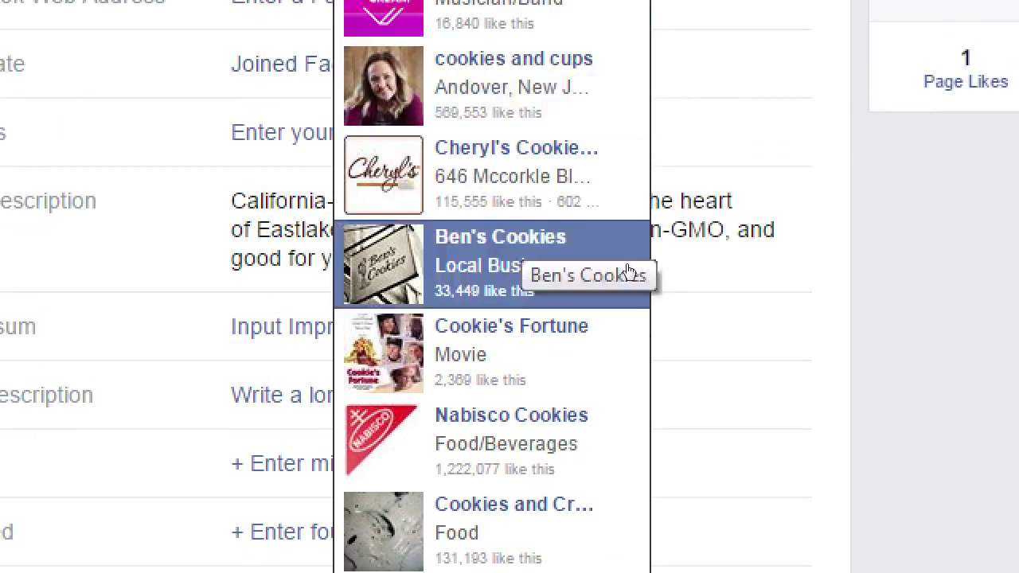
{"action": "key", "text": "Up"}
{"action": "key", "text": "Up"}
{"action": "key", "text": "Up"}
{"action": "key", "text": "Up"}
{"action": "key", "text": "Down"}
{"action": "key", "text": "Down"}
{"action": "key", "text": "Down"}
{"action": "scroll", "coordinate": [611, 236], "scroll_direction": "up", "scroll_amount": 3}
{"action": "key", "text": "Up"}
{"action": "key", "text": "Up"}
{"action": "key", "text": "Up"}
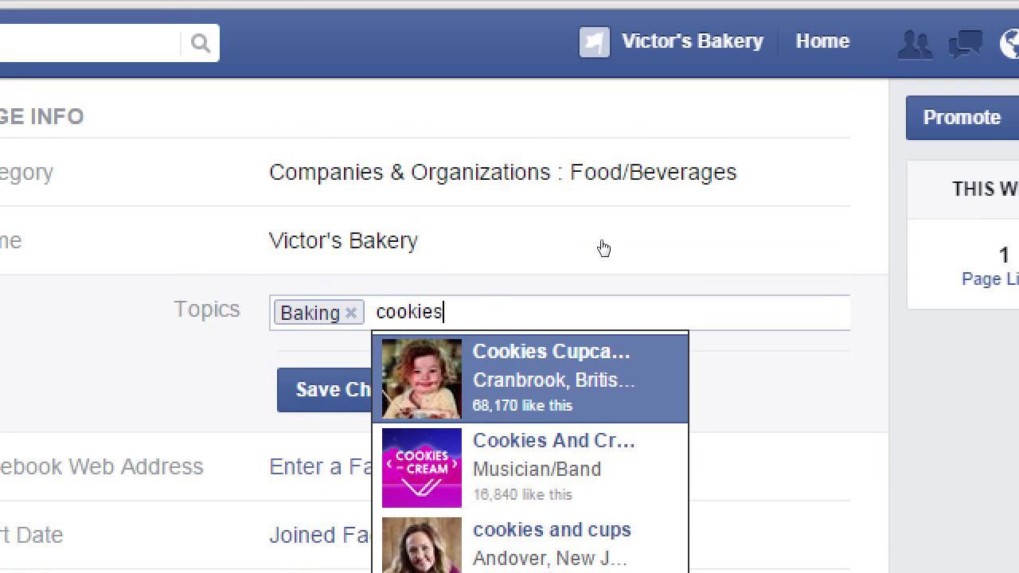
{"action": "left_click", "coordinate": [683, 210]}
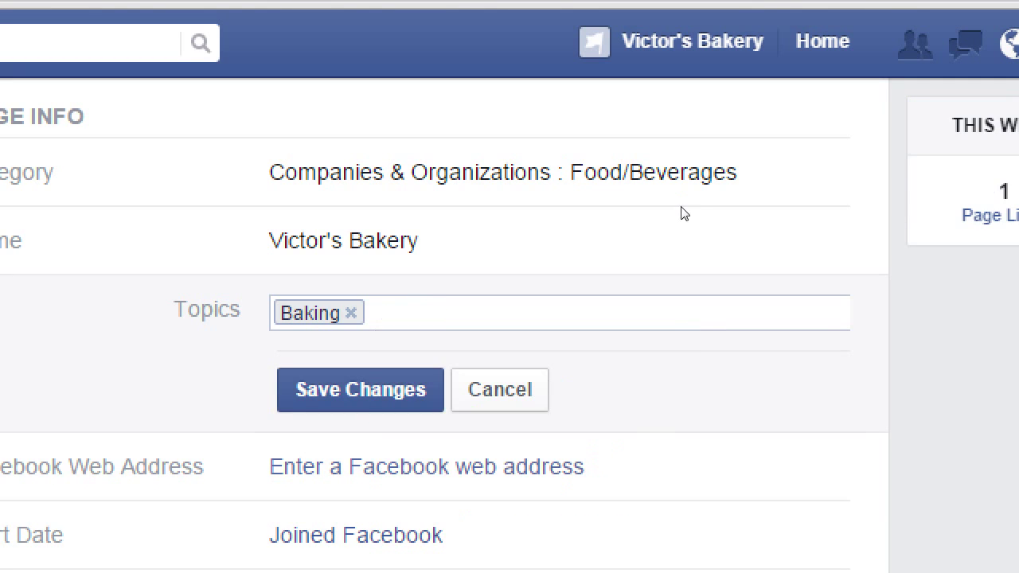
{"action": "scroll", "coordinate": [640, 213], "scroll_direction": "up", "scroll_amount": 5}
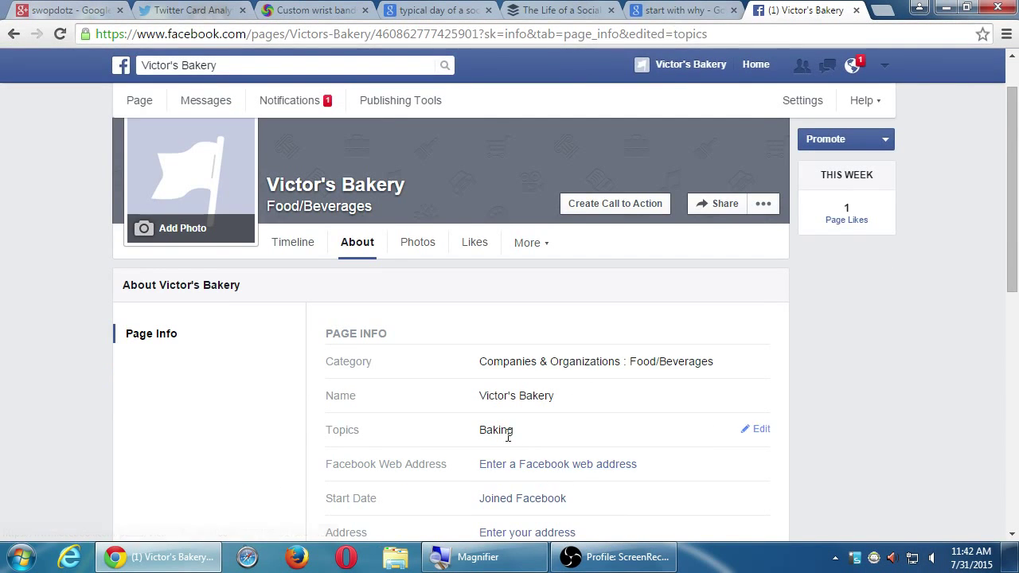
Step: Add Cooking as the second topic, removing Cooking Light, and save the Topics
{"action": "left_click", "coordinate": [758, 430]}
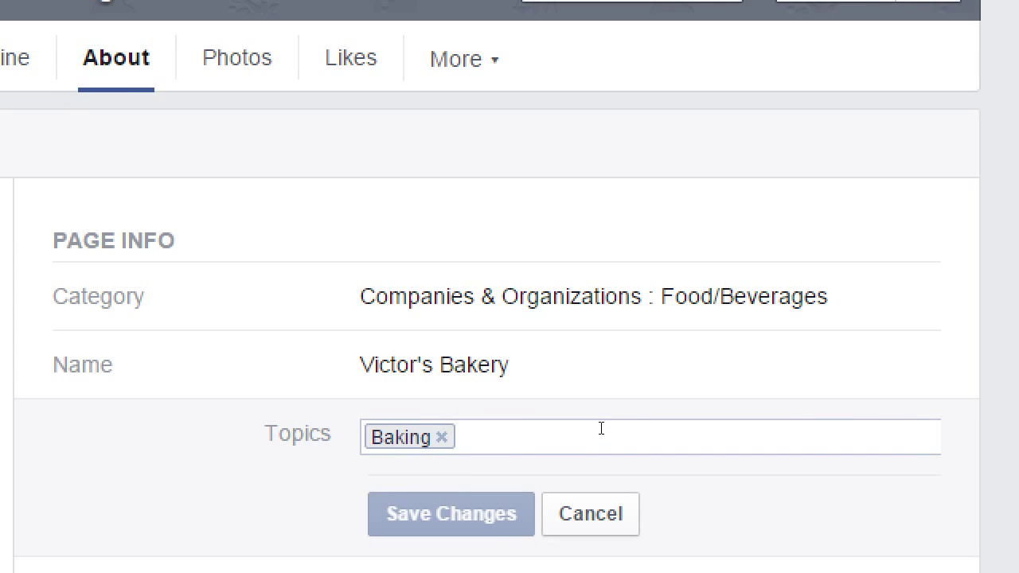
{"action": "type", "text": "cooking"}
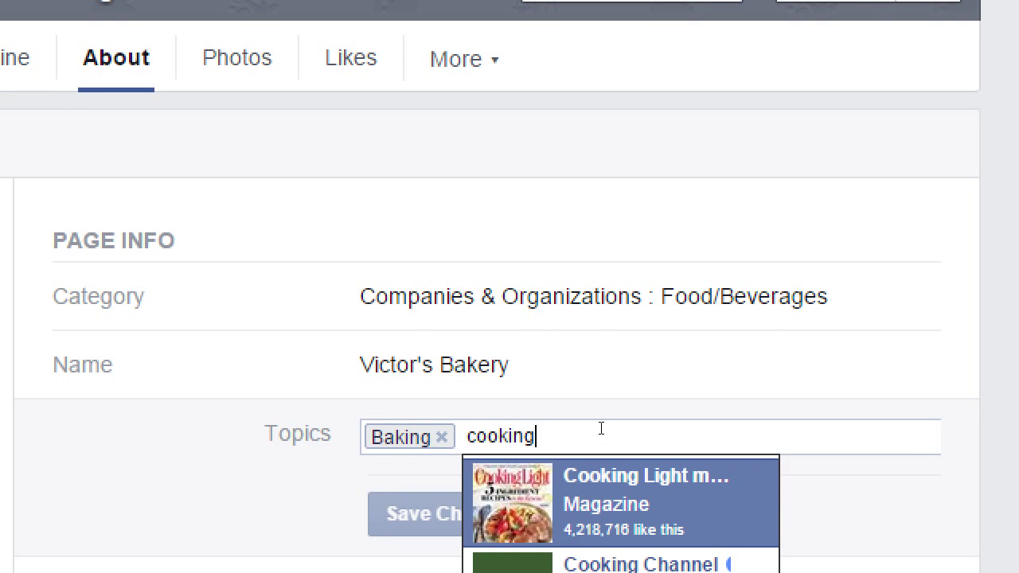
{"action": "key", "text": "Return"}
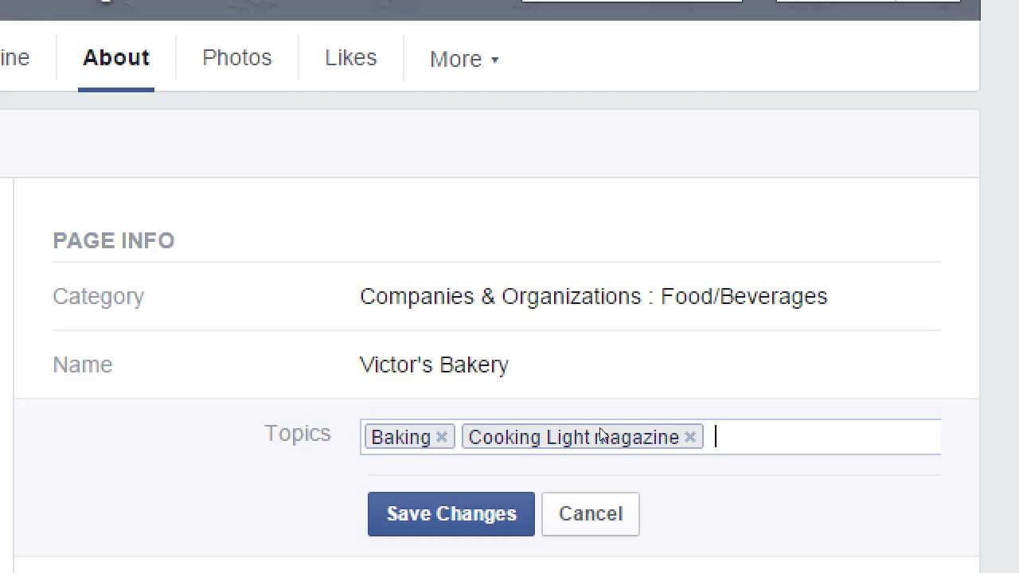
{"action": "left_click", "coordinate": [690, 437]}
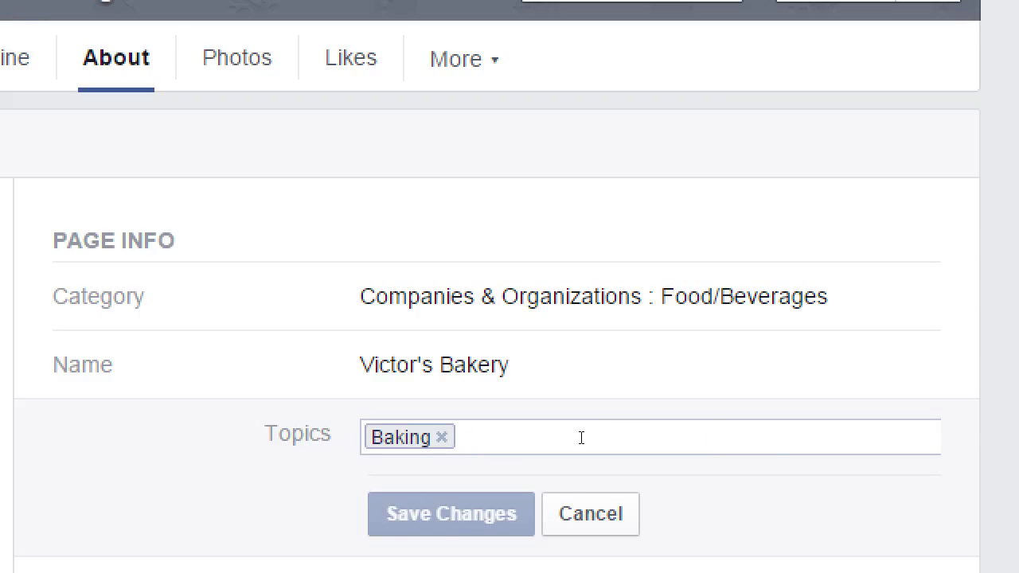
{"action": "type", "text": "cooking"}
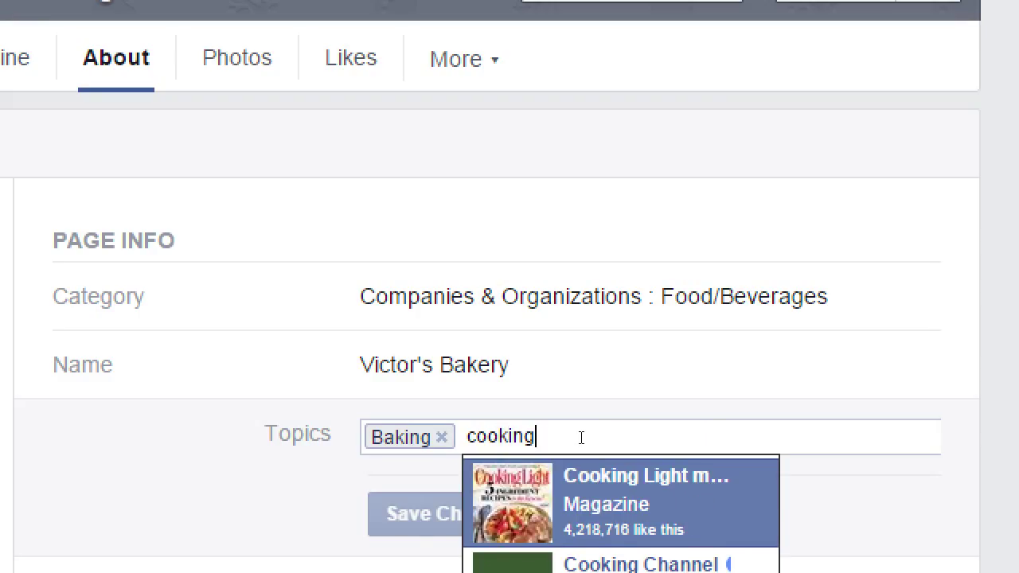
{"action": "key", "text": "BackSpace"}
{"action": "key", "text": "BackSpace"}
{"action": "key", "text": "BackSpace"}
{"action": "key", "text": "BackSpace"}
{"action": "key", "text": "BackSpace"}
{"action": "key", "text": "BackSpace"}
{"action": "key", "text": "BackSpace"}
{"action": "scroll", "coordinate": [600, 484], "scroll_direction": "down", "scroll_amount": 3}
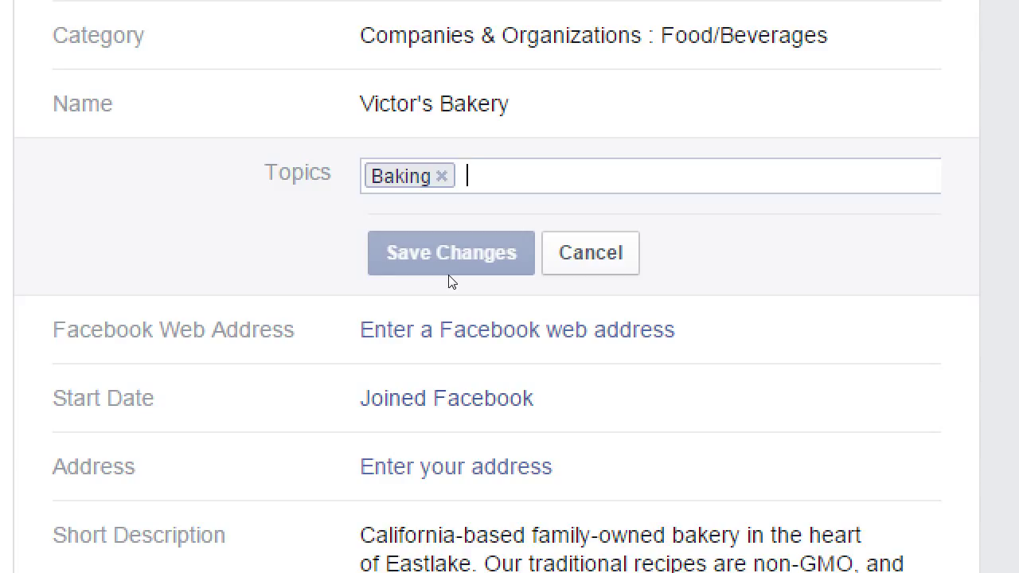
{"action": "type", "text": "cooking"}
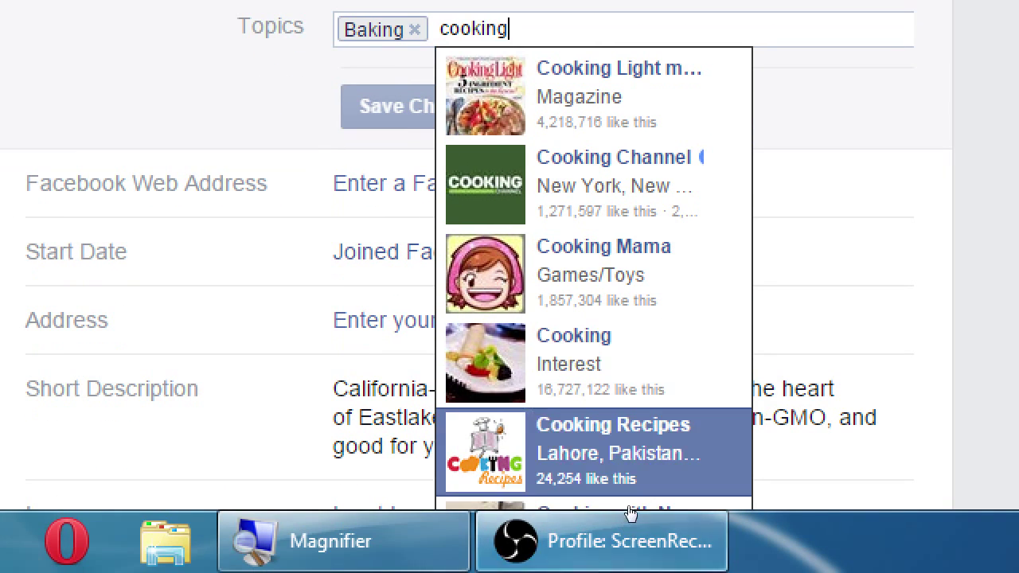
{"action": "left_click", "coordinate": [619, 398]}
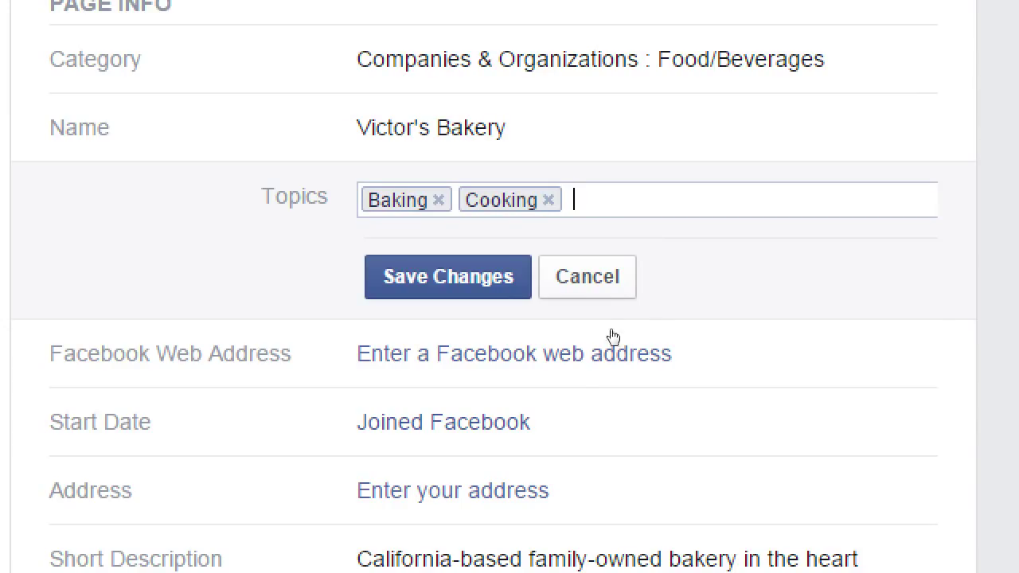
{"action": "key", "text": "Return"}
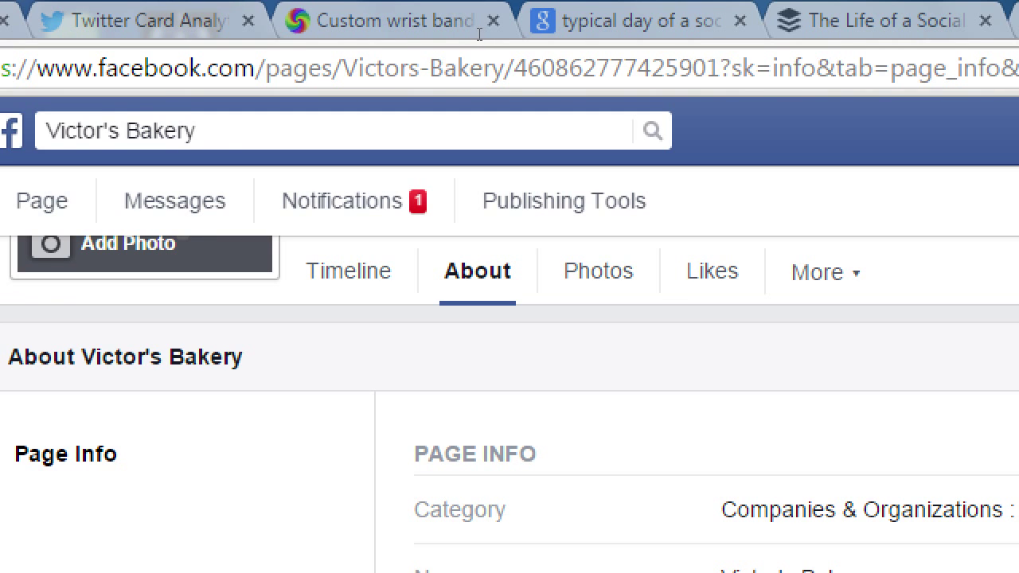
{"action": "left_click_drag", "start_coordinate": [720, 67], "coordinate": [0, 63]}
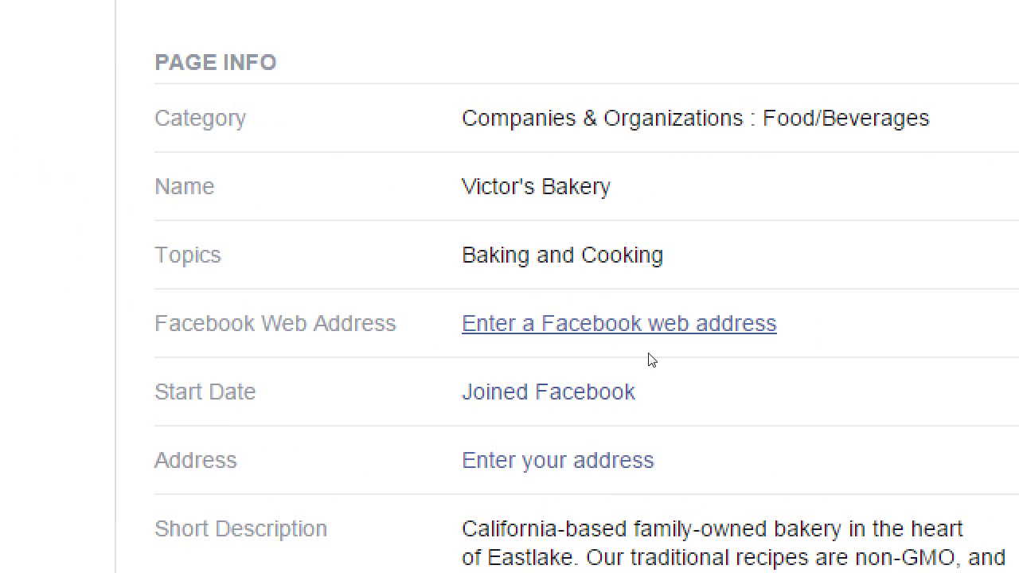
{"action": "left_click", "coordinate": [633, 350]}
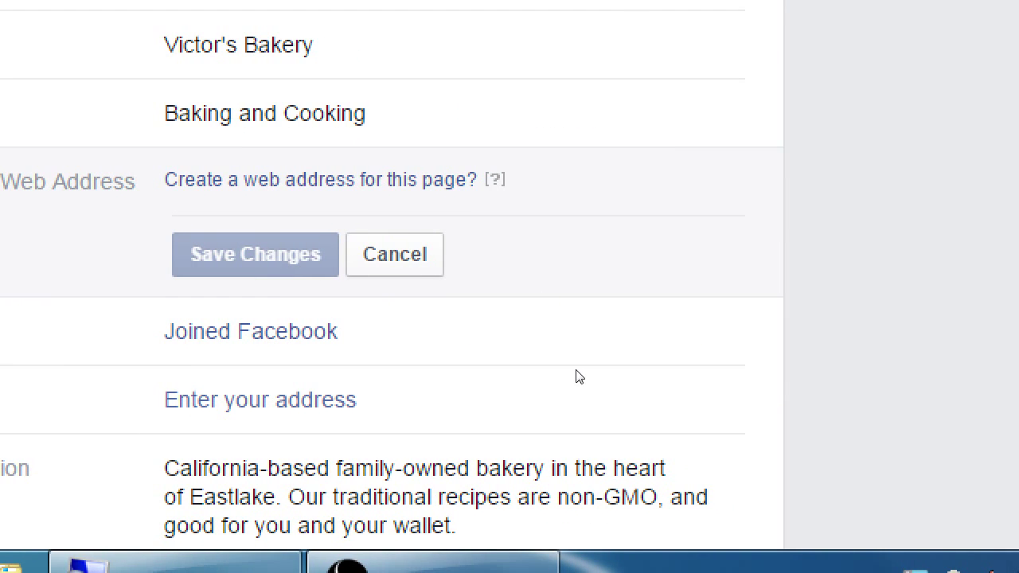
{"action": "scroll", "coordinate": [584, 367], "scroll_direction": "down", "scroll_amount": 10}
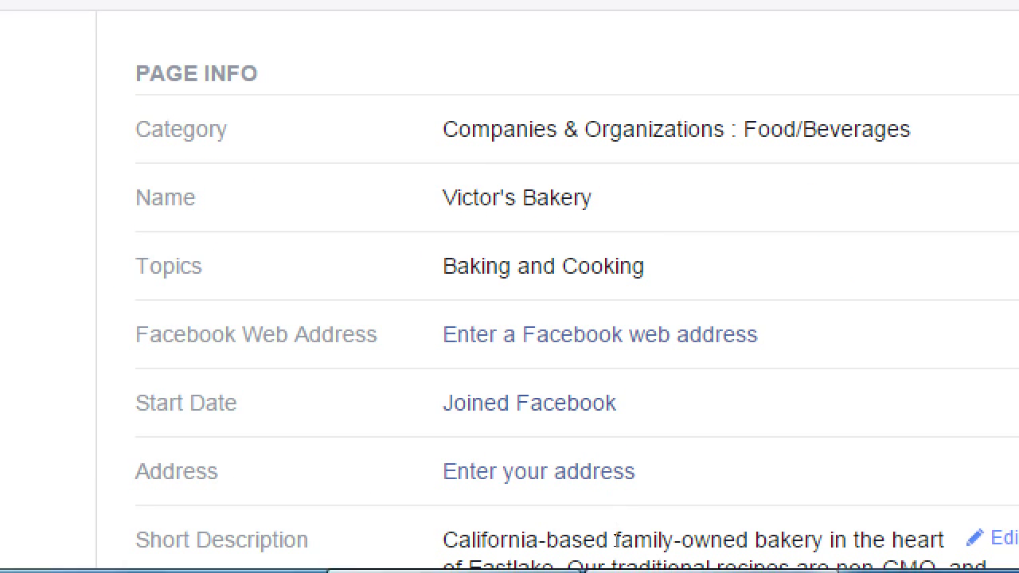
{"action": "scroll", "coordinate": [584, 496], "scroll_direction": "down", "scroll_amount": 1}
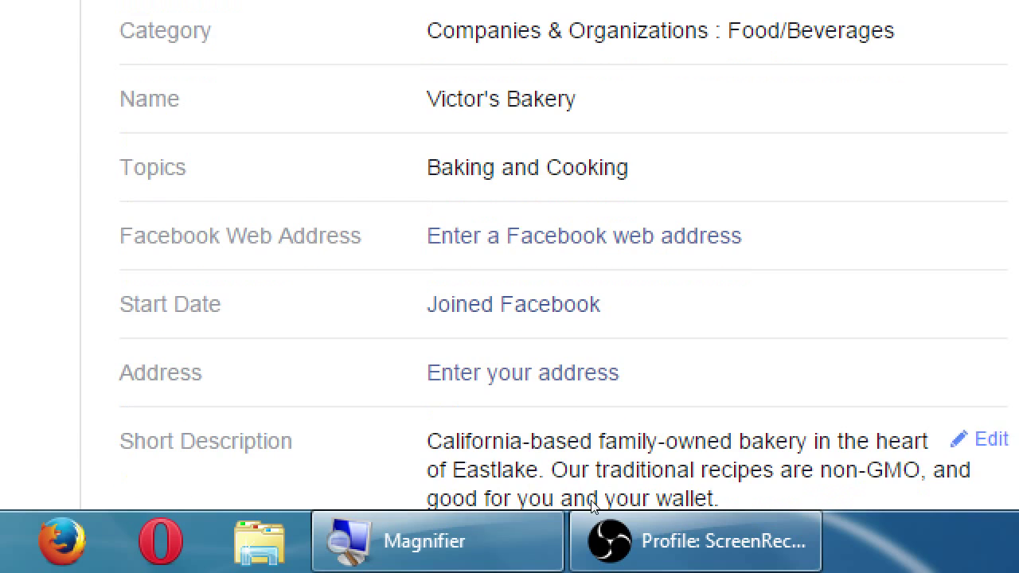
{"action": "left_click_drag", "start_coordinate": [344, 433], "coordinate": [357, 436]}
{"action": "left_click", "coordinate": [361, 436]}
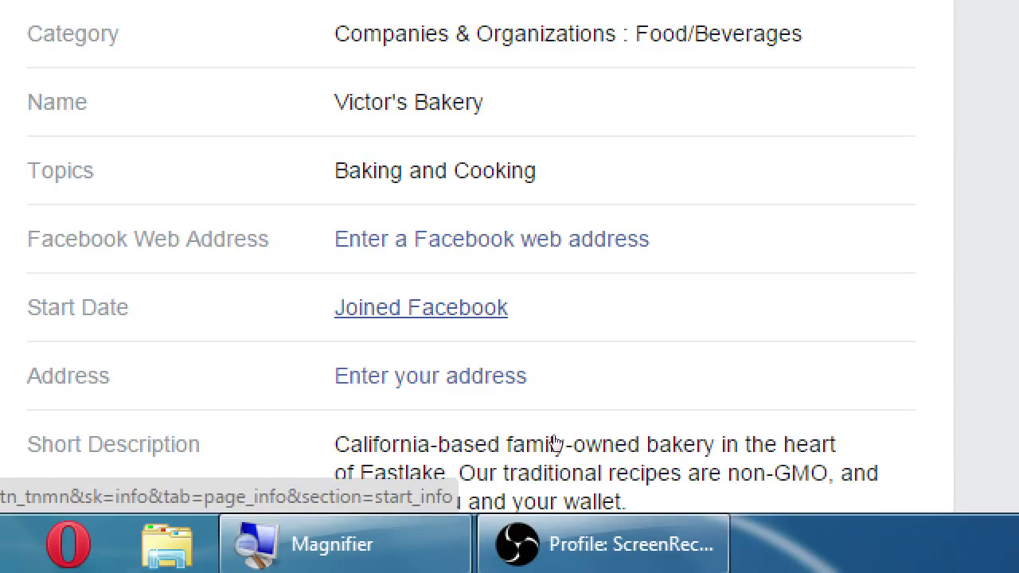
Step: Set the Page's Start Date type to Founded
{"action": "left_click", "coordinate": [421, 308]}
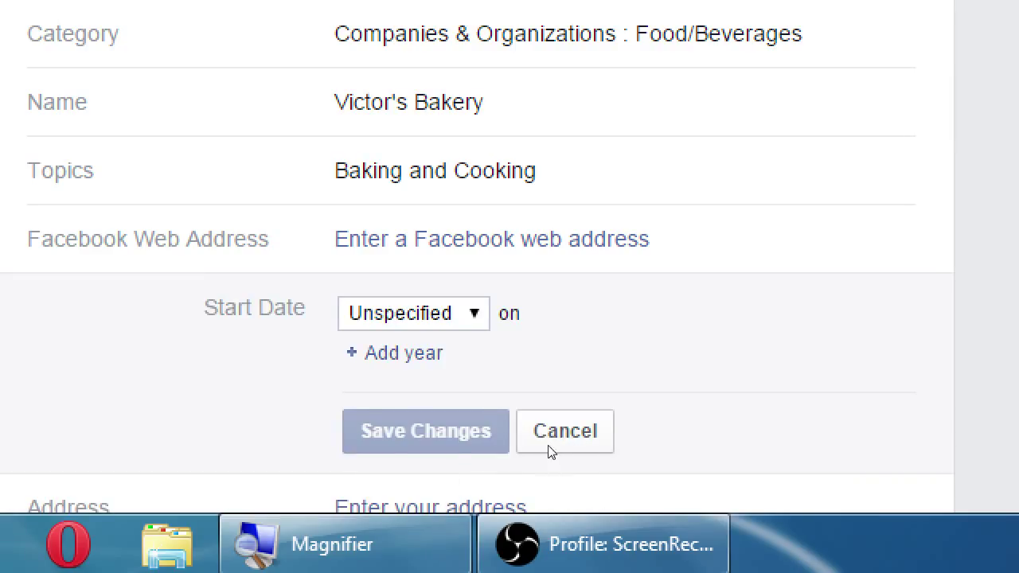
{"action": "key", "text": "alt+Down"}
{"action": "key", "text": "Down"}
{"action": "key", "text": "Down"}
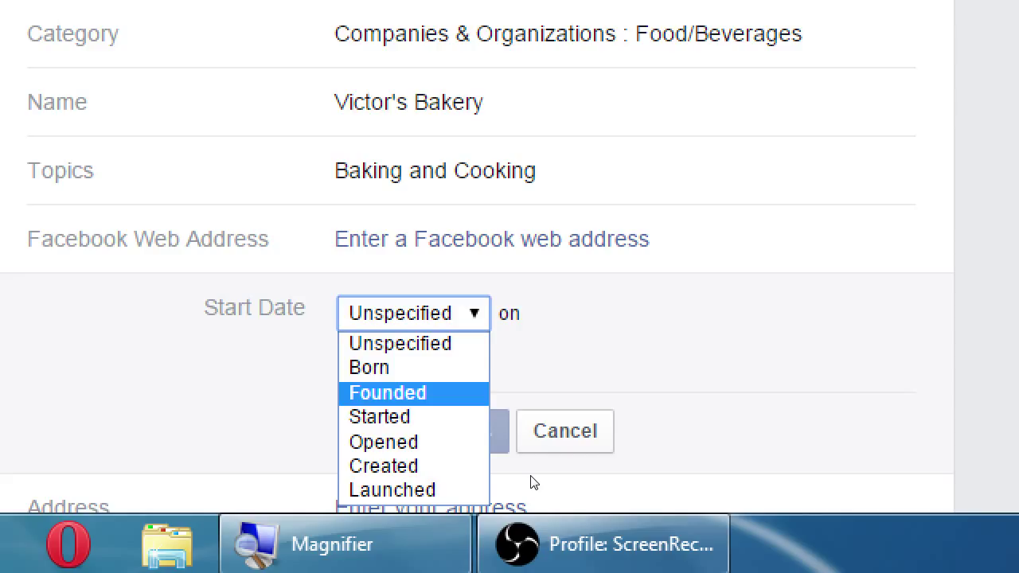
{"action": "key", "text": "Up"}
{"action": "key", "text": "Down"}
{"action": "key", "text": "Down"}
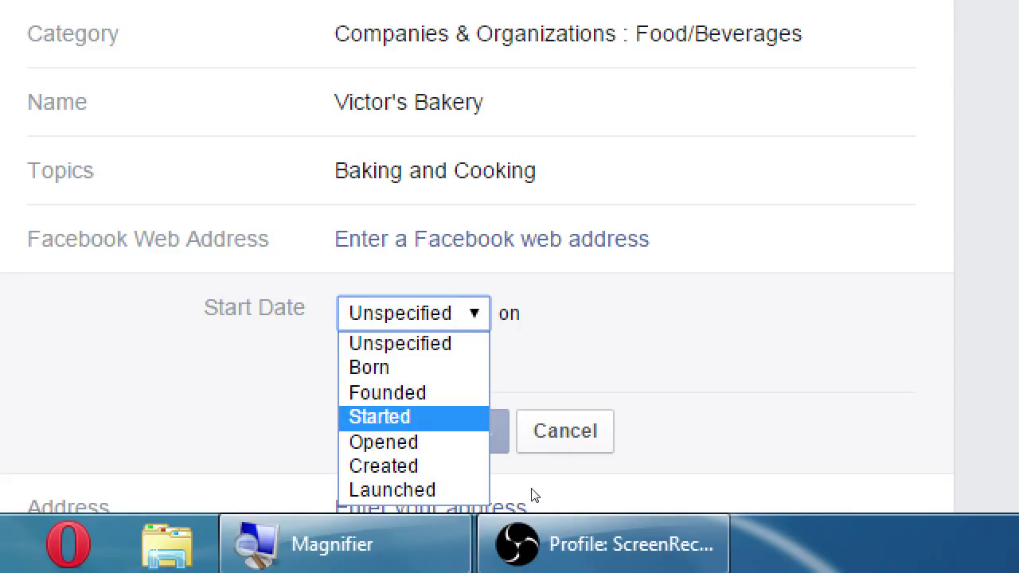
{"action": "key", "text": "Down"}
{"action": "key", "text": "Down"}
{"action": "key", "text": "Up"}
{"action": "key", "text": "Up"}
{"action": "key", "text": "Up"}
{"action": "key", "text": "Up"}
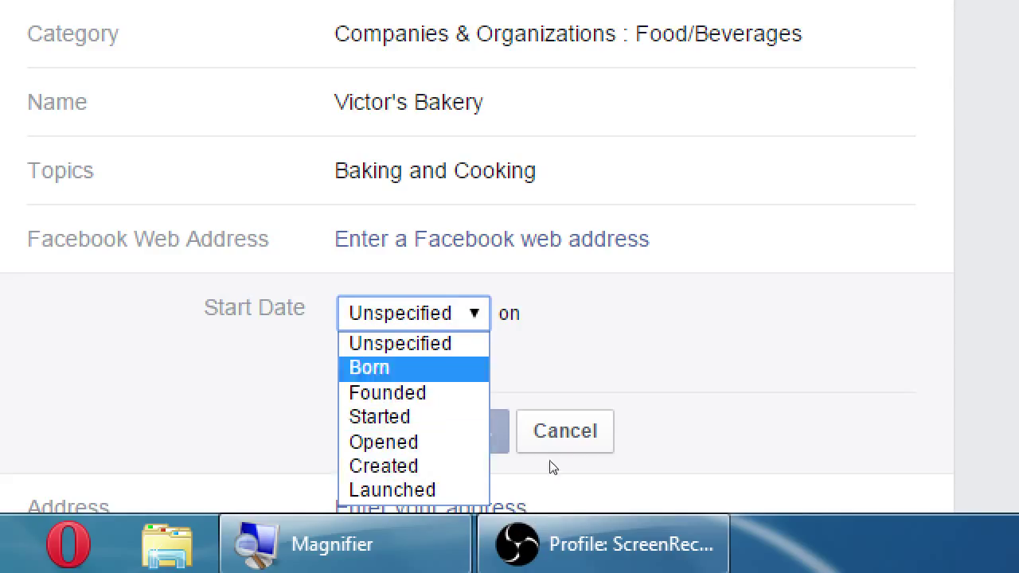
{"action": "key", "text": "Down"}
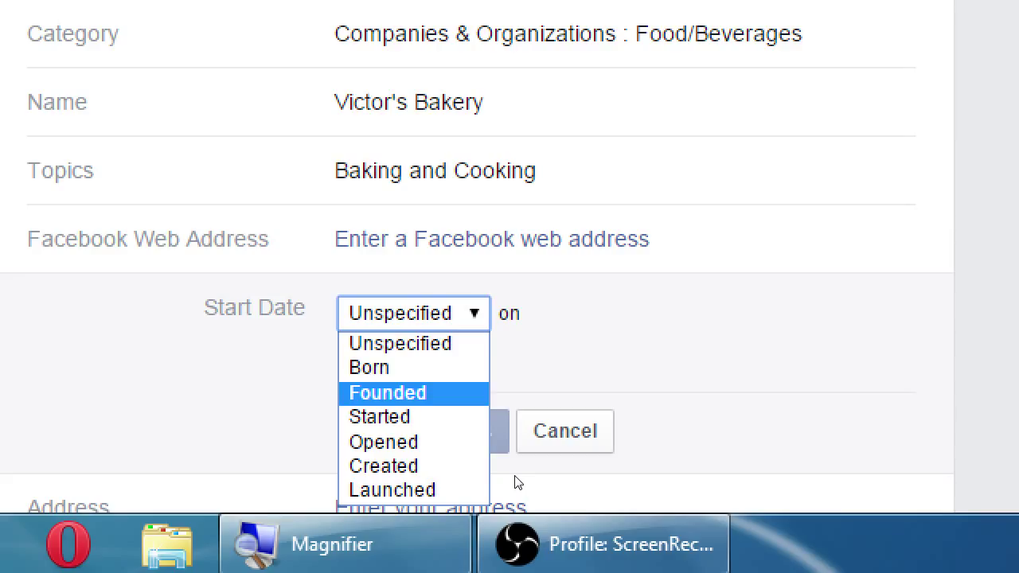
{"action": "key", "text": "Up"}
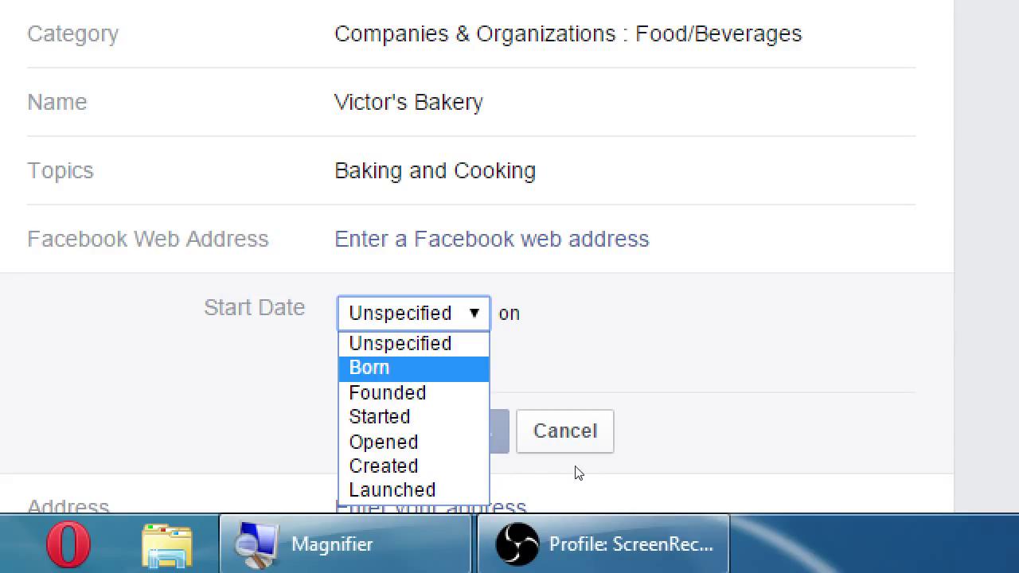
{"action": "key", "text": "Down"}
{"action": "key", "text": "Return"}
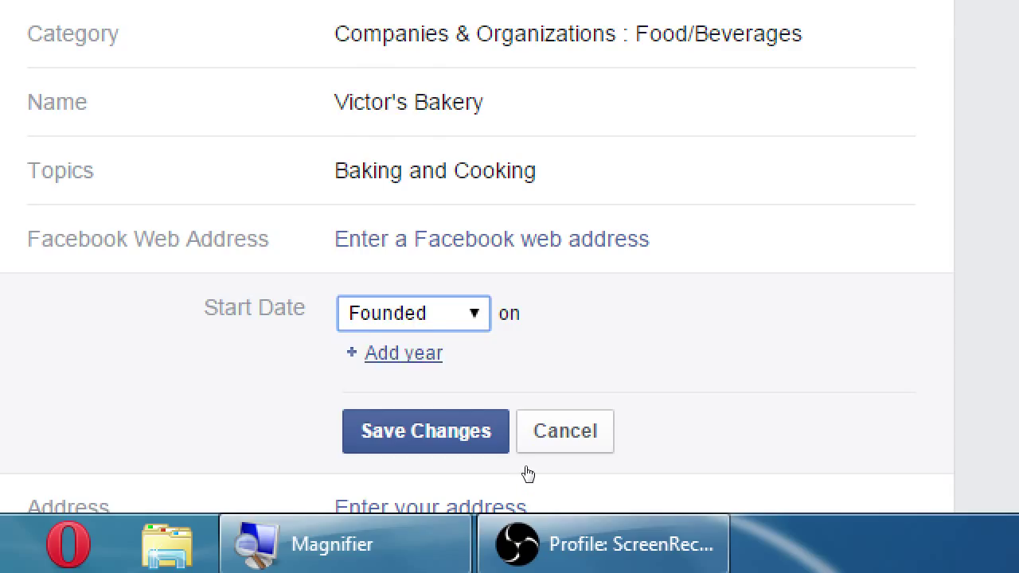
Step: Enter the founding date as April 16, 1999 and save it
{"action": "key", "text": "Tab"}
{"action": "key", "text": "Return"}
{"action": "key", "text": "alt+Down"}
{"action": "type", "text": "1999"}
{"action": "key", "text": "Return"}
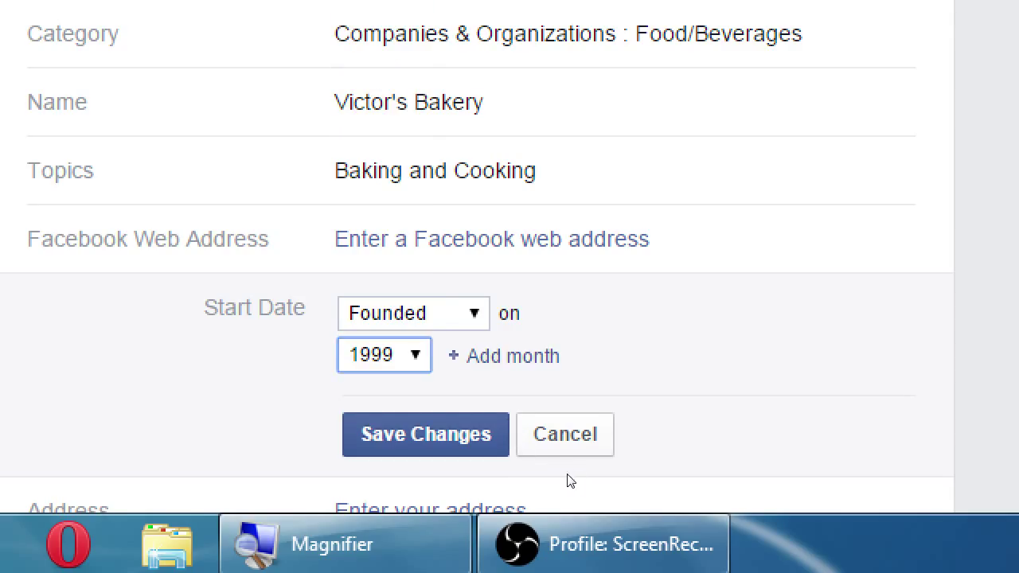
{"action": "key", "text": "Tab"}
{"action": "key", "text": "Return"}
{"action": "key", "text": "alt+Down"}
{"action": "key", "text": "Down"}
{"action": "key", "text": "Down"}
{"action": "key", "text": "Down"}
{"action": "key", "text": "Down"}
{"action": "key", "text": "Down"}
{"action": "key", "text": "Down"}
{"action": "key", "text": "Down"}
{"action": "key", "text": "Down"}
{"action": "key", "text": "Down"}
{"action": "key", "text": "Down"}
{"action": "key", "text": "Up"}
{"action": "key", "text": "Return"}
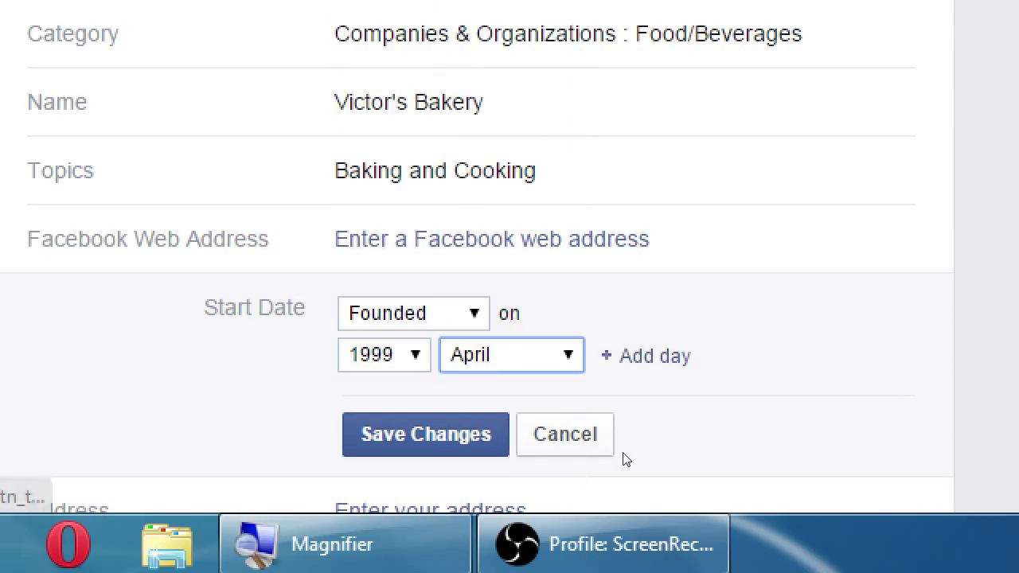
{"action": "key", "text": "Tab"}
{"action": "key", "text": "Return"}
{"action": "key", "text": "alt+Down"}
{"action": "key", "text": "Up"}
{"action": "key", "text": "Up"}
{"action": "key", "text": "Return"}
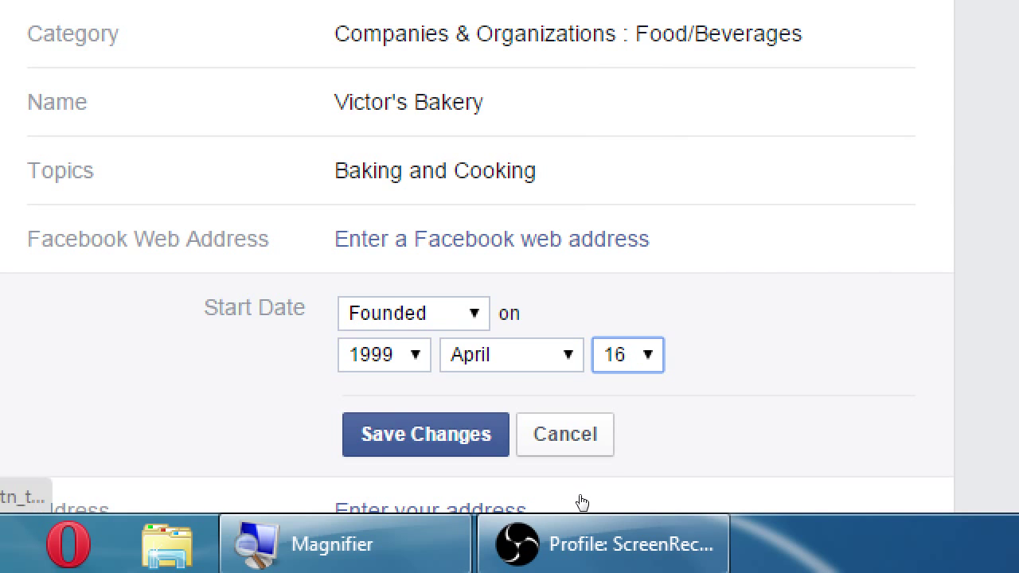
{"action": "key", "text": "Tab"}
{"action": "key", "text": "Return"}
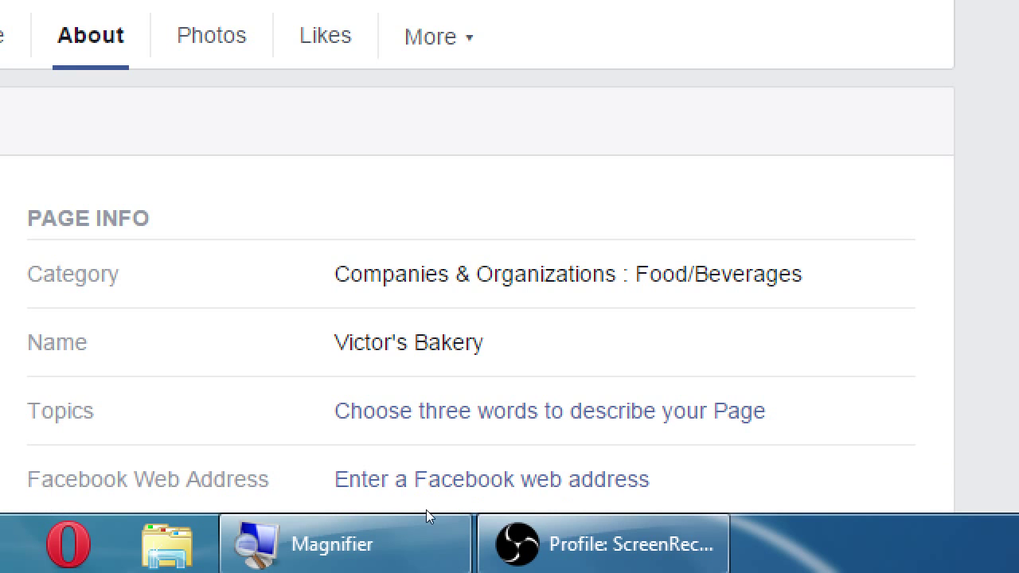
{"action": "scroll", "coordinate": [427, 506], "scroll_direction": "down", "scroll_amount": 2}
{"action": "scroll", "coordinate": [430, 503], "scroll_direction": "down", "scroll_amount": 2}
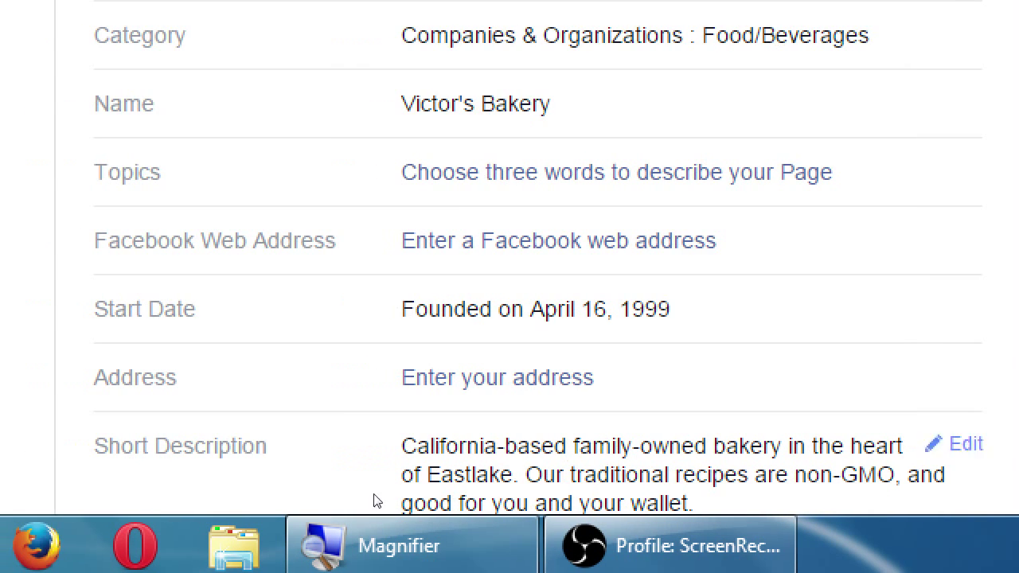
Step: Expand the empty Address form and open then close its address type dropdown
{"action": "left_click", "coordinate": [531, 476]}
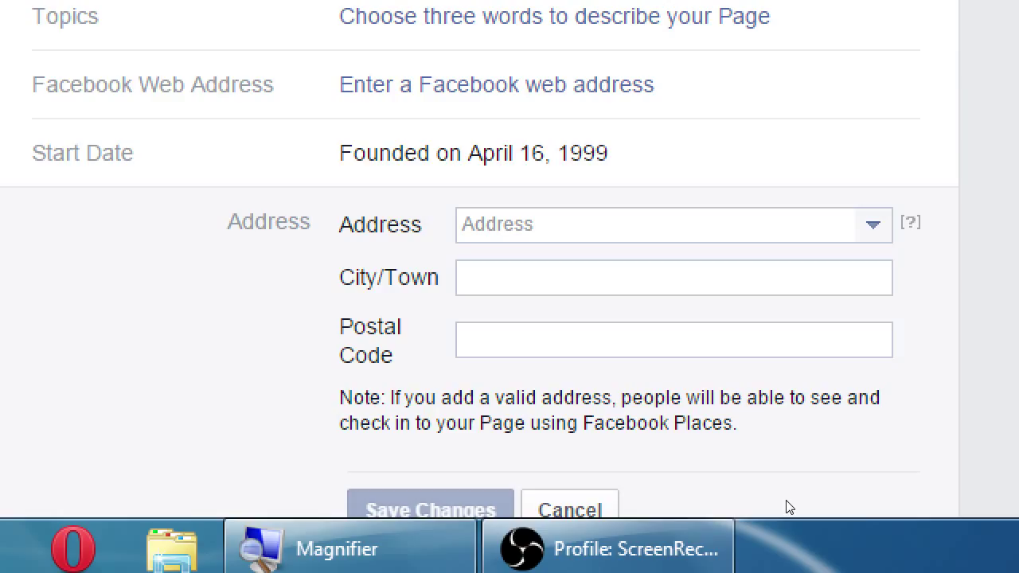
{"action": "left_click", "coordinate": [873, 224]}
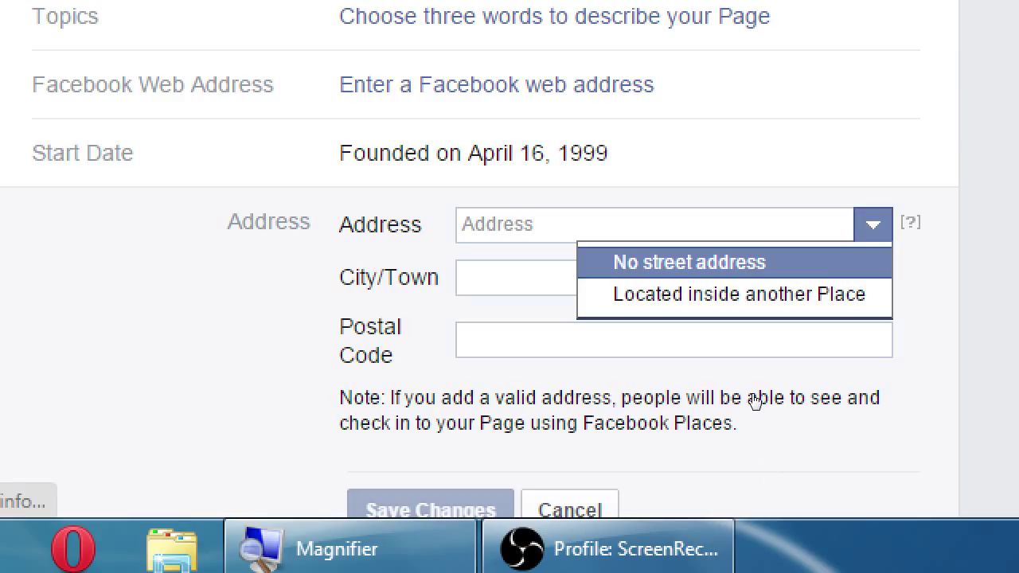
{"action": "left_click", "coordinate": [787, 447]}
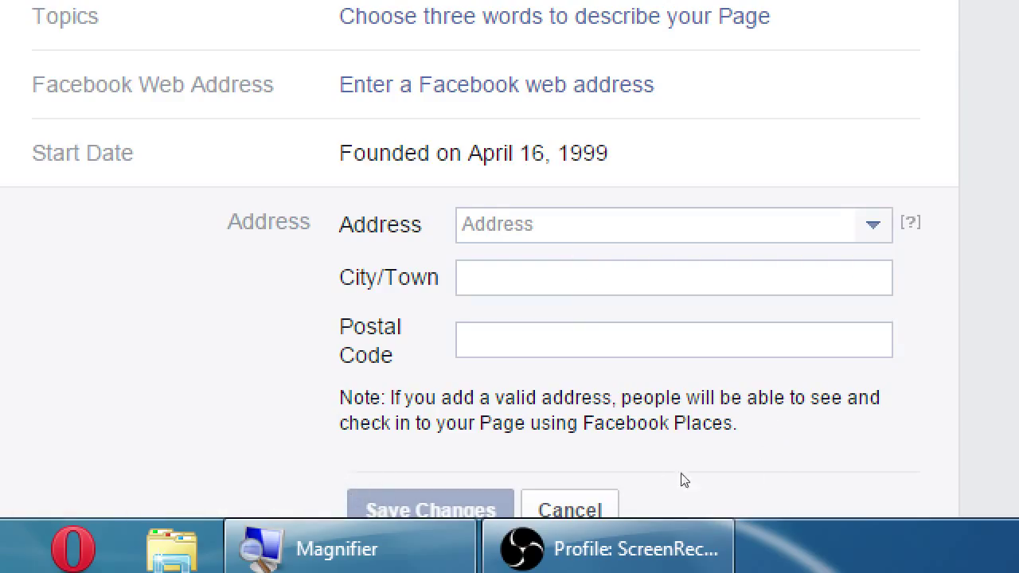
{"action": "scroll", "coordinate": [443, 512], "scroll_direction": "down", "scroll_amount": 2}
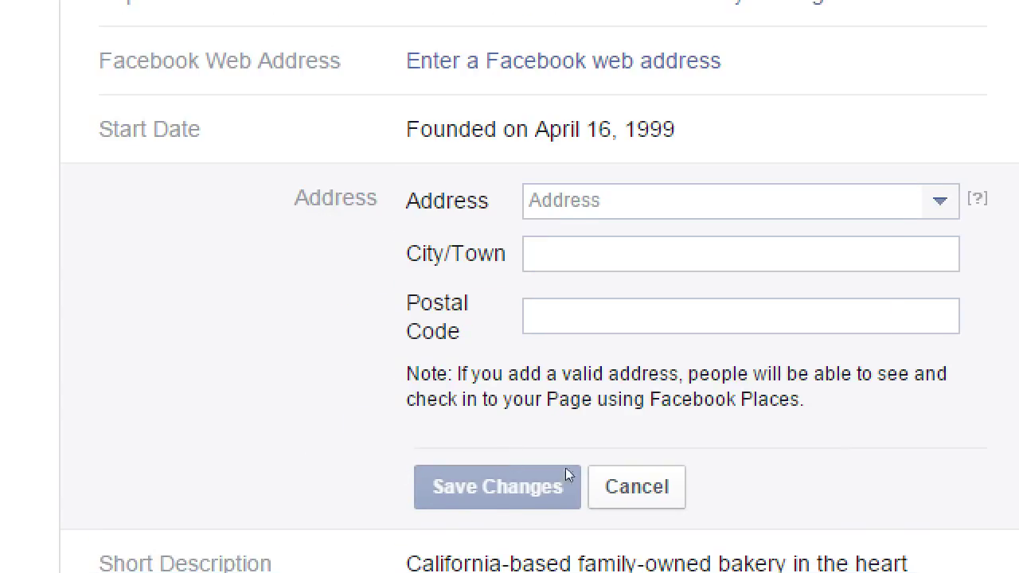
Step: Cancel the empty Address form and open the Impressum text box instead
{"action": "left_click", "coordinate": [593, 494]}
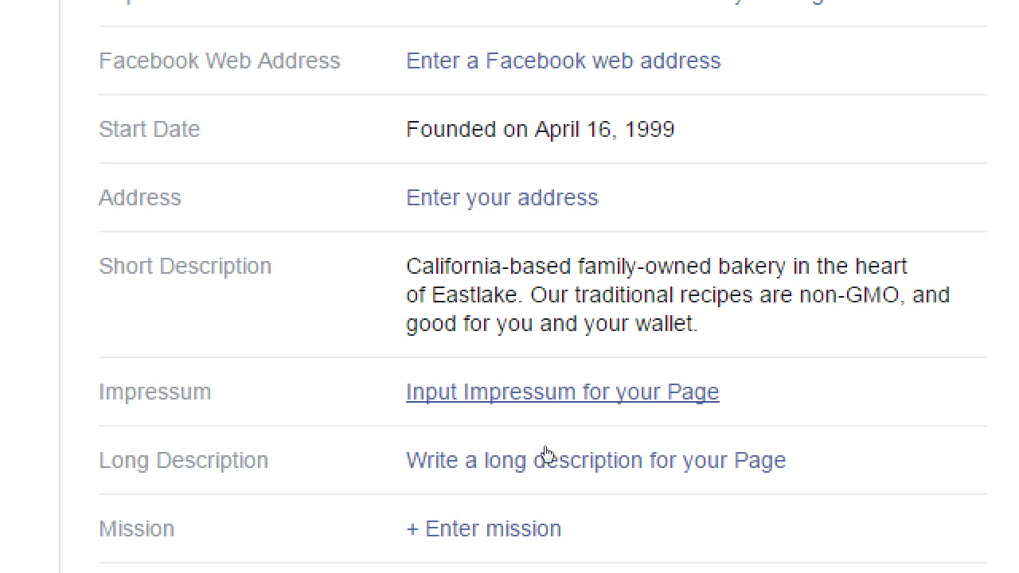
{"action": "left_click", "coordinate": [672, 391]}
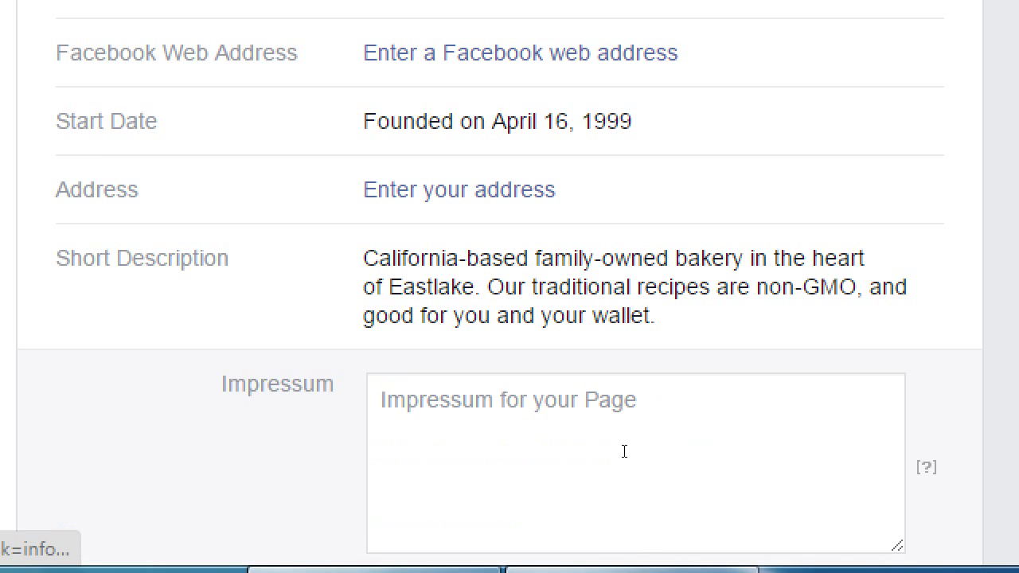
{"action": "scroll", "coordinate": [411, 507], "scroll_direction": "down", "scroll_amount": 2}
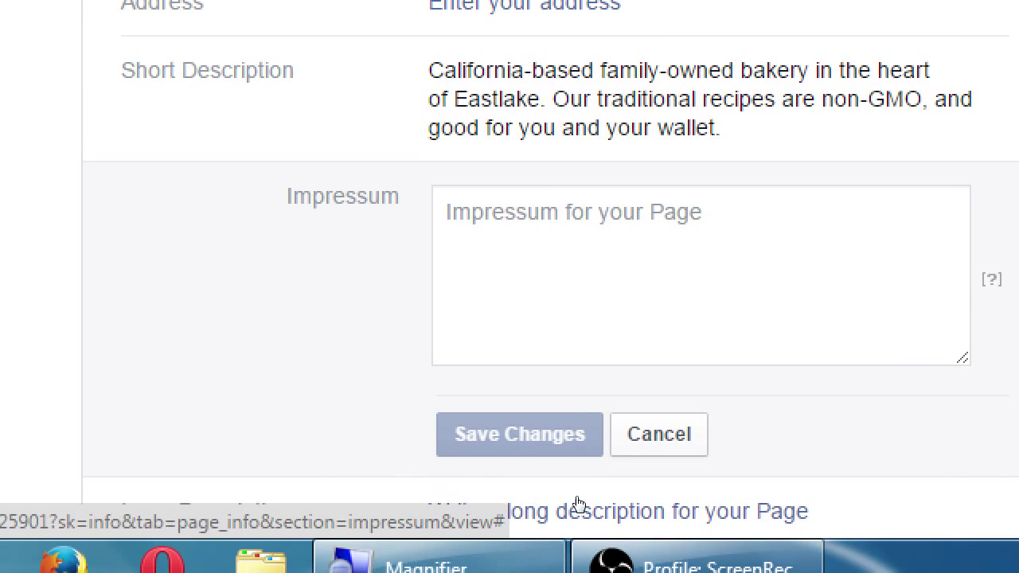
Step: Cancel the blank Impressum editor and open the empty Products entry
{"action": "left_click", "coordinate": [119, 503]}
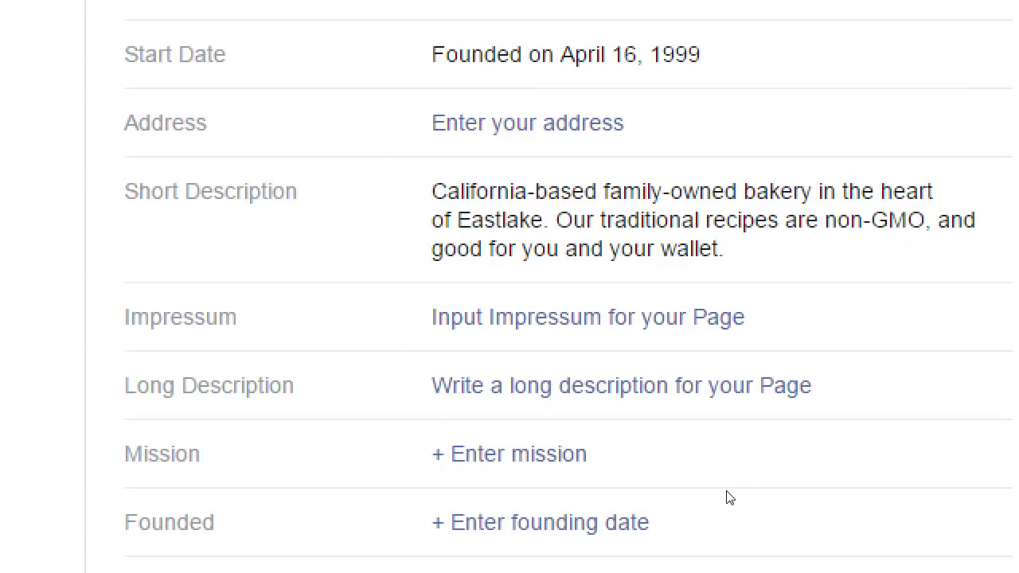
{"action": "scroll", "coordinate": [685, 529], "scroll_direction": "down", "scroll_amount": 1}
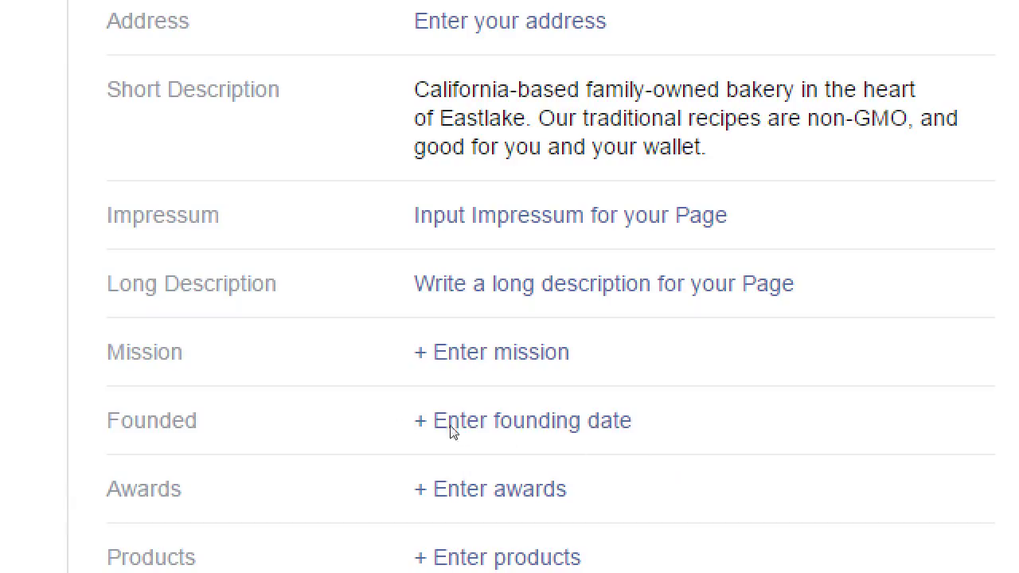
{"action": "left_click_drag", "start_coordinate": [341, 398], "coordinate": [387, 412]}
{"action": "left_click", "coordinate": [389, 413]}
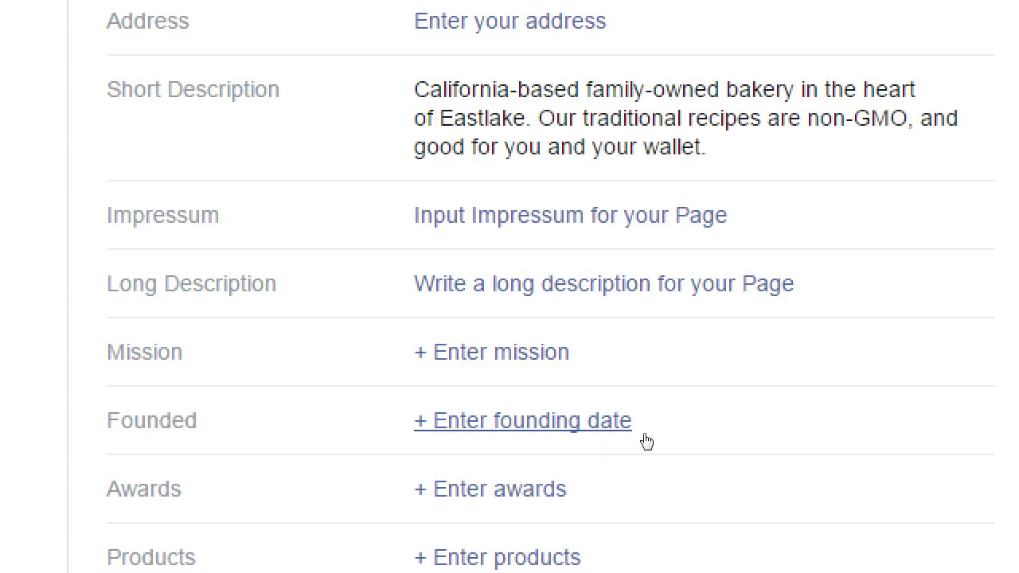
{"action": "scroll", "coordinate": [647, 442], "scroll_direction": "down", "scroll_amount": 1}
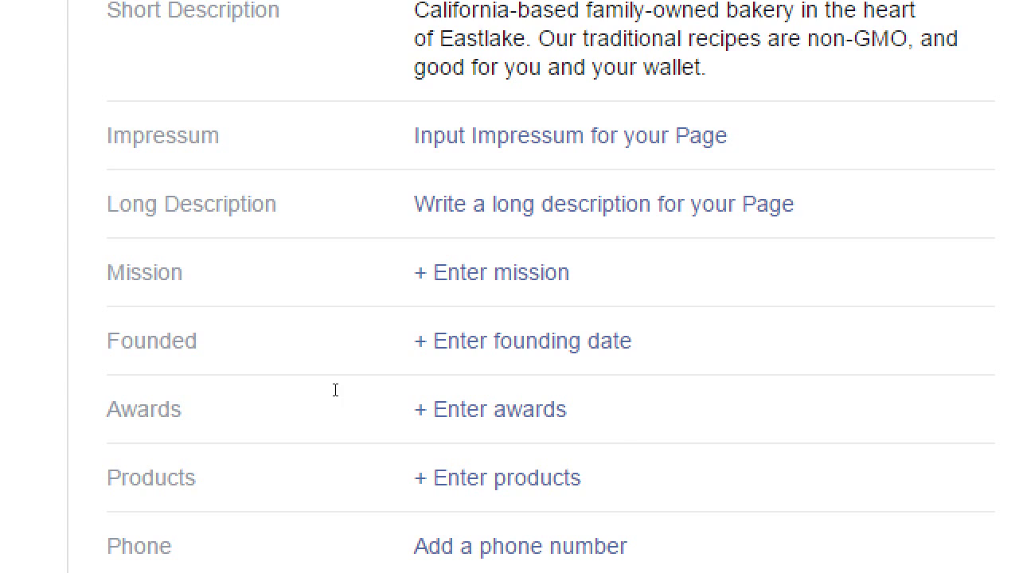
{"action": "left_click_drag", "start_coordinate": [335, 391], "coordinate": [375, 409]}
{"action": "left_click", "coordinate": [377, 408]}
{"action": "scroll", "coordinate": [371, 387], "scroll_direction": "up", "scroll_amount": 1}
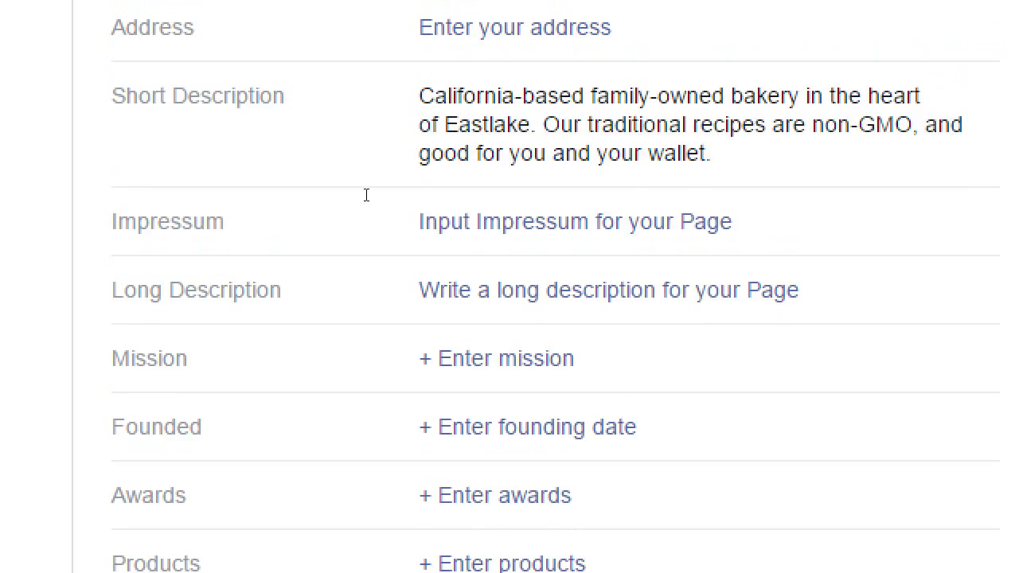
{"action": "scroll", "coordinate": [366, 195], "scroll_direction": "up", "scroll_amount": 1}
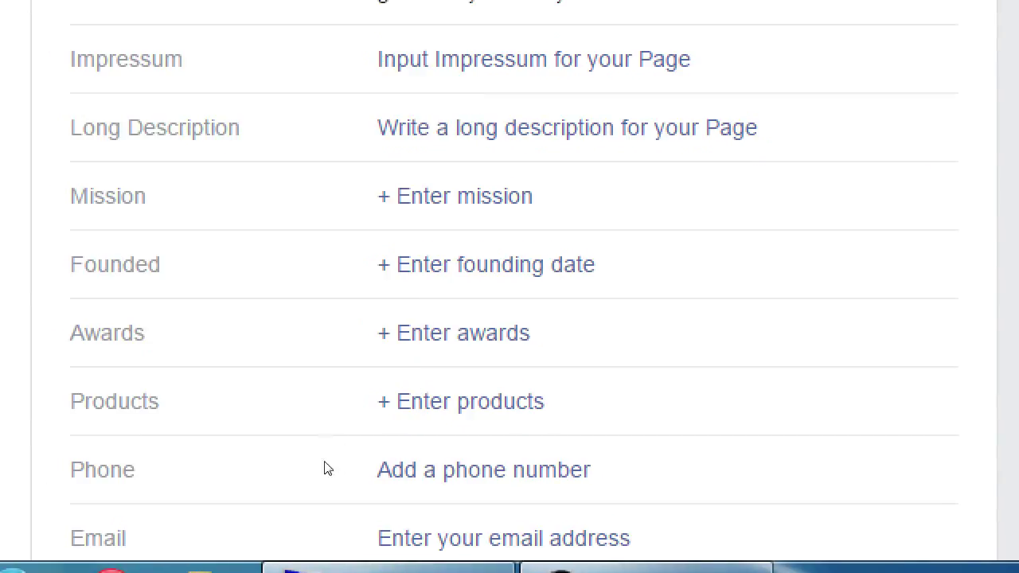
{"action": "left_click_drag", "start_coordinate": [328, 464], "coordinate": [393, 469]}
{"action": "left_click", "coordinate": [441, 466]}
{"action": "scroll", "coordinate": [516, 455], "scroll_direction": "down", "scroll_amount": 3}
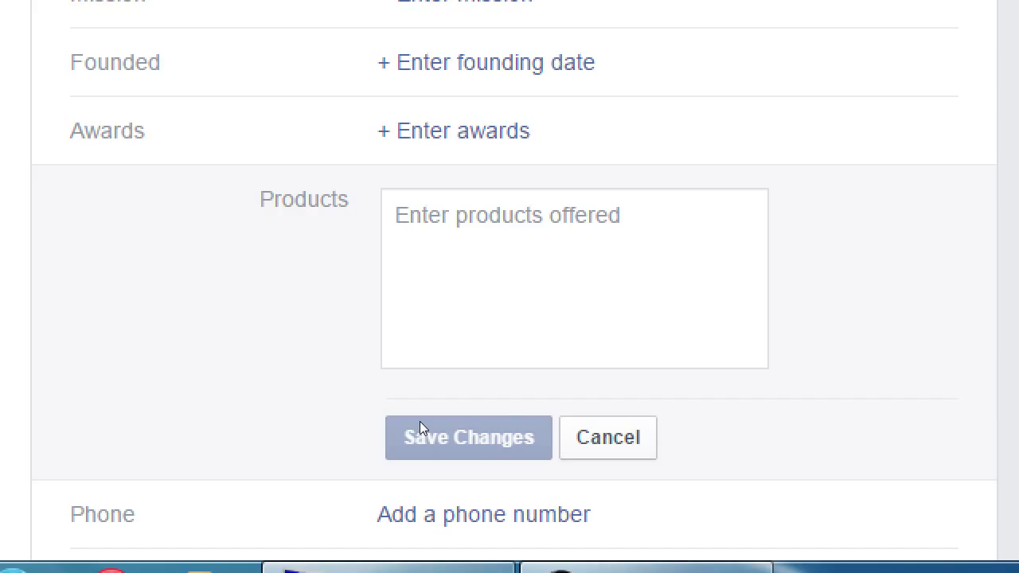
Step: Click into the Products box, then cancel it with nothing entered
{"action": "left_click", "coordinate": [542, 402]}
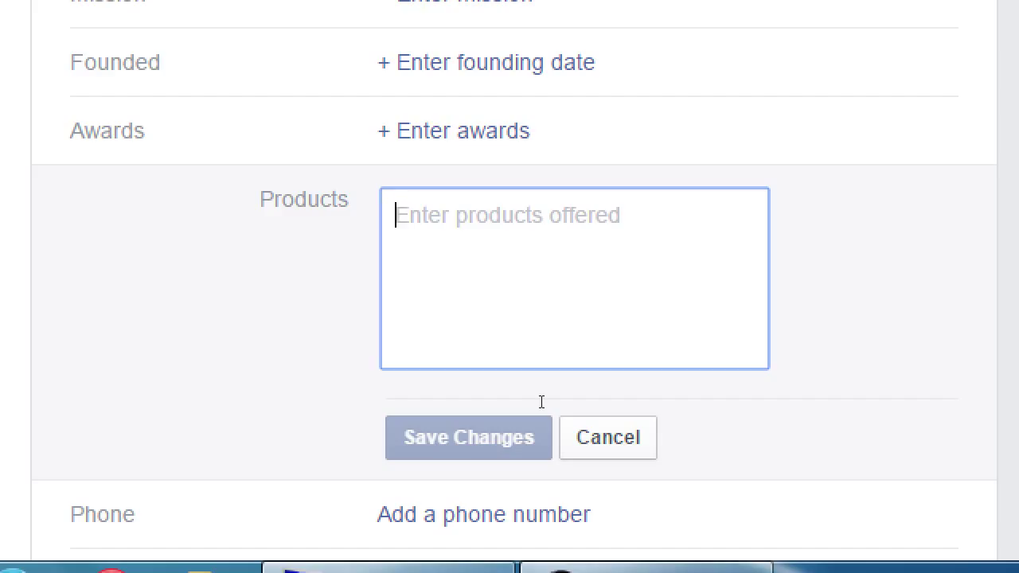
{"action": "left_click", "coordinate": [603, 487]}
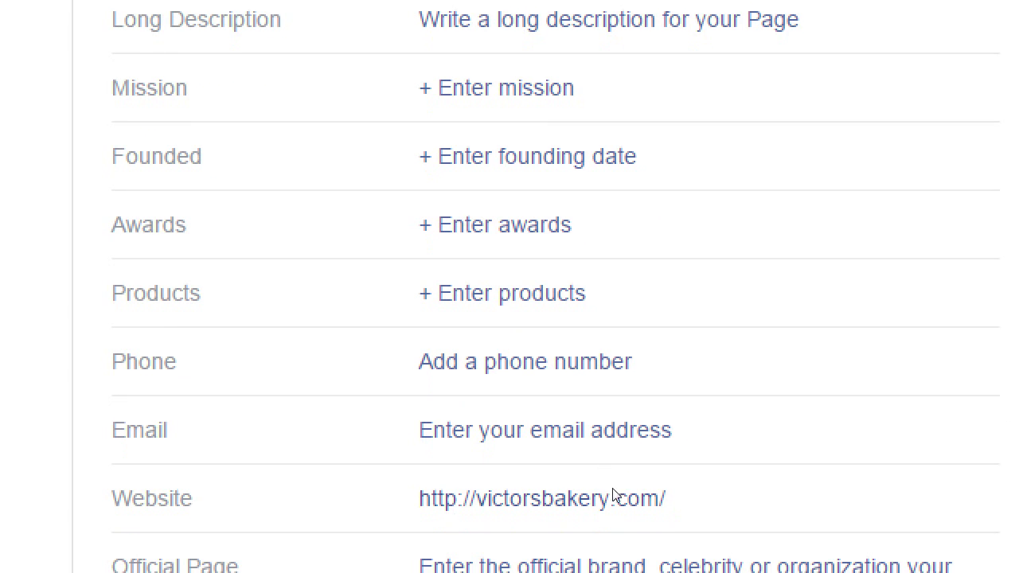
{"action": "left_click", "coordinate": [567, 434]}
{"action": "left_click", "coordinate": [653, 465]}
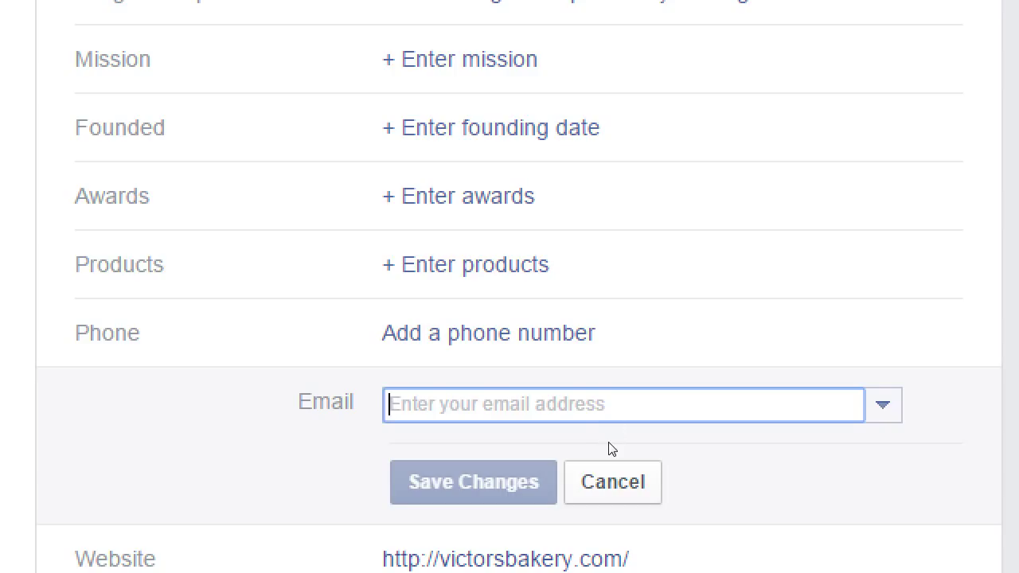
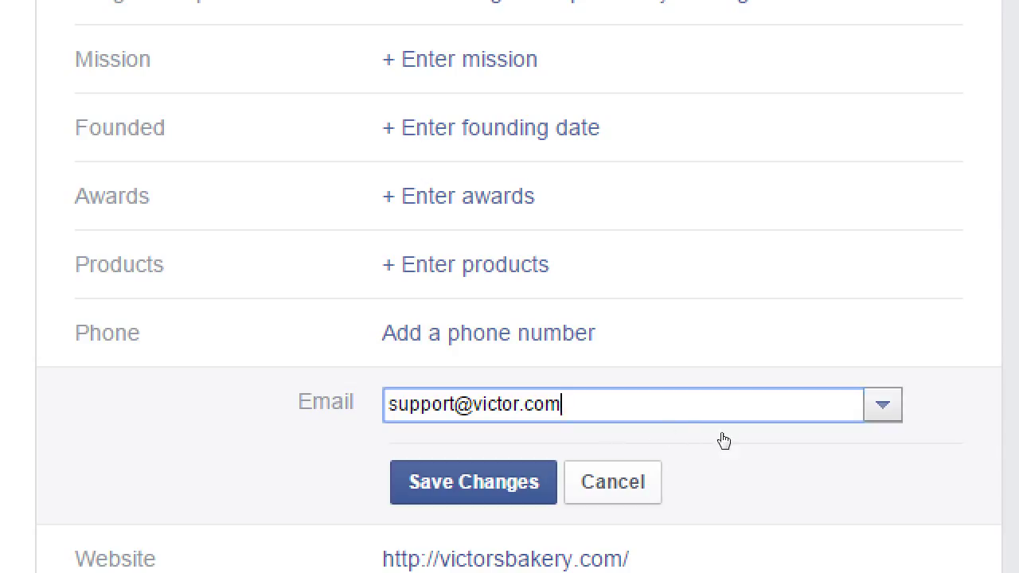
{"action": "key", "text": "Down"}
{"action": "key", "text": "Return"}
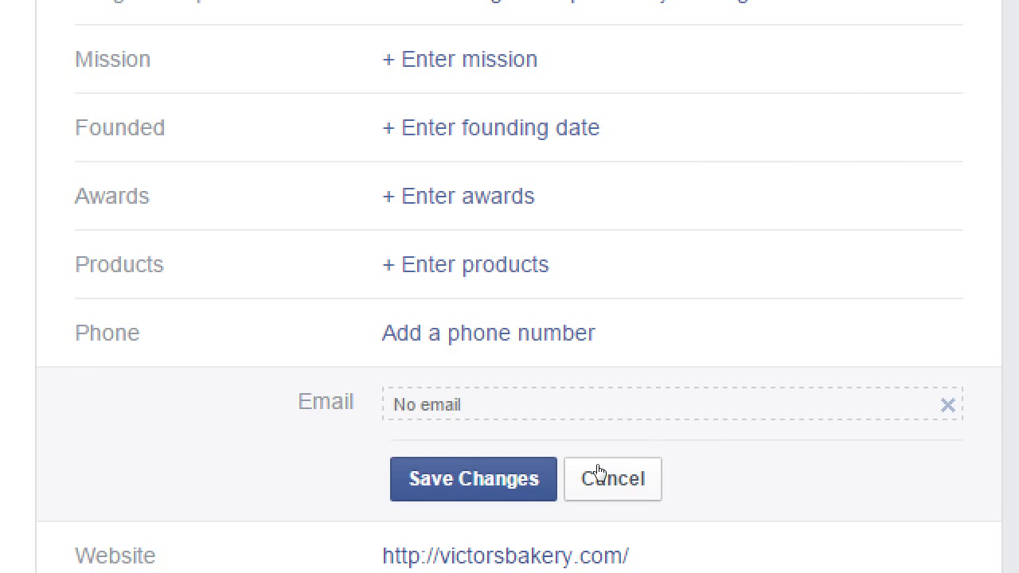
{"action": "left_click", "coordinate": [595, 473]}
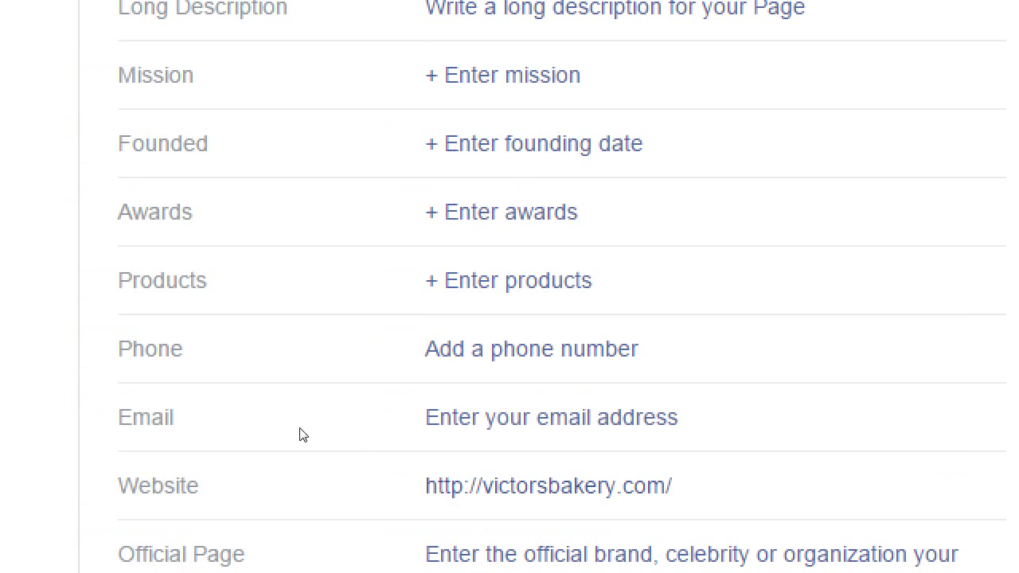
{"action": "scroll", "coordinate": [254, 419], "scroll_direction": "down", "scroll_amount": 3}
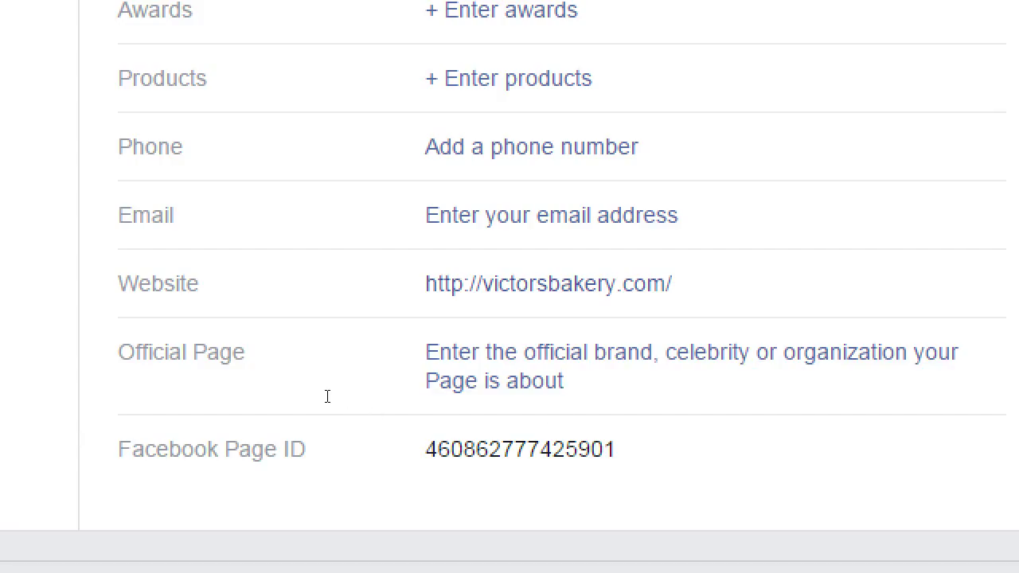
{"action": "left_click_drag", "start_coordinate": [328, 397], "coordinate": [390, 403]}
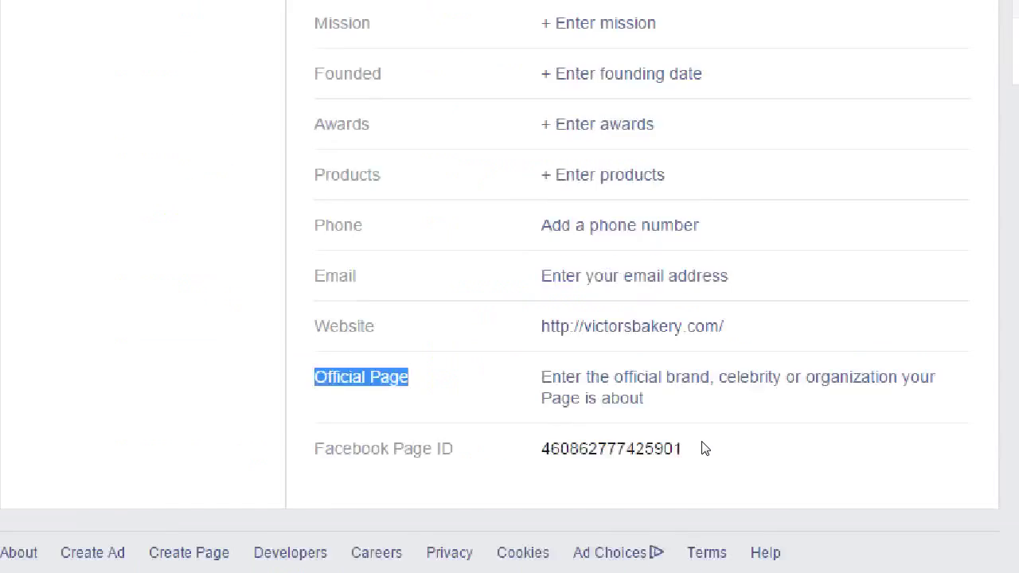
{"action": "scroll", "coordinate": [858, 311], "scroll_direction": "up", "scroll_amount": 9}
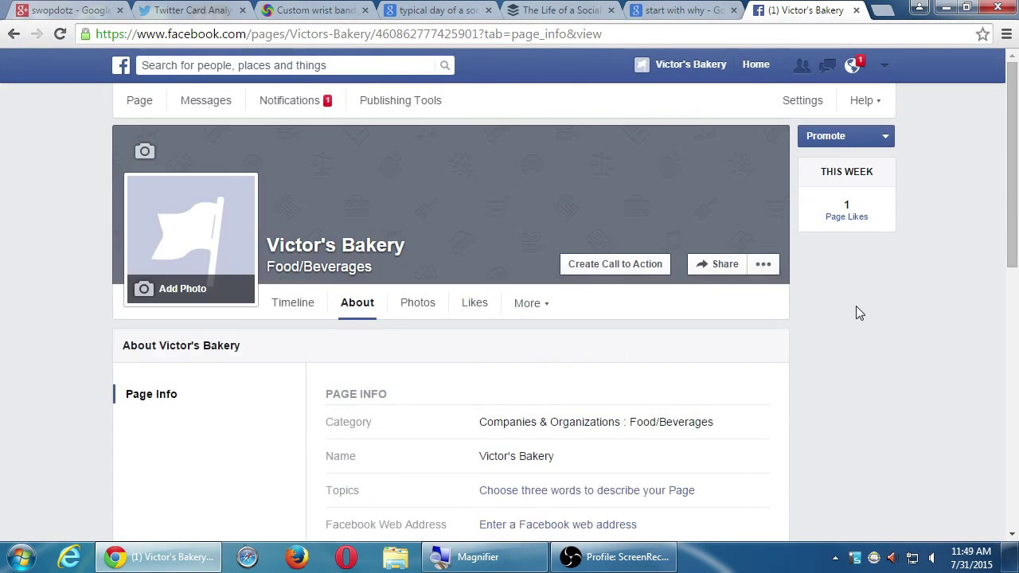
{"action": "scroll", "coordinate": [860, 311], "scroll_direction": "down", "scroll_amount": 3}
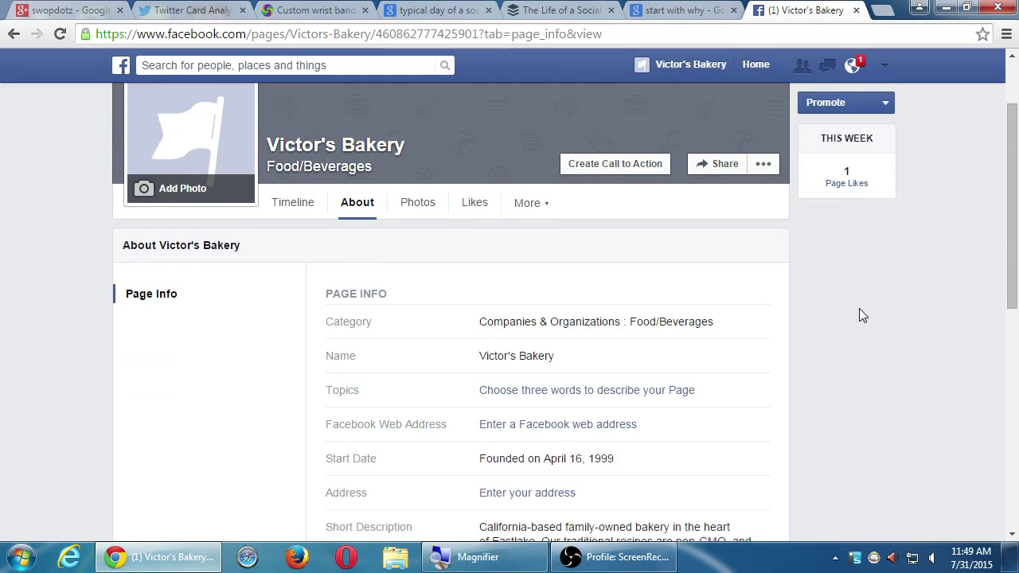
{"action": "scroll", "coordinate": [859, 310], "scroll_direction": "down", "scroll_amount": 4}
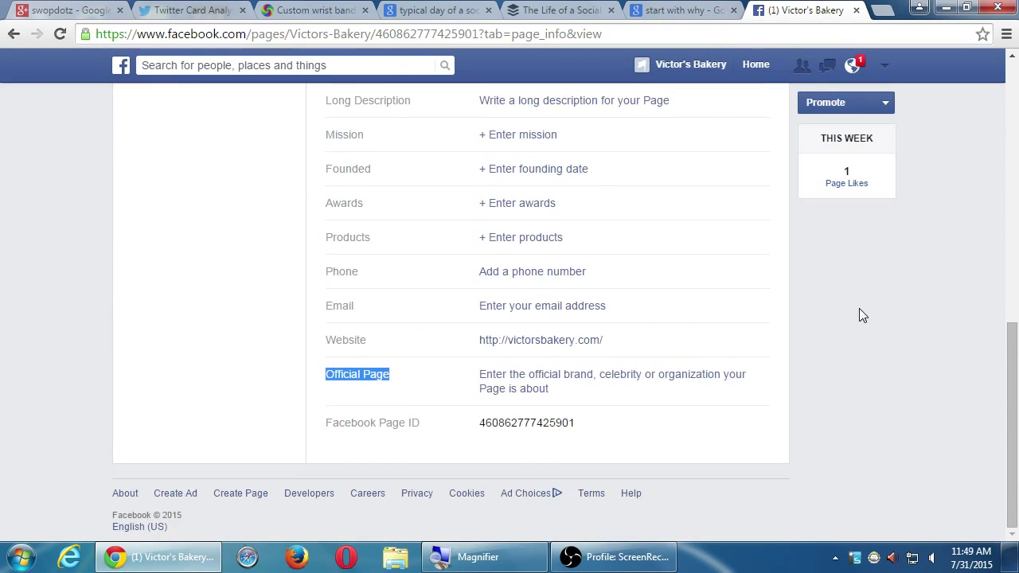
{"action": "scroll", "coordinate": [859, 311], "scroll_direction": "up", "scroll_amount": 7}
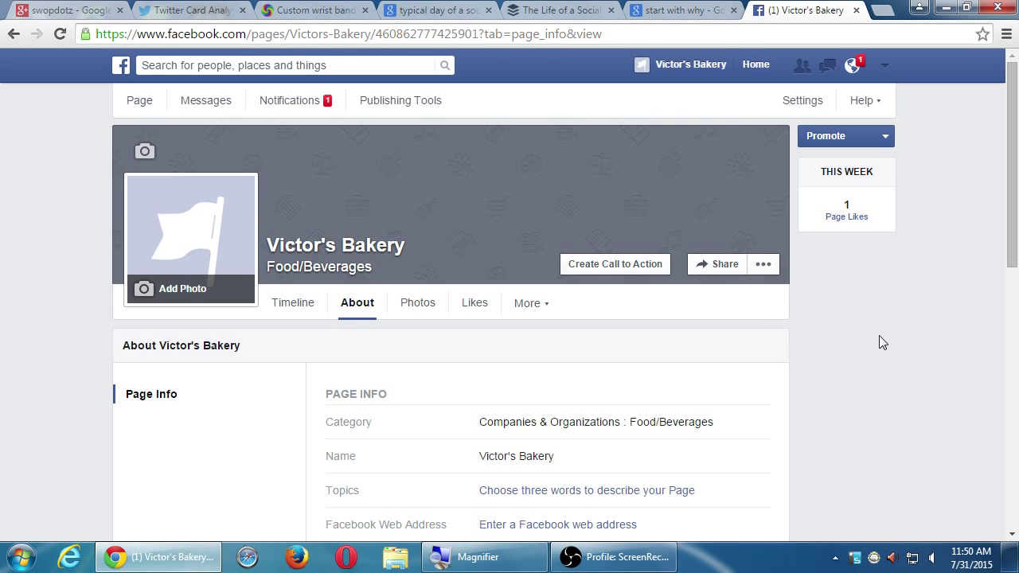
Step: Magnify the Page Info area around the Category field, zooming out and back in
{"action": "key", "text": "super+plus"}
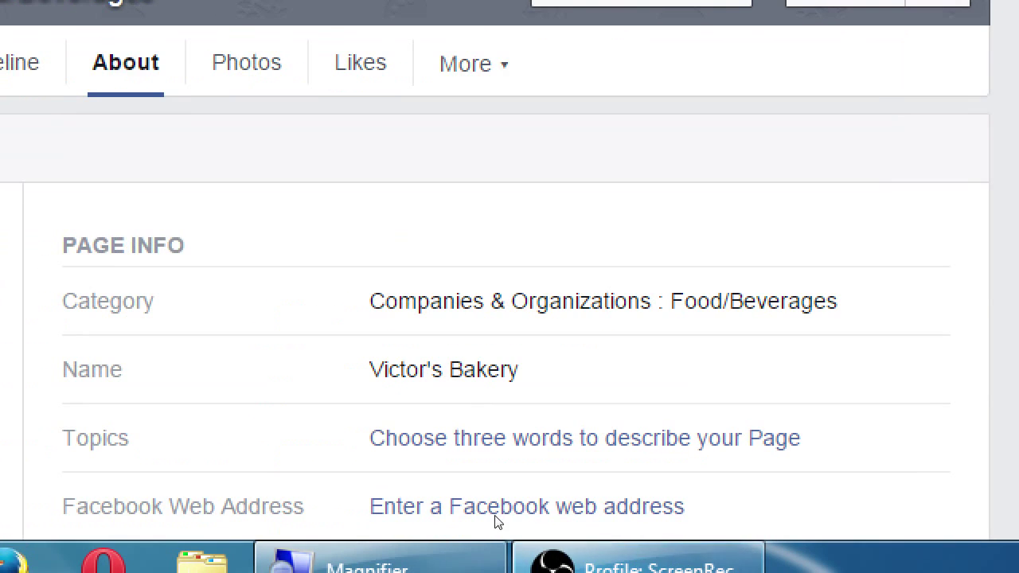
{"action": "left_click_drag", "start_coordinate": [346, 422], "coordinate": [372, 424]}
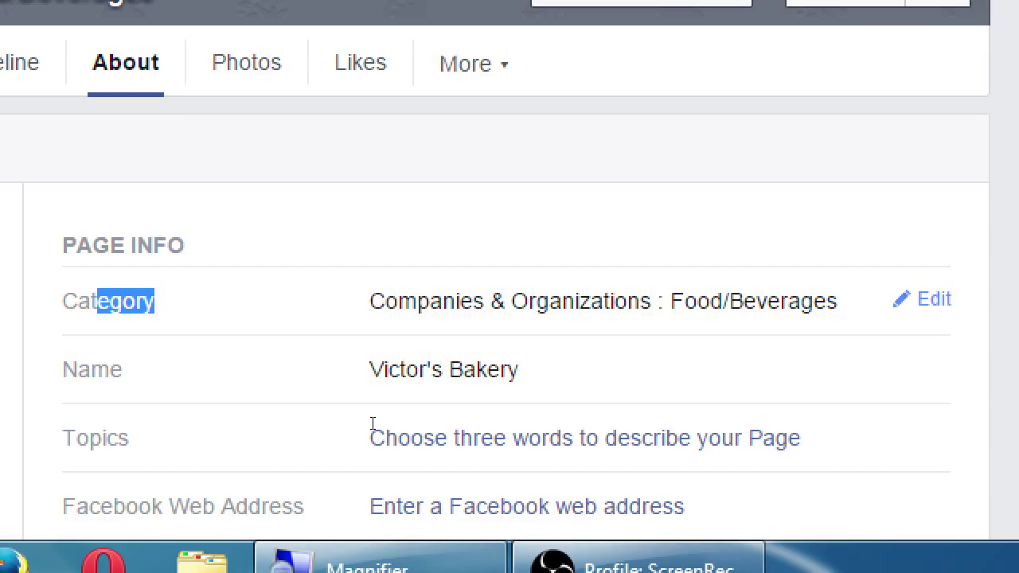
{"action": "key", "text": "super+minus"}
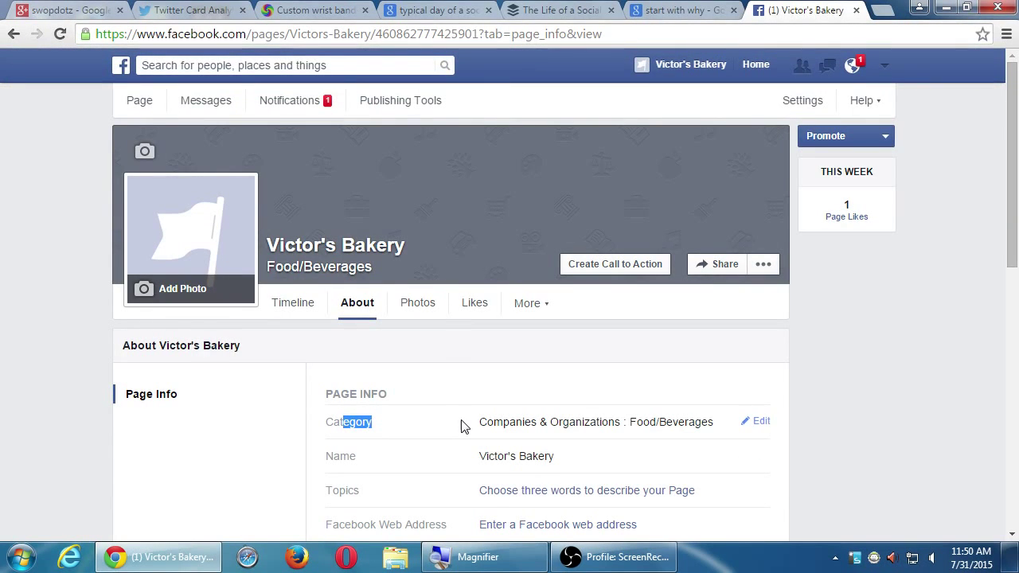
{"action": "key", "text": "super+plus"}
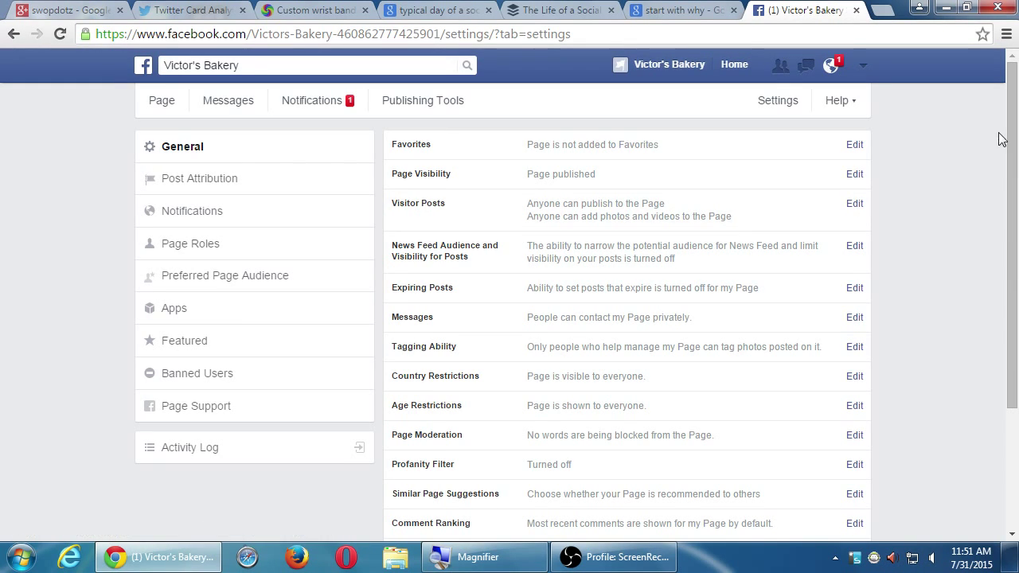
{"action": "scroll", "coordinate": [1003, 147], "scroll_direction": "down", "scroll_amount": 1}
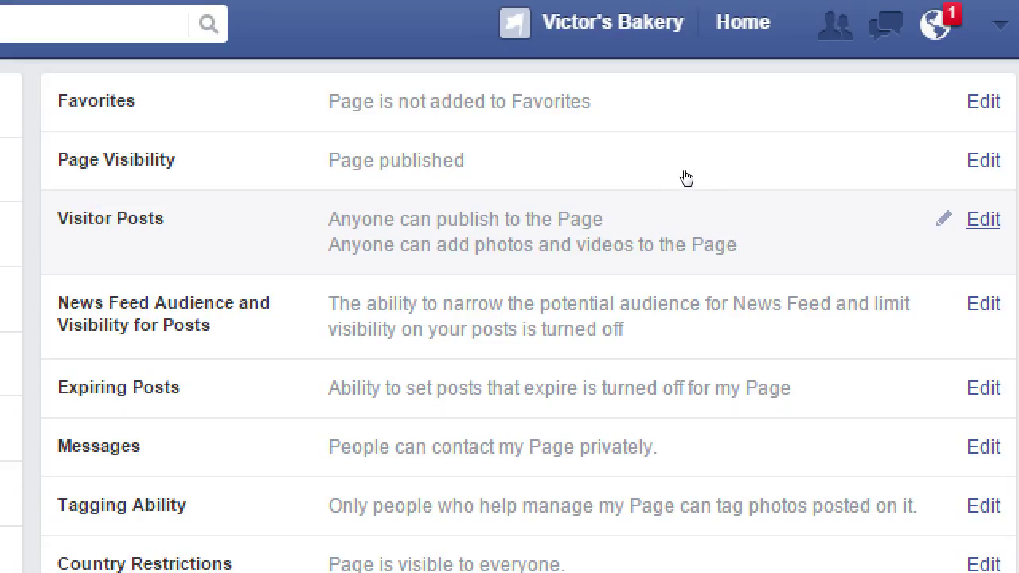
Step: Set Visitor Posts to allow publishing posts, photos and videos with review before publishing, and save
{"action": "left_click", "coordinate": [847, 169]}
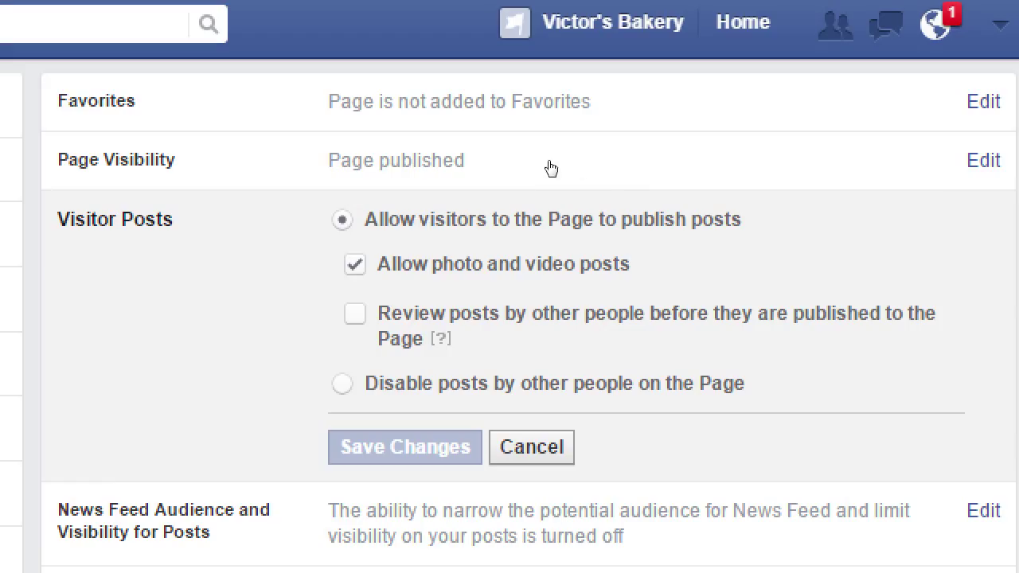
{"action": "key", "text": "Down"}
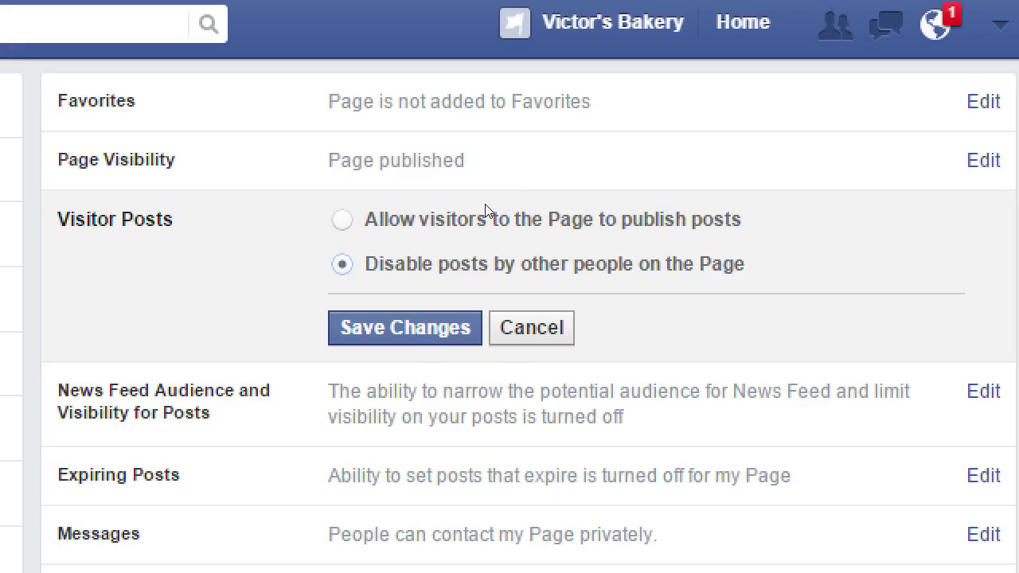
{"action": "key", "text": "Up"}
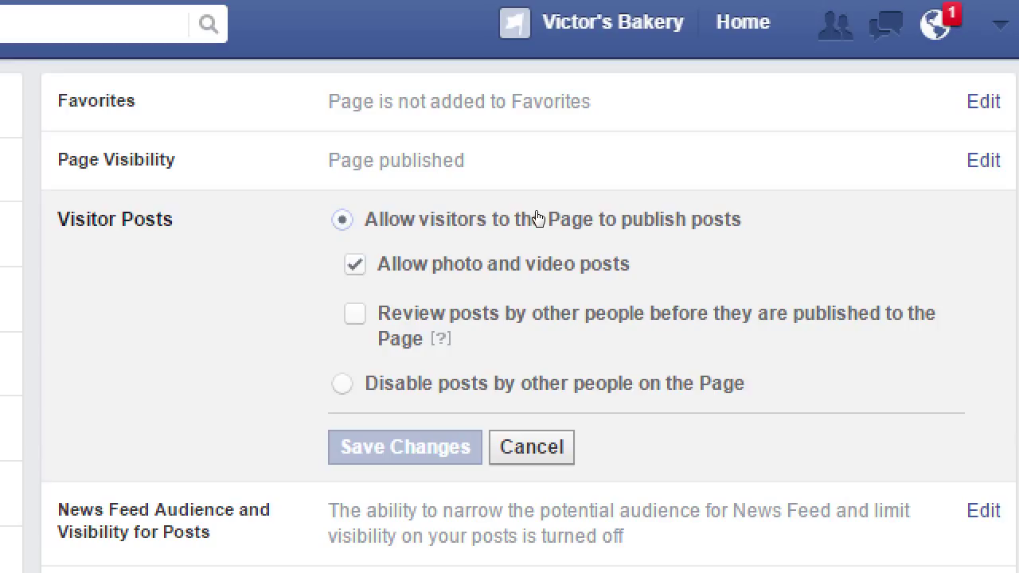
{"action": "key", "text": "space"}
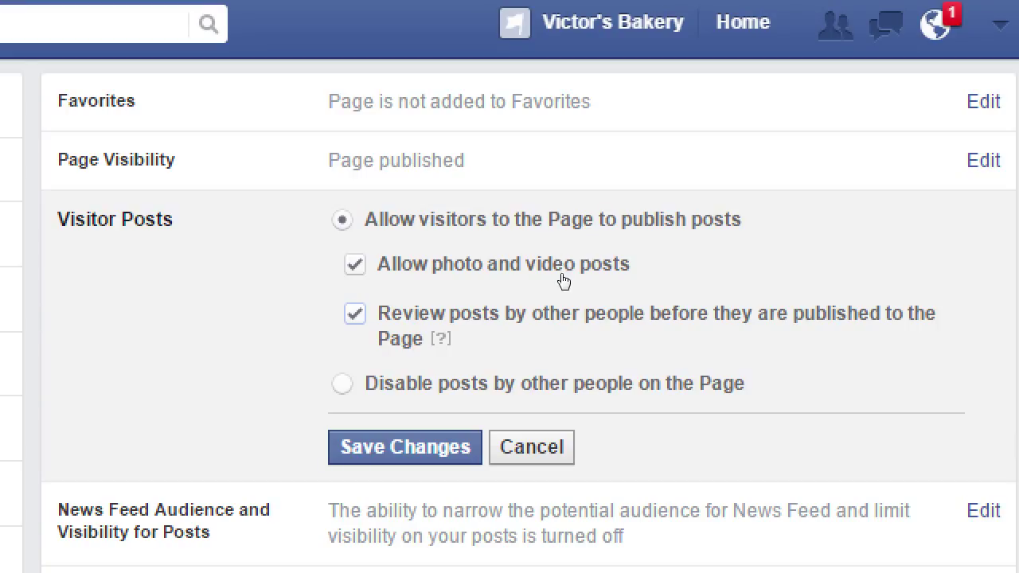
{"action": "key", "text": "Return"}
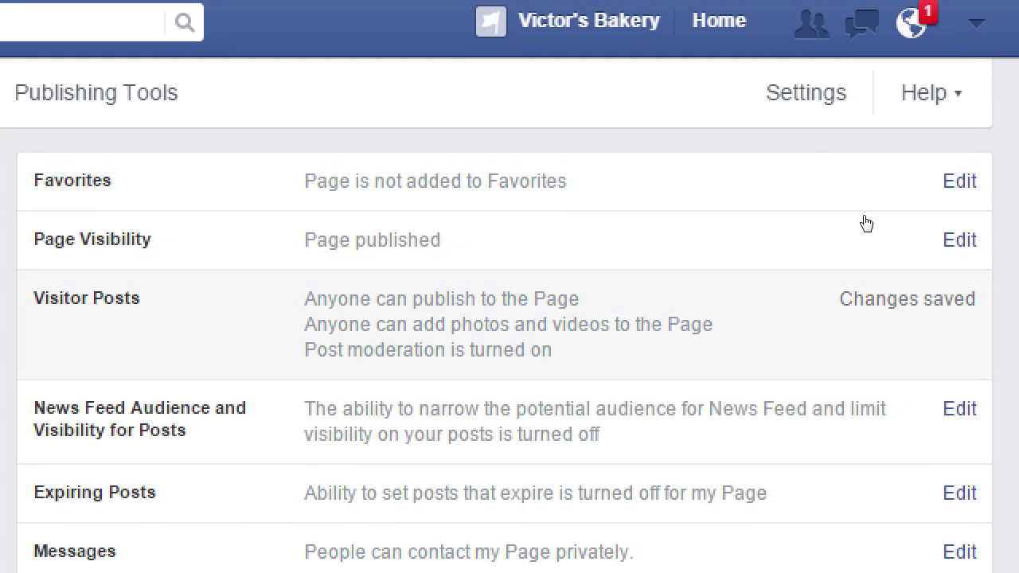
{"action": "key", "text": "Return"}
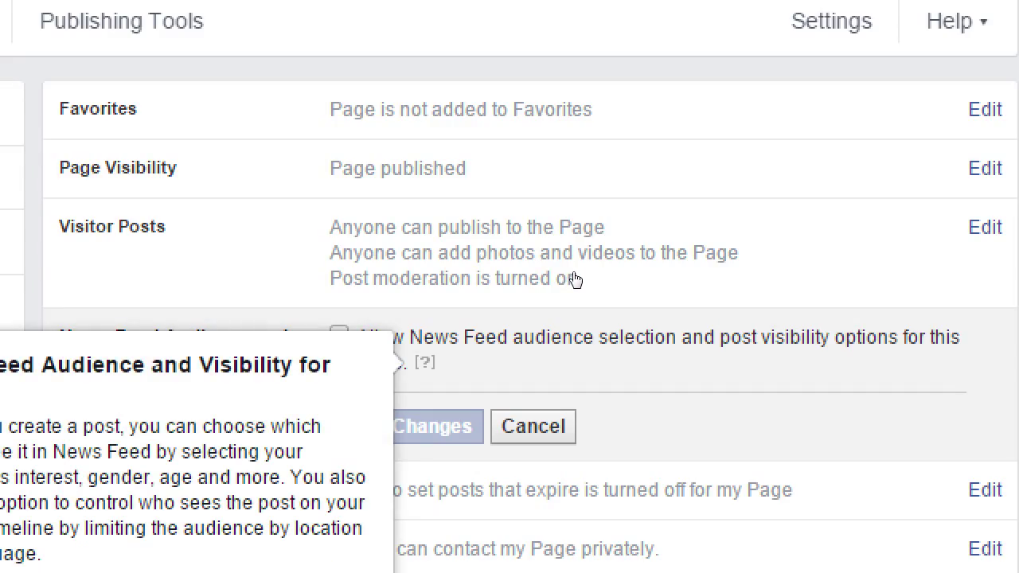
Step: Dismiss the News Feed help and cancel the audience editor without saving, keeping narrowing off
{"action": "left_click", "coordinate": [425, 247]}
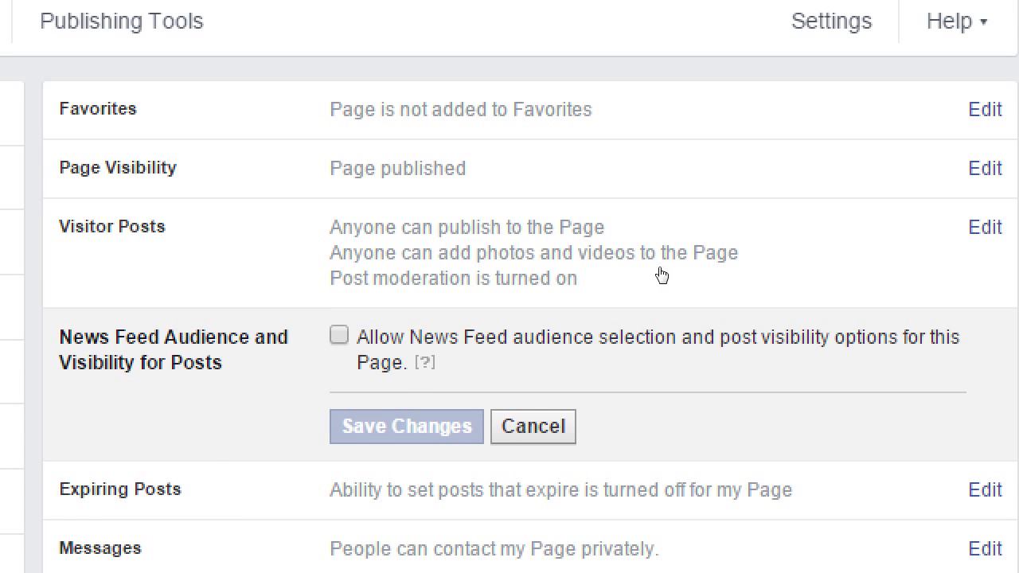
{"action": "key", "text": "Escape"}
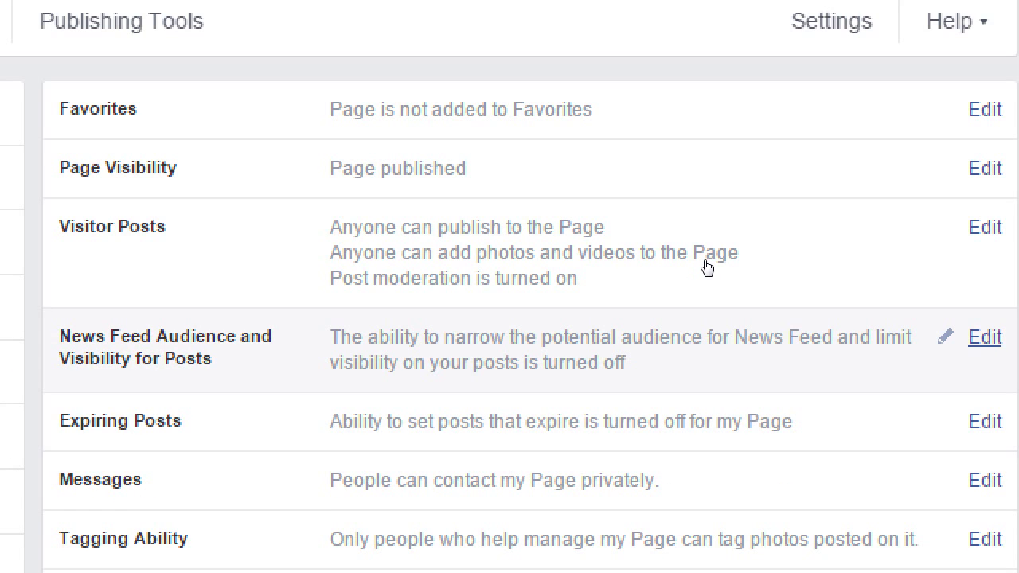
{"action": "scroll", "coordinate": [706, 371], "scroll_direction": "down", "scroll_amount": 2}
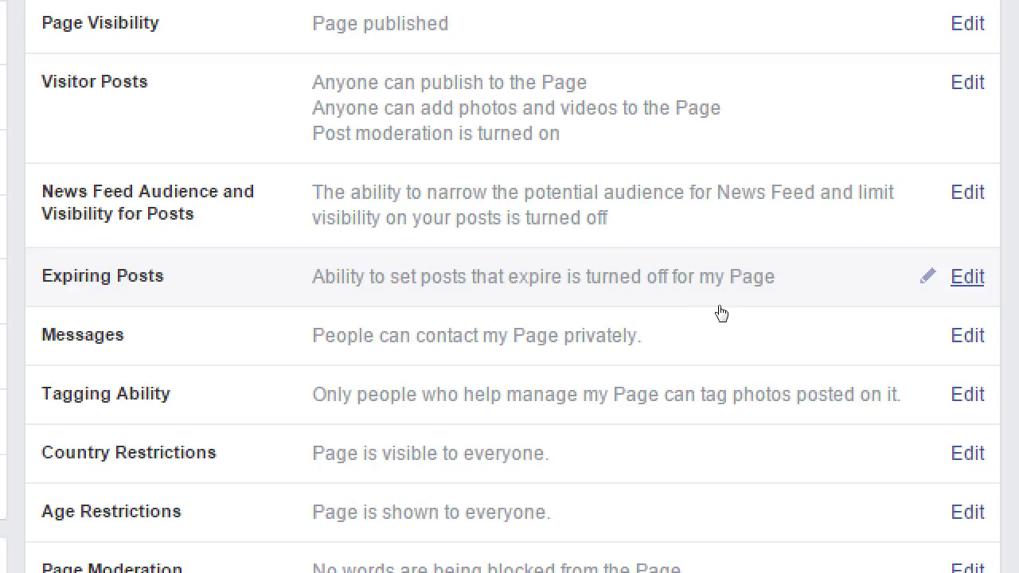
Step: Let Page managers choose when posts unpublish under Expiring Posts, save, then bring up the Messages setting
{"action": "left_click", "coordinate": [844, 303]}
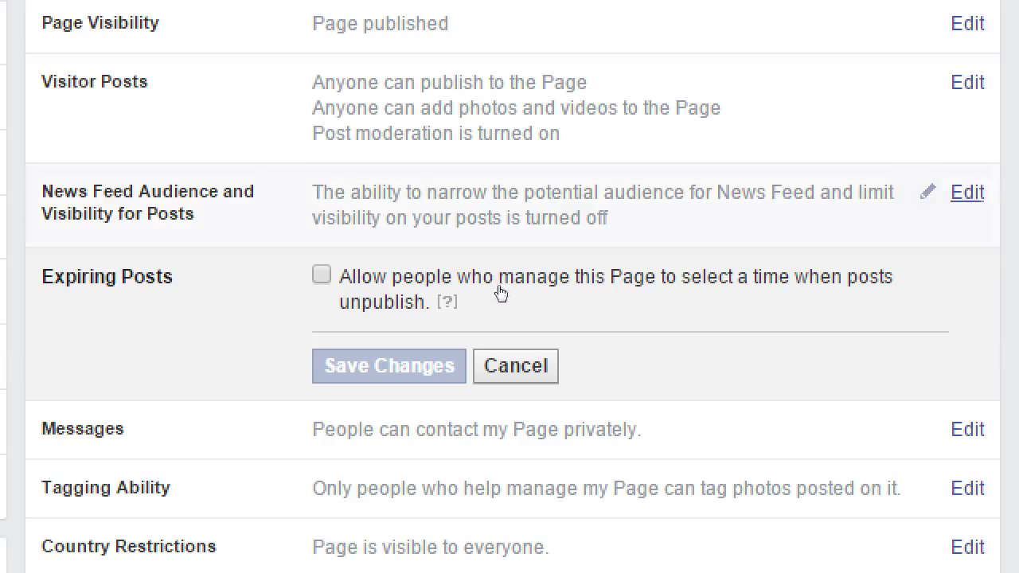
{"action": "left_click", "coordinate": [530, 304]}
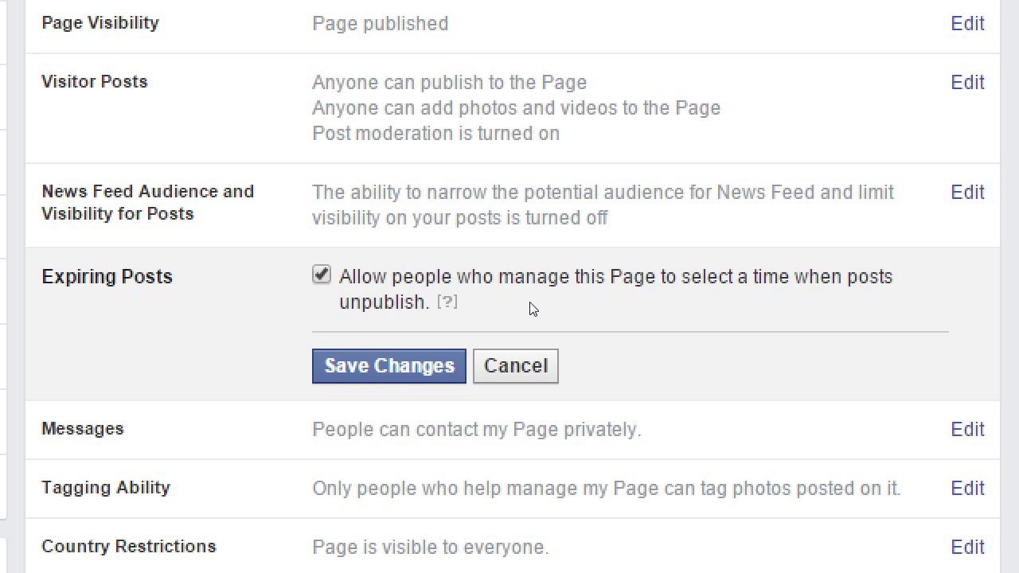
{"action": "key", "text": "Return"}
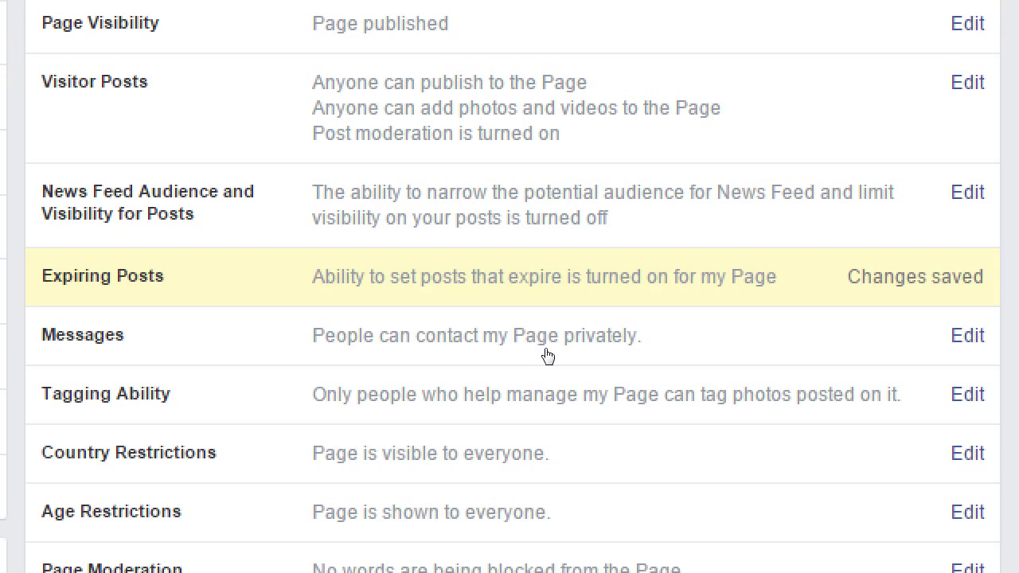
{"action": "left_click", "coordinate": [625, 336]}
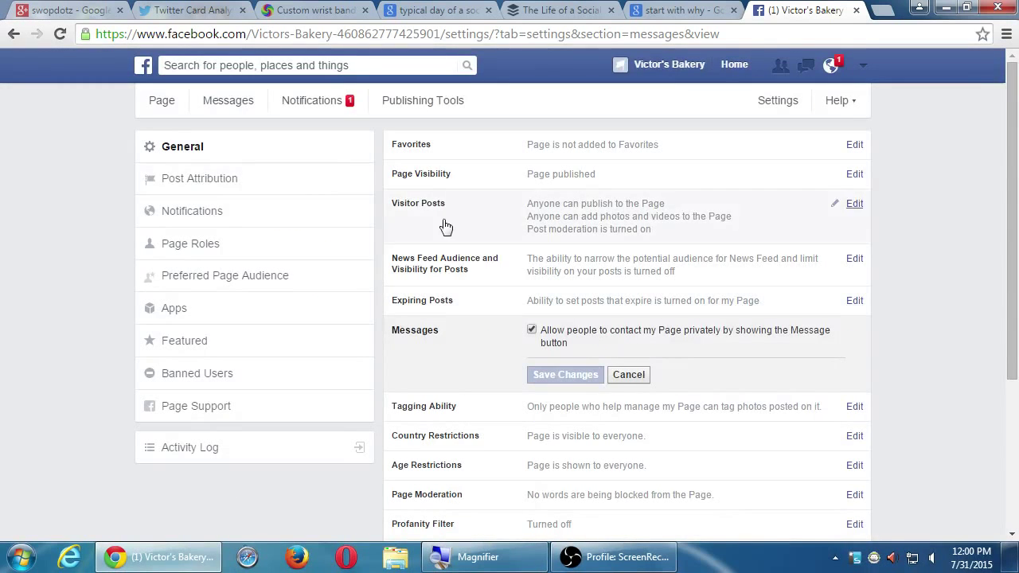
Step: Visit the Victor's Bakery timeline and sharing actions, then return to settings and cancel the Messages editor
{"action": "left_click", "coordinate": [159, 103]}
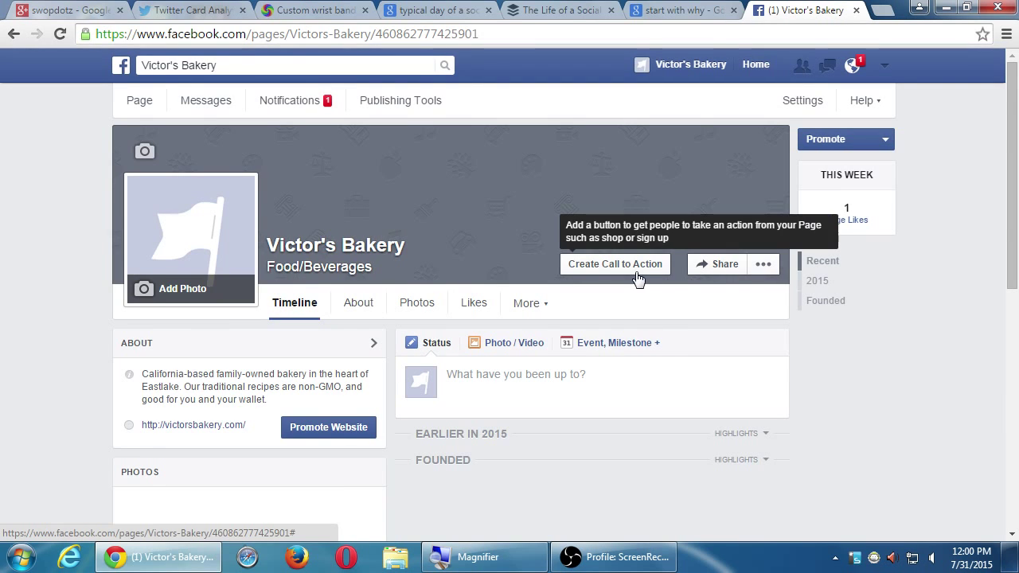
{"action": "left_click", "coordinate": [762, 265]}
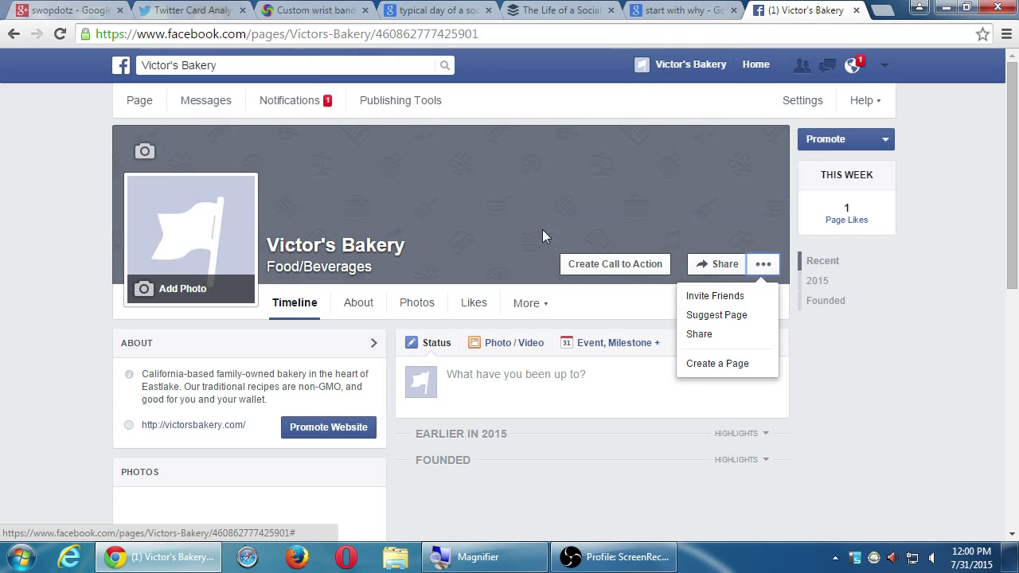
{"action": "left_click", "coordinate": [657, 221]}
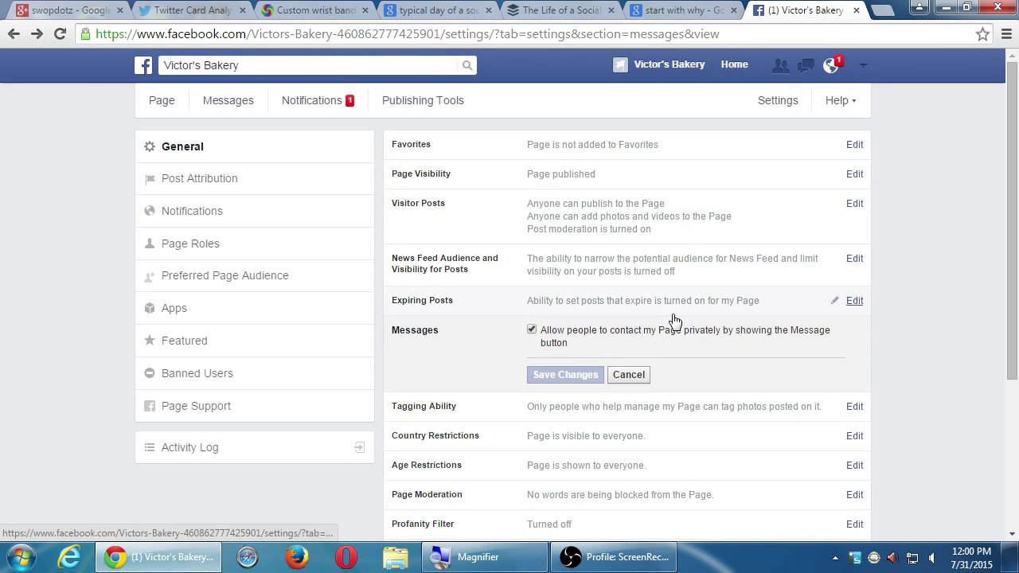
{"action": "left_click", "coordinate": [630, 375]}
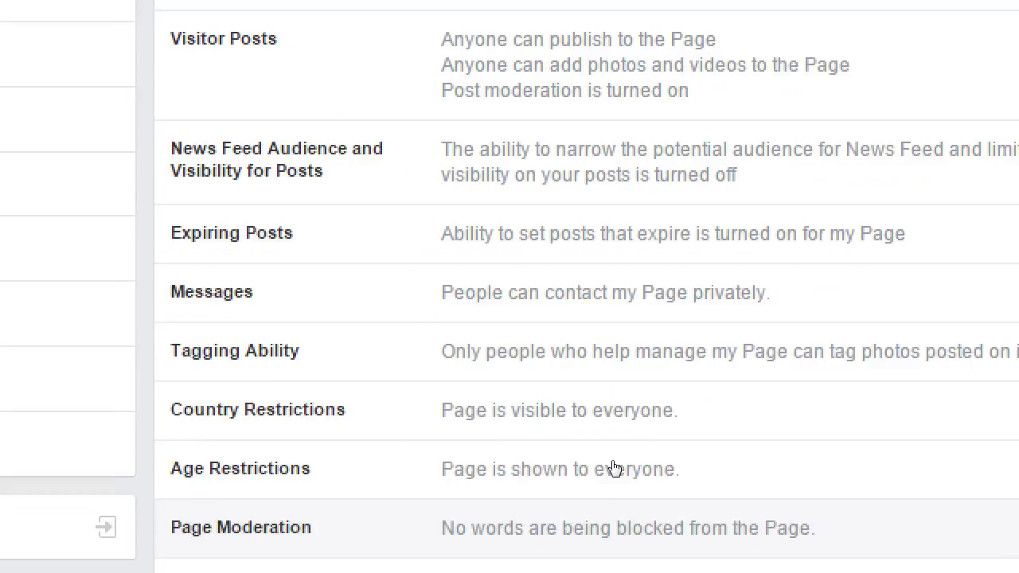
Step: Tick 'Allow others to tag photos and videos' under Tagging Ability and save
{"action": "left_click", "coordinate": [666, 364]}
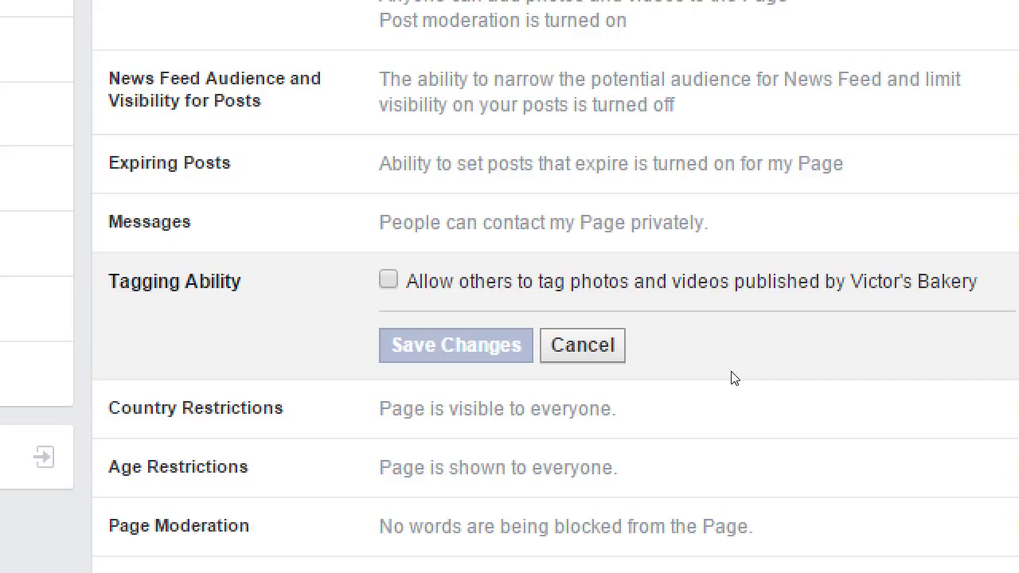
{"action": "key", "text": "space"}
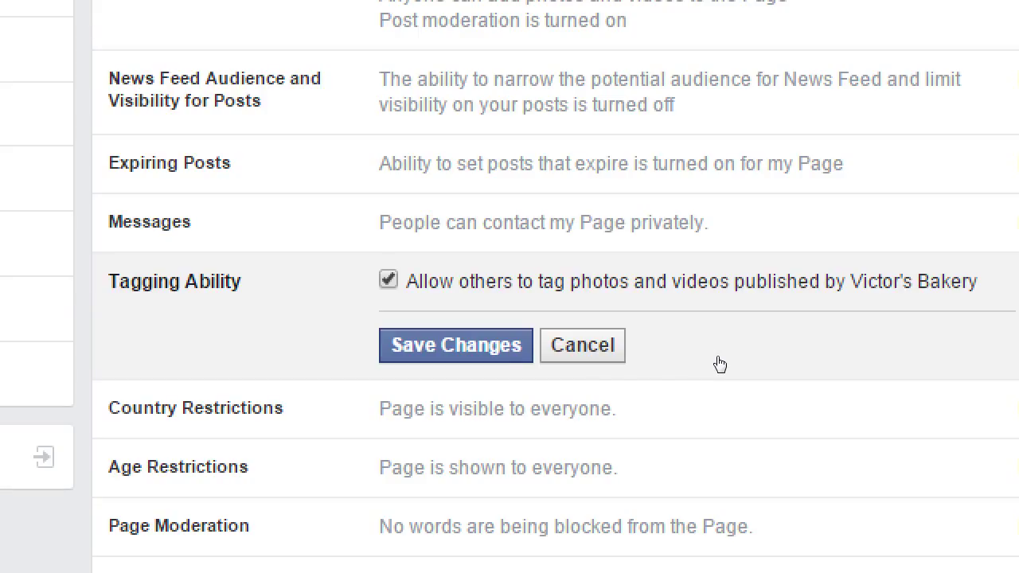
{"action": "key", "text": "Return"}
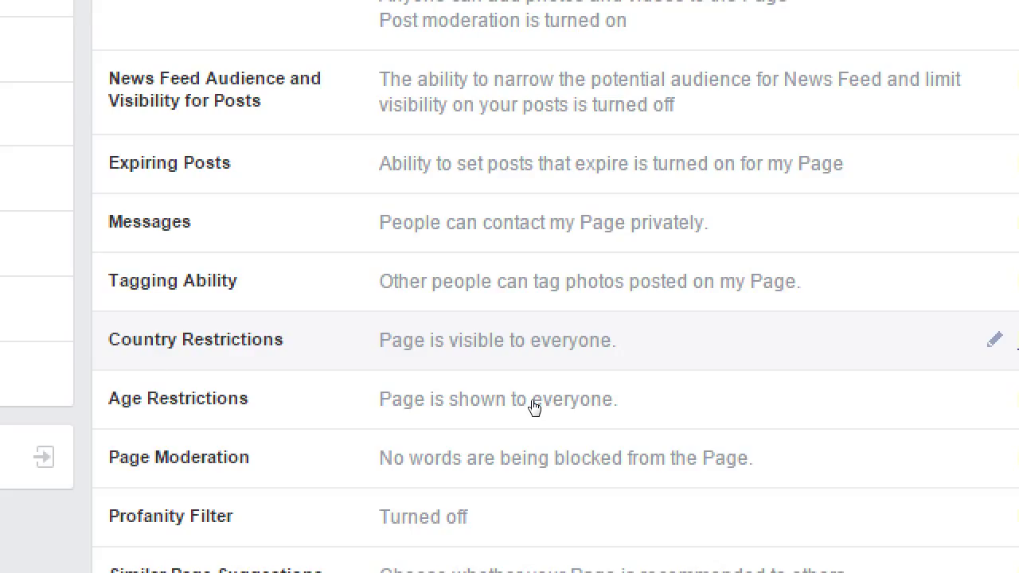
{"action": "left_click", "coordinate": [521, 425]}
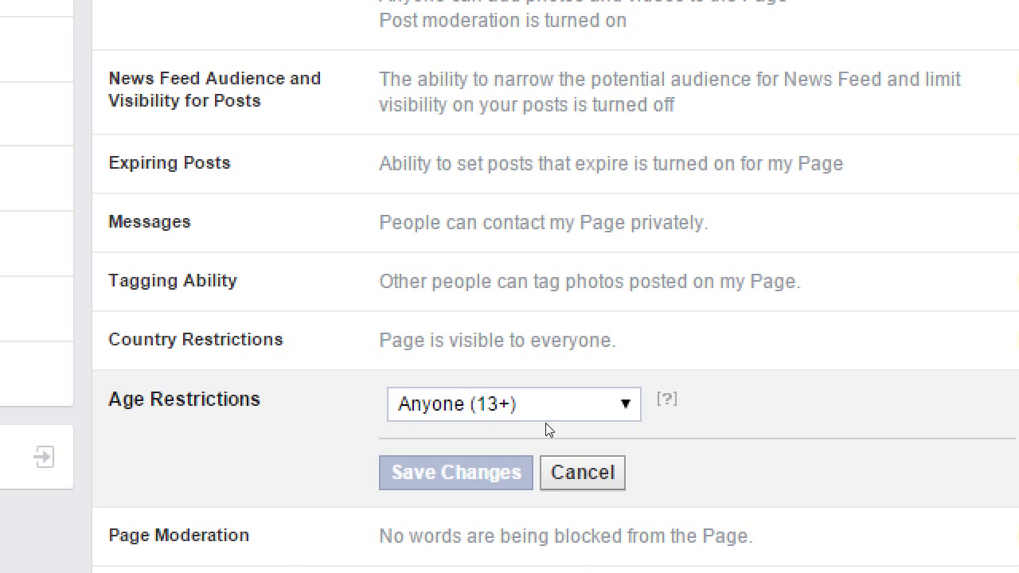
{"action": "left_click", "coordinate": [651, 430]}
{"action": "mouse_move", "coordinate": [669, 426]}
{"action": "scroll", "coordinate": [693, 446], "scroll_direction": "down", "scroll_amount": 3}
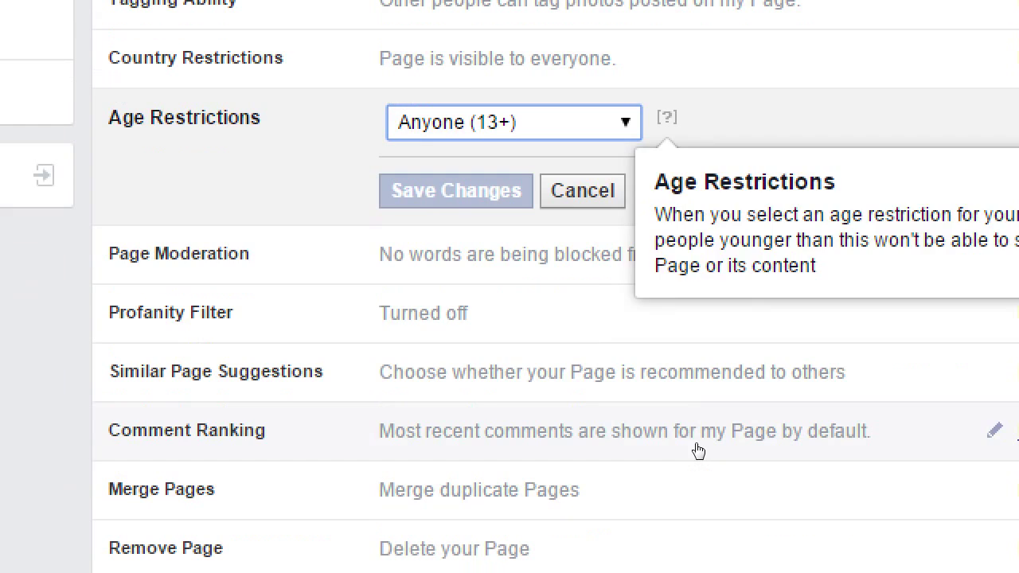
{"action": "key", "text": "alt+Down"}
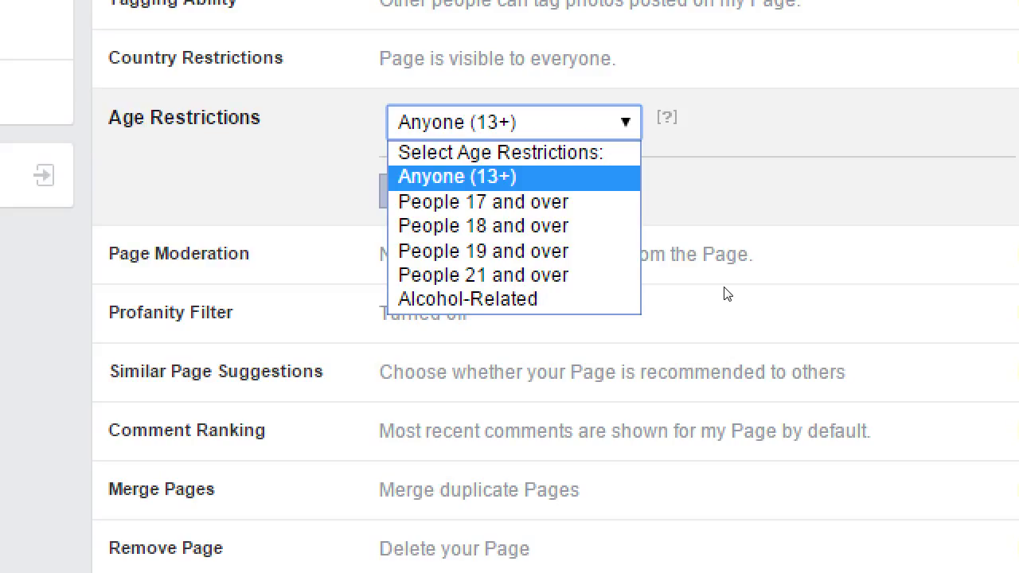
{"action": "key", "text": "Escape"}
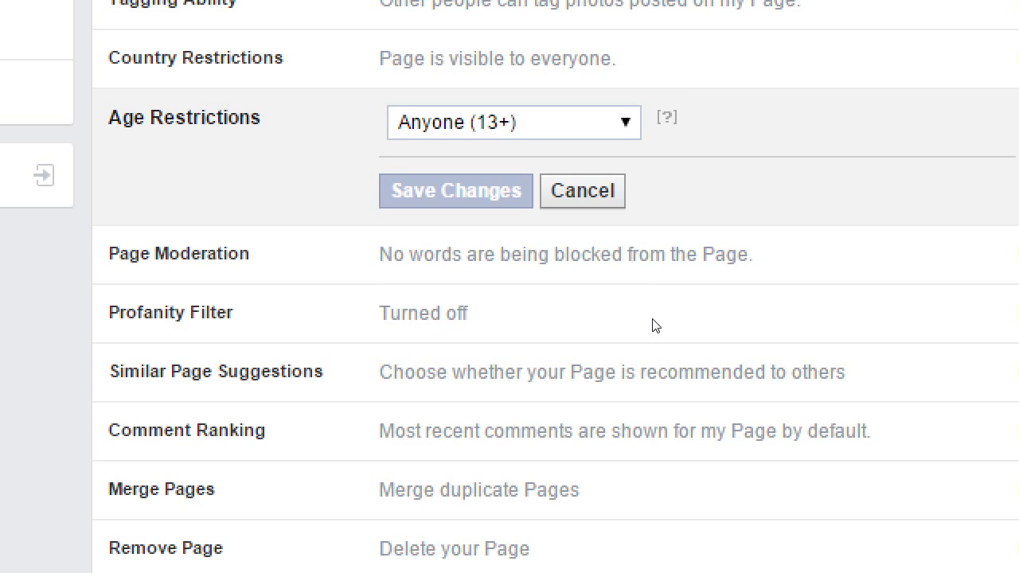
{"action": "left_click", "coordinate": [636, 322]}
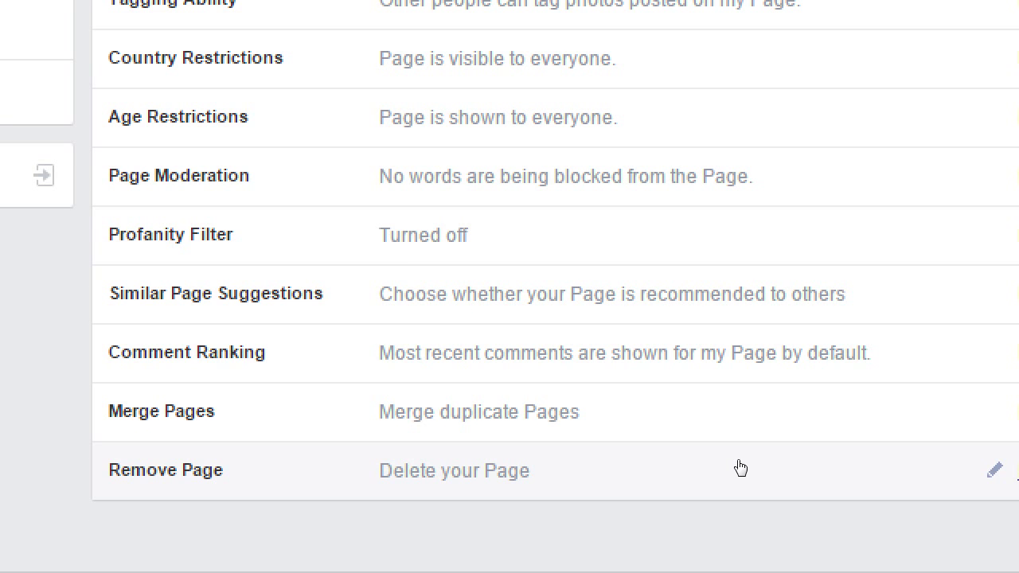
{"action": "left_click", "coordinate": [566, 177]}
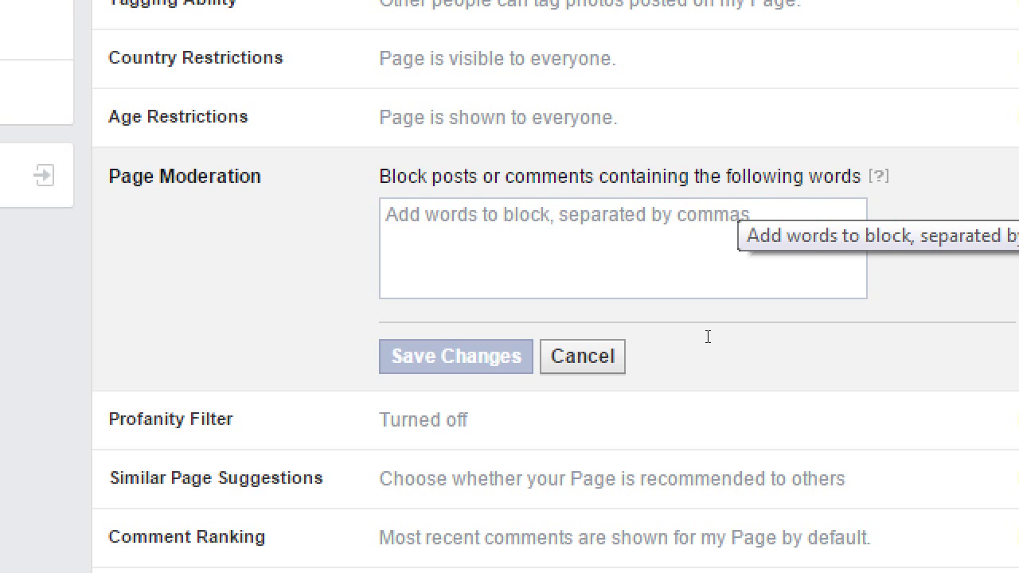
{"action": "scroll", "coordinate": [708, 337], "scroll_direction": "up", "scroll_amount": 3}
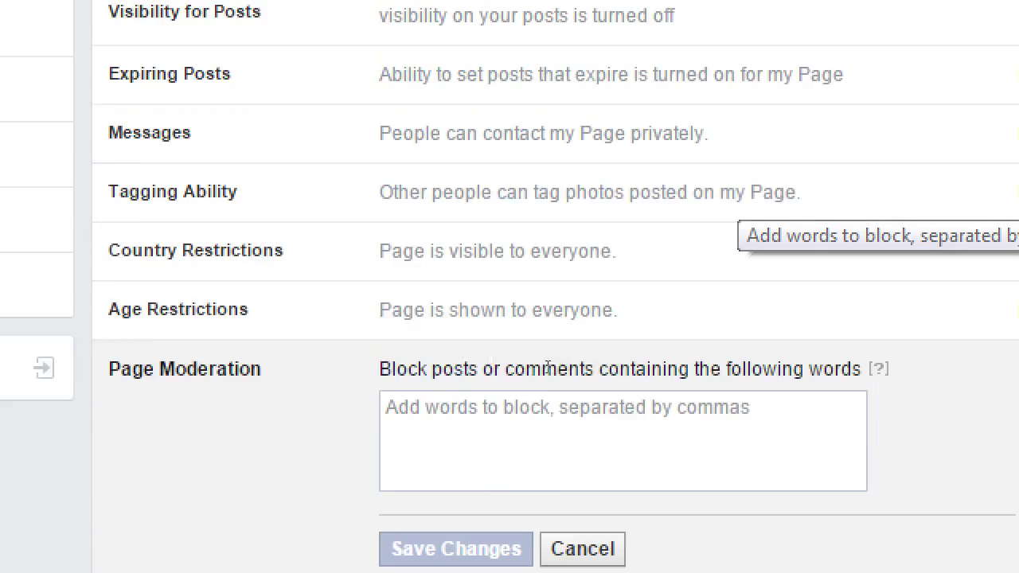
{"action": "scroll", "coordinate": [585, 374], "scroll_direction": "down", "scroll_amount": 2}
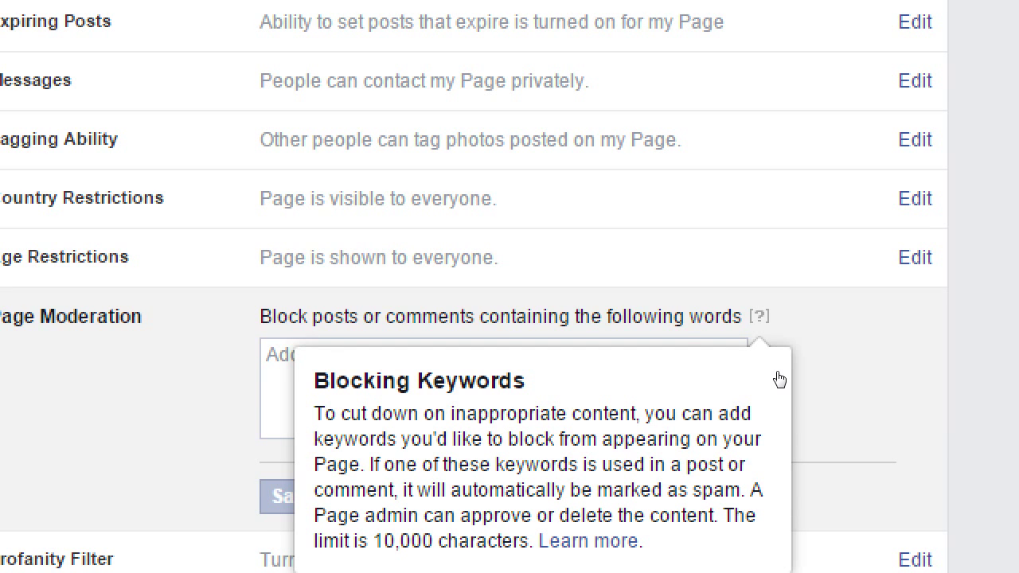
{"action": "left_click", "coordinate": [640, 479]}
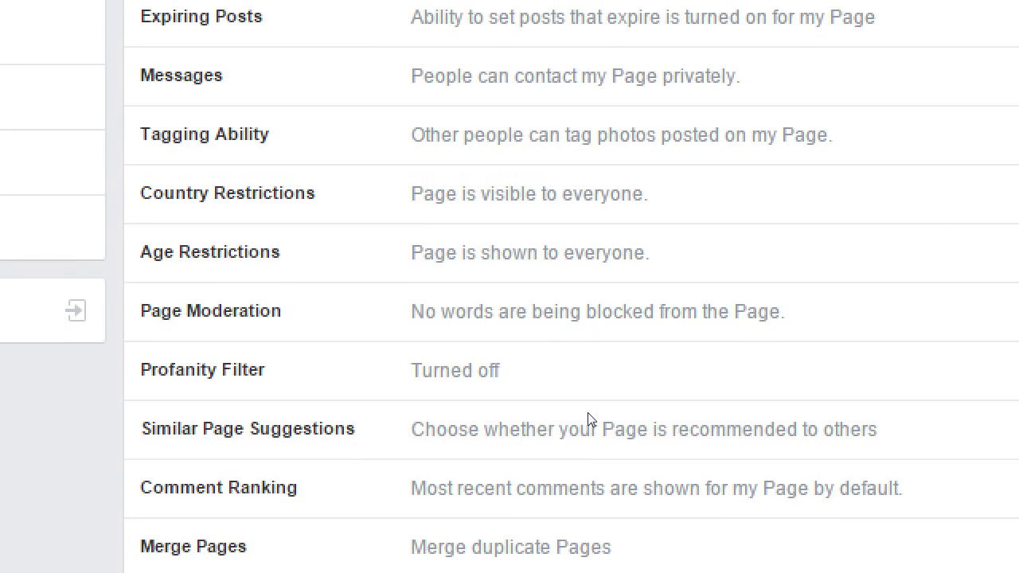
{"action": "left_click", "coordinate": [415, 386]}
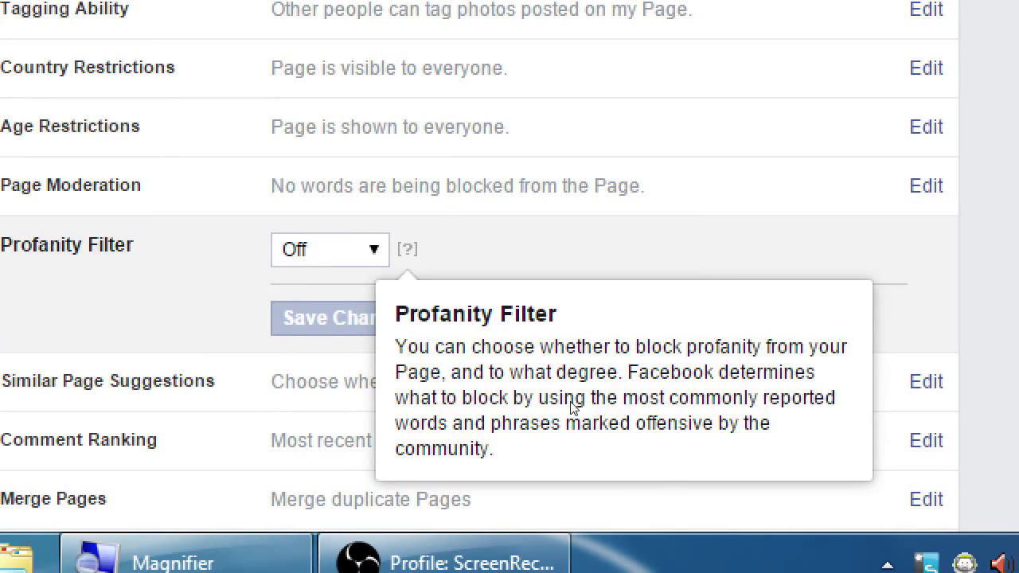
{"action": "key", "text": "alt+Down"}
{"action": "key", "text": "Down"}
{"action": "key", "text": "Down"}
{"action": "key", "text": "Up"}
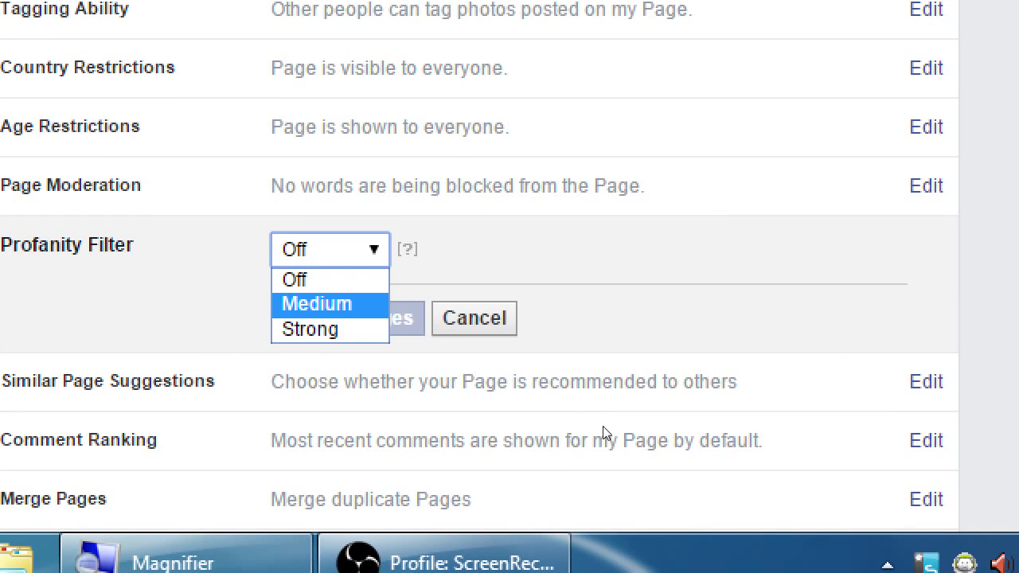
{"action": "key", "text": "Escape"}
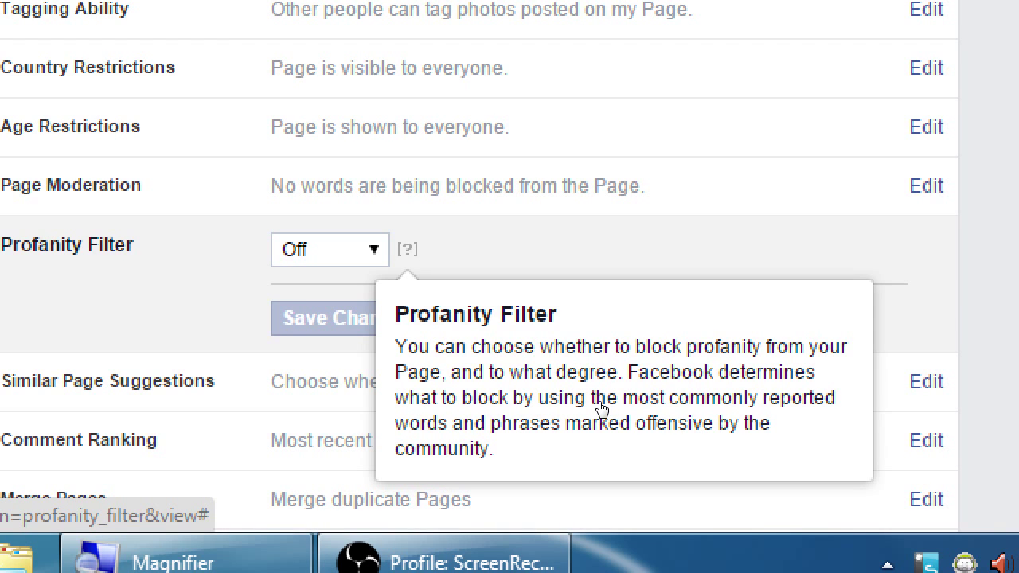
{"action": "left_click", "coordinate": [632, 443]}
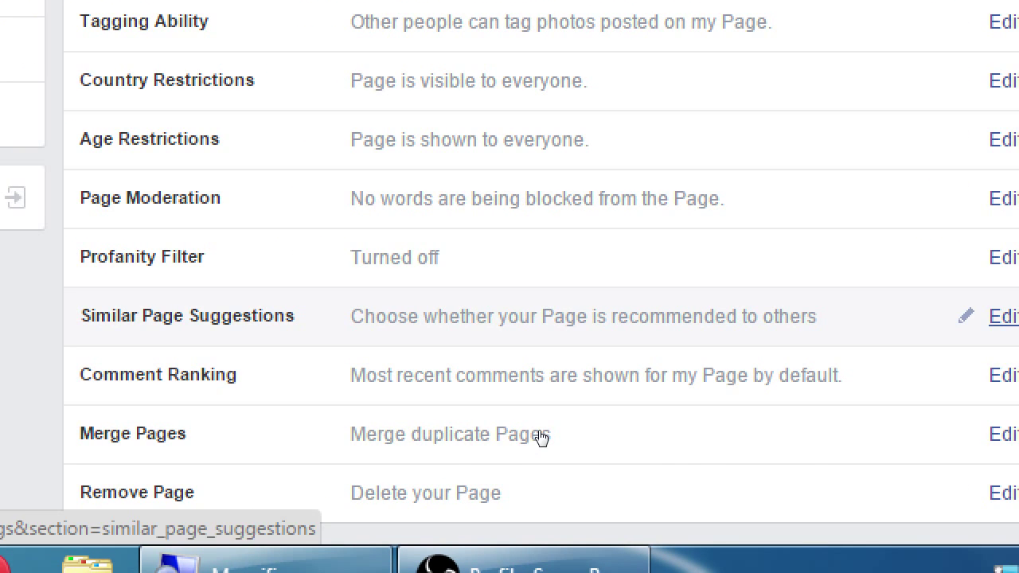
{"action": "key", "text": "Return"}
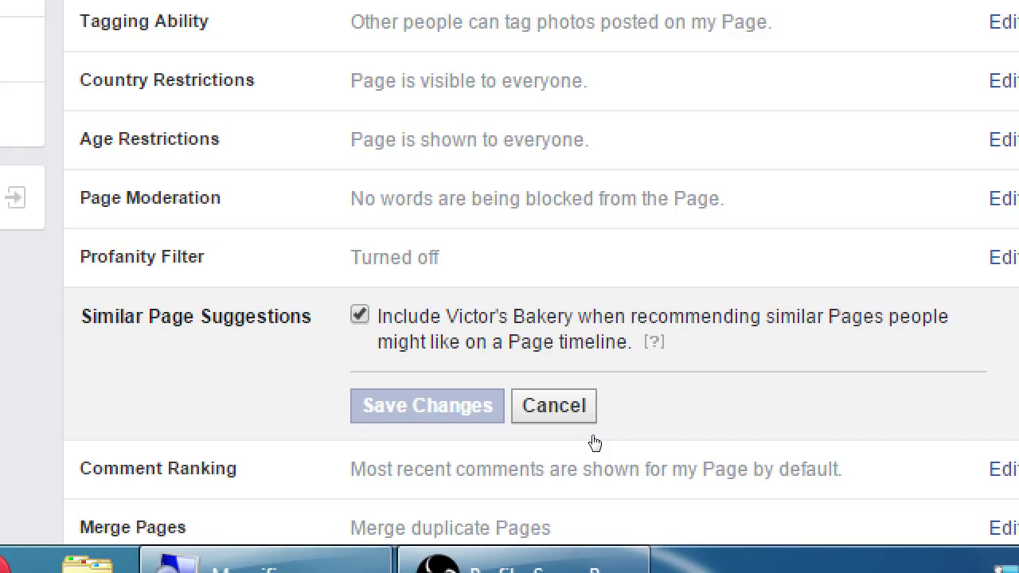
{"action": "left_click", "coordinate": [619, 470]}
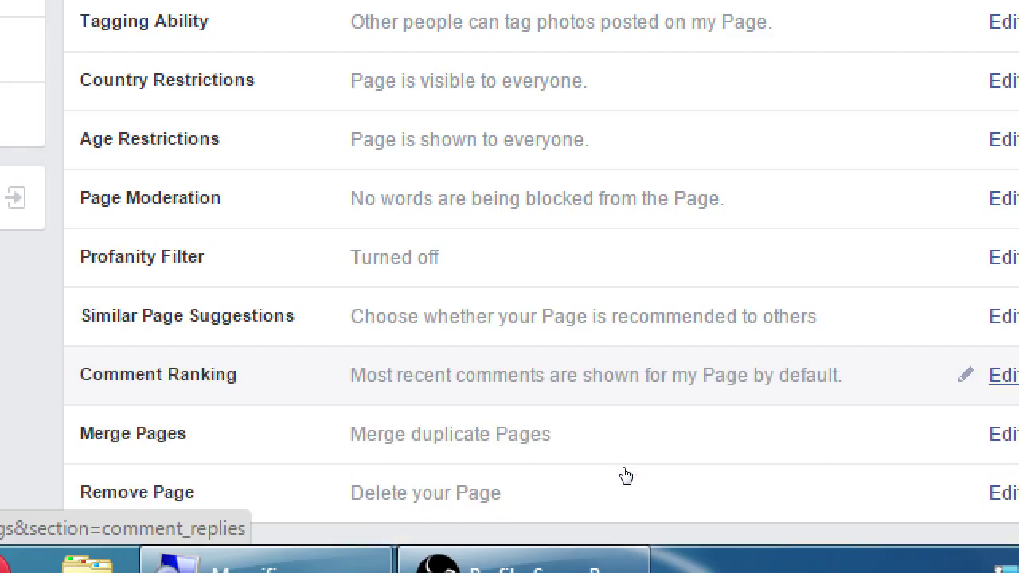
Step: Set Comment Ranking to 'See most relevant comments by default' and save the change
{"action": "scroll", "coordinate": [578, 493], "scroll_direction": "down", "scroll_amount": 3}
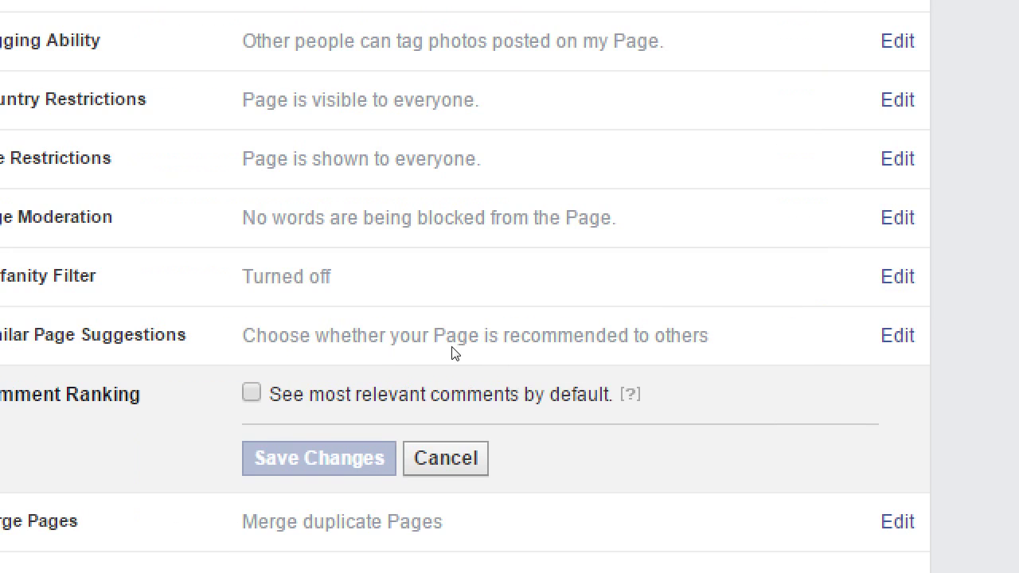
{"action": "key", "text": "space"}
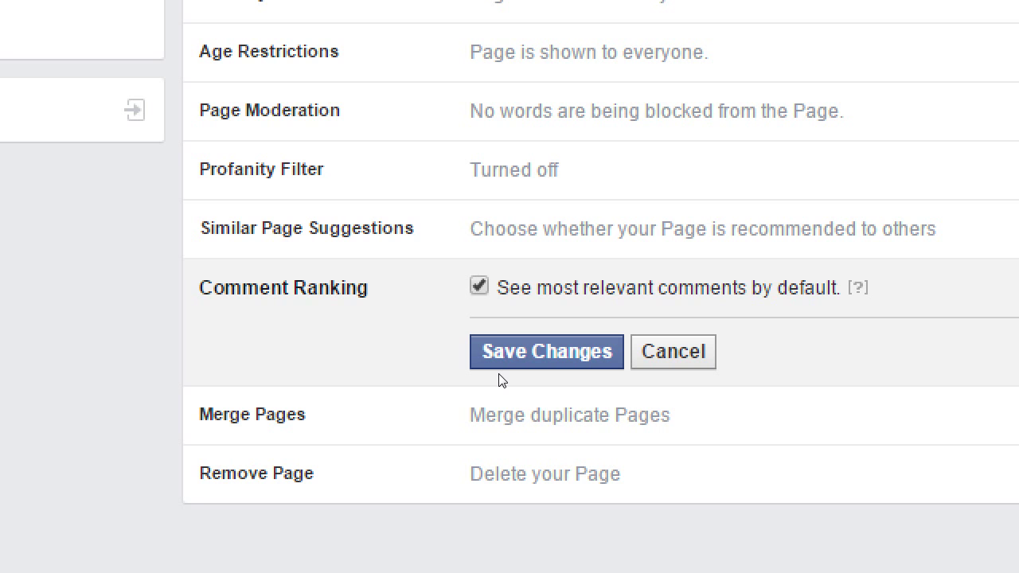
{"action": "left_click", "coordinate": [549, 362]}
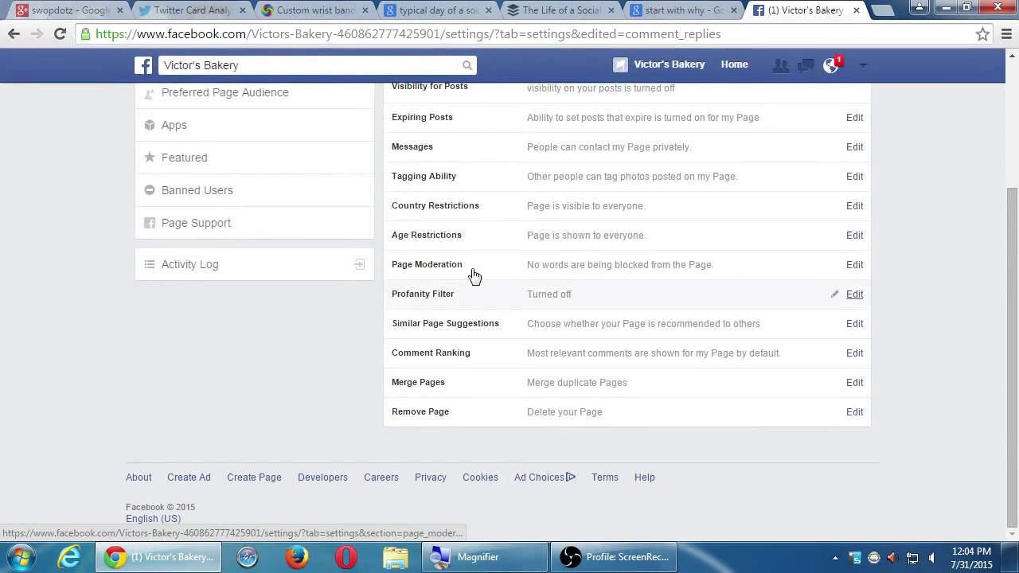
{"action": "scroll", "coordinate": [474, 274], "scroll_direction": "up", "scroll_amount": 3}
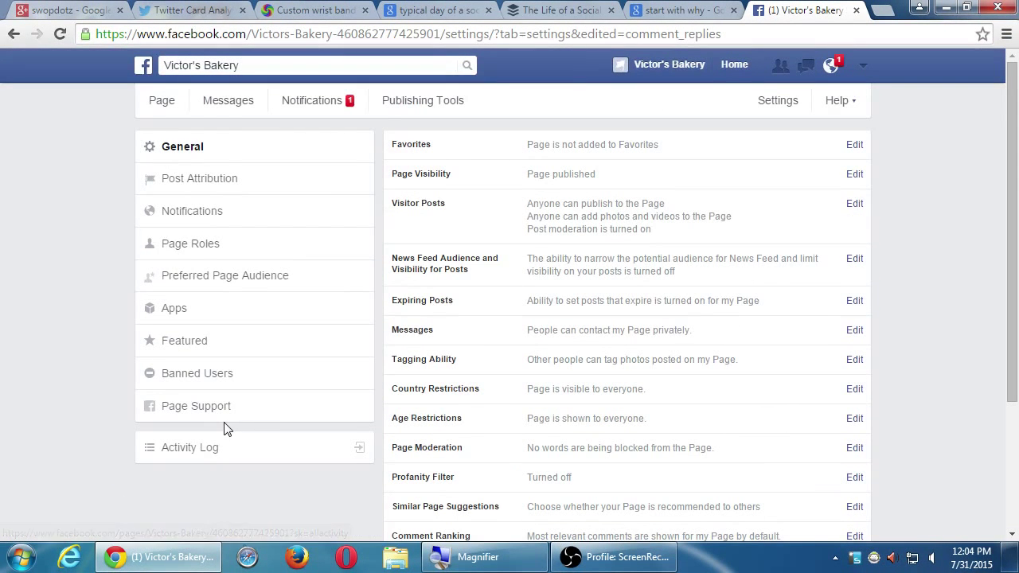
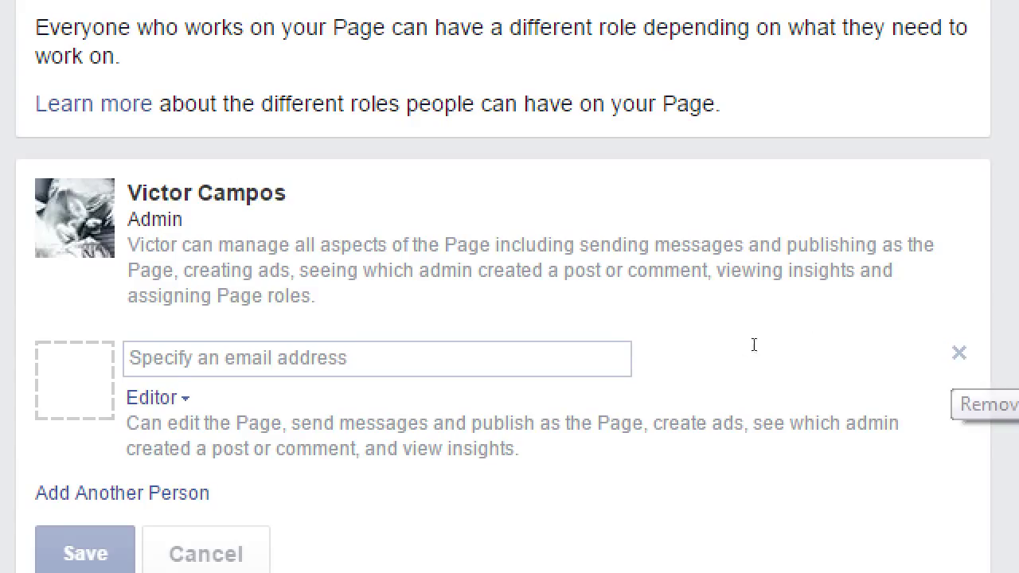
Step: Enter the new person's e-mail address in Page Roles, keeping them as Editor
{"action": "left_click", "coordinate": [628, 350]}
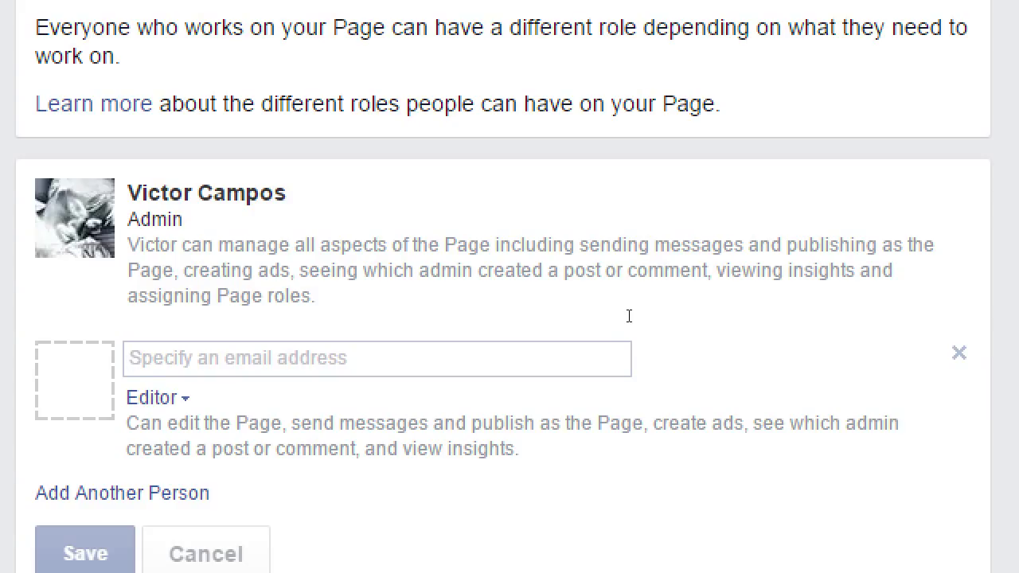
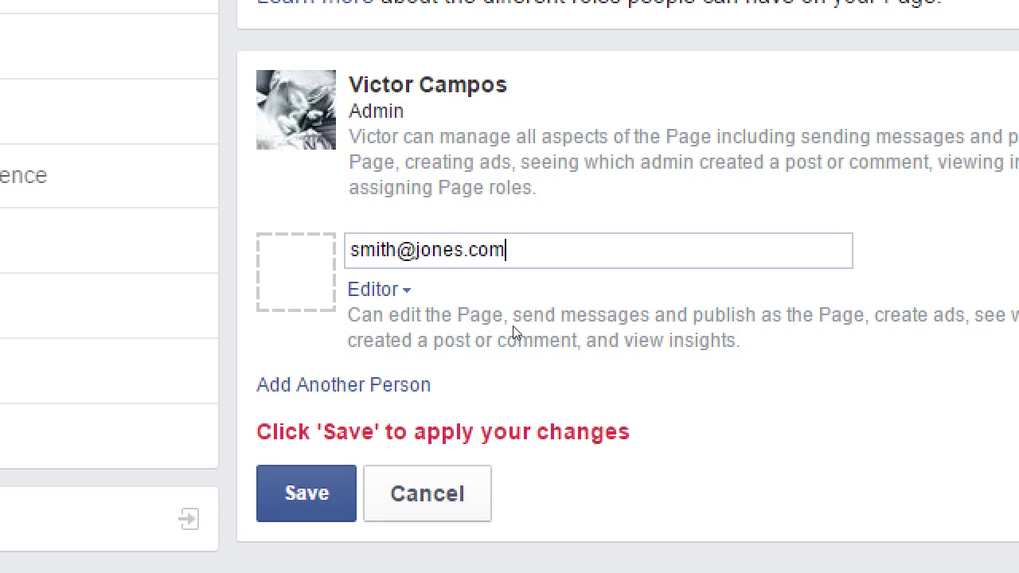
{"action": "left_click", "coordinate": [376, 290]}
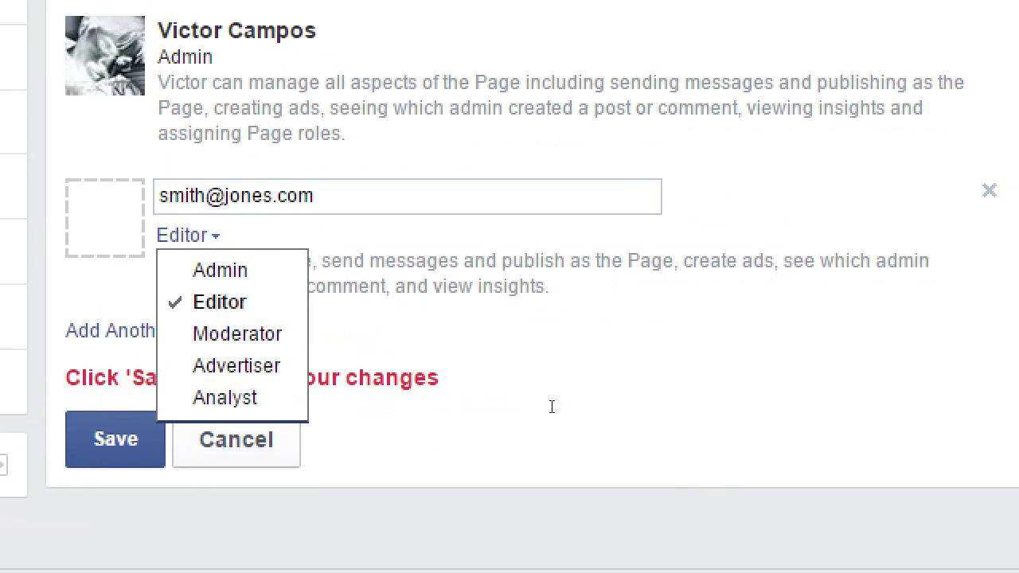
{"action": "key", "text": "Up"}
{"action": "key", "text": "Up"}
{"action": "key", "text": "Return"}
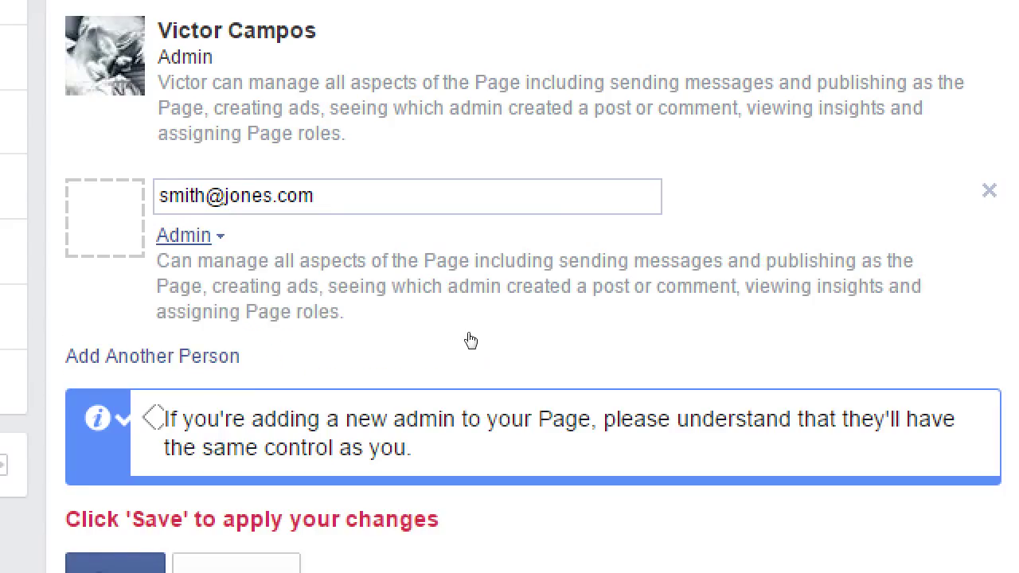
{"action": "key", "text": "Return"}
{"action": "key", "text": "Down"}
{"action": "key", "text": "Down"}
{"action": "key", "text": "Down"}
{"action": "key", "text": "Down"}
{"action": "key", "text": "Return"}
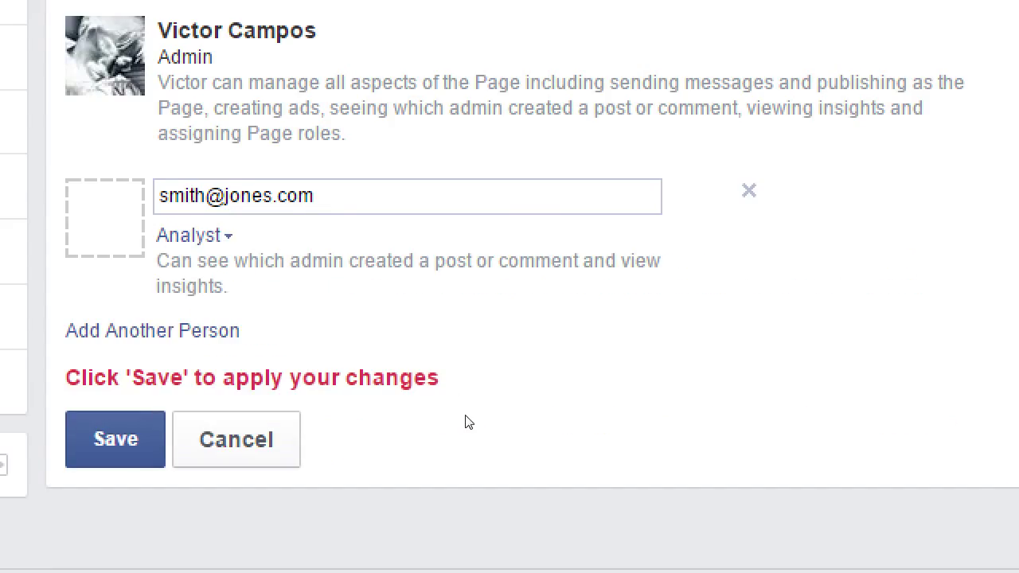
{"action": "key", "text": "Return"}
{"action": "key", "text": "Down"}
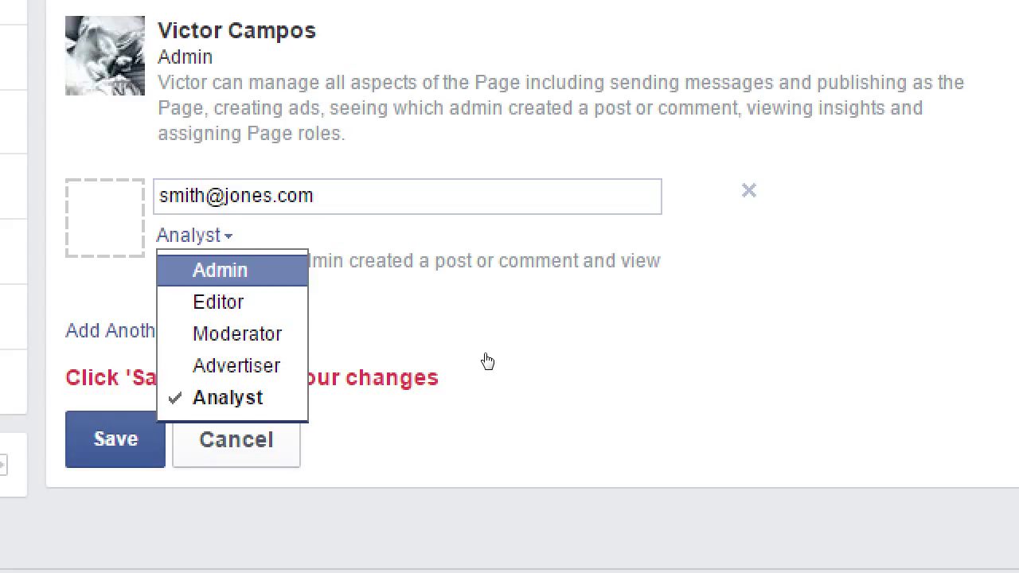
{"action": "key", "text": "Down"}
{"action": "key", "text": "Return"}
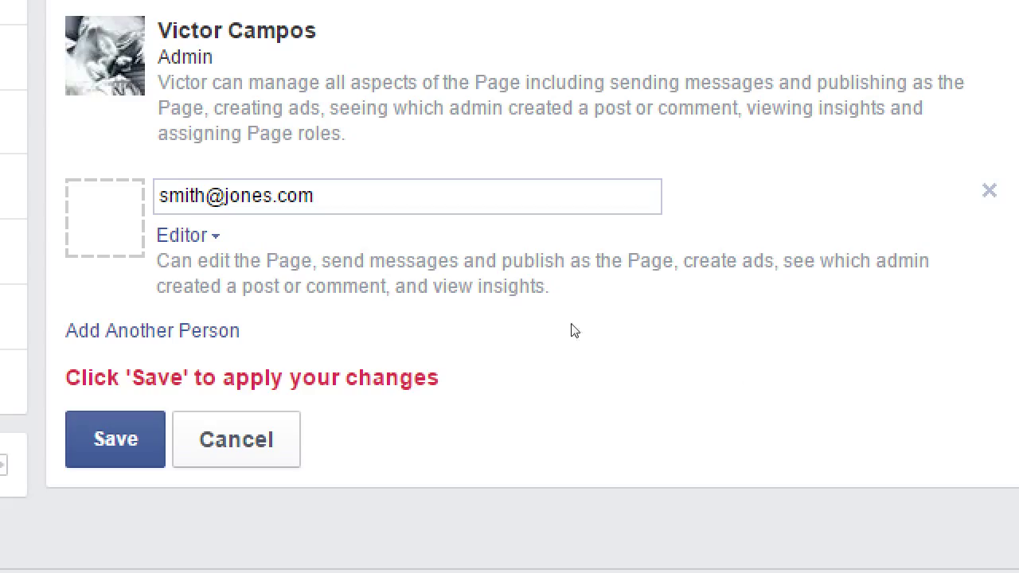
{"action": "key", "text": "Return"}
{"action": "key", "text": "Up"}
{"action": "key", "text": "Return"}
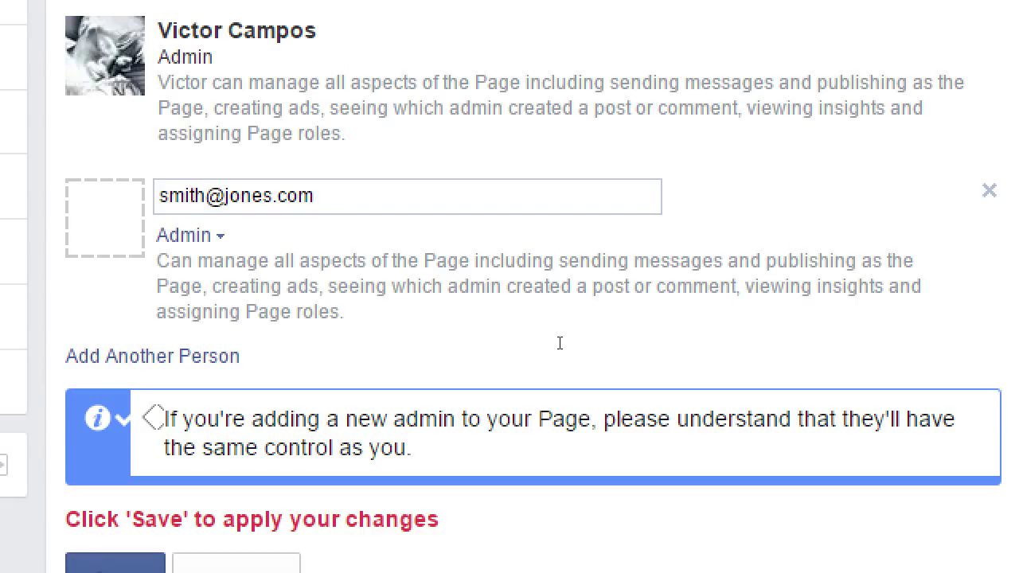
{"action": "key", "text": "Return"}
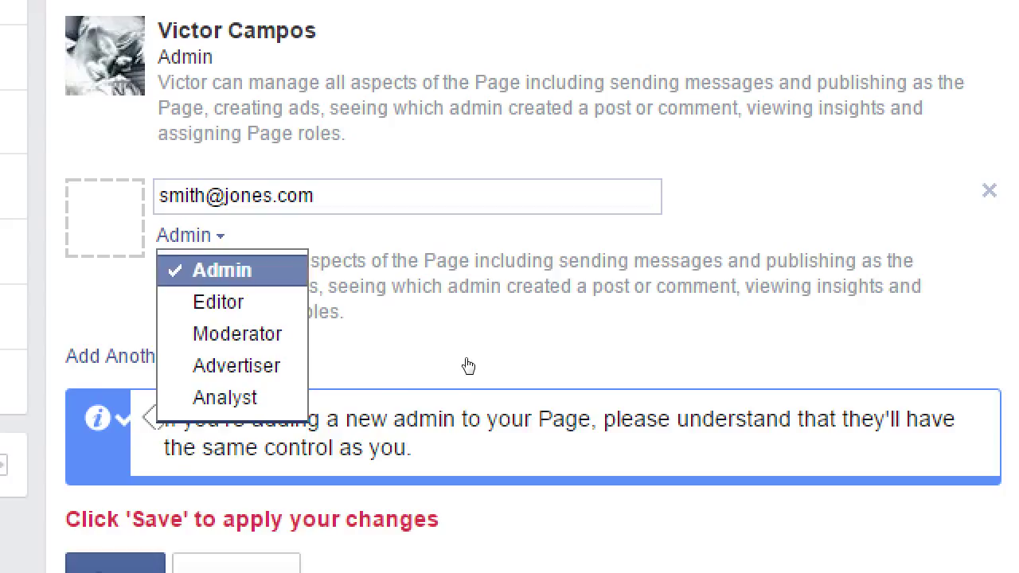
{"action": "key", "text": "Down"}
{"action": "key", "text": "Return"}
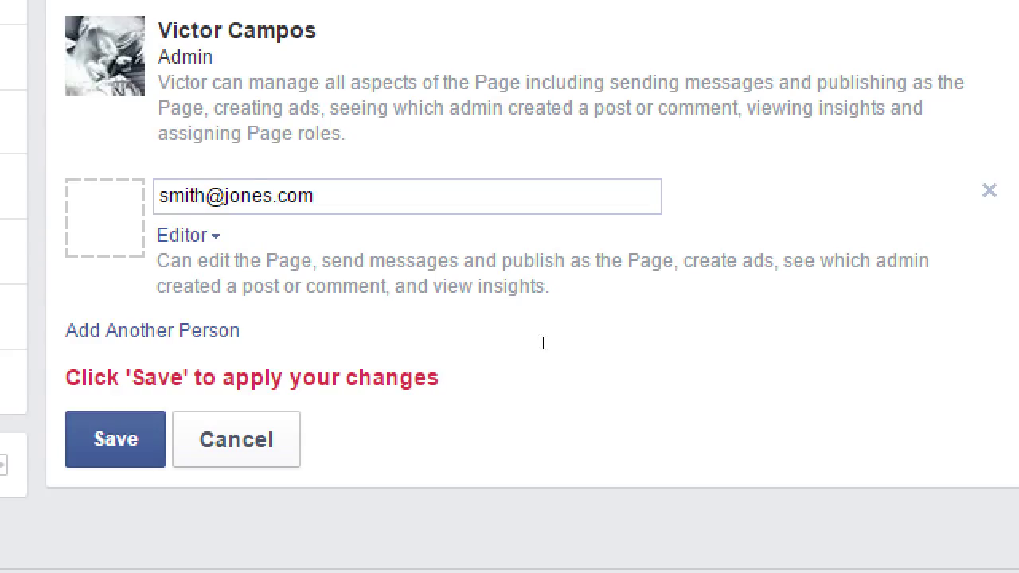
{"action": "left_click_drag", "start_coordinate": [475, 346], "coordinate": [562, 348]}
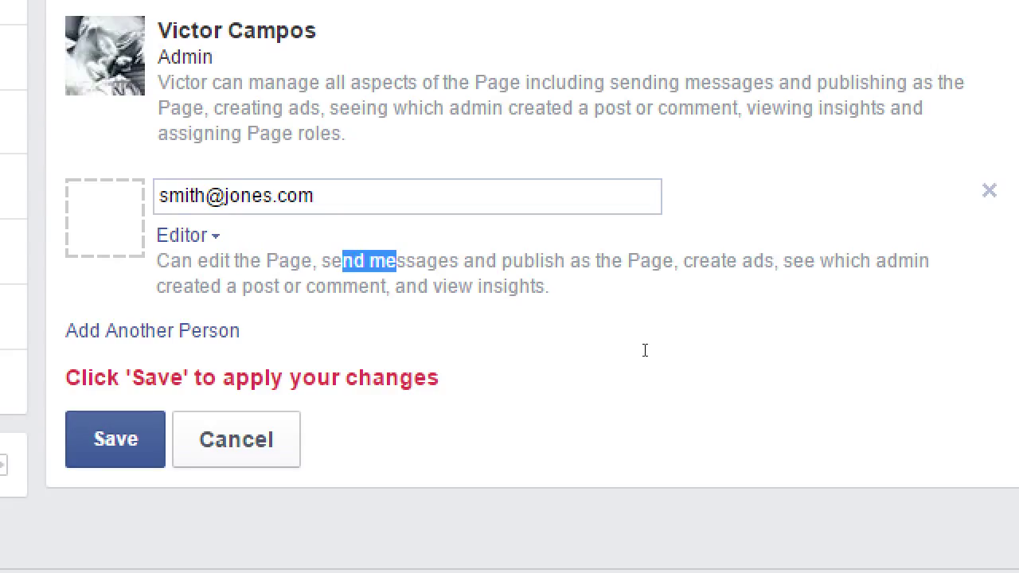
{"action": "left_click_drag", "start_coordinate": [722, 348], "coordinate": [783, 346]}
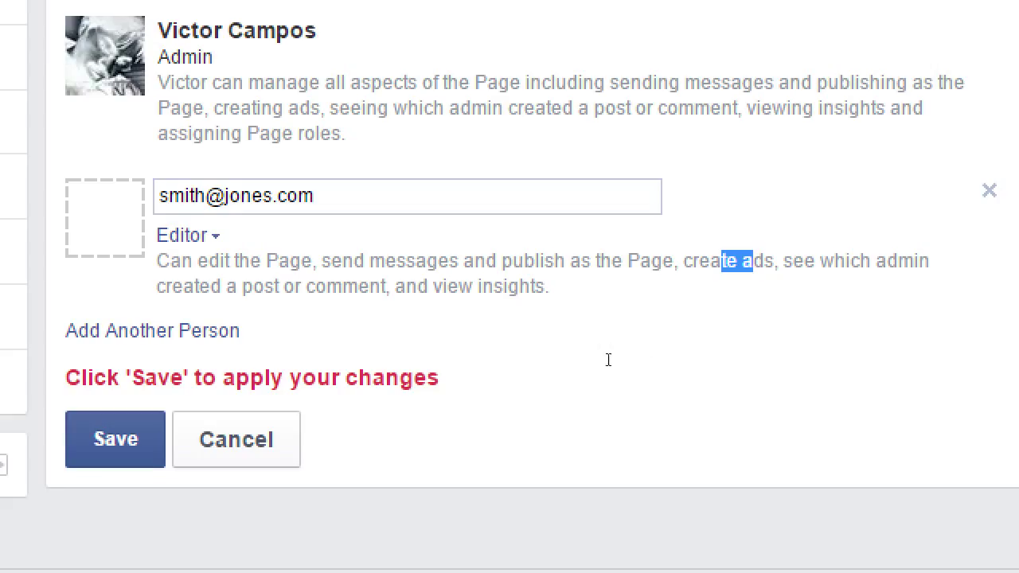
{"action": "left_click", "coordinate": [506, 348]}
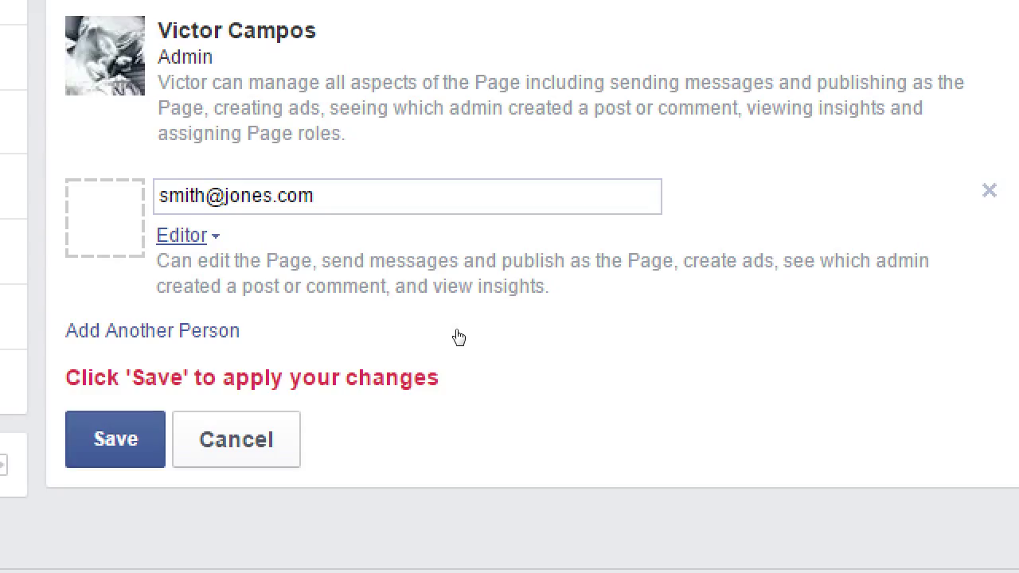
{"action": "key", "text": "Return"}
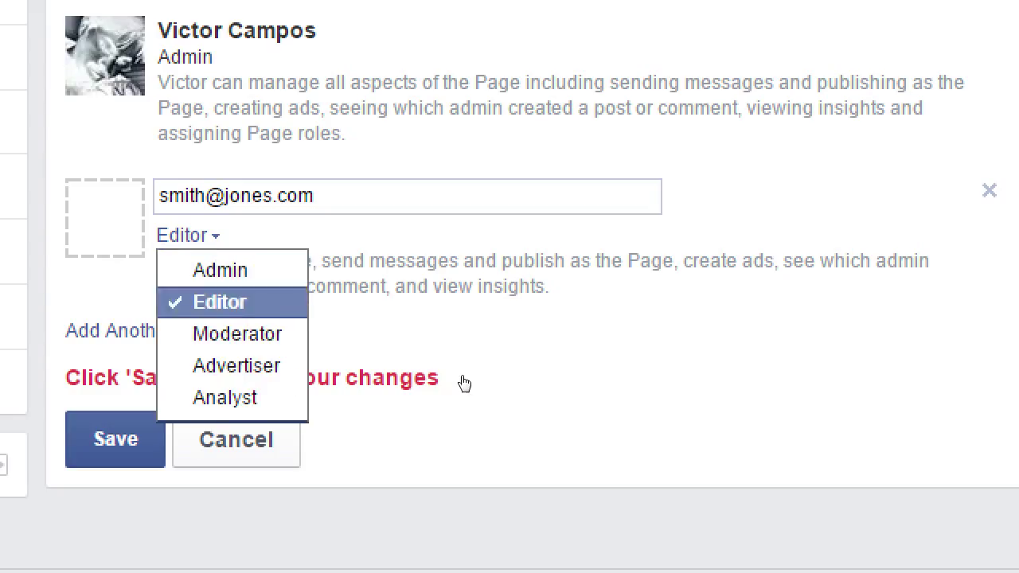
{"action": "key", "text": "Down"}
{"action": "key", "text": "Return"}
{"action": "key", "text": "Return"}
{"action": "key", "text": "Down"}
{"action": "key", "text": "Down"}
{"action": "key", "text": "Return"}
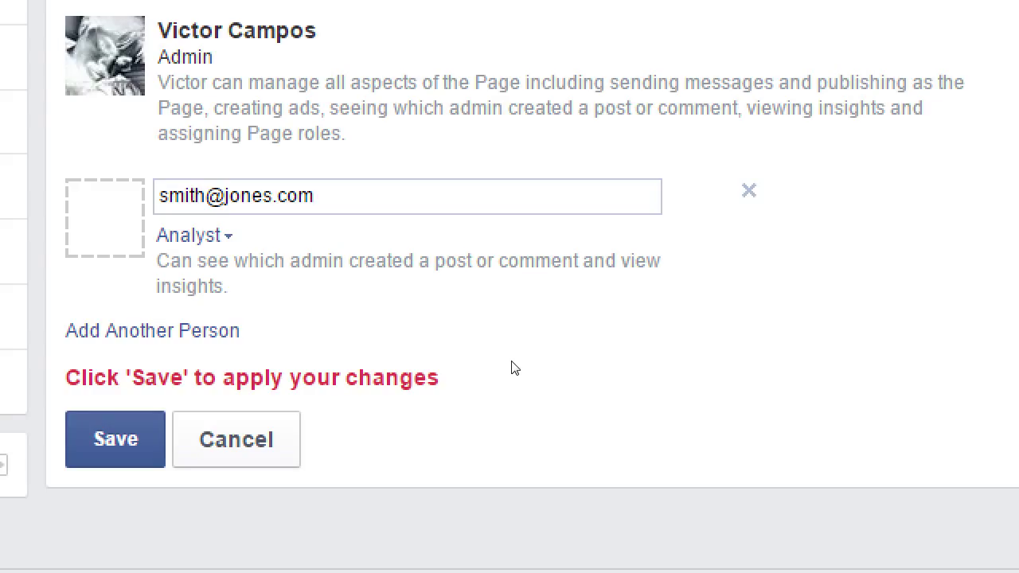
{"action": "left_click", "coordinate": [193, 234]}
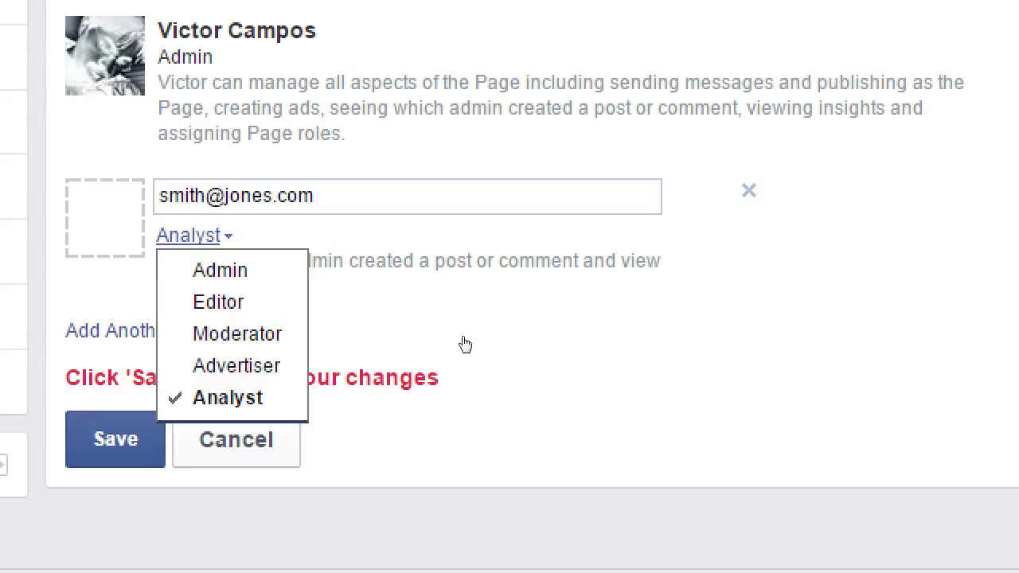
{"action": "left_click", "coordinate": [231, 332]}
{"action": "key", "text": "Return"}
{"action": "key", "text": "Up"}
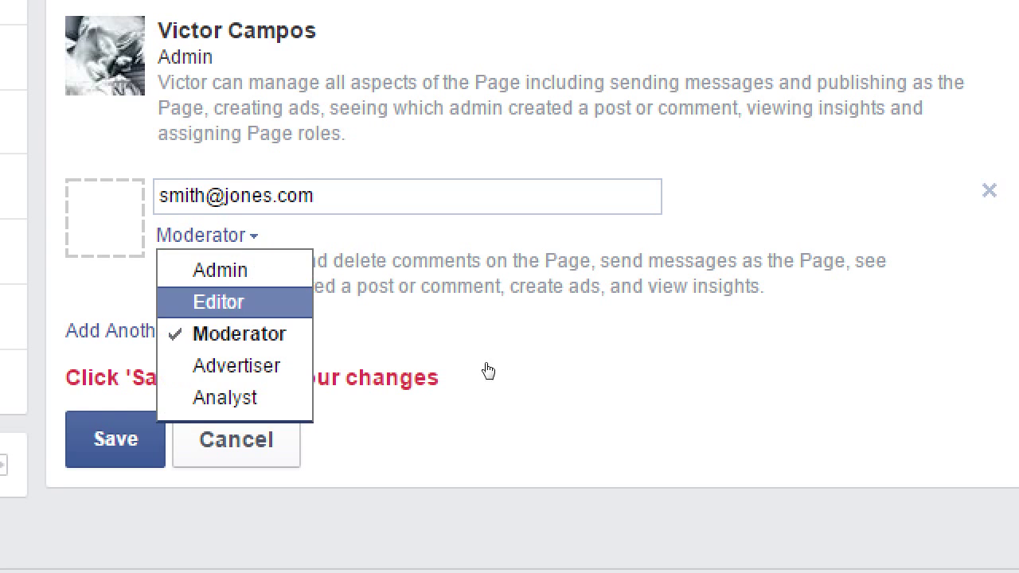
{"action": "key", "text": "Return"}
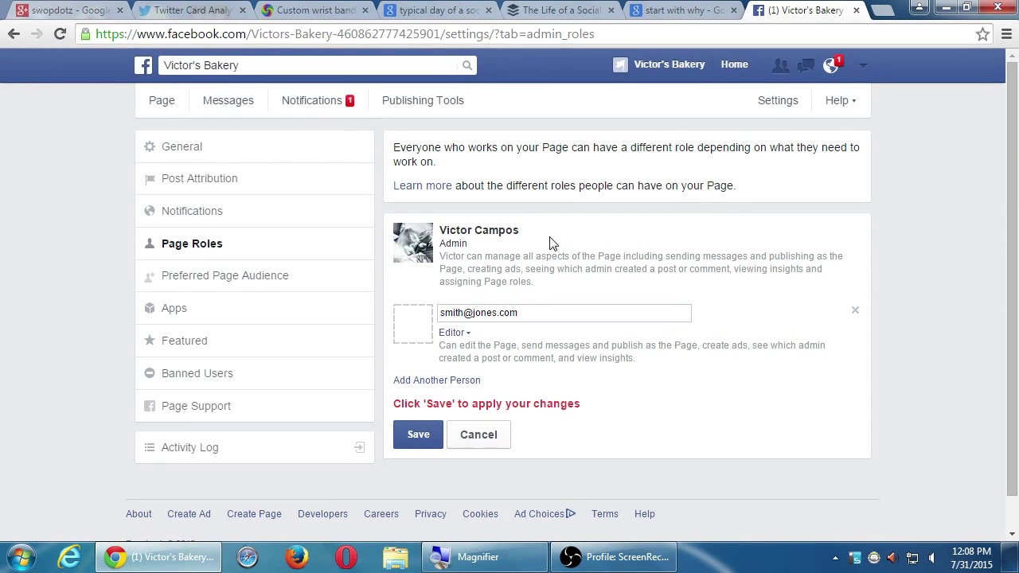
Step: Cancel the unsaved role addition and confirm reloading the page to discard it
{"action": "left_click", "coordinate": [487, 435]}
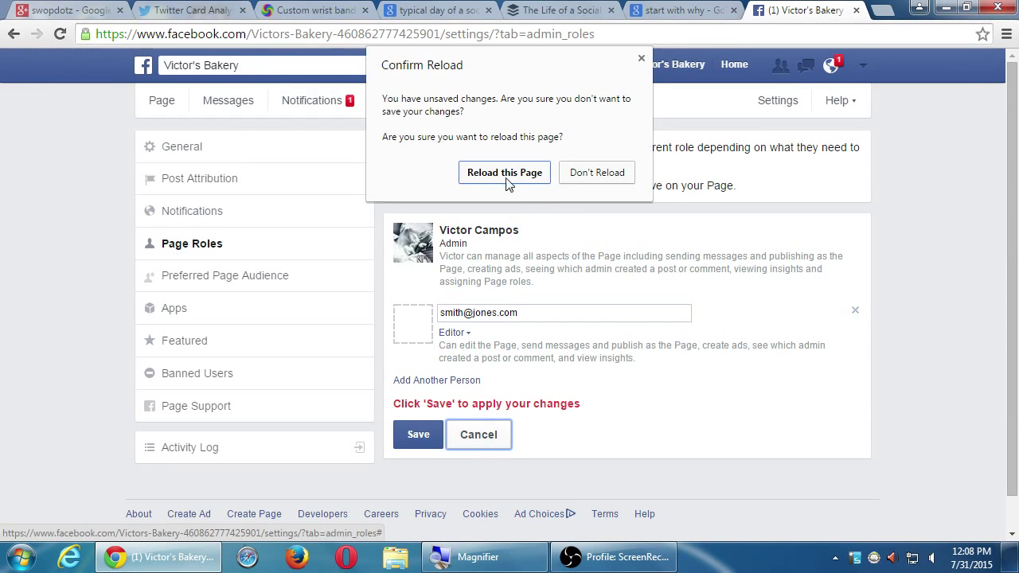
{"action": "left_click", "coordinate": [581, 177]}
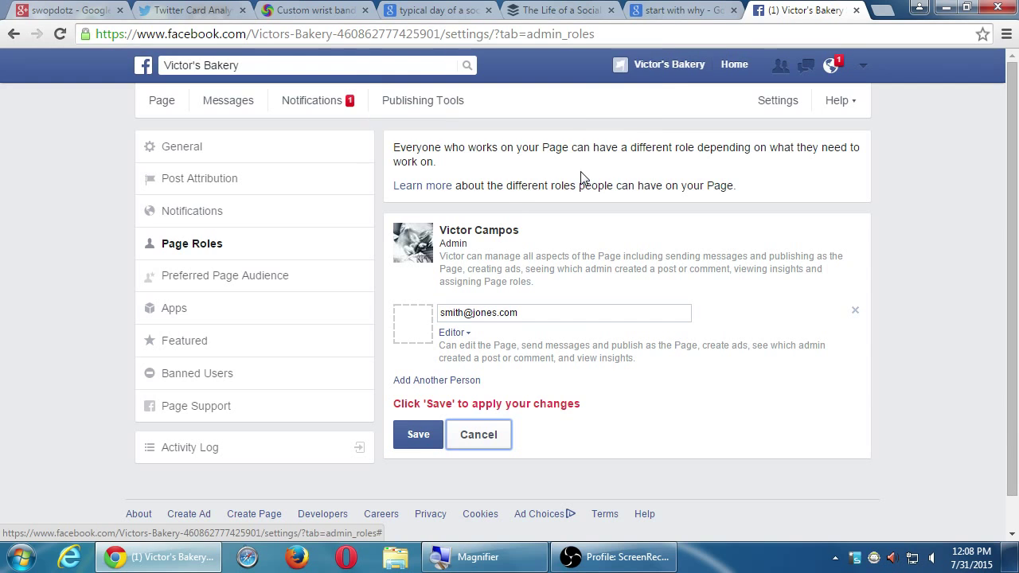
{"action": "left_click", "coordinate": [481, 438]}
{"action": "left_click", "coordinate": [499, 180]}
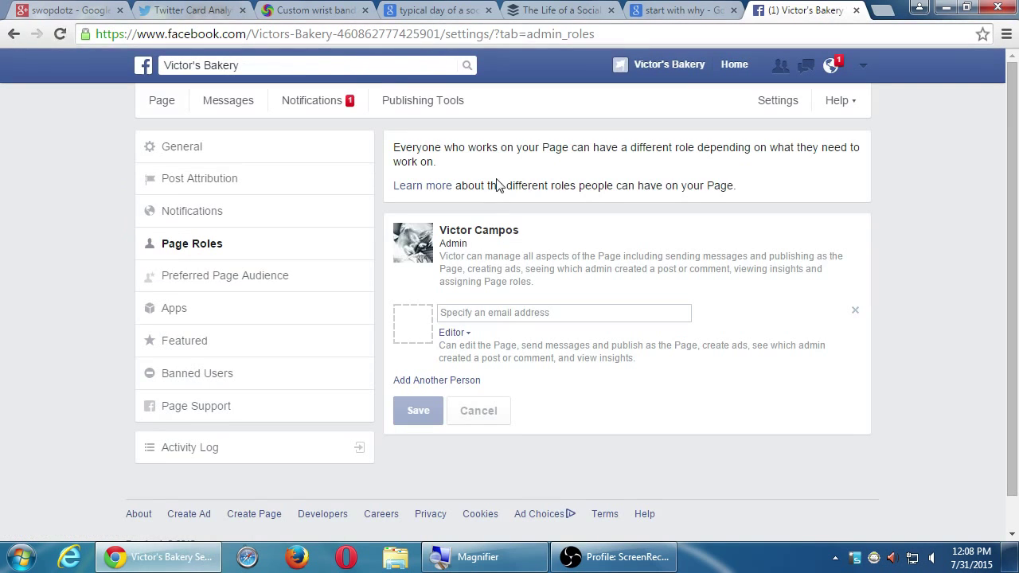
Step: Open the Page's Notifications settings and scroll through the alert options
{"action": "left_click", "coordinate": [302, 220]}
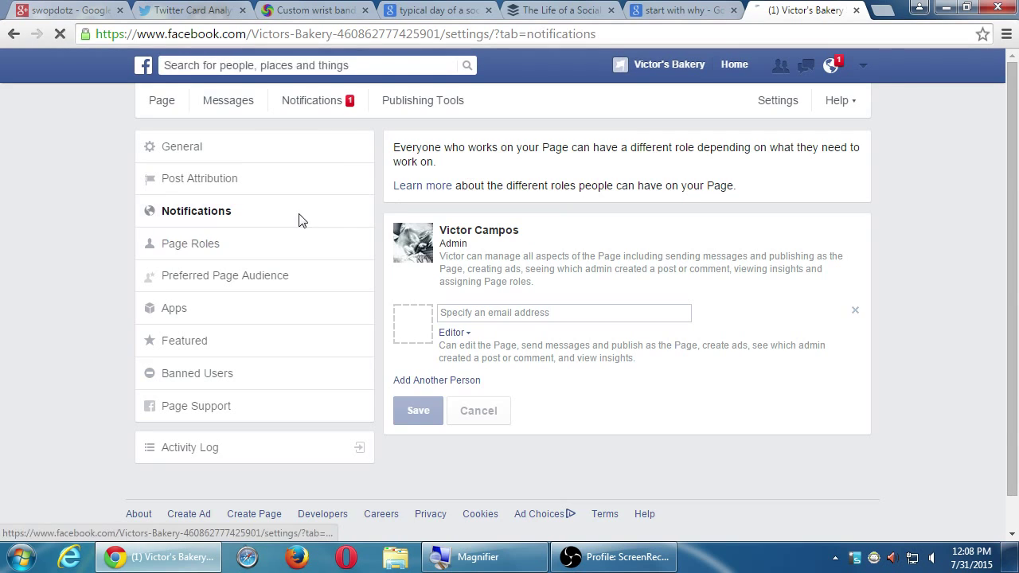
{"action": "scroll", "coordinate": [418, 239], "scroll_direction": "down", "scroll_amount": 3}
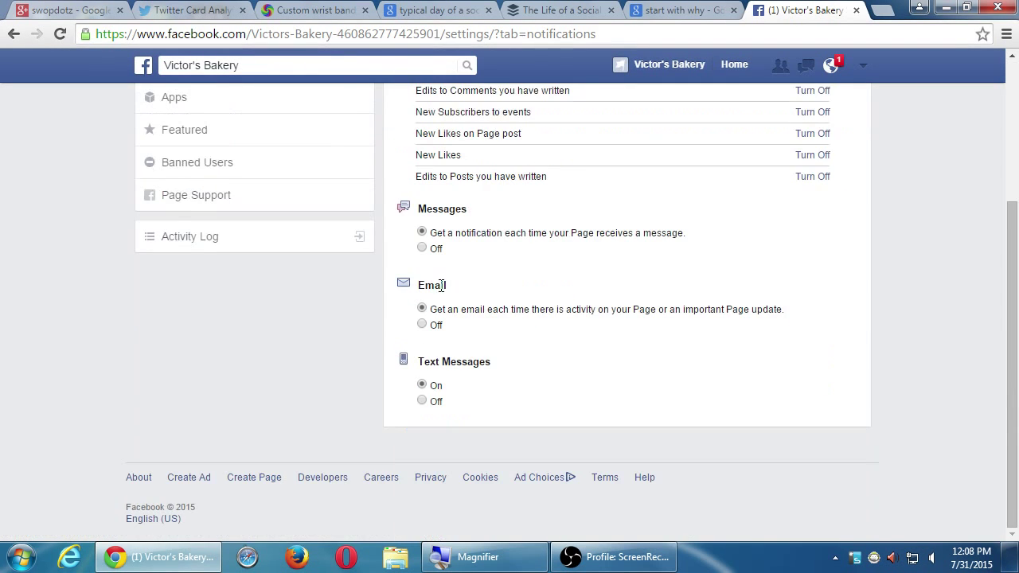
{"action": "scroll", "coordinate": [430, 279], "scroll_direction": "up", "scroll_amount": 3}
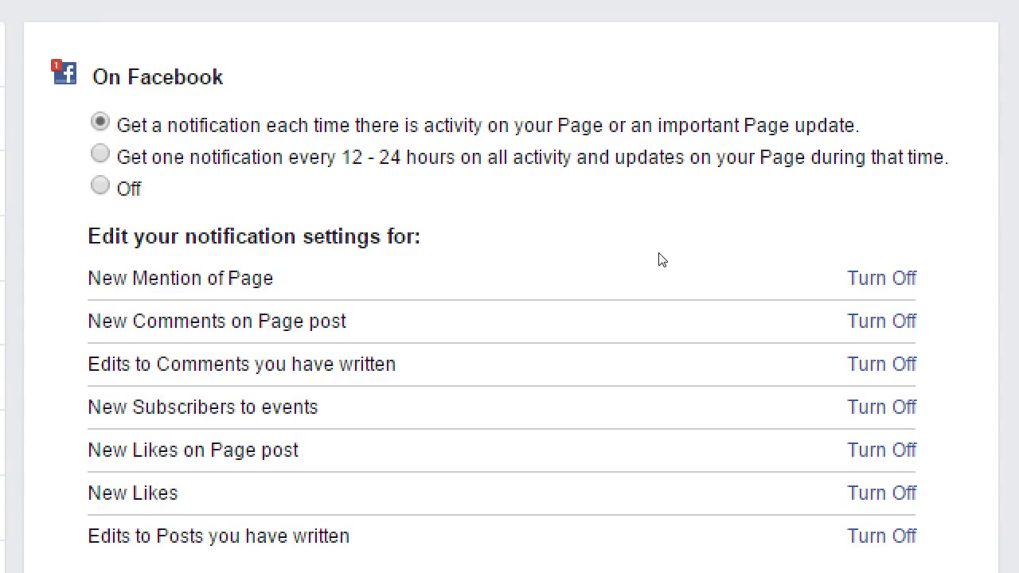
{"action": "scroll", "coordinate": [660, 260], "scroll_direction": "down", "scroll_amount": 4}
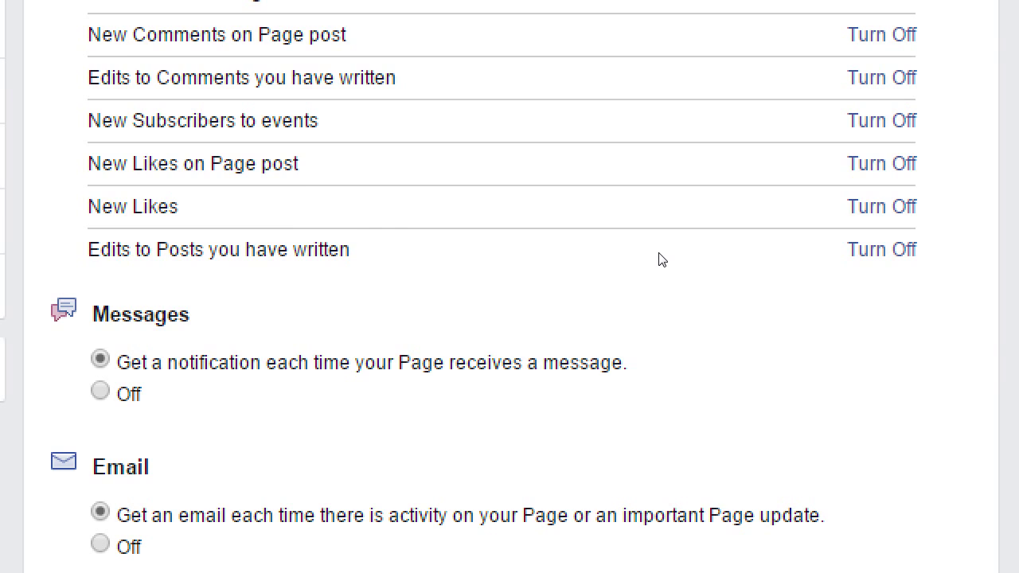
{"action": "scroll", "coordinate": [660, 259], "scroll_direction": "down", "scroll_amount": 2}
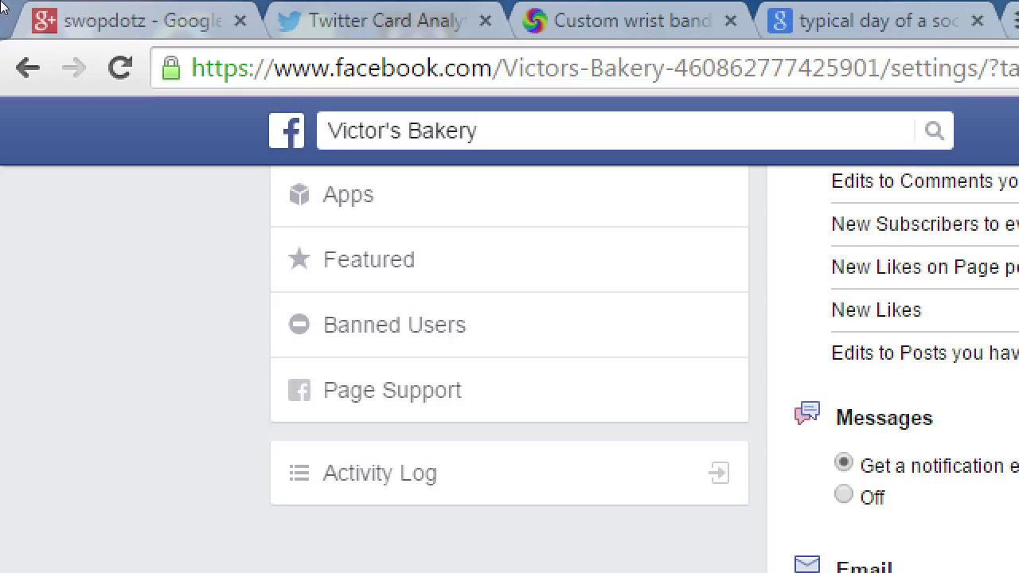
Step: Search Google for 'facebook iphone pages app' and open the Facebook Pages Manager iTunes listing
{"action": "key", "text": "ctrl+t"}
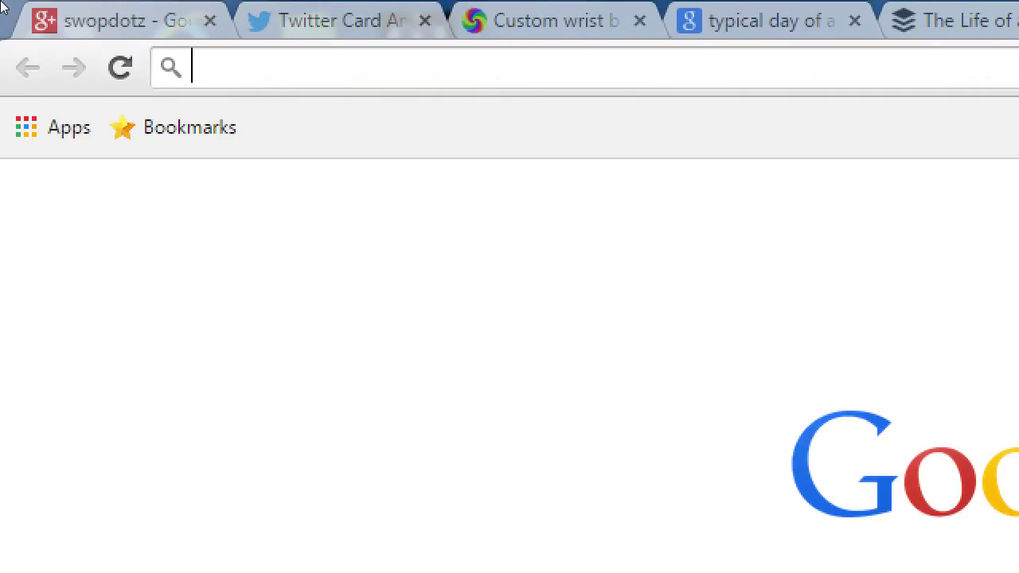
{"action": "type", "text": "face"}
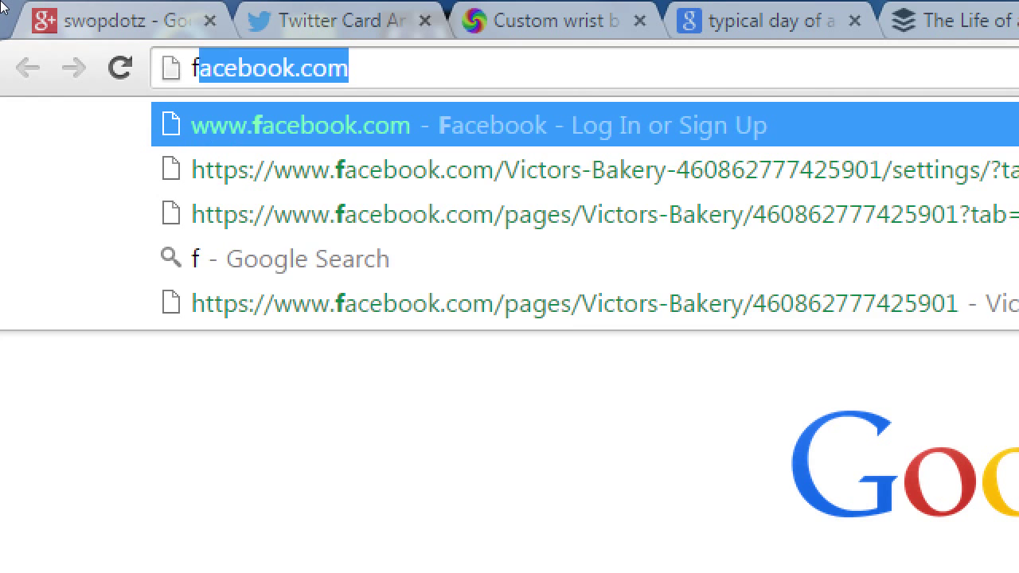
{"action": "type", "text": "book"}
{"action": "key", "text": "Delete"}
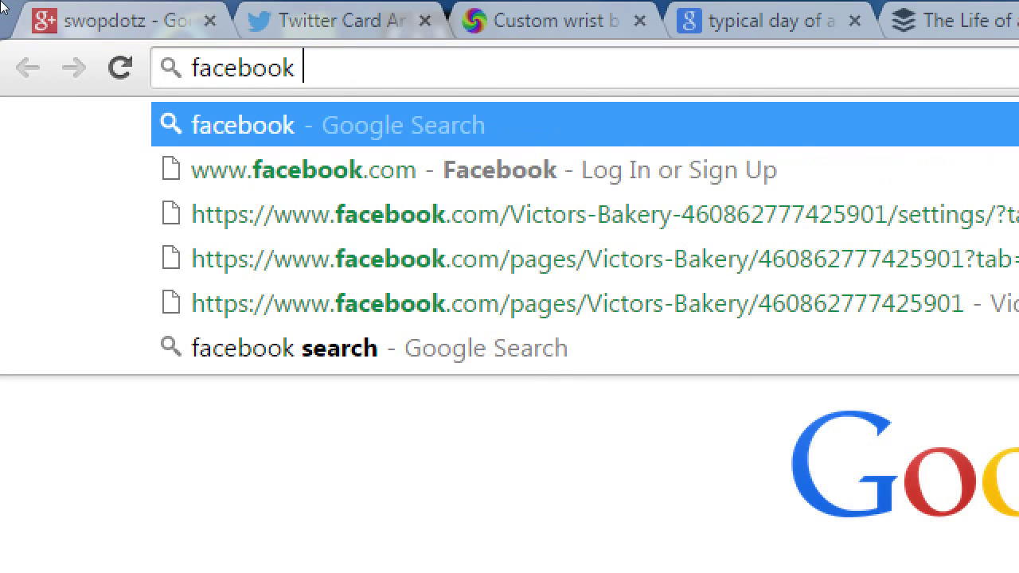
{"action": "type", "text": "ip"}
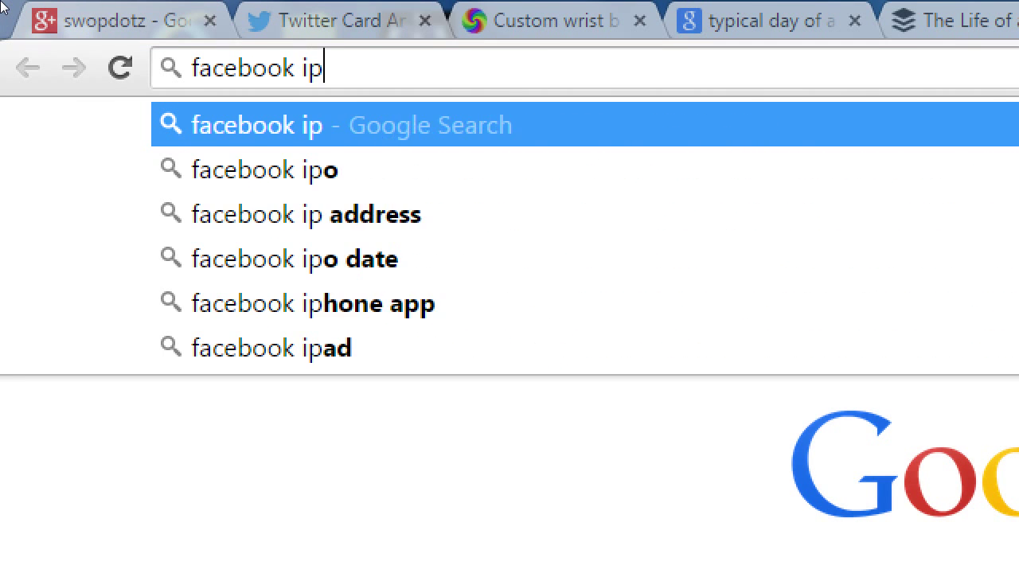
{"action": "type", "text": "hone pages app"}
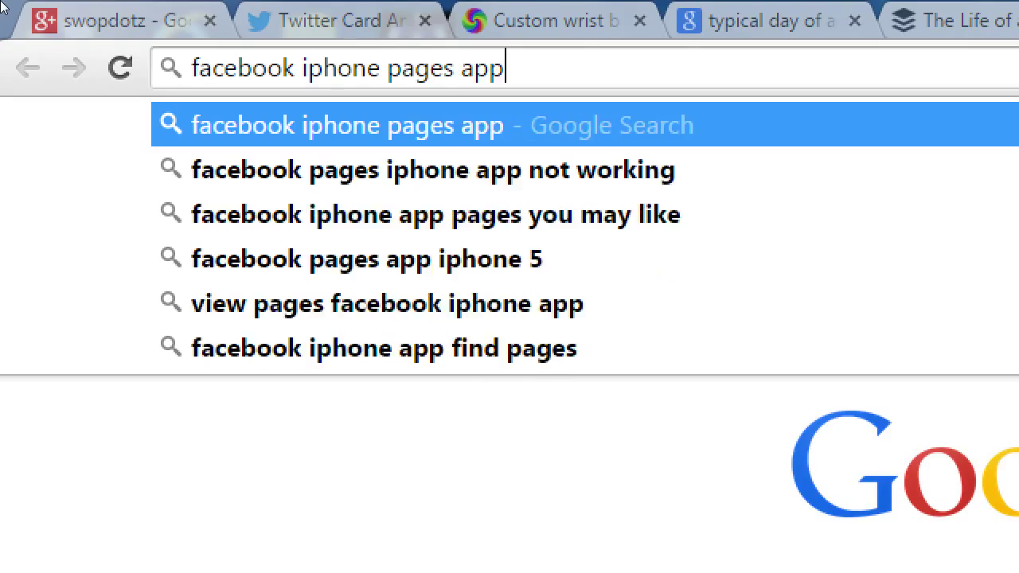
{"action": "key", "text": "Return"}
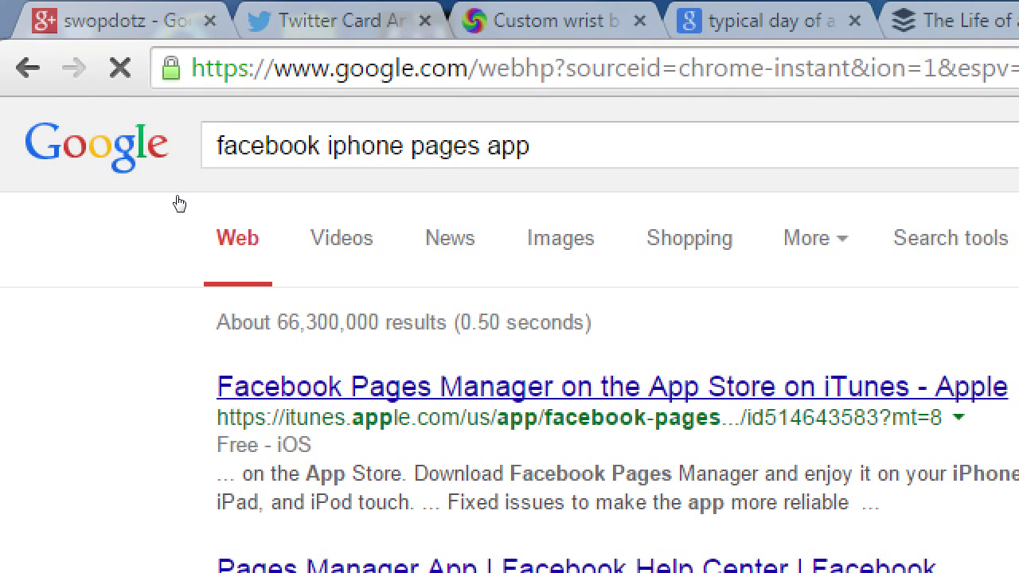
{"action": "key", "text": "super+minus"}
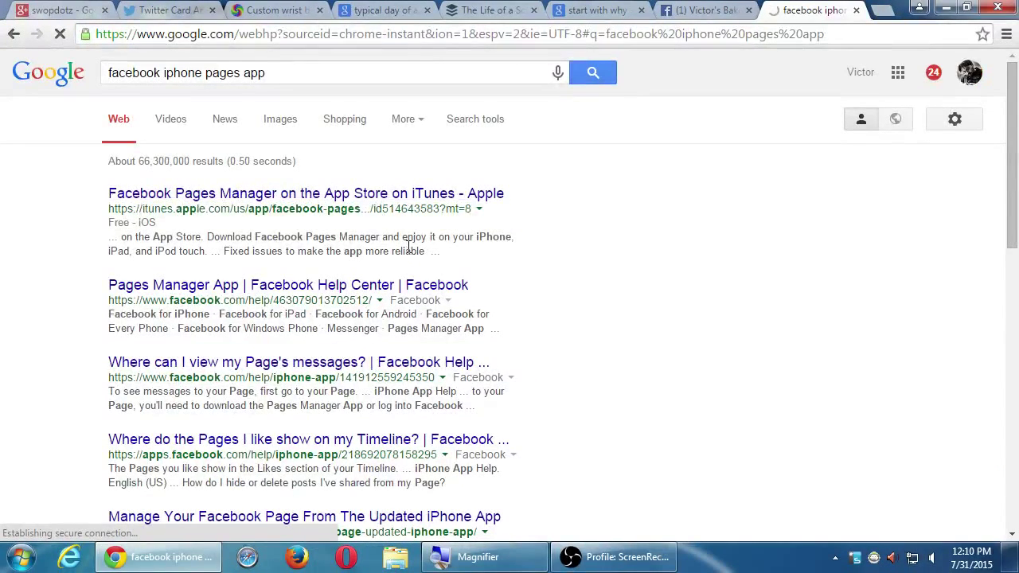
{"action": "left_click", "coordinate": [408, 201]}
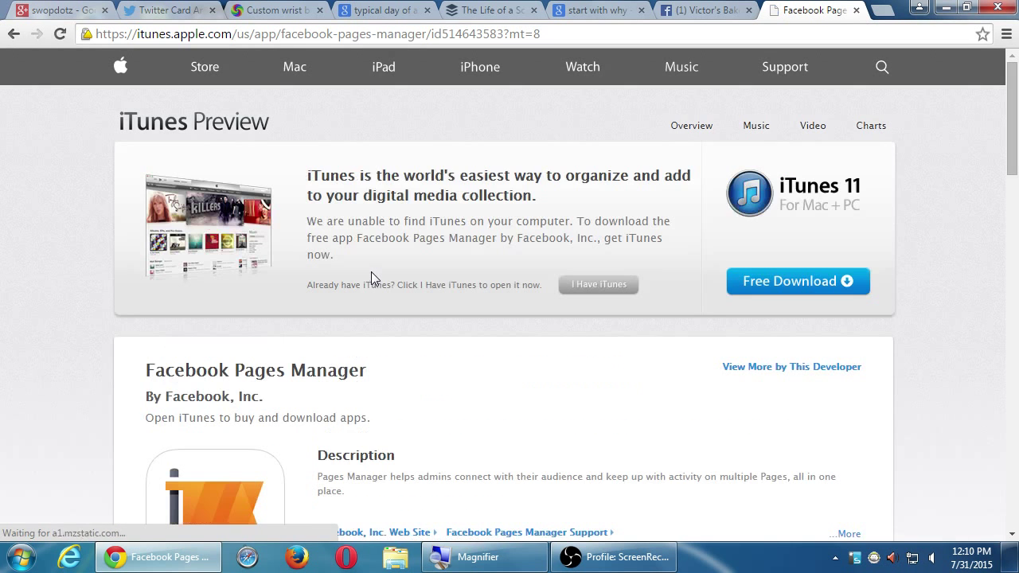
{"action": "scroll", "coordinate": [371, 271], "scroll_direction": "down", "scroll_amount": 2}
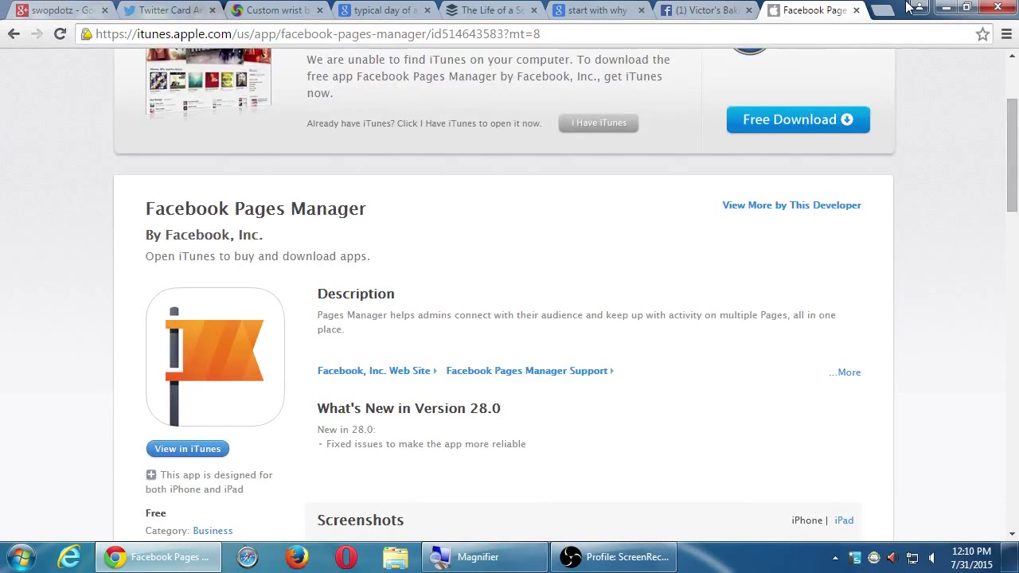
Step: Close the iTunes tab and open the bakery Page's Activity Log for July 2015
{"action": "left_click", "coordinate": [856, 10]}
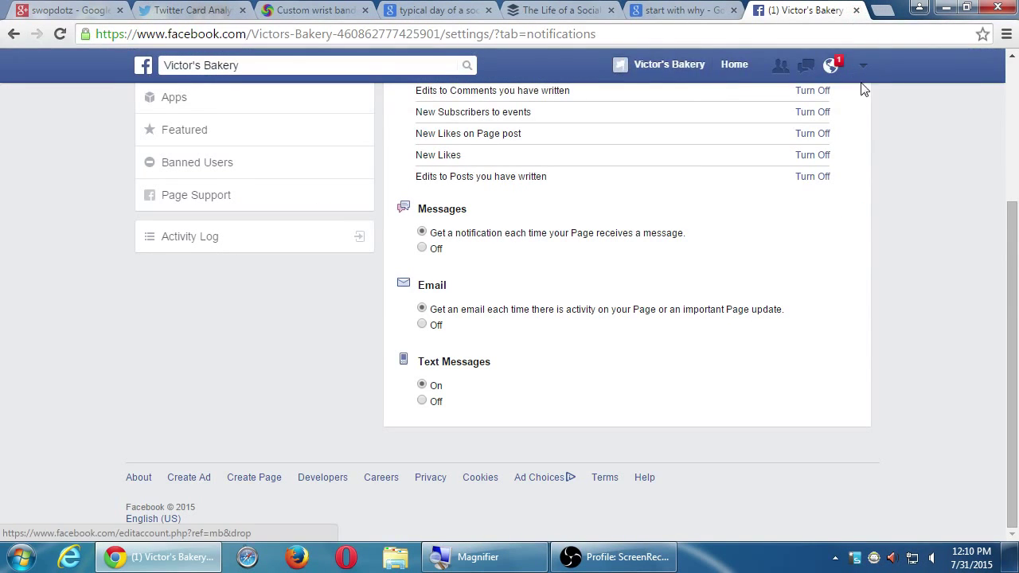
{"action": "scroll", "coordinate": [901, 173], "scroll_direction": "up", "scroll_amount": 3}
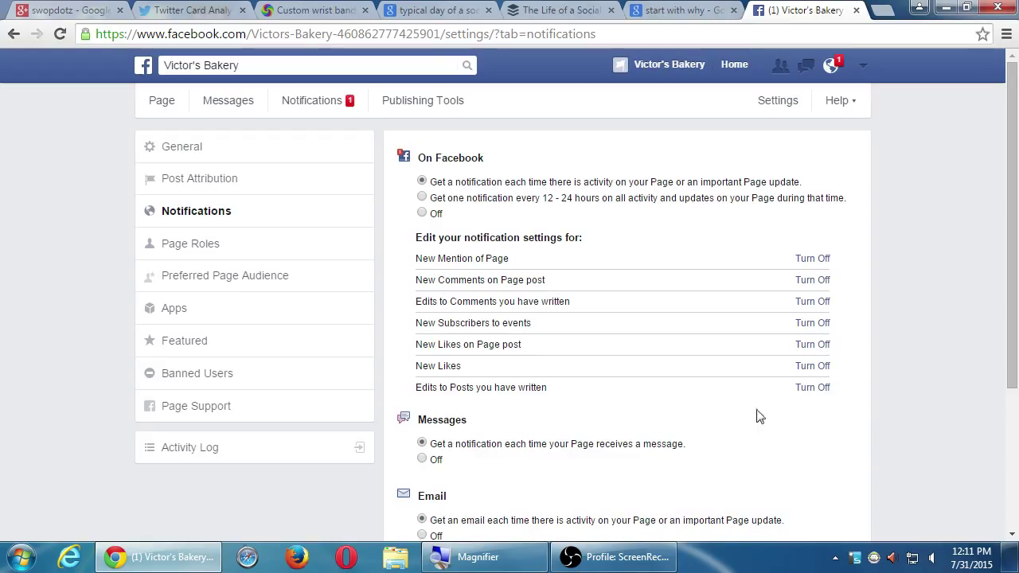
{"action": "left_click", "coordinate": [333, 449]}
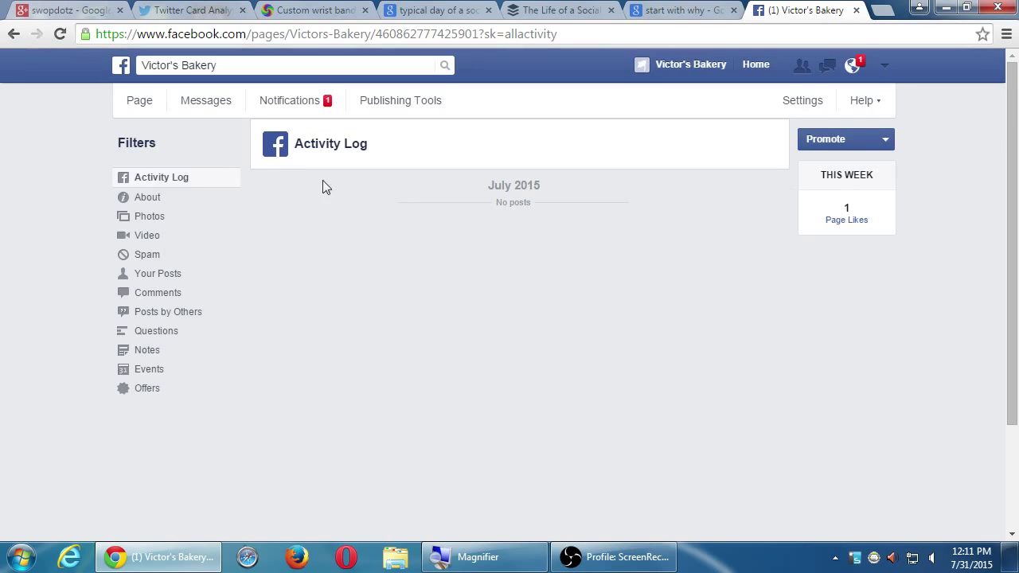
Step: Visit the Page timeline's 2015 section, Notifications and Publishing Tools, ending on Settings
{"action": "left_click", "coordinate": [134, 105]}
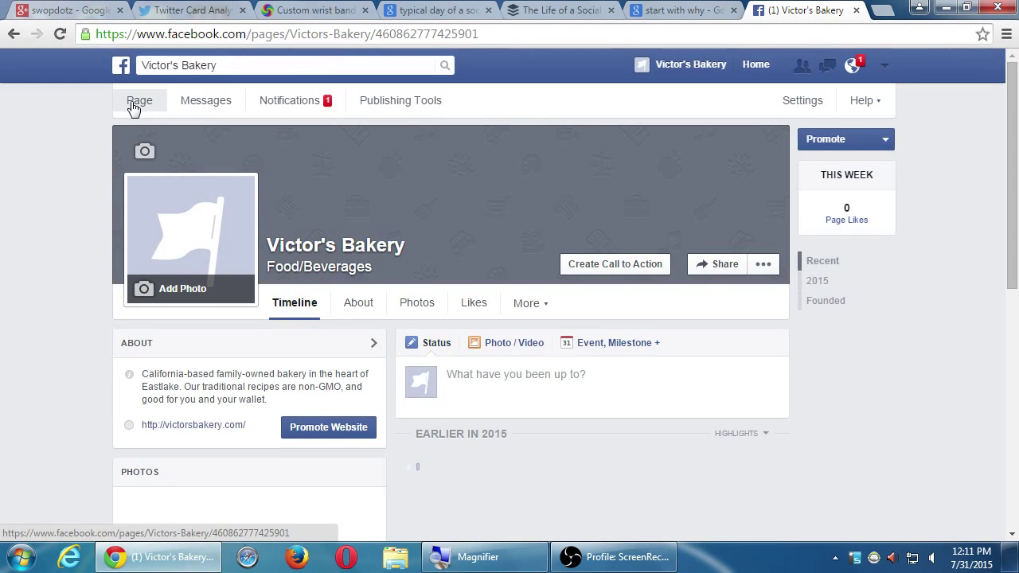
{"action": "left_click", "coordinate": [763, 264]}
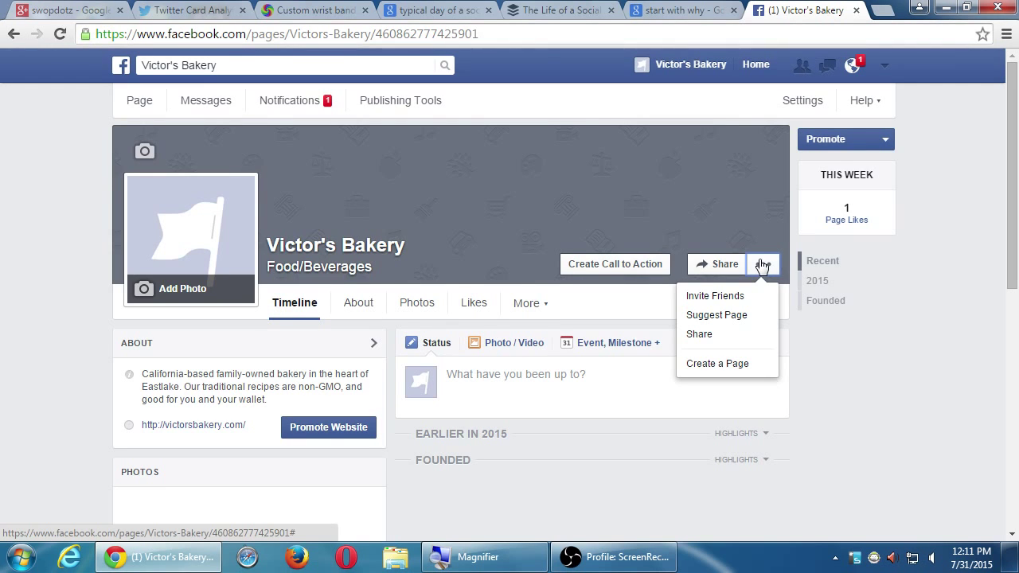
{"action": "left_click", "coordinate": [860, 286]}
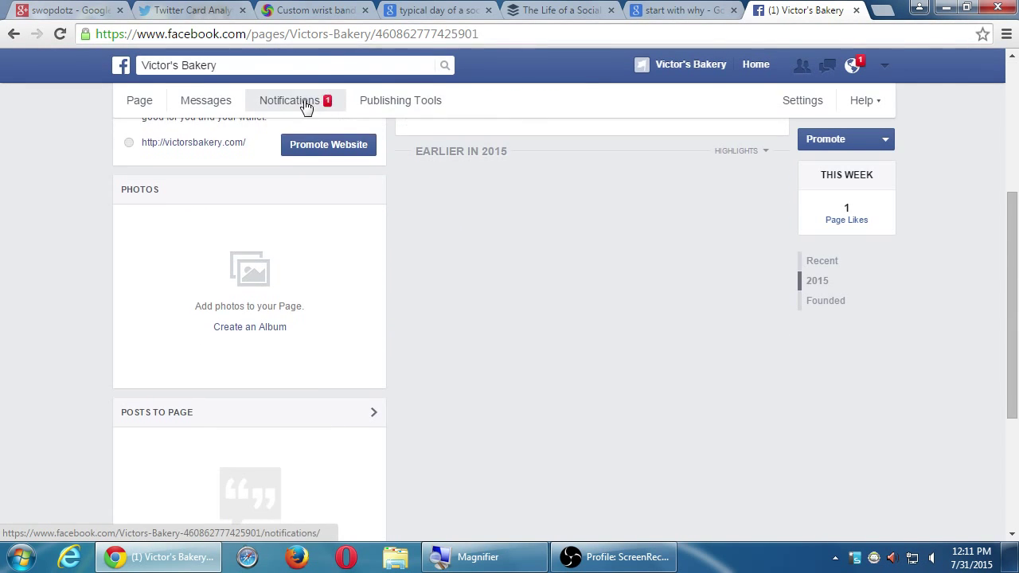
{"action": "left_click", "coordinate": [306, 107]}
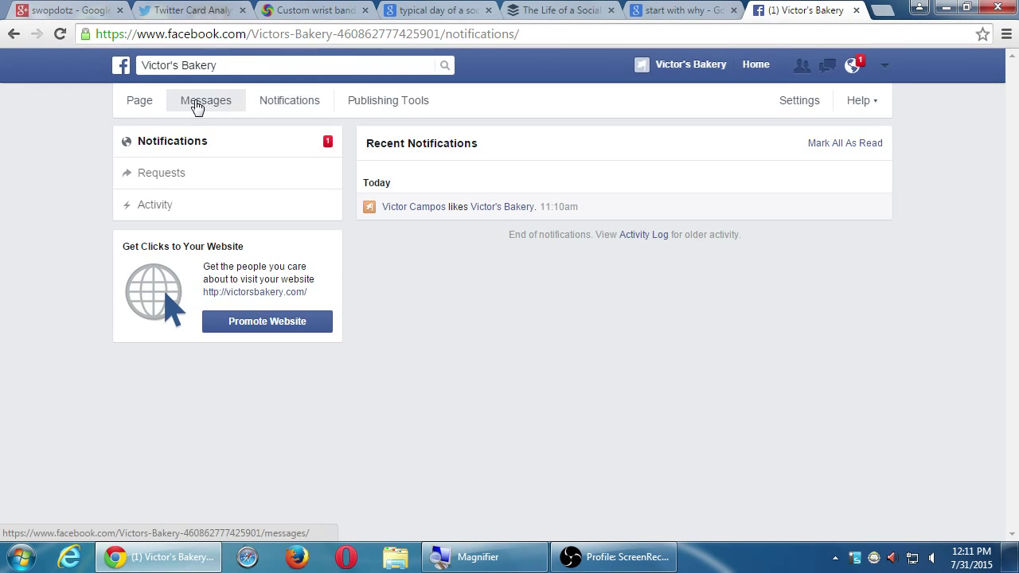
{"action": "left_click", "coordinate": [423, 101]}
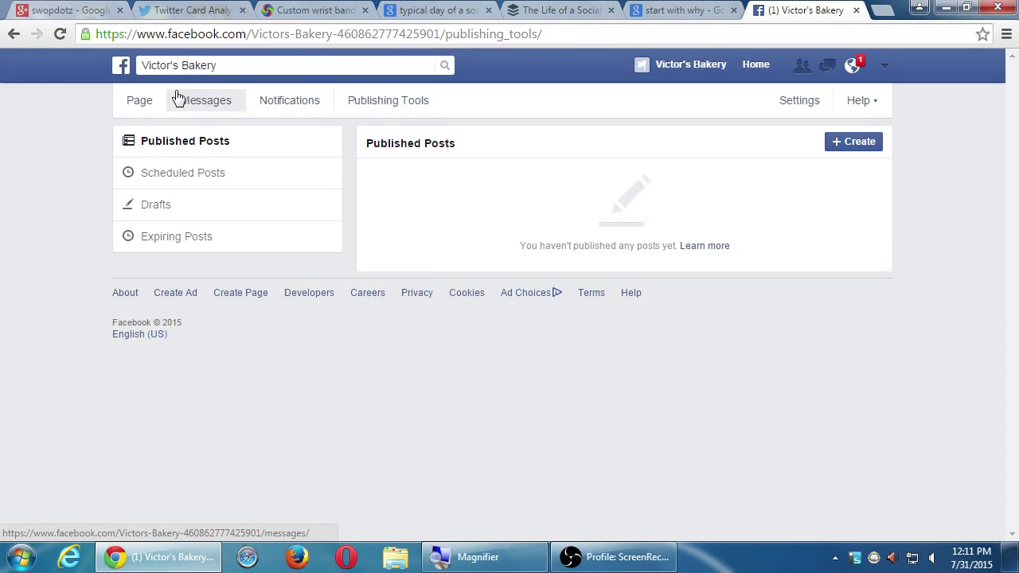
{"action": "left_click", "coordinate": [140, 100]}
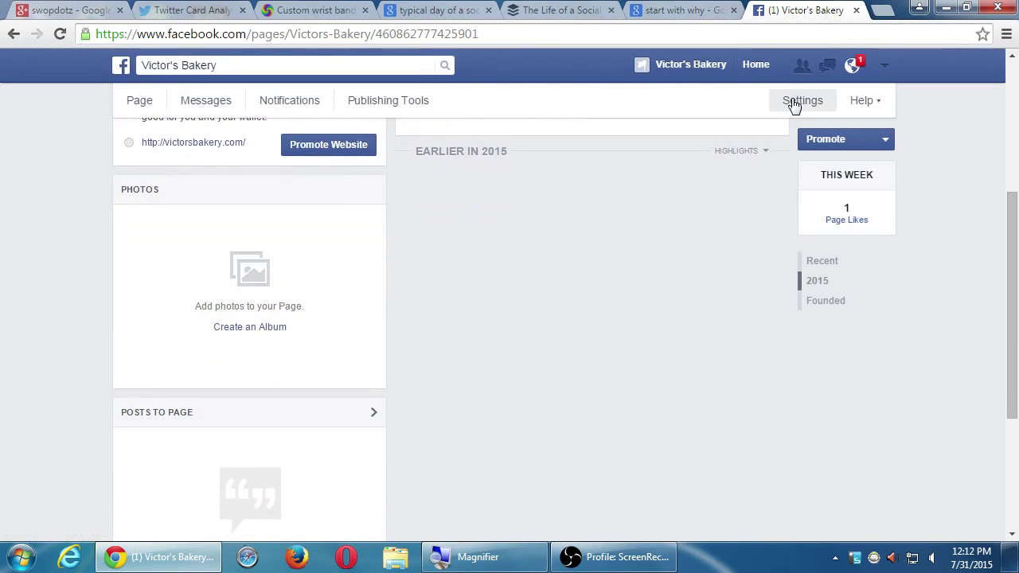
{"action": "left_click", "coordinate": [798, 106]}
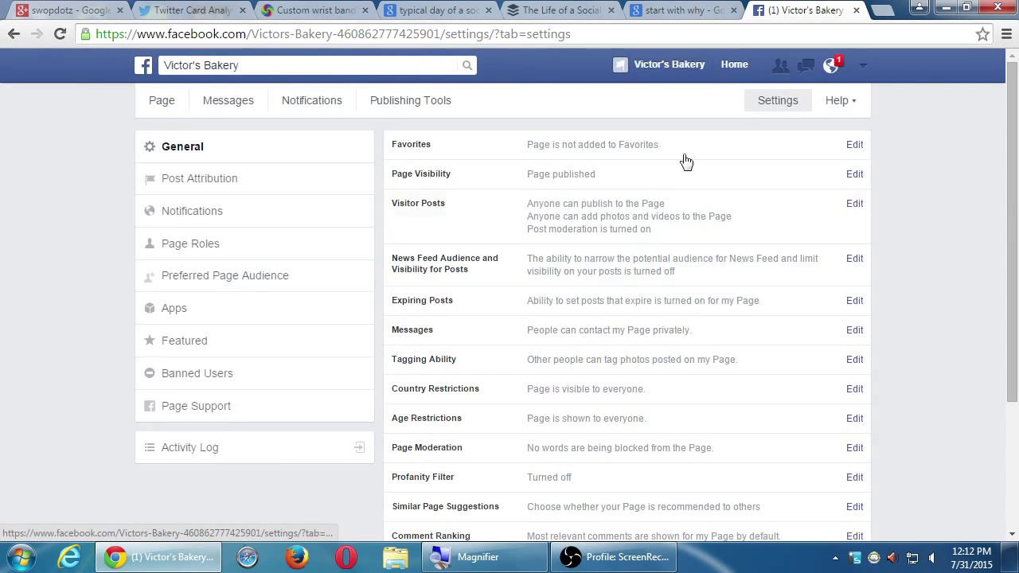
Step: Open the Page's Activity Log from the Settings sidebar
{"action": "left_click", "coordinate": [223, 460]}
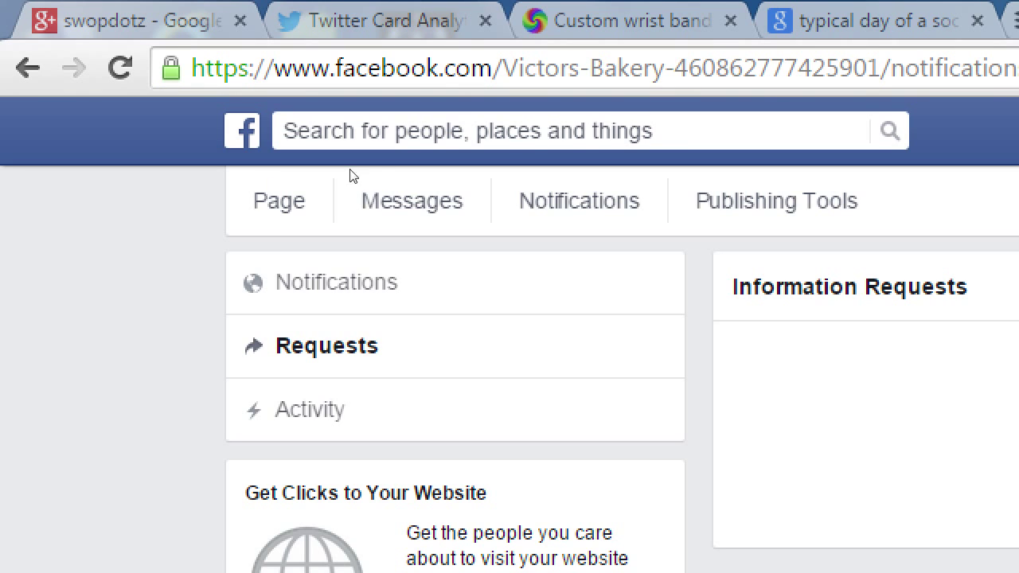
Step: View the Page's recent Activity, then return to the bakery Page and scroll down
{"action": "left_click", "coordinate": [318, 210]}
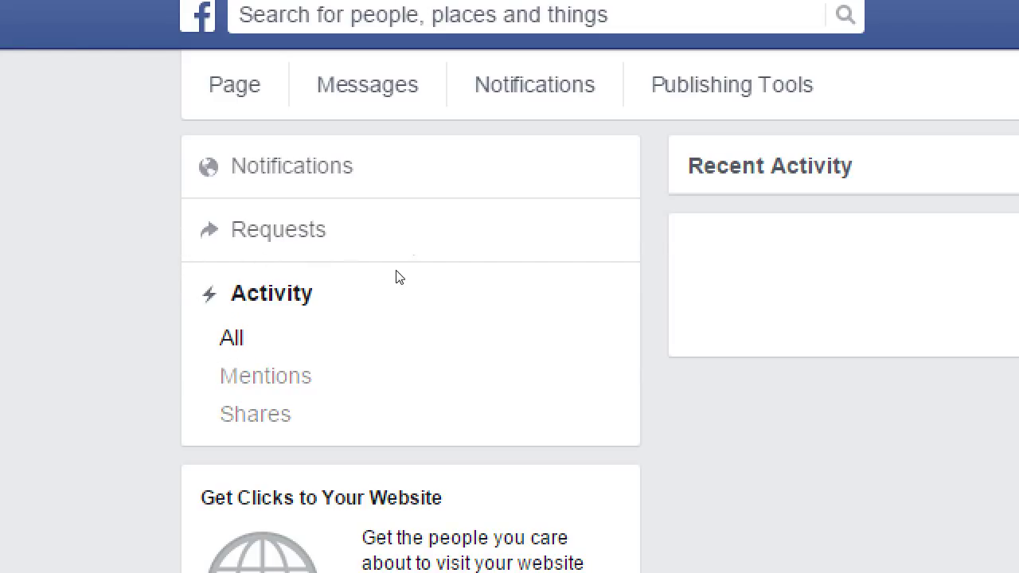
{"action": "left_click", "coordinate": [143, 109]}
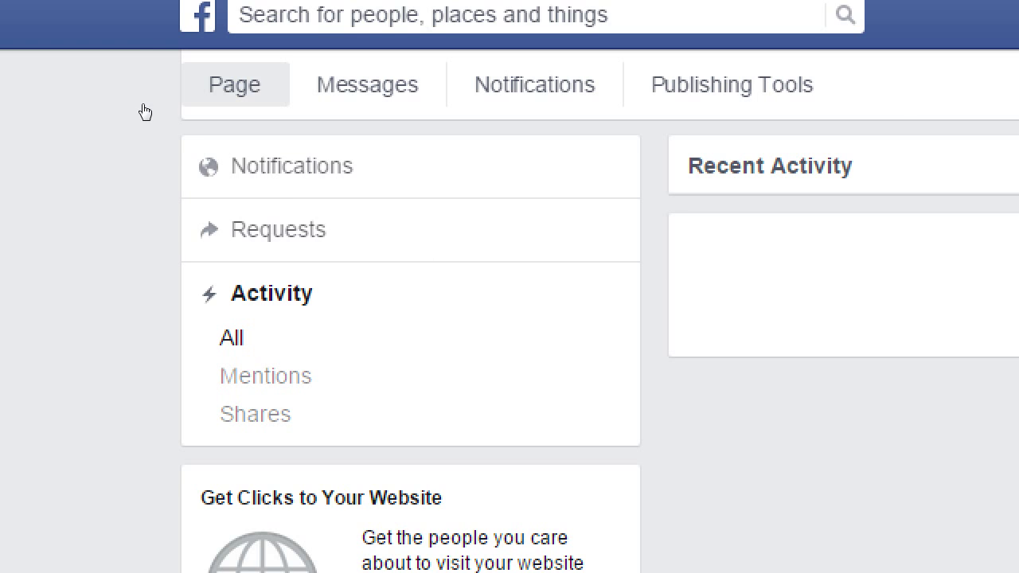
{"action": "scroll", "coordinate": [144, 112], "scroll_direction": "down", "scroll_amount": 5}
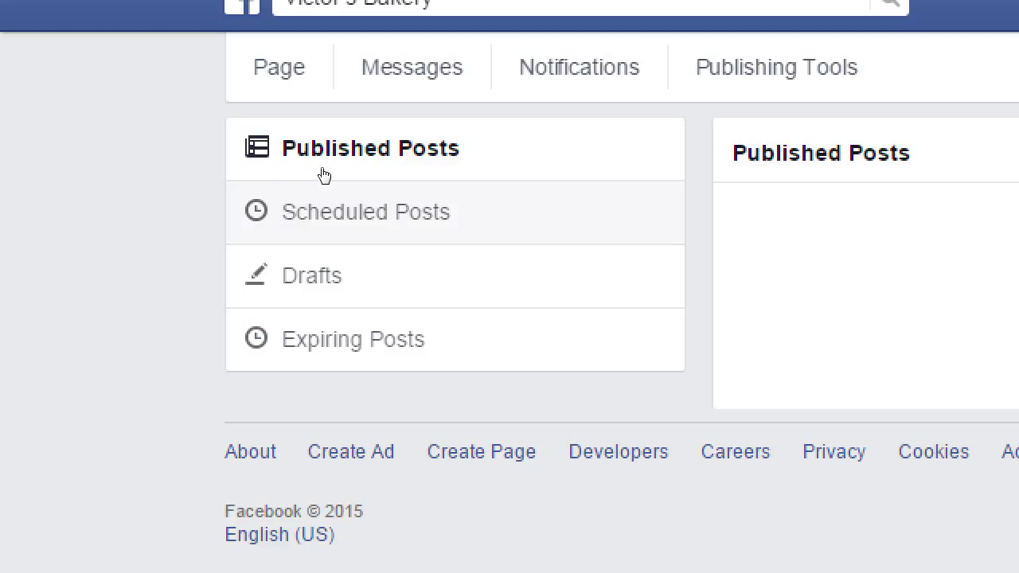
Step: Check the empty Scheduled Posts list, then the Drafts and Expiring Posts sections
{"action": "left_click", "coordinate": [289, 180]}
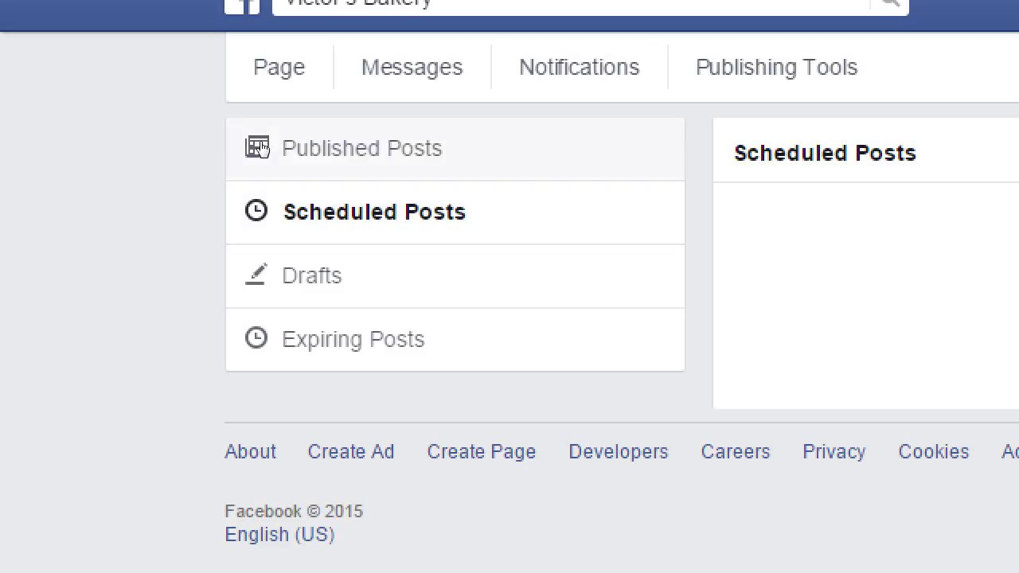
{"action": "left_click", "coordinate": [260, 149]}
{"action": "left_click", "coordinate": [255, 175]}
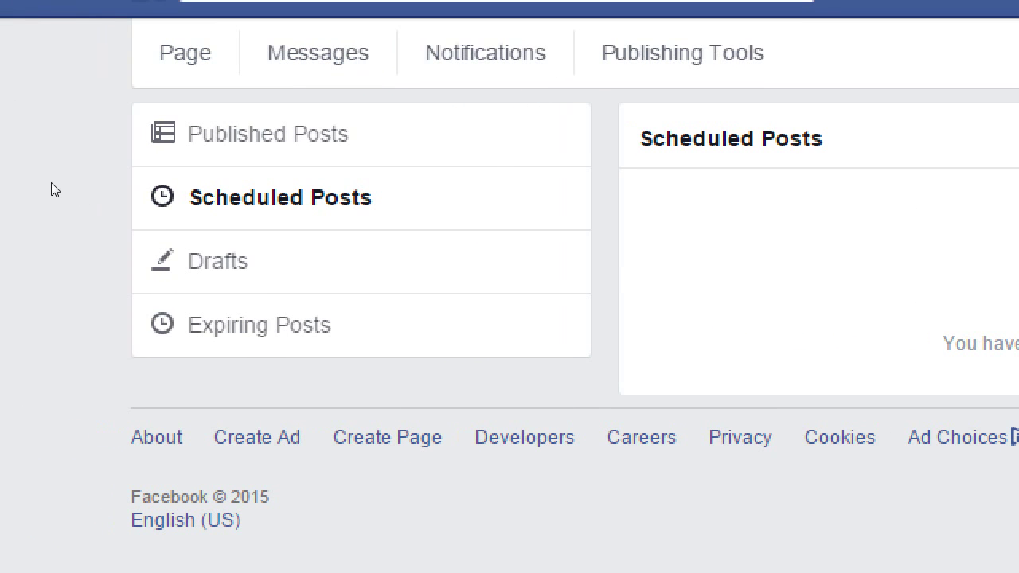
{"action": "left_click", "coordinate": [132, 237]}
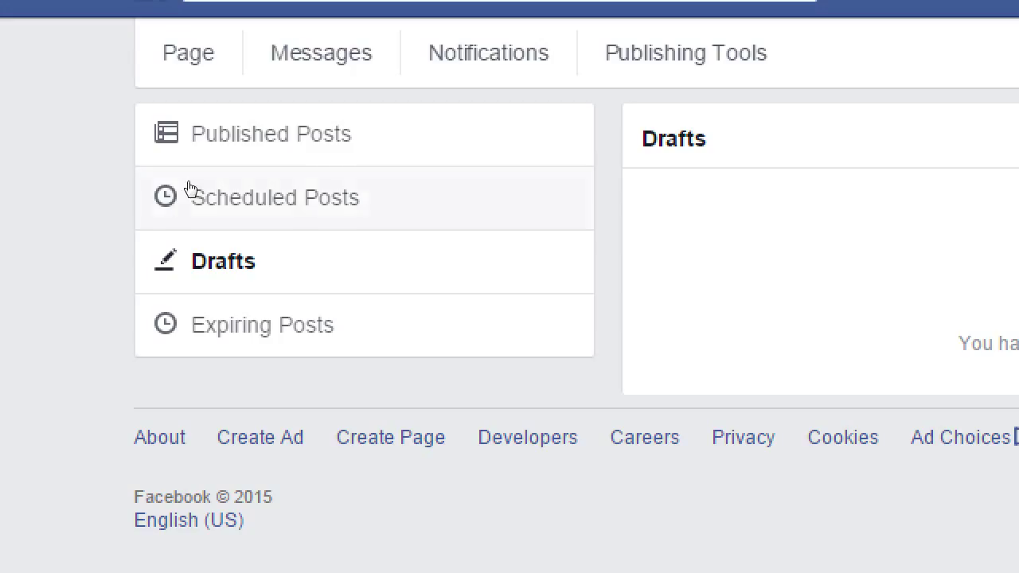
{"action": "left_click", "coordinate": [239, 325]}
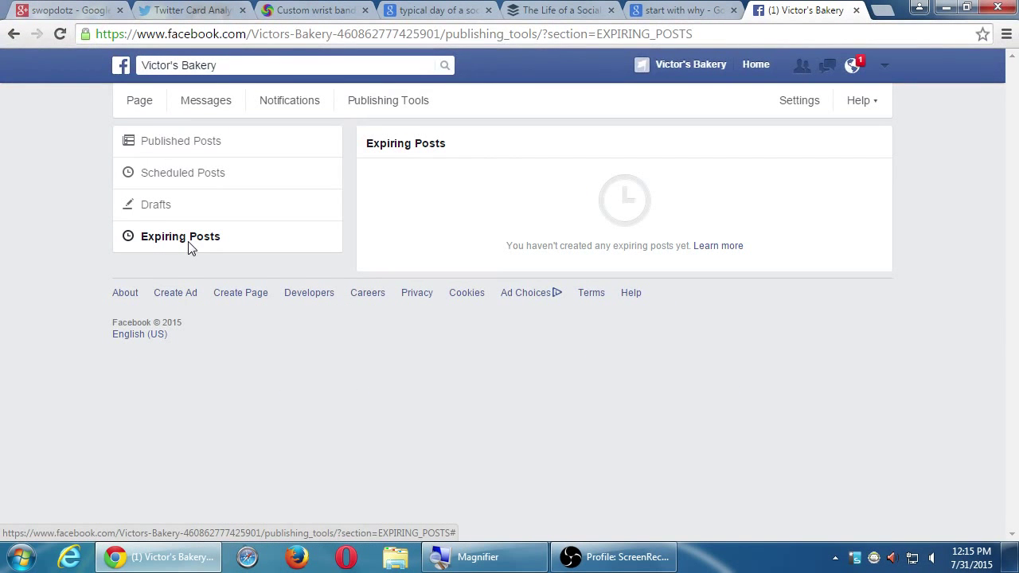
Step: View the Page's empty Messages inbox, then go back to Publishing Tools
{"action": "left_click", "coordinate": [201, 105]}
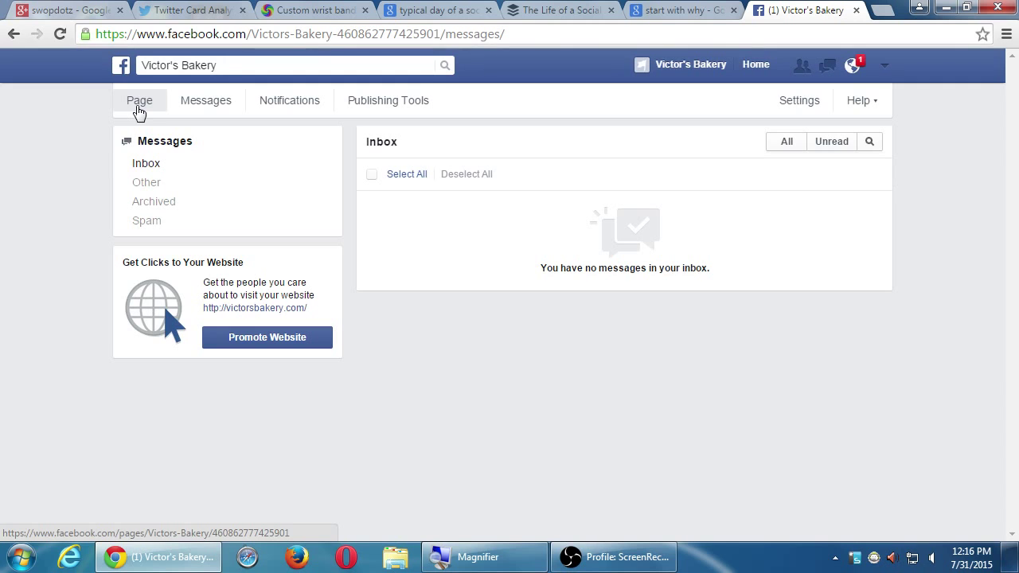
{"action": "left_click", "coordinate": [355, 105]}
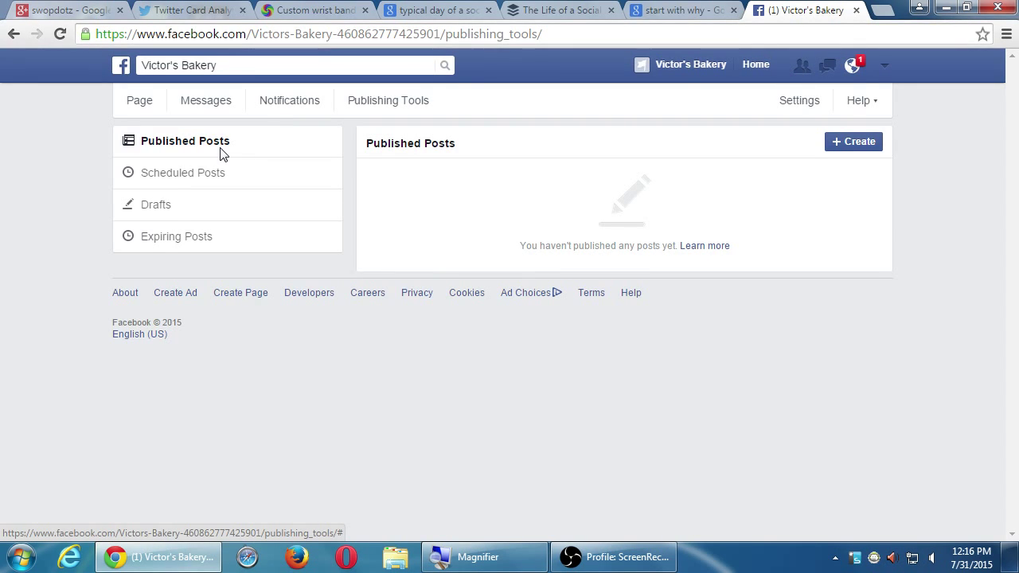
Step: Open the account's list of managed Pages, refresh it, and reopen Victor's Bakery
{"action": "left_click", "coordinate": [883, 67]}
{"action": "left_click", "coordinate": [823, 162]}
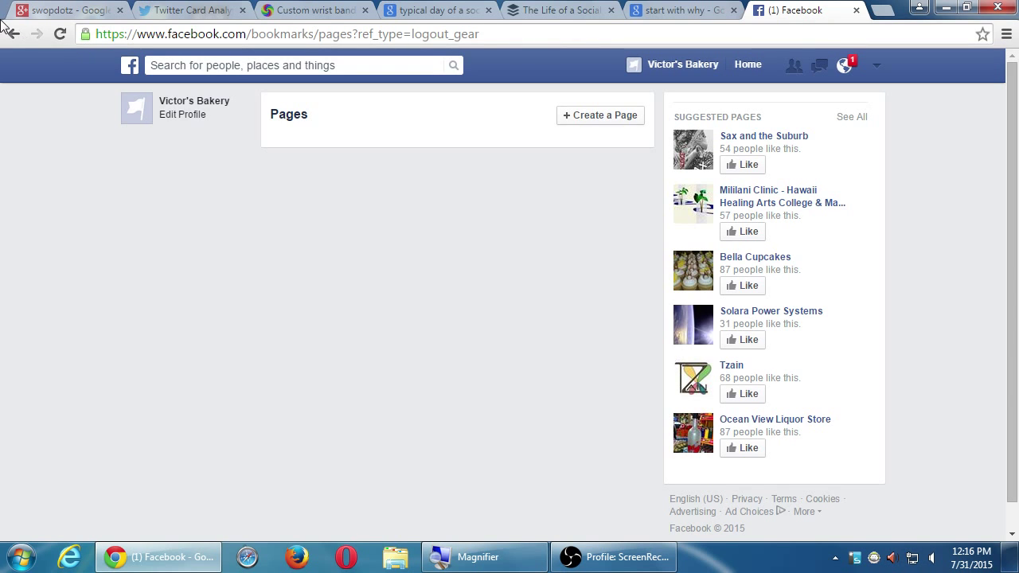
{"action": "left_click", "coordinate": [60, 34]}
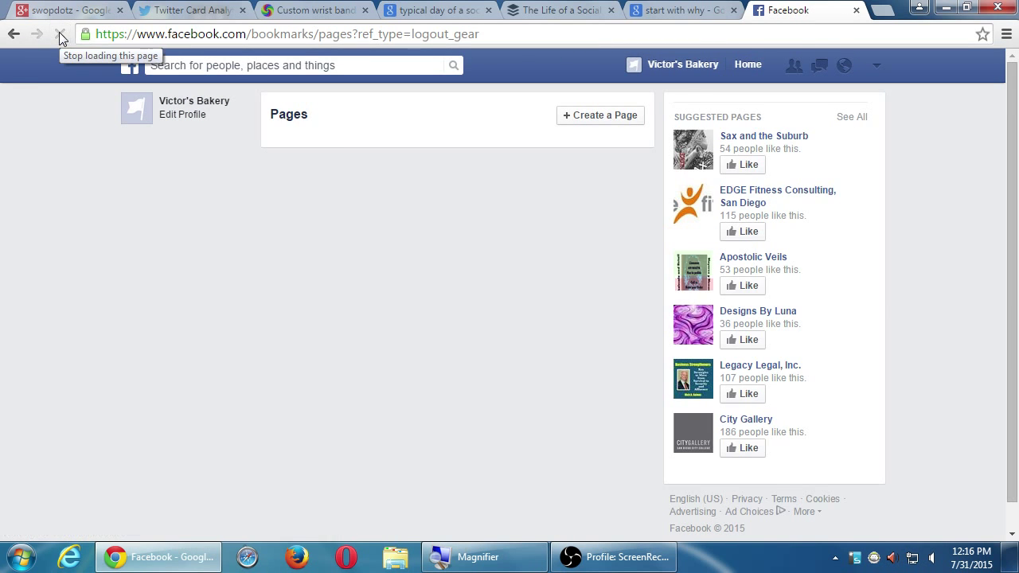
{"action": "left_click", "coordinate": [60, 34]}
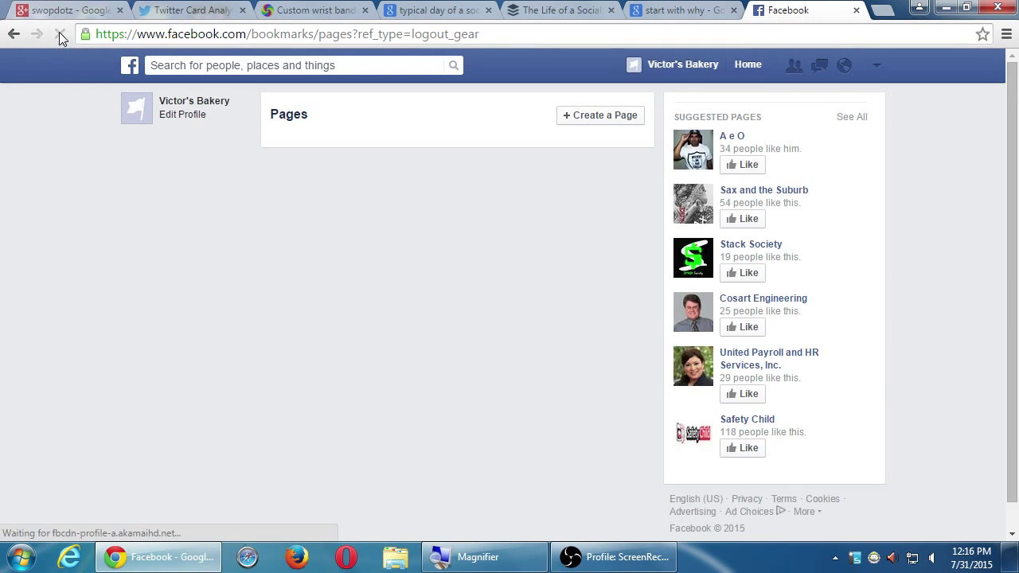
{"action": "left_click", "coordinate": [692, 65]}
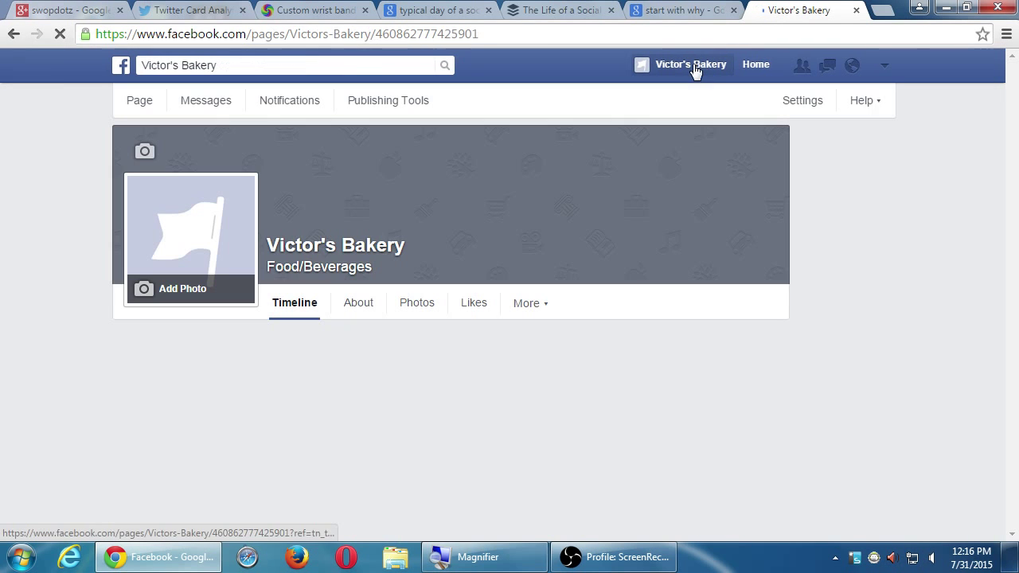
Step: Switch from acting as Victor's Bakery back to the personal profile
{"action": "left_click", "coordinate": [884, 64]}
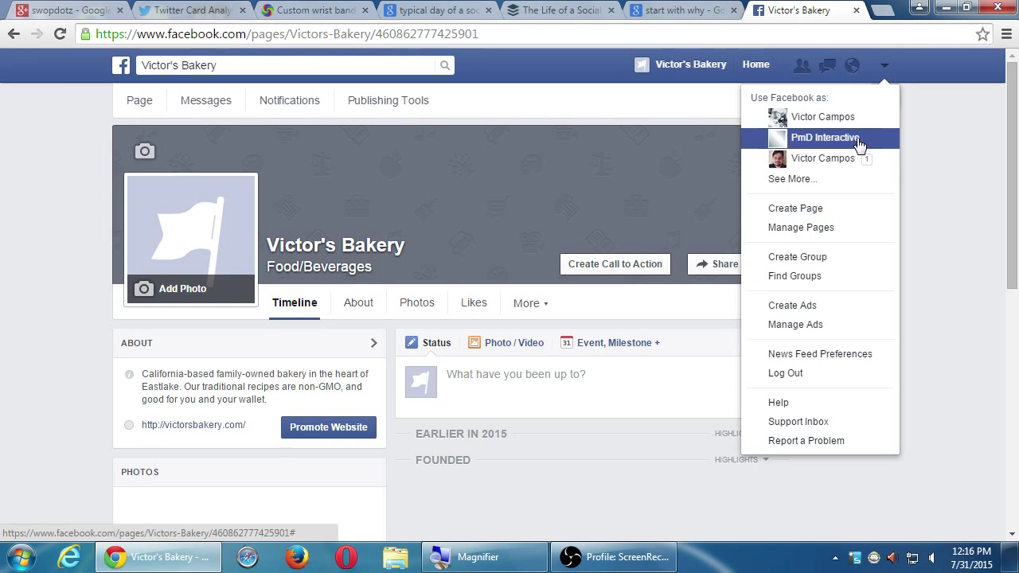
{"action": "left_click", "coordinate": [843, 180]}
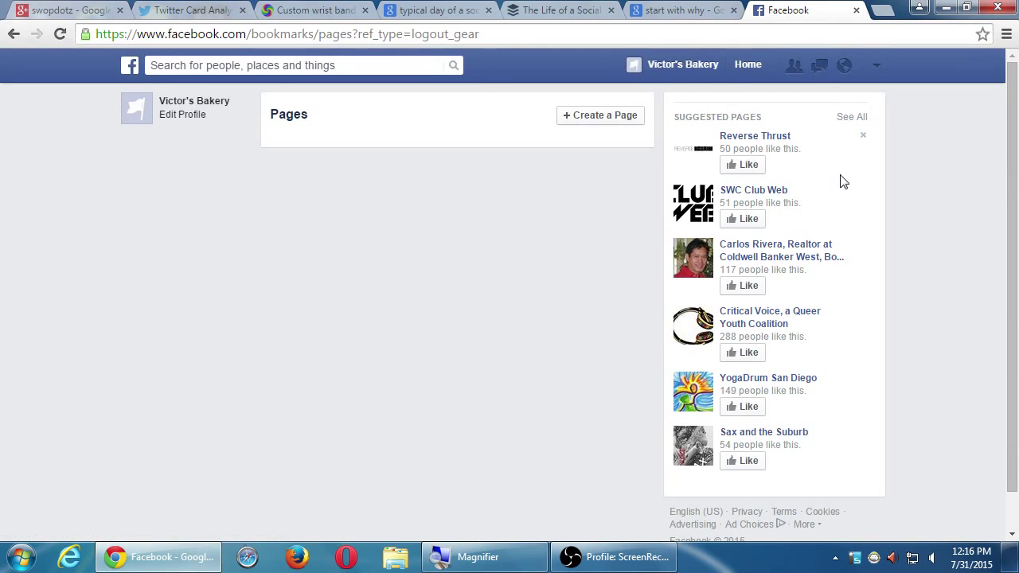
{"action": "left_click", "coordinate": [746, 65]}
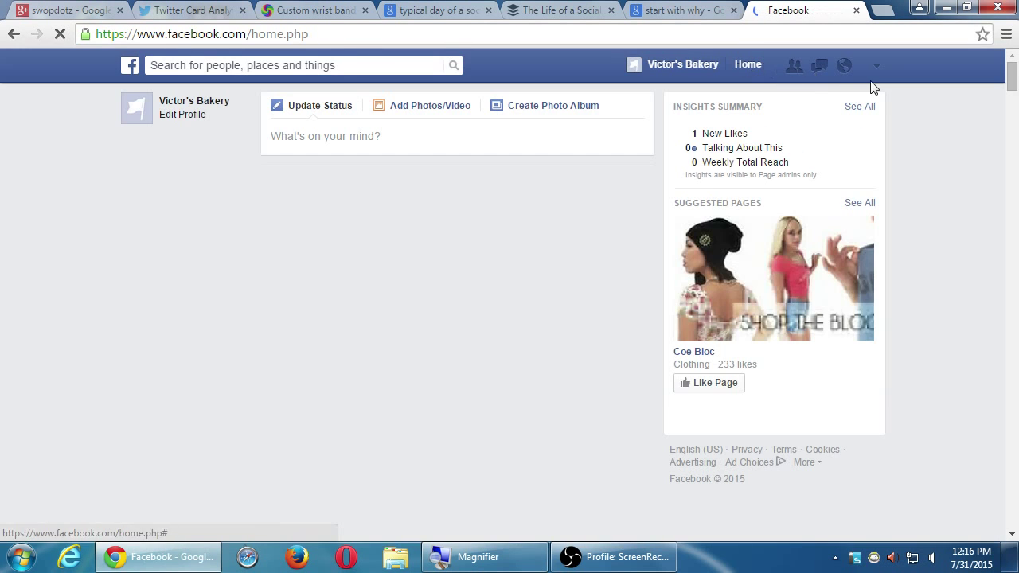
{"action": "left_click", "coordinate": [878, 67]}
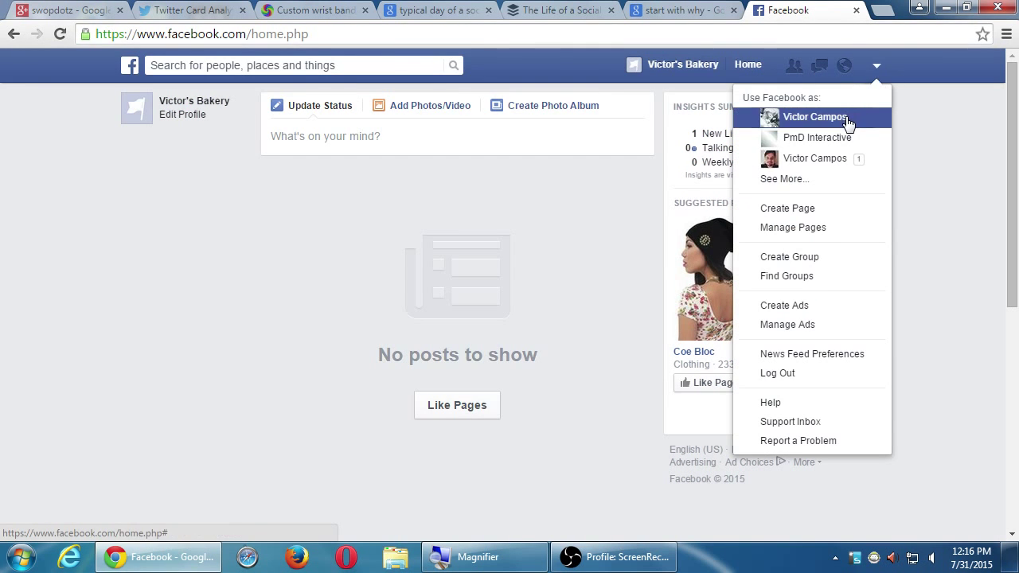
{"action": "left_click", "coordinate": [846, 116]}
{"action": "left_click", "coordinate": [802, 65]}
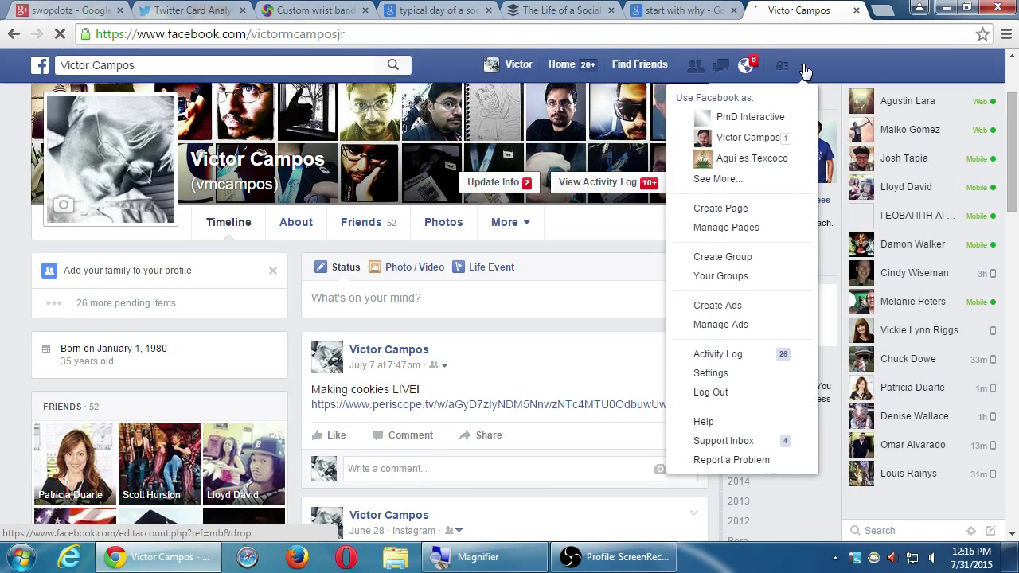
Step: From the full pages list, log in to manage the Aqui es Texcoco page
{"action": "left_click", "coordinate": [787, 181]}
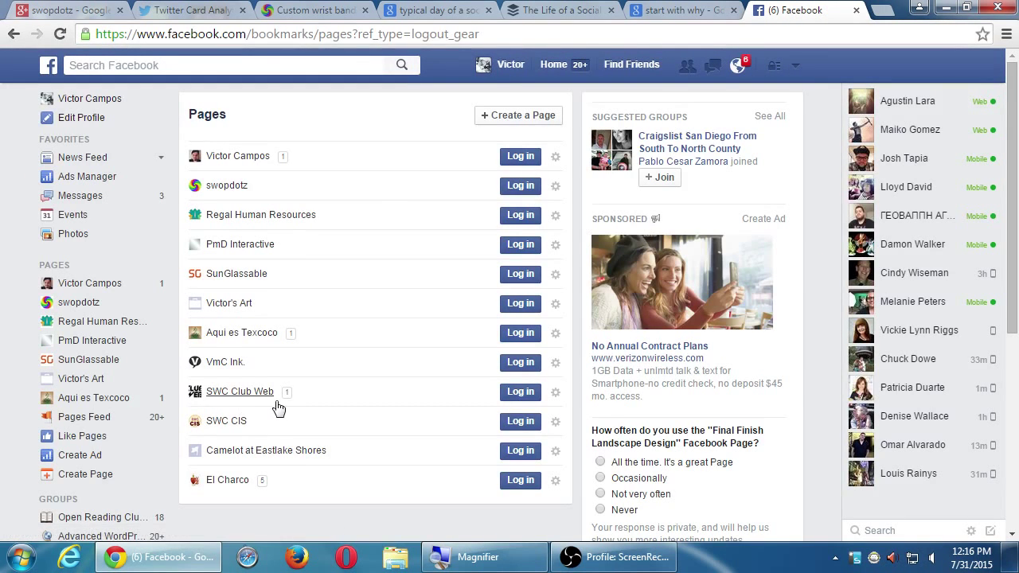
{"action": "left_click", "coordinate": [506, 337]}
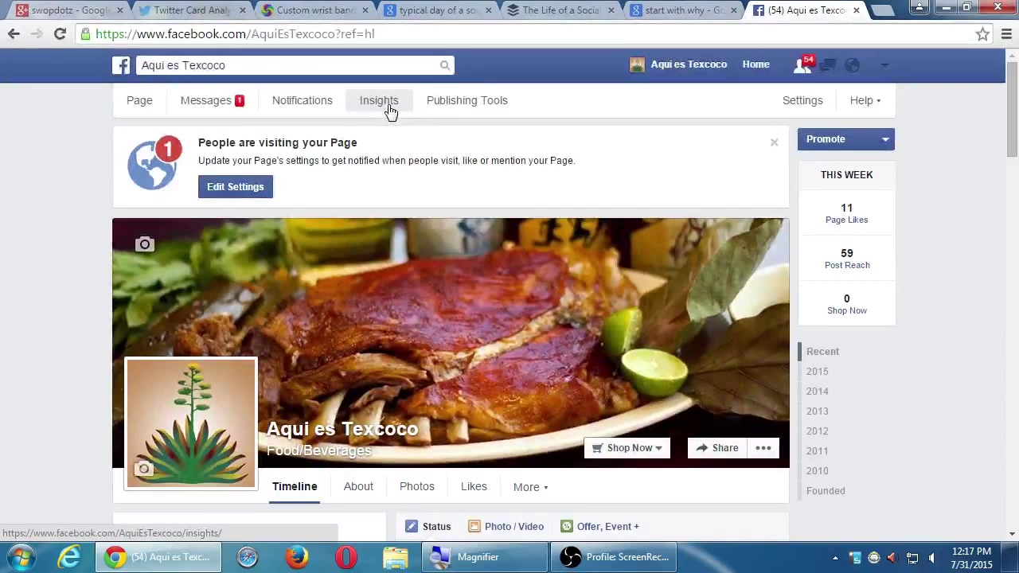
Step: Open Aqui es Texcoco's Insights and scroll to the Your 5 Most Recent Posts reach table
{"action": "left_click", "coordinate": [556, 168]}
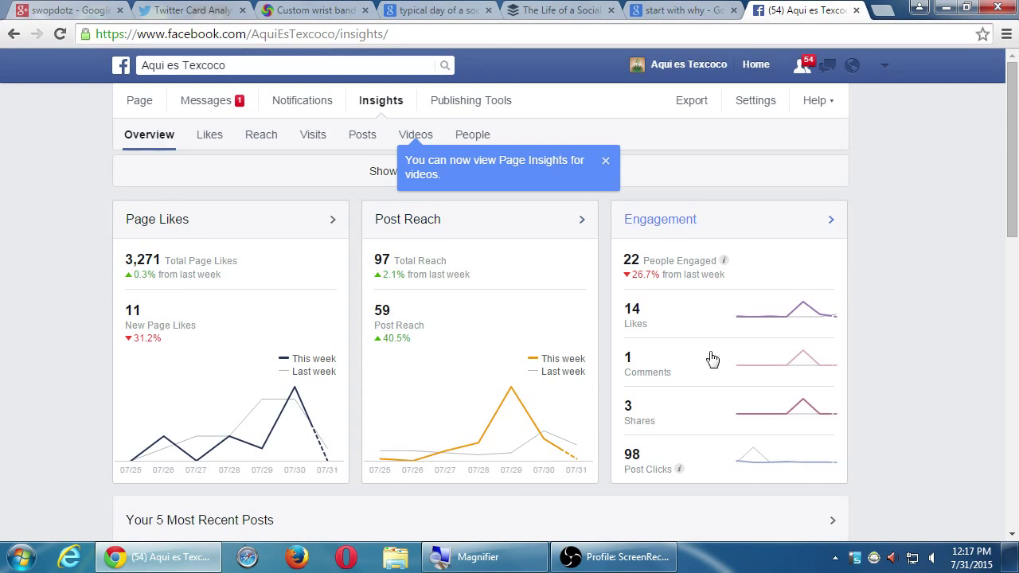
{"action": "scroll", "coordinate": [718, 359], "scroll_direction": "down", "scroll_amount": 2}
{"action": "scroll", "coordinate": [723, 359], "scroll_direction": "up", "scroll_amount": 1}
{"action": "scroll", "coordinate": [722, 360], "scroll_direction": "down", "scroll_amount": 4}
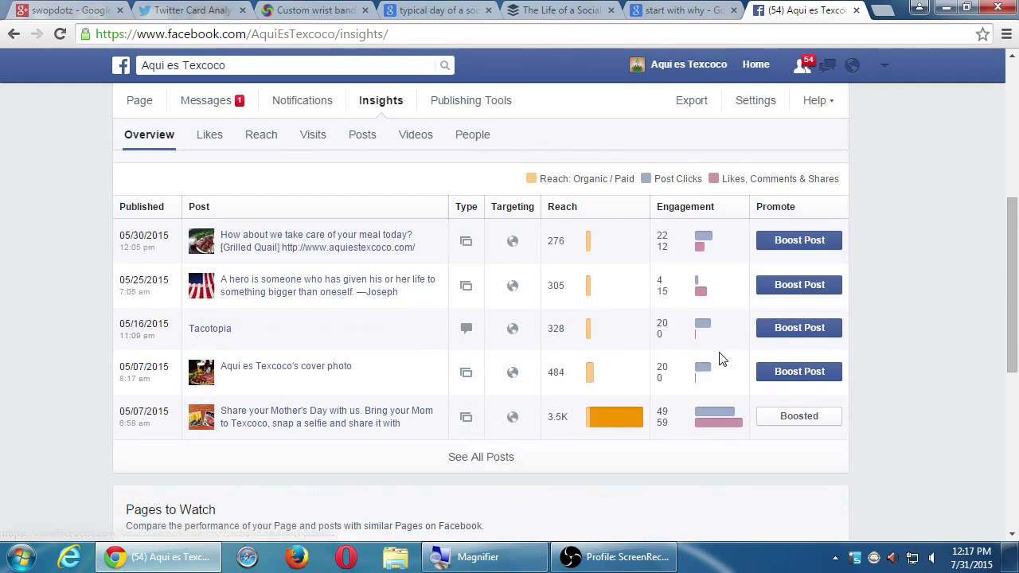
{"action": "scroll", "coordinate": [97, 334], "scroll_direction": "up", "scroll_amount": 1}
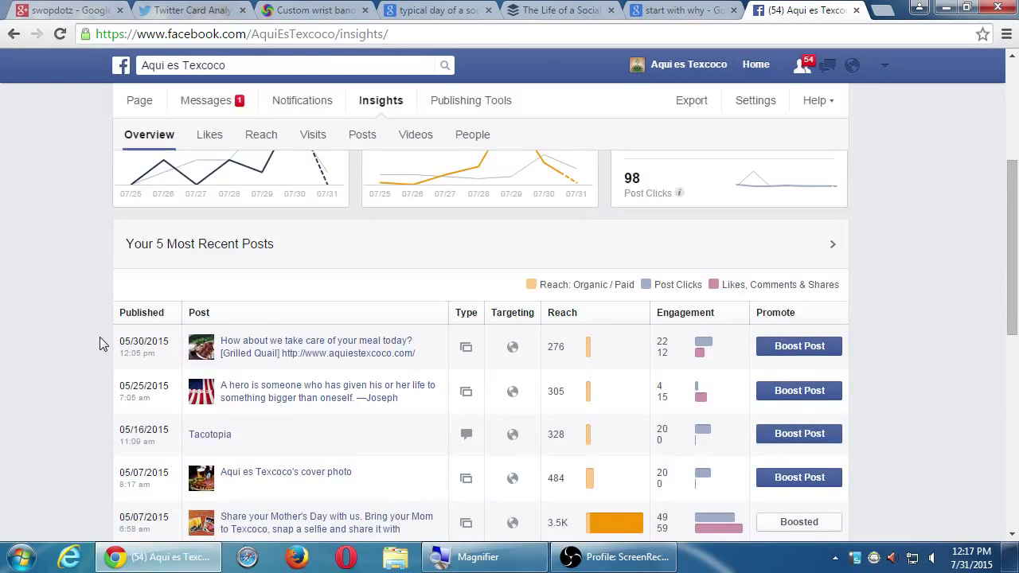
{"action": "scroll", "coordinate": [100, 343], "scroll_direction": "down", "scroll_amount": 1}
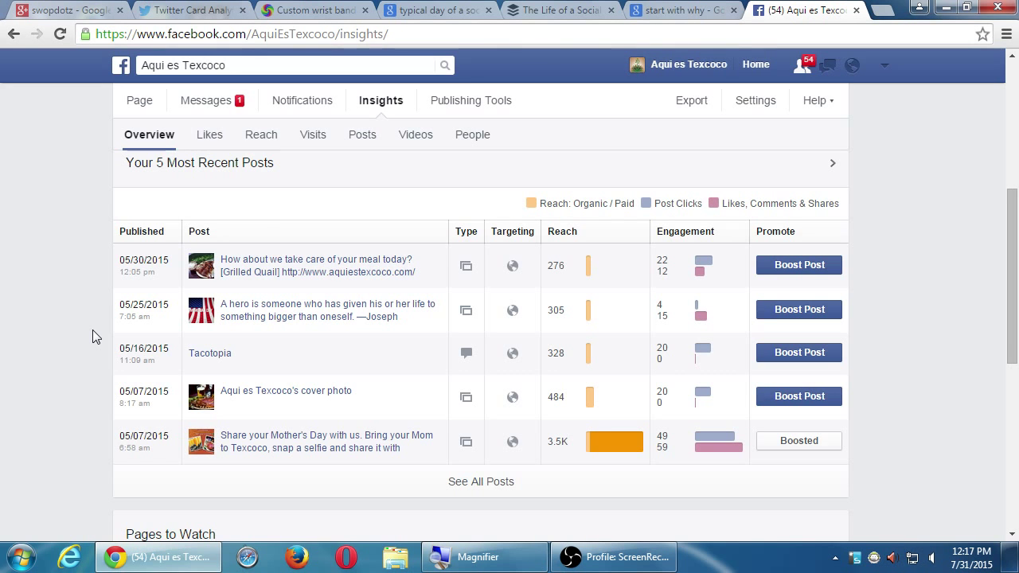
{"action": "key", "text": "super+plus"}
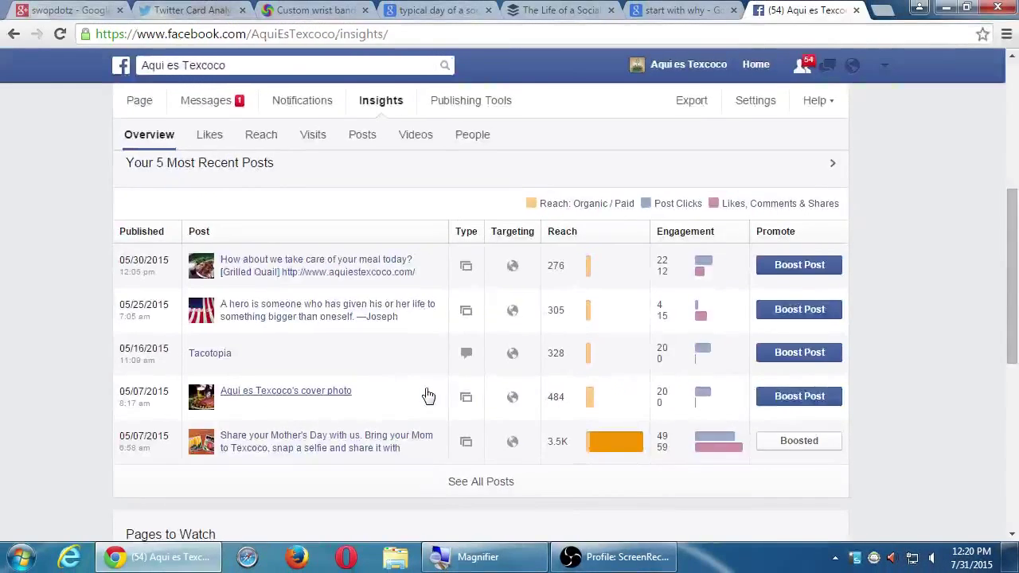
Step: Return to the Aqui es Texcoco page timeline by way of the pages list and home feed
{"action": "left_click", "coordinate": [422, 394]}
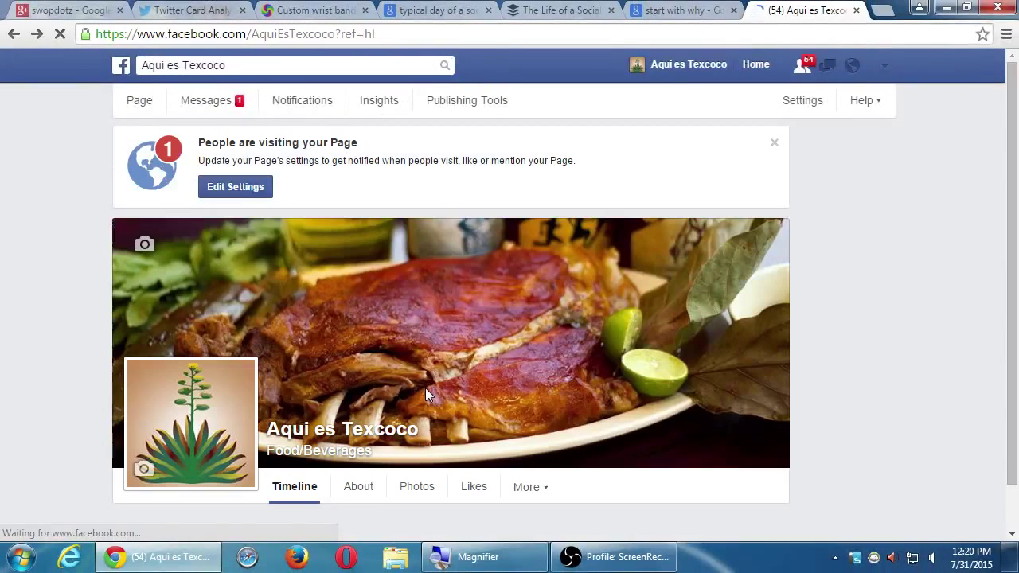
{"action": "left_click", "coordinate": [885, 65]}
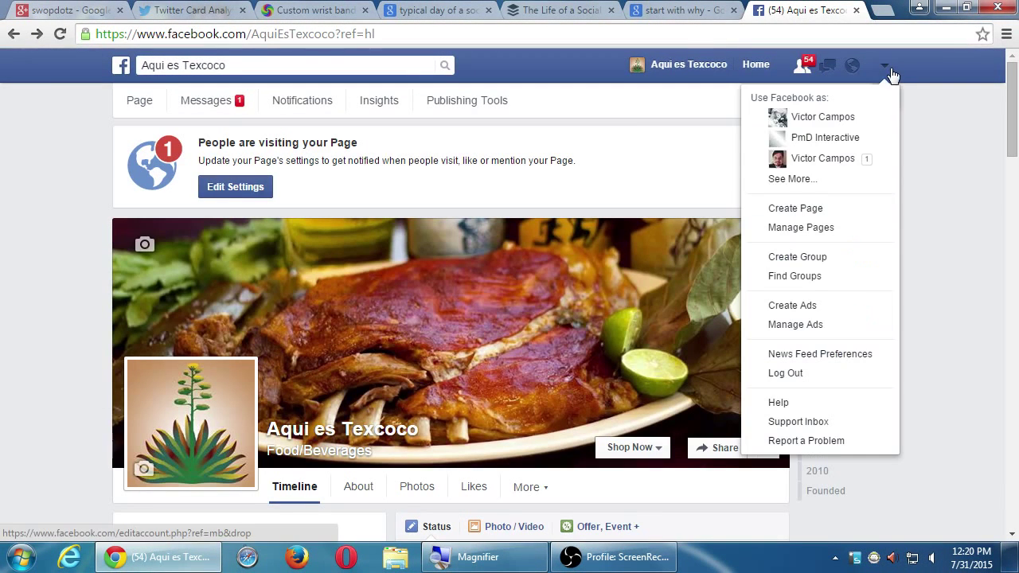
{"action": "left_click", "coordinate": [824, 179]}
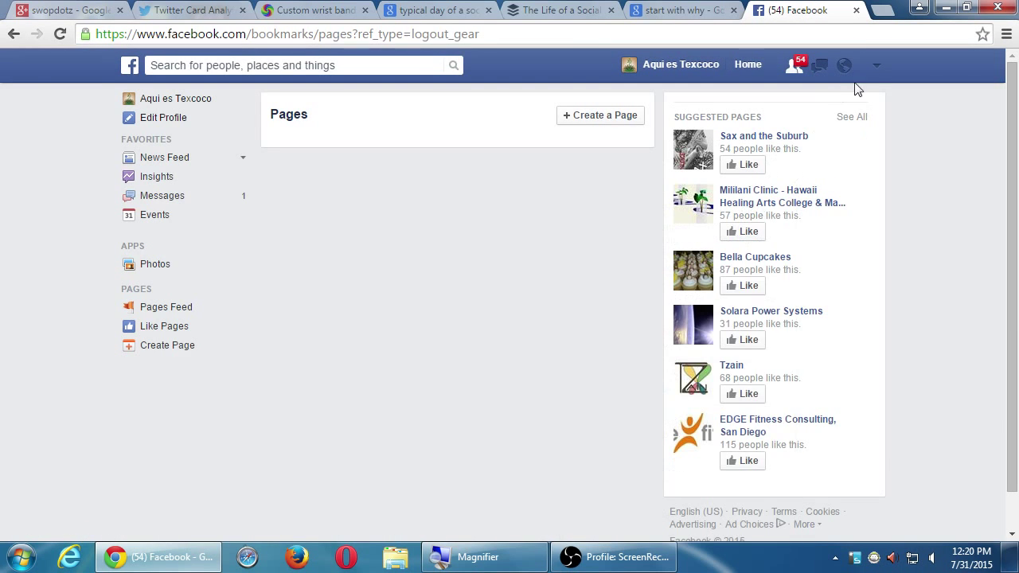
{"action": "left_click", "coordinate": [878, 69]}
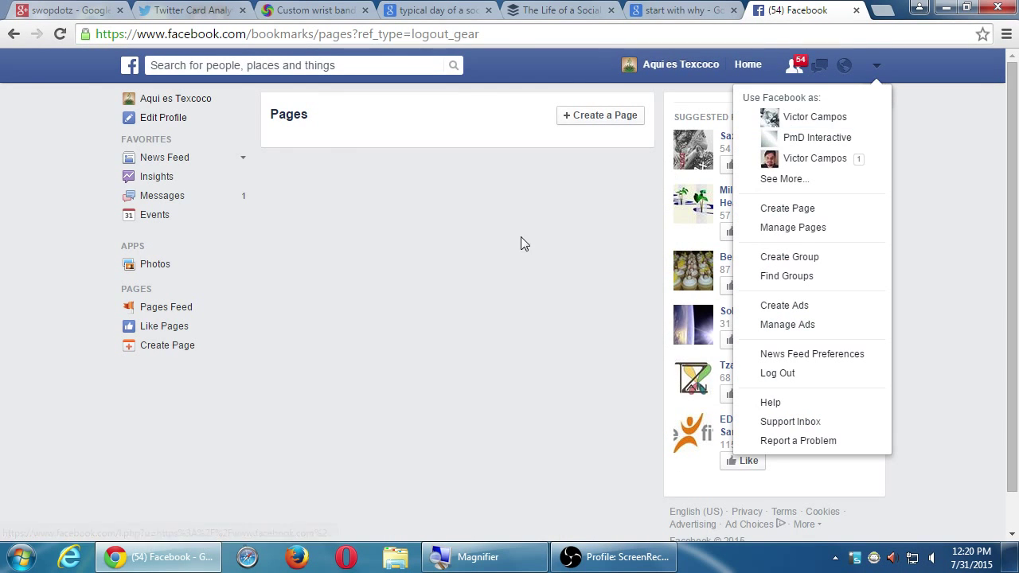
{"action": "left_click", "coordinate": [746, 69]}
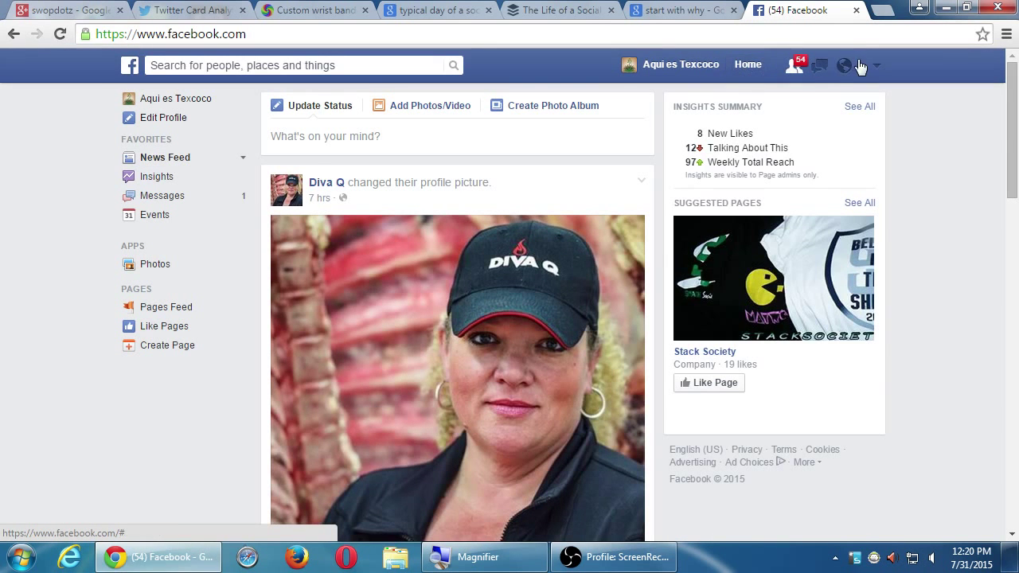
{"action": "left_click", "coordinate": [736, 70]}
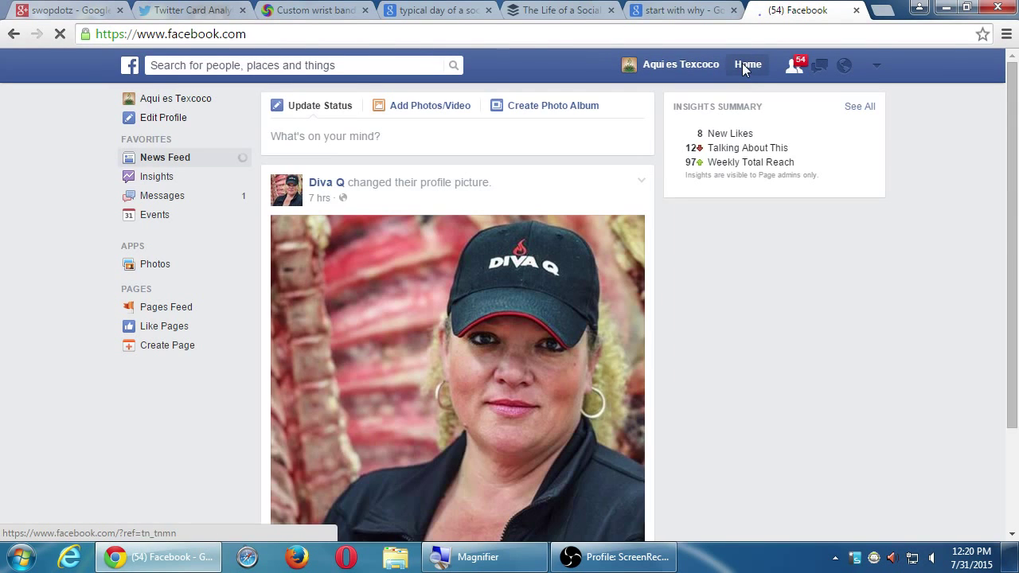
{"action": "left_click", "coordinate": [696, 67]}
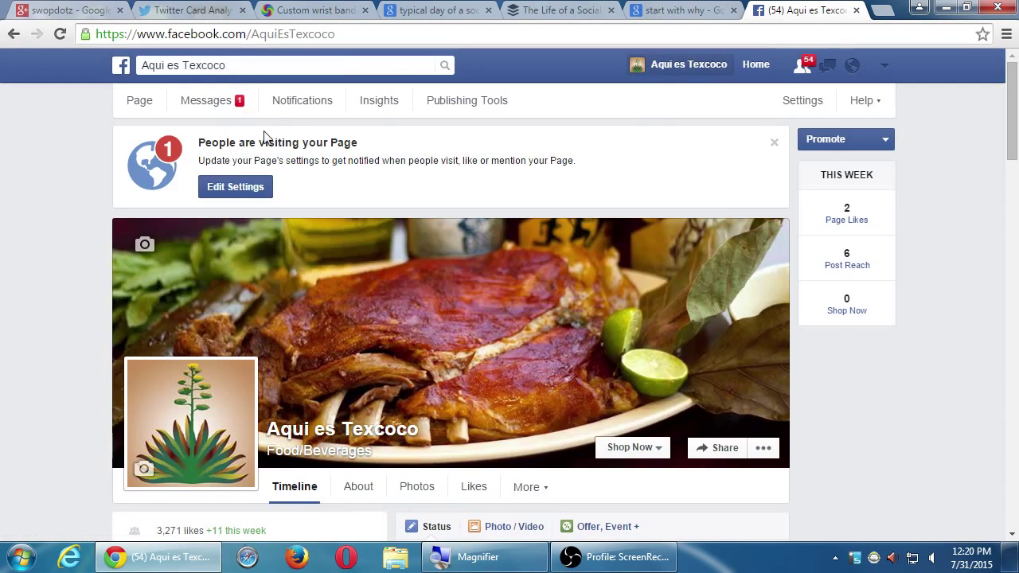
Step: Look through the page's Messages and Notifications, ending on its Recent Mentions activity
{"action": "left_click", "coordinate": [219, 112]}
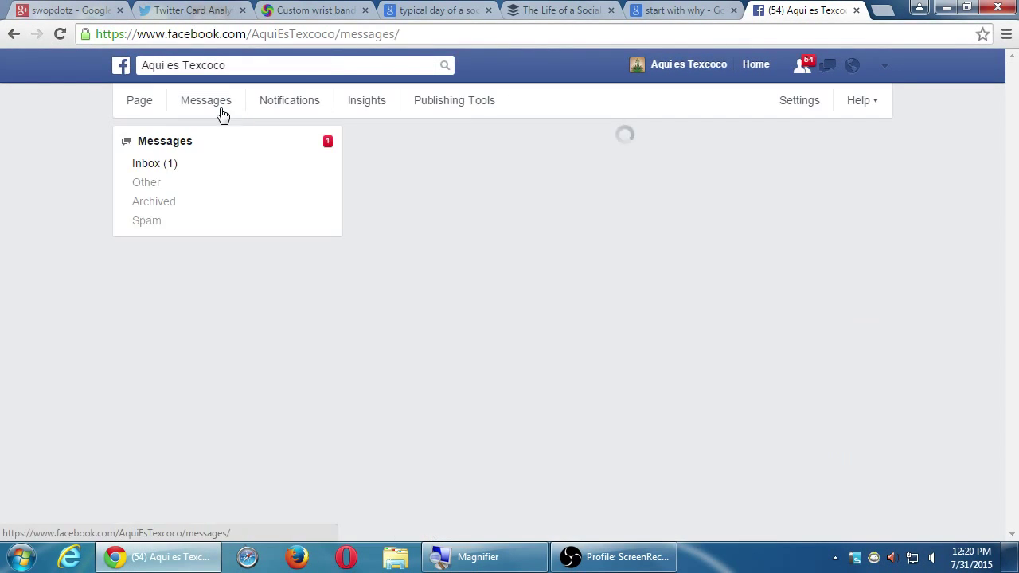
{"action": "left_click", "coordinate": [301, 109]}
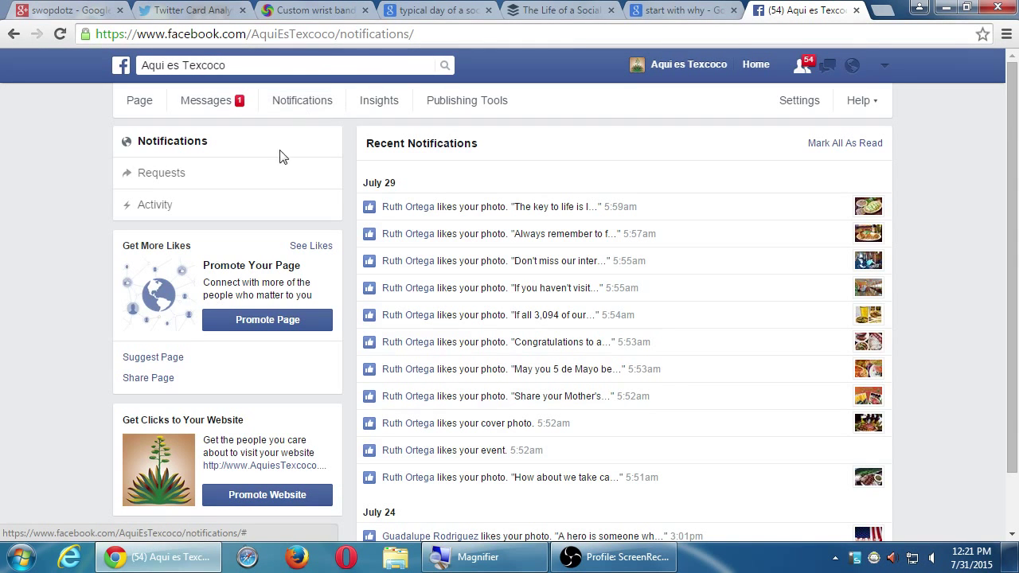
{"action": "left_click", "coordinate": [268, 206]}
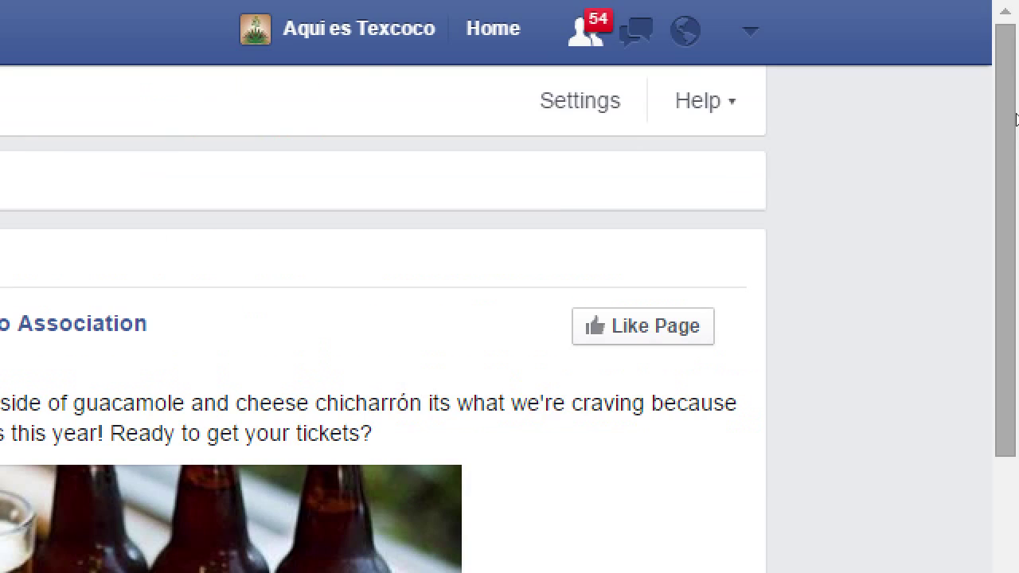
Step: Check the page Settings, then view its Activity Log down to the May 30 Grilled Quail photo
{"action": "left_click", "coordinate": [581, 100]}
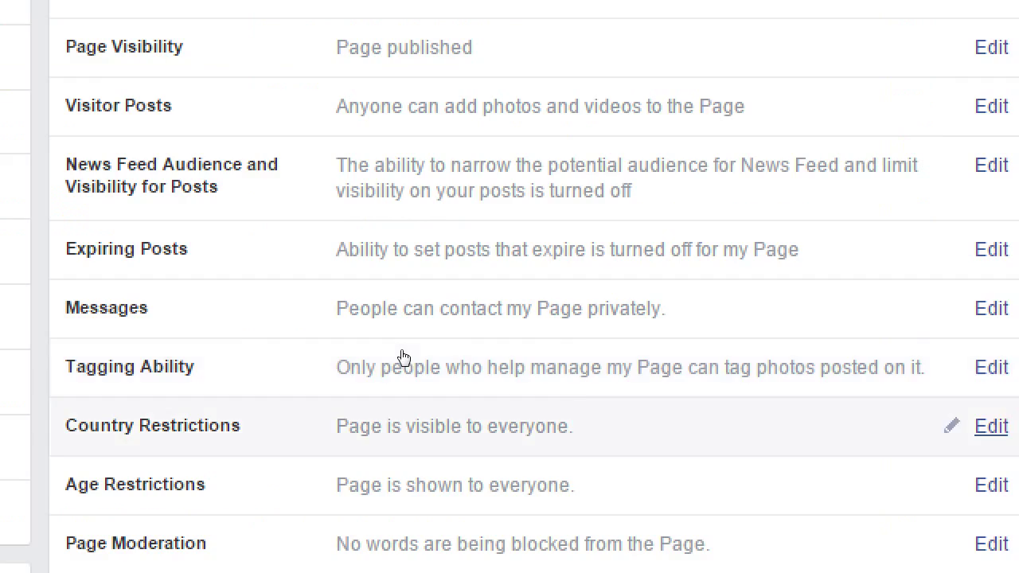
{"action": "left_click", "coordinate": [164, 440]}
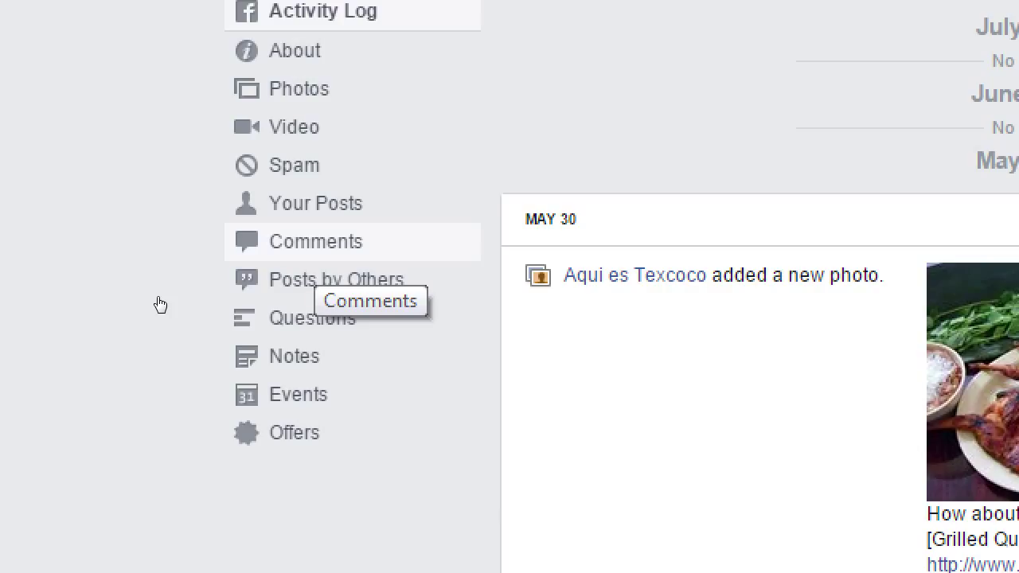
{"action": "key", "text": "super+minus"}
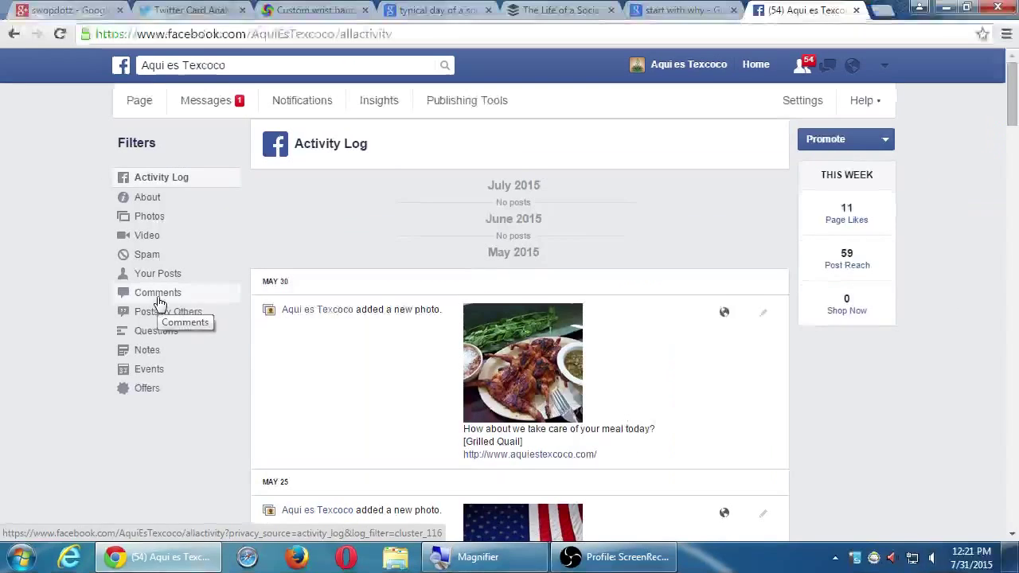
{"action": "left_click", "coordinate": [884, 70]}
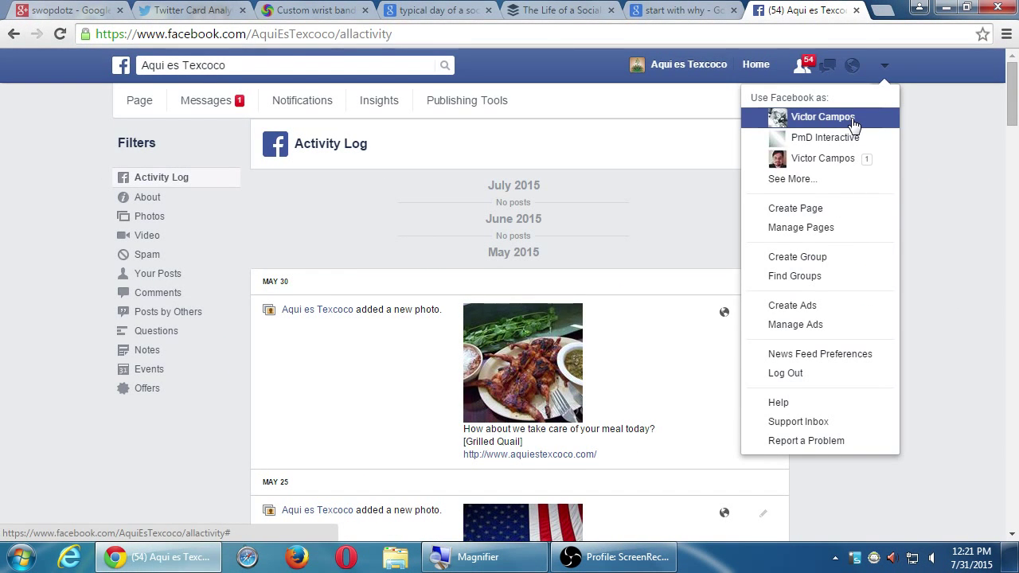
Step: Open Insights, close the video insights tip, and open the Post Reach details
{"action": "left_click", "coordinate": [313, 105]}
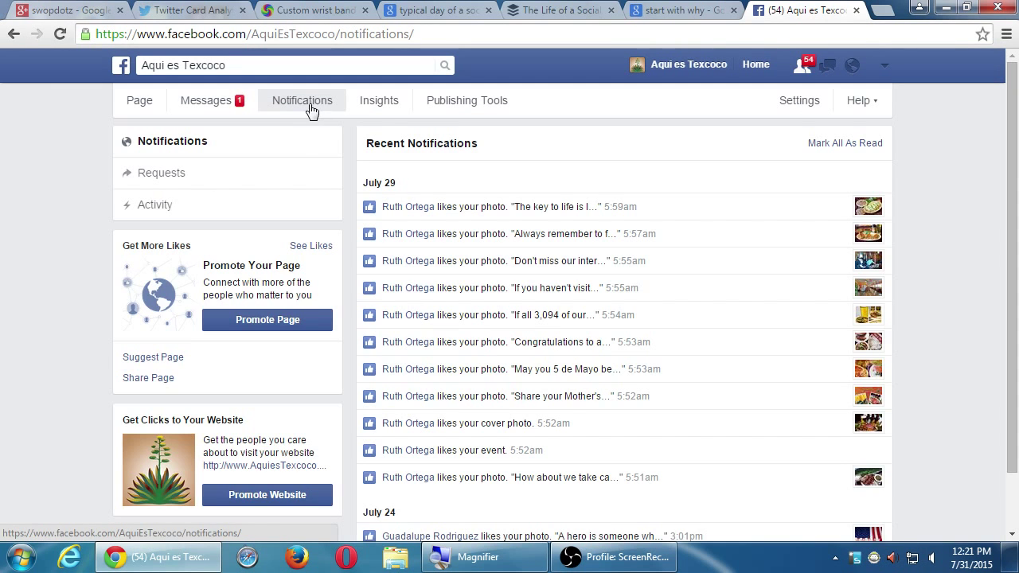
{"action": "left_click", "coordinate": [389, 114]}
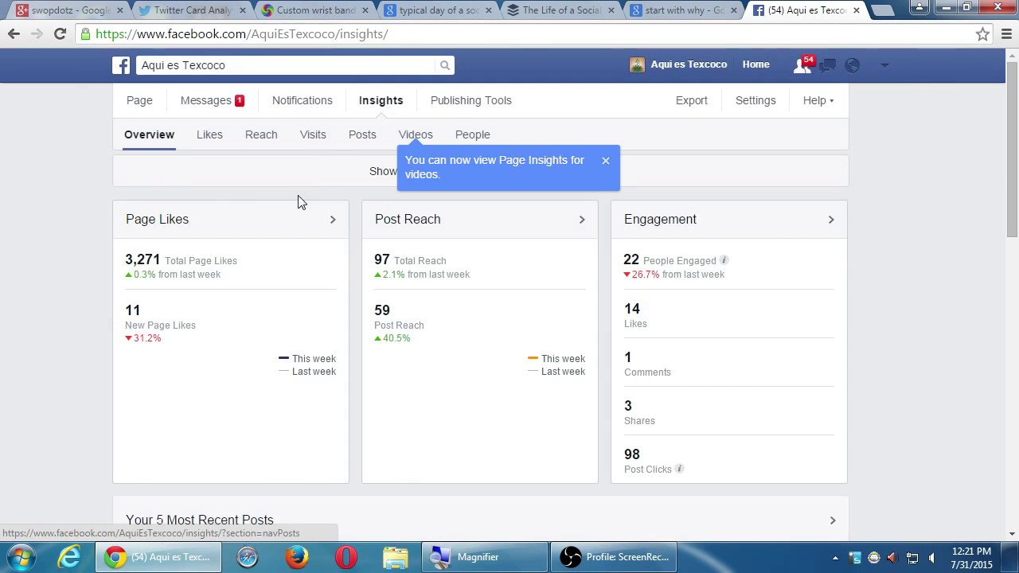
{"action": "left_click", "coordinate": [610, 163]}
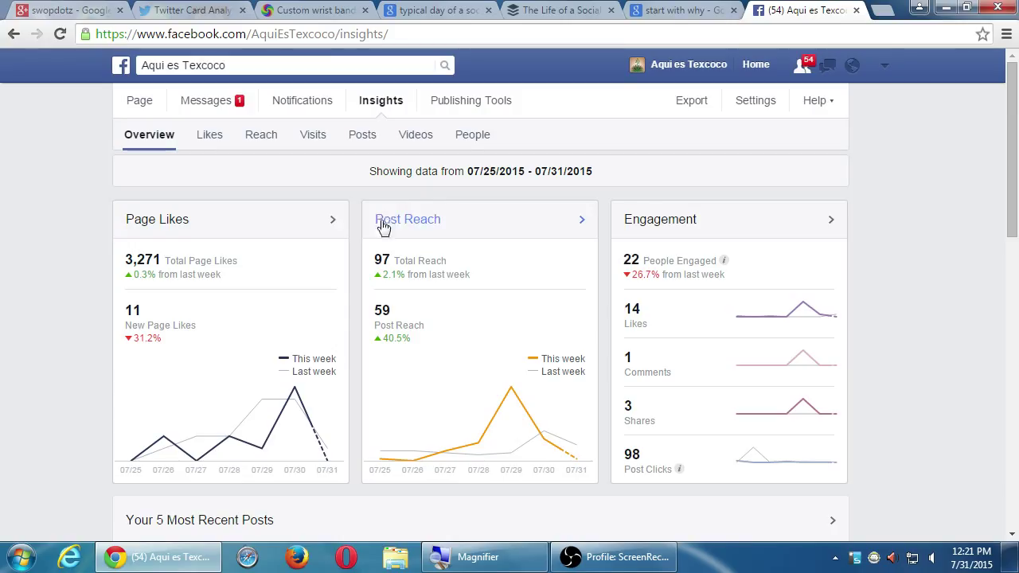
{"action": "left_click", "coordinate": [410, 223]}
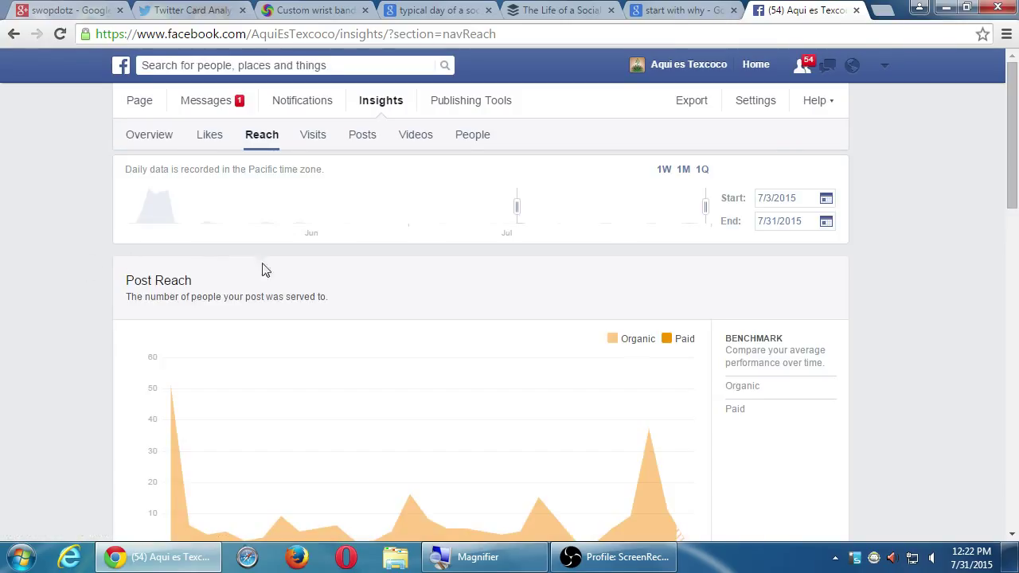
Step: Drag the Reach range start back to 3/7/2014, keeping the end at 7/23/2015
{"action": "left_click_drag", "start_coordinate": [514, 207], "coordinate": [302, 223]}
{"action": "scroll", "coordinate": [733, 355], "scroll_direction": "down", "scroll_amount": 2}
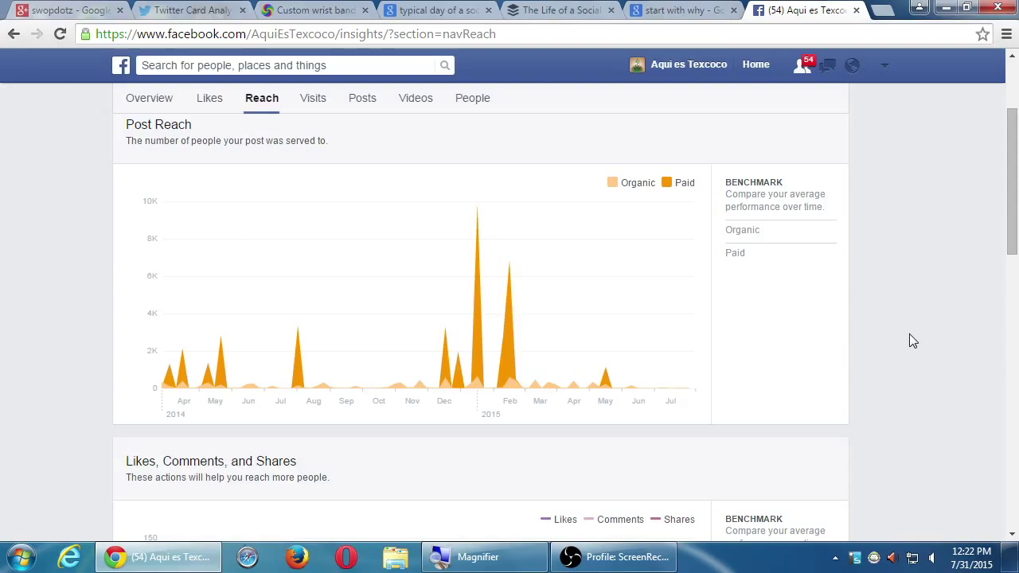
{"action": "scroll", "coordinate": [934, 330], "scroll_direction": "up", "scroll_amount": 2}
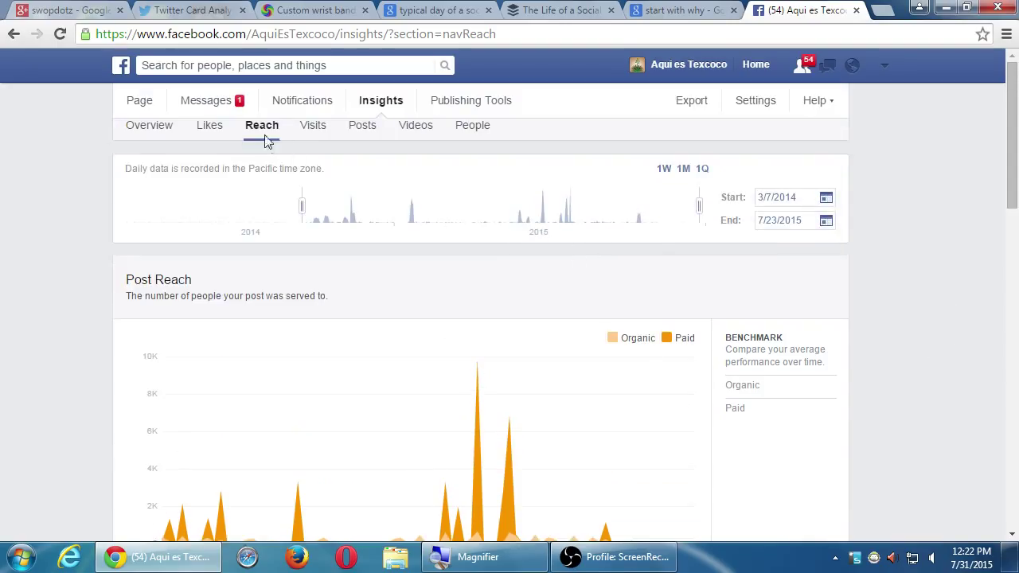
{"action": "scroll", "coordinate": [97, 314], "scroll_direction": "down", "scroll_amount": 1}
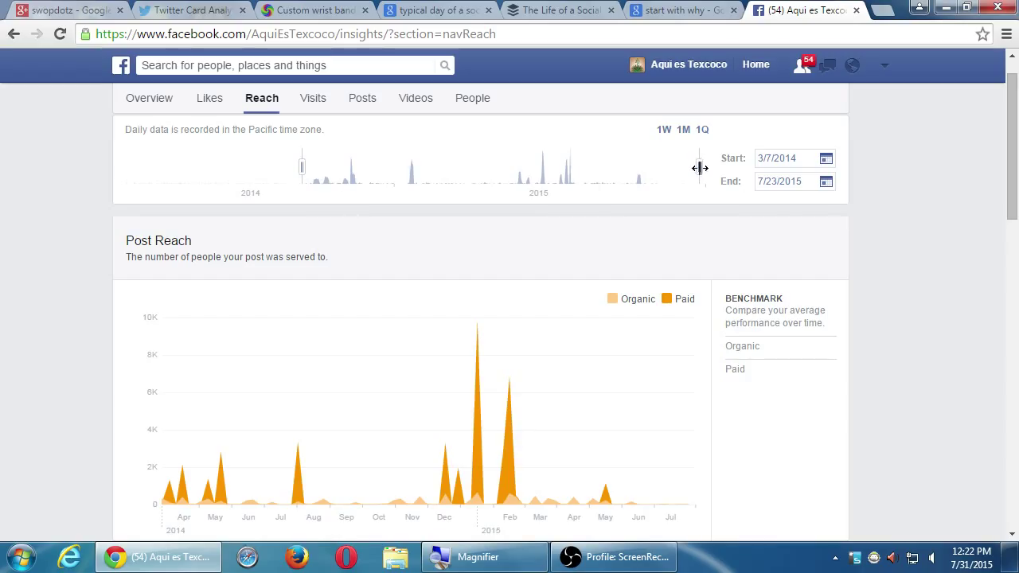
Step: Set the Post Reach range to 1/29/2014 through 3/17/2014 and review the chart
{"action": "left_click_drag", "start_coordinate": [700, 168], "coordinate": [272, 168]}
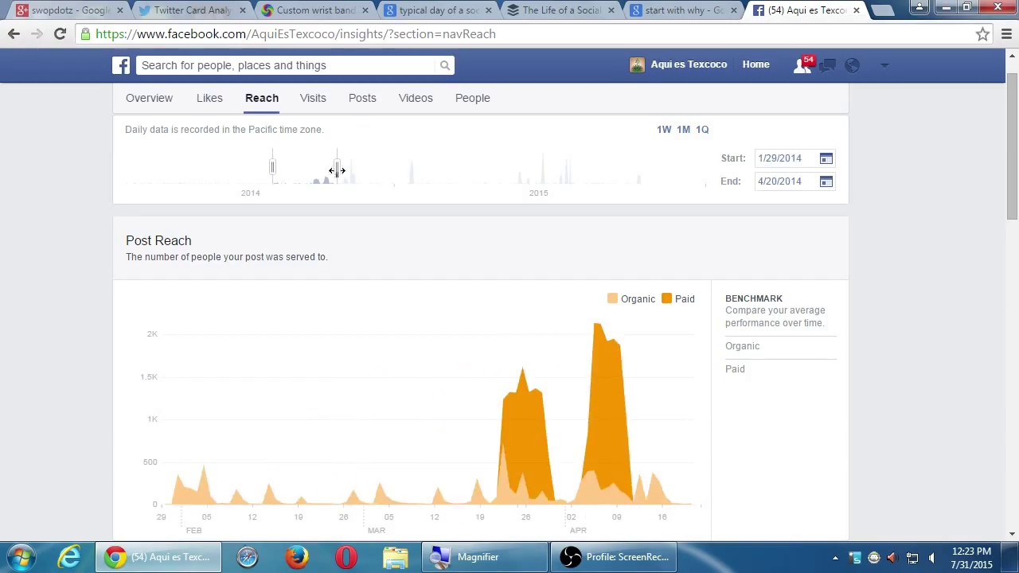
{"action": "left_click_drag", "start_coordinate": [337, 170], "coordinate": [310, 171]}
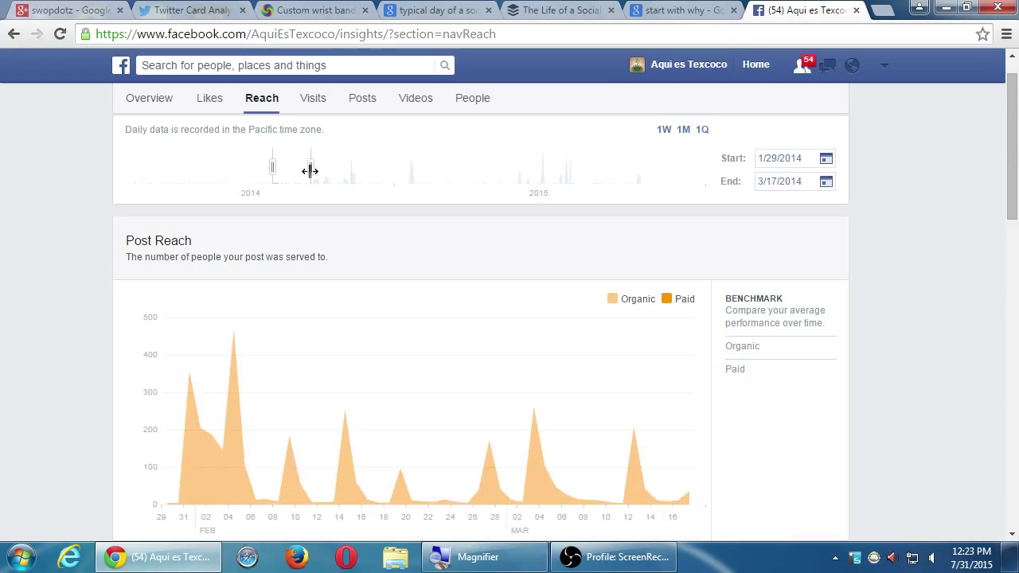
{"action": "scroll", "coordinate": [740, 357], "scroll_direction": "down", "scroll_amount": 1}
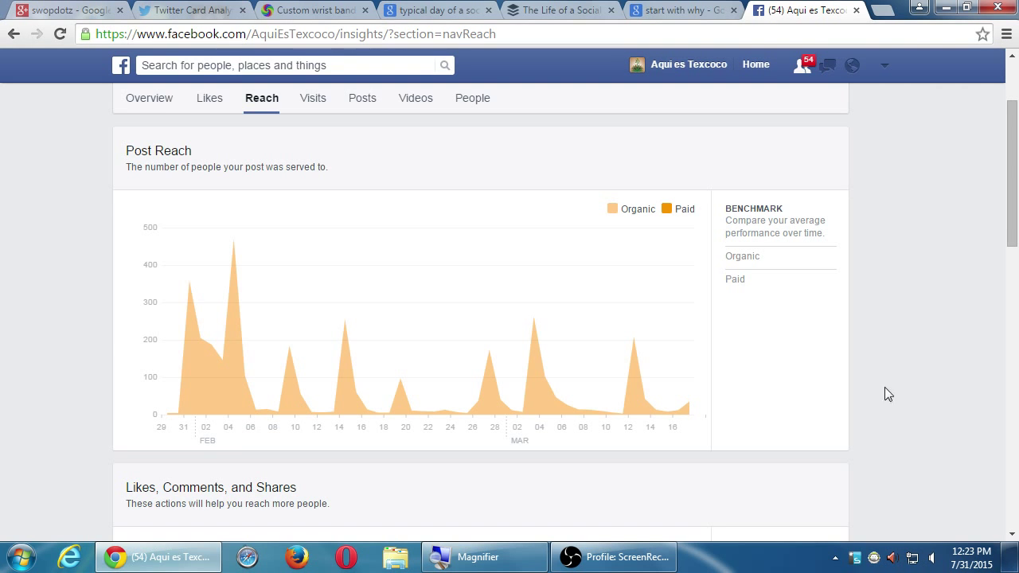
{"action": "scroll", "coordinate": [891, 388], "scroll_direction": "down", "scroll_amount": 8}
{"action": "scroll", "coordinate": [904, 388], "scroll_direction": "up", "scroll_amount": 8}
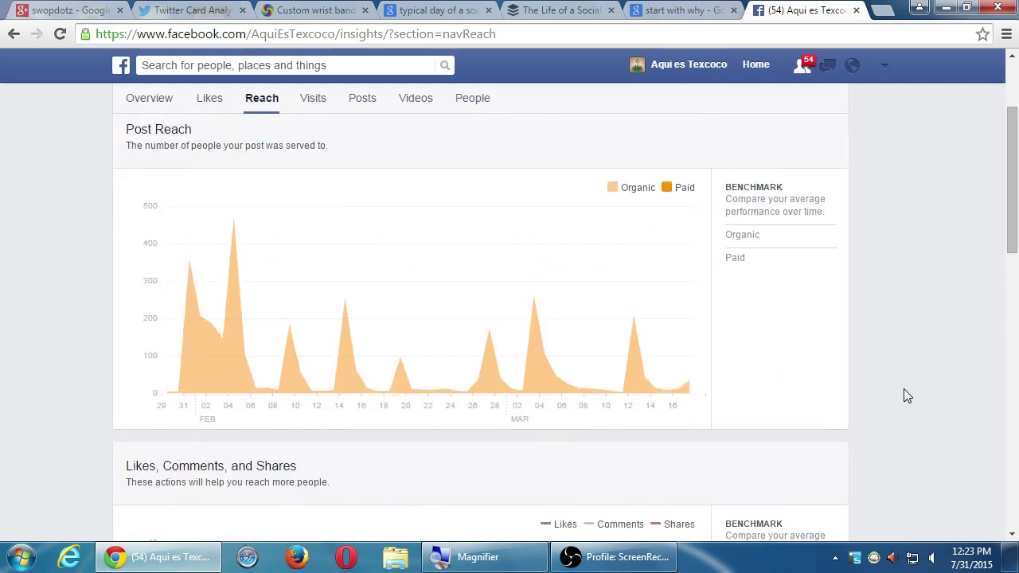
{"action": "scroll", "coordinate": [935, 400], "scroll_direction": "down", "scroll_amount": 10}
{"action": "scroll", "coordinate": [947, 402], "scroll_direction": "up", "scroll_amount": 10}
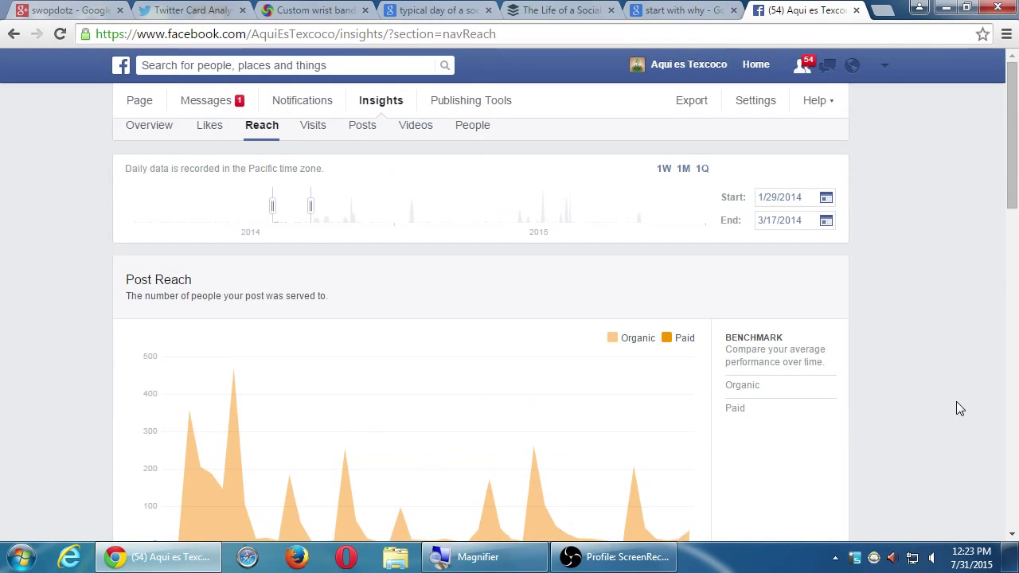
{"action": "scroll", "coordinate": [956, 402], "scroll_direction": "down", "scroll_amount": 1}
{"action": "scroll", "coordinate": [958, 403], "scroll_direction": "down", "scroll_amount": 1}
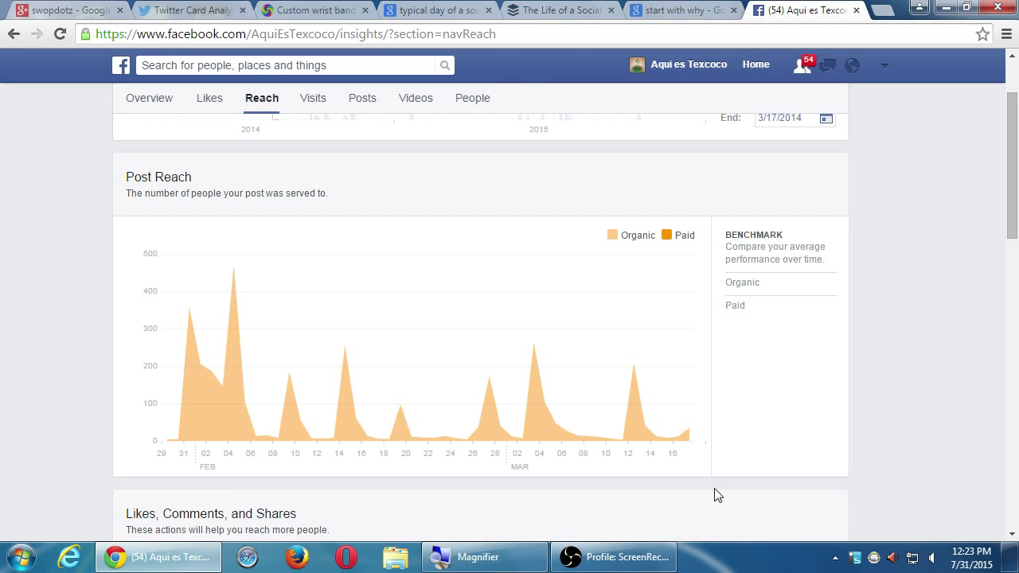
{"action": "scroll", "coordinate": [701, 490], "scroll_direction": "down", "scroll_amount": 3}
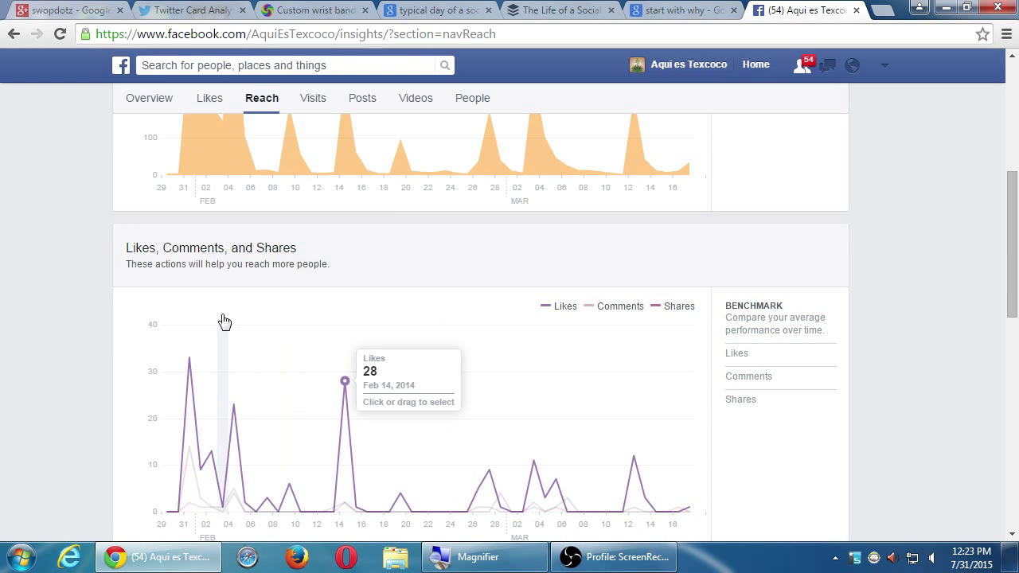
{"action": "scroll", "coordinate": [89, 338], "scroll_direction": "down", "scroll_amount": 1}
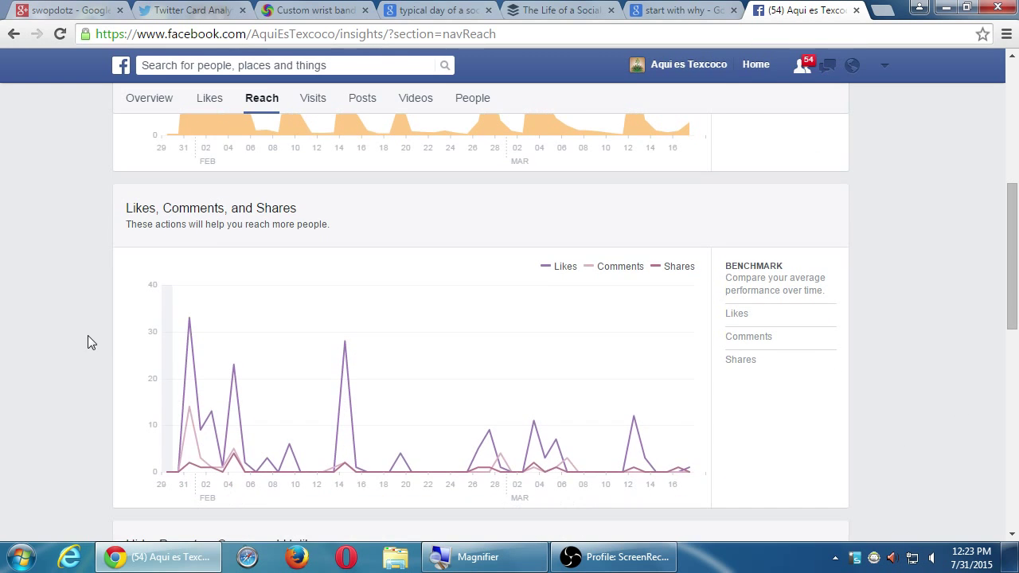
{"action": "mouse_move", "coordinate": [188, 322]}
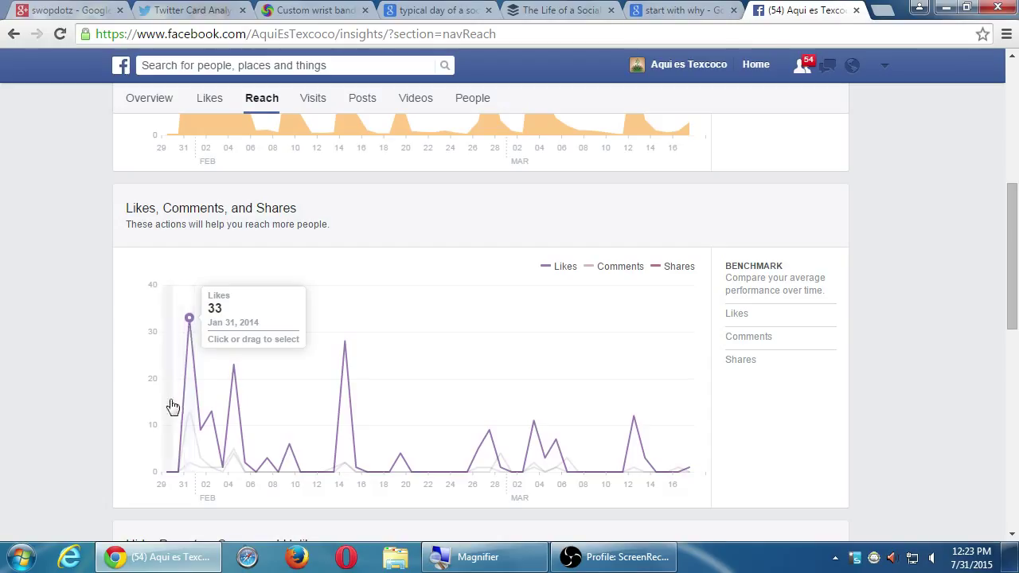
{"action": "mouse_move", "coordinate": [189, 455]}
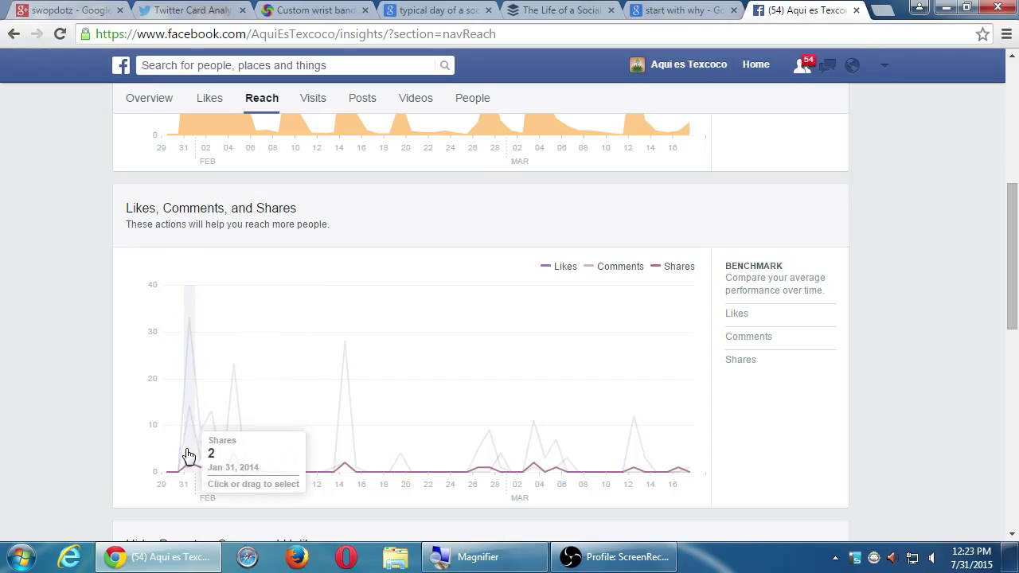
{"action": "mouse_move", "coordinate": [191, 417]}
{"action": "mouse_move", "coordinate": [231, 371]}
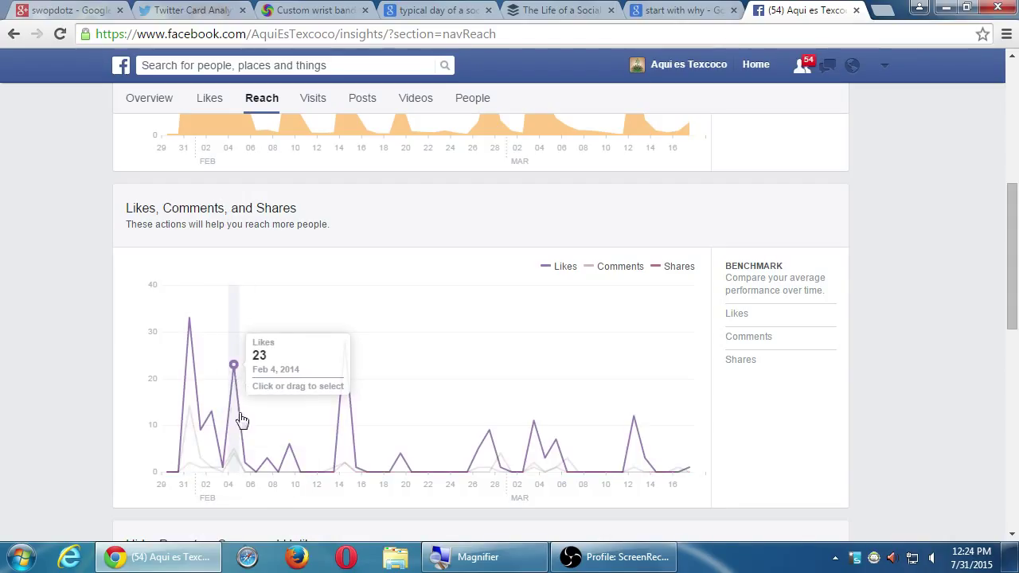
{"action": "mouse_move", "coordinate": [237, 460]}
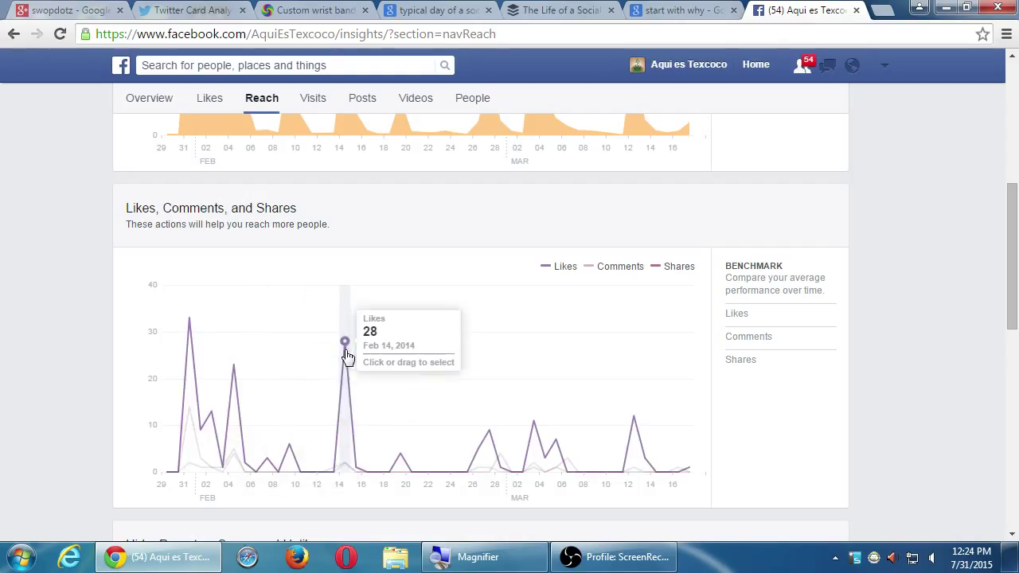
{"action": "mouse_move", "coordinate": [355, 153]}
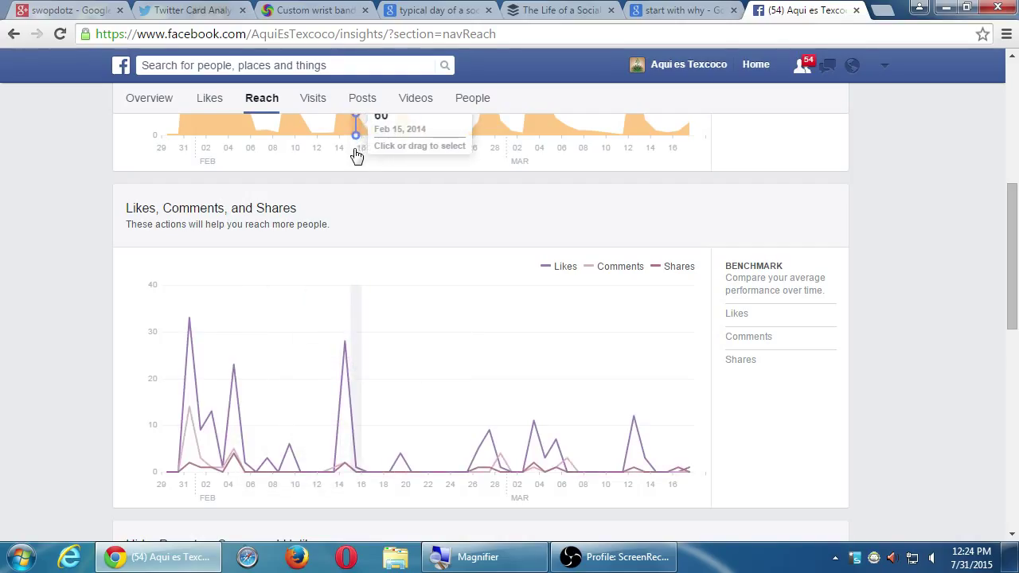
{"action": "key", "text": "ctrl+minus"}
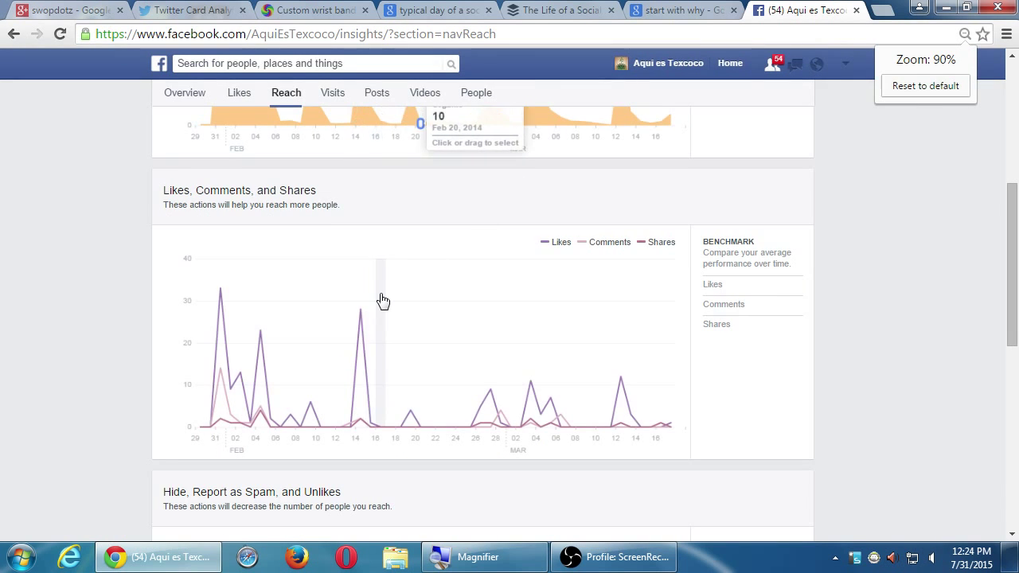
{"action": "scroll", "coordinate": [380, 300], "scroll_direction": "up", "scroll_amount": 2}
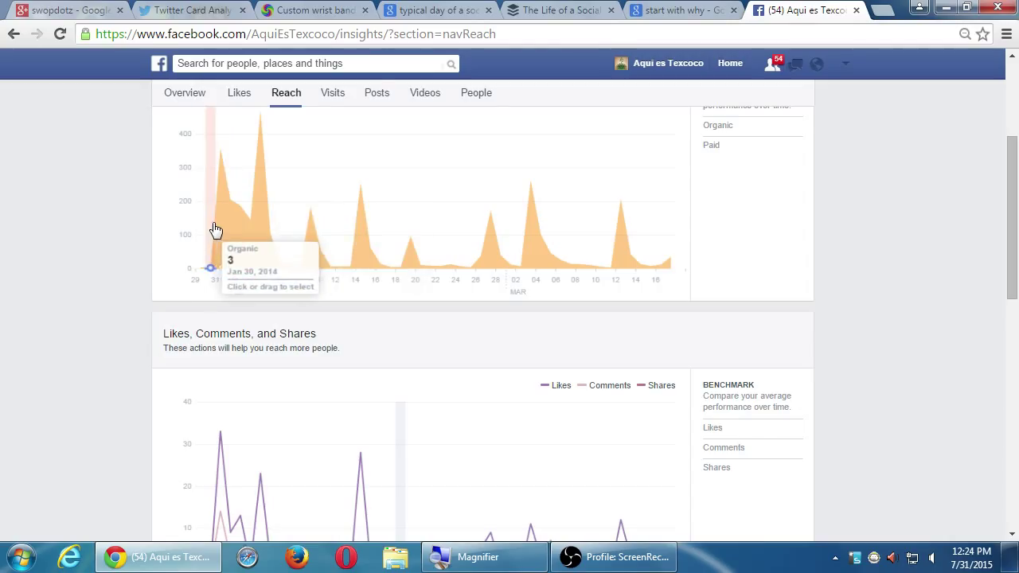
{"action": "key", "text": "ctrl+0"}
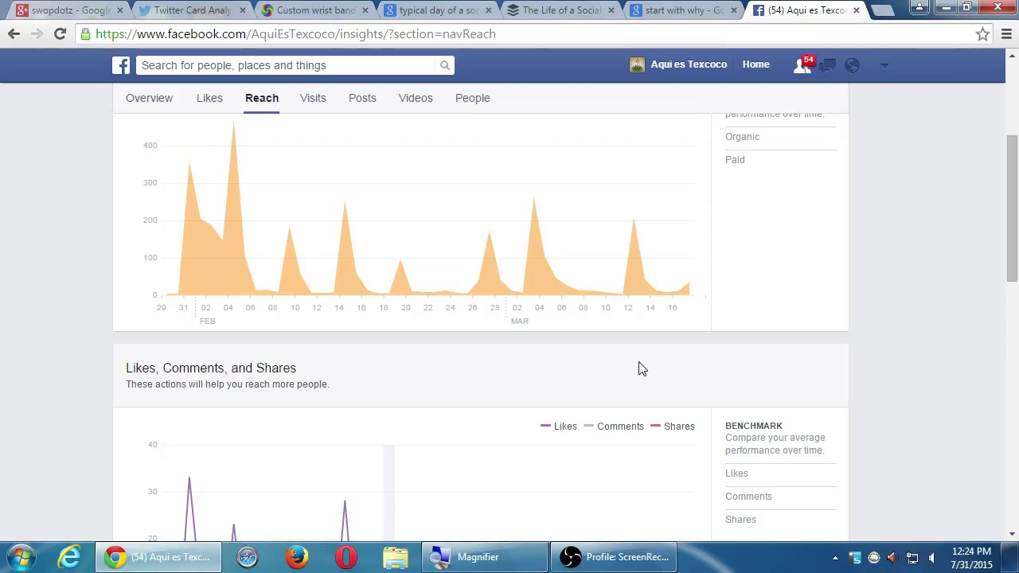
Step: Move the Reach range end forward in stages from 3/23/2014 to 5/14/2014
{"action": "scroll", "coordinate": [880, 367], "scroll_direction": "up", "scroll_amount": 3}
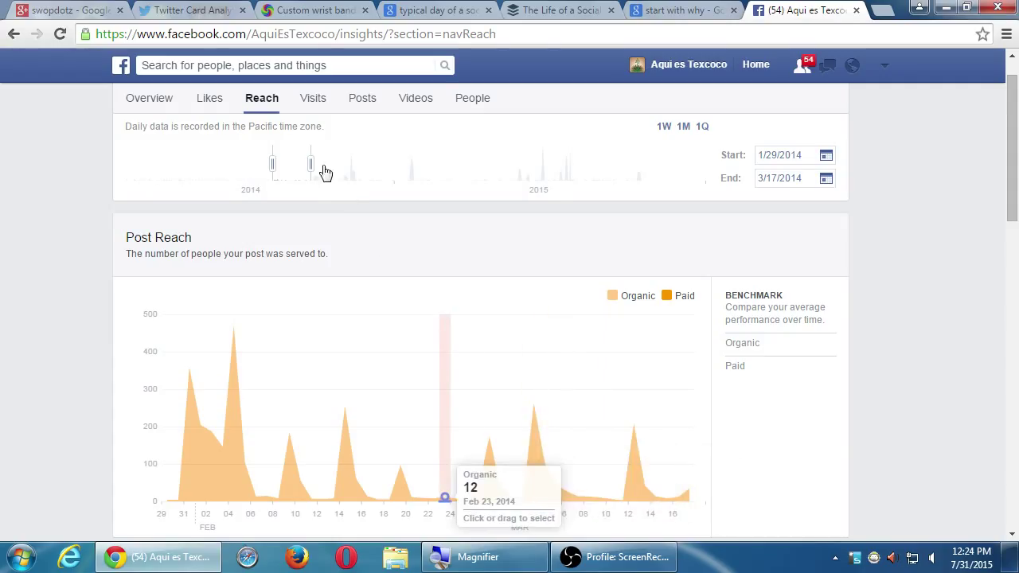
{"action": "left_click_drag", "start_coordinate": [310, 164], "coordinate": [323, 165]}
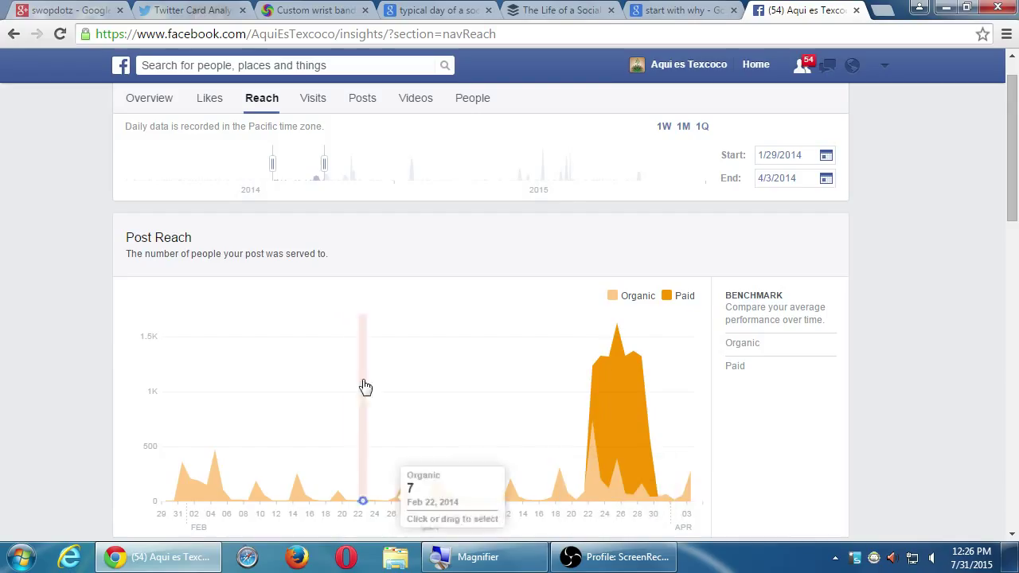
{"action": "left_click_drag", "start_coordinate": [325, 156], "coordinate": [337, 159]}
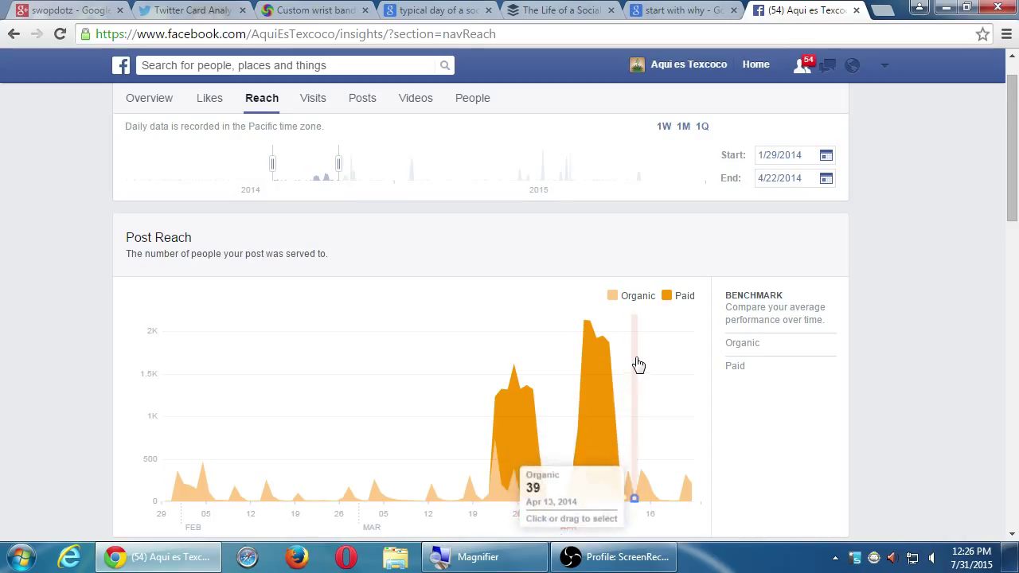
{"action": "left_click_drag", "start_coordinate": [339, 161], "coordinate": [356, 160]}
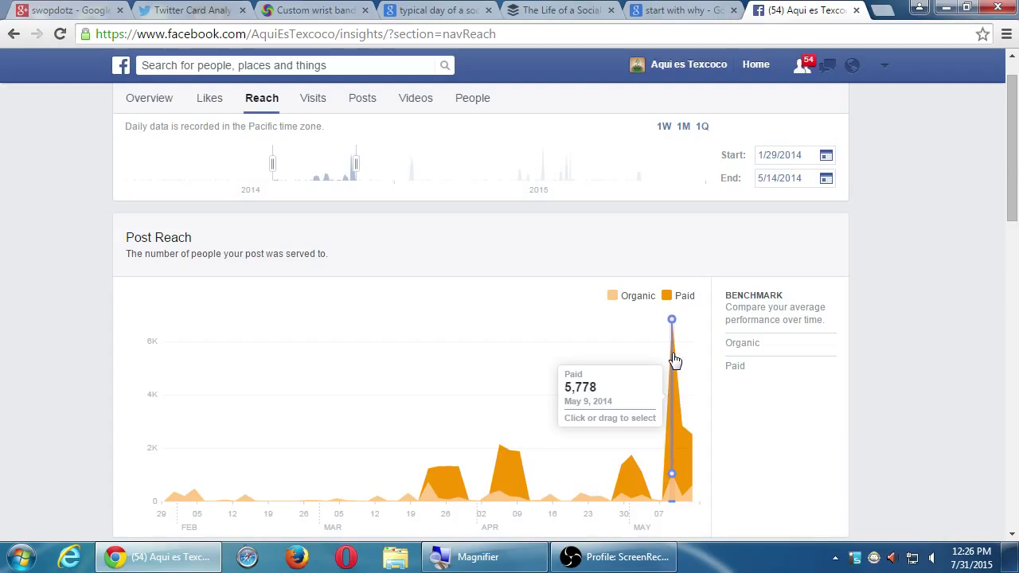
{"action": "scroll", "coordinate": [728, 461], "scroll_direction": "down", "scroll_amount": 4}
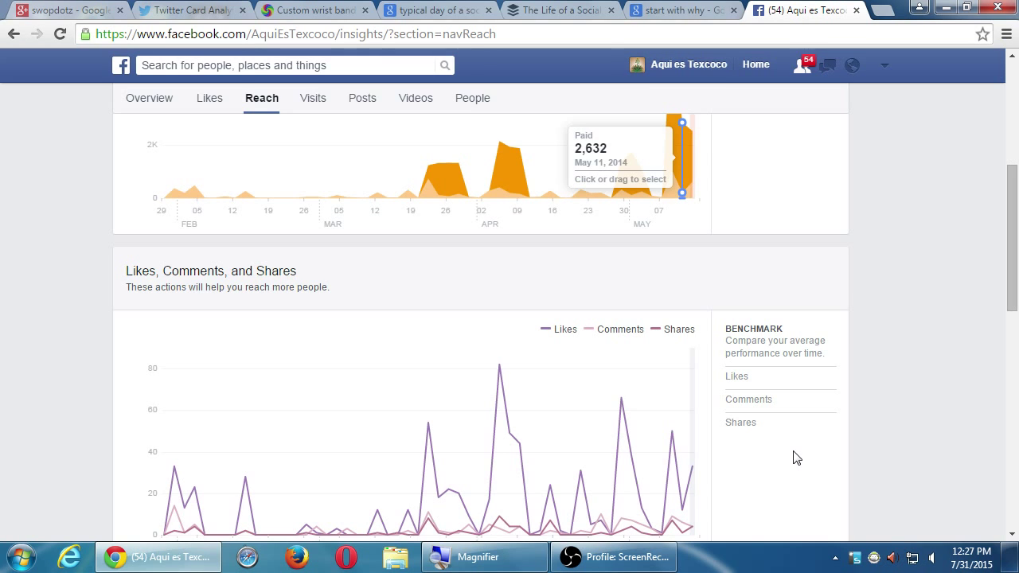
Step: Review the Your Fans age, gender, country and city breakdown, then go back to the Overview
{"action": "scroll", "coordinate": [947, 403], "scroll_direction": "up", "scroll_amount": 3}
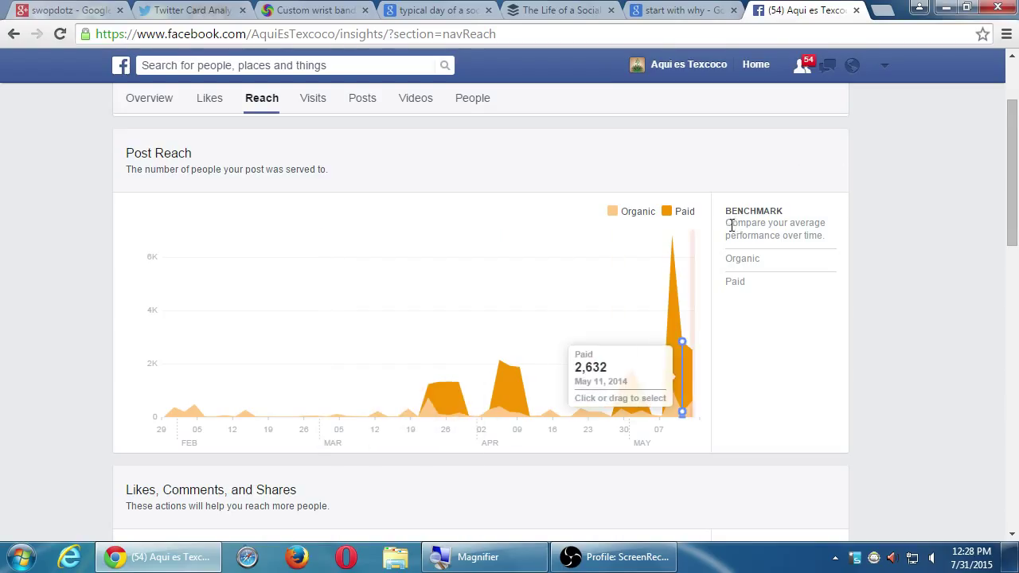
{"action": "scroll", "coordinate": [764, 204], "scroll_direction": "up", "scroll_amount": 2}
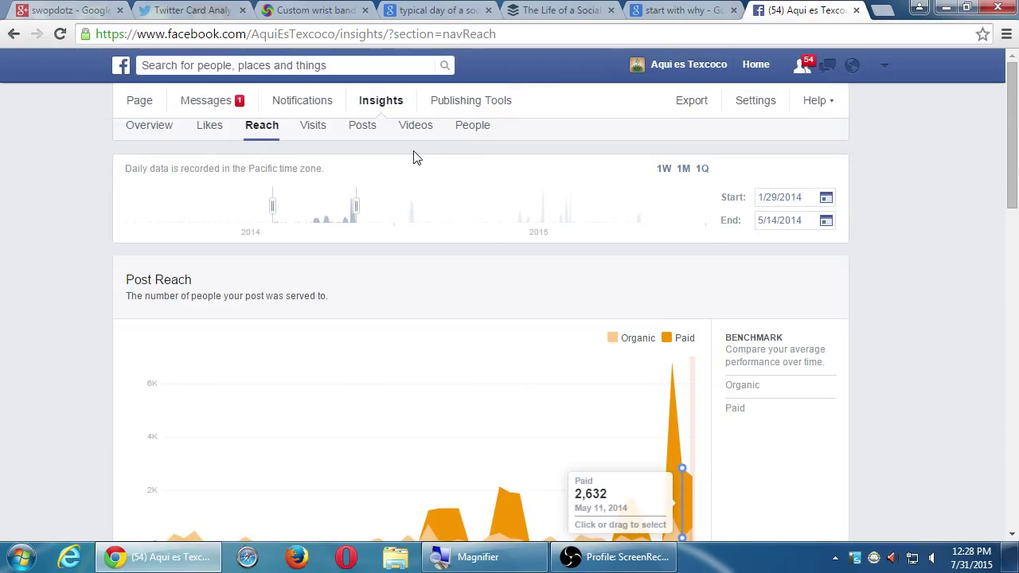
{"action": "left_click", "coordinate": [466, 132]}
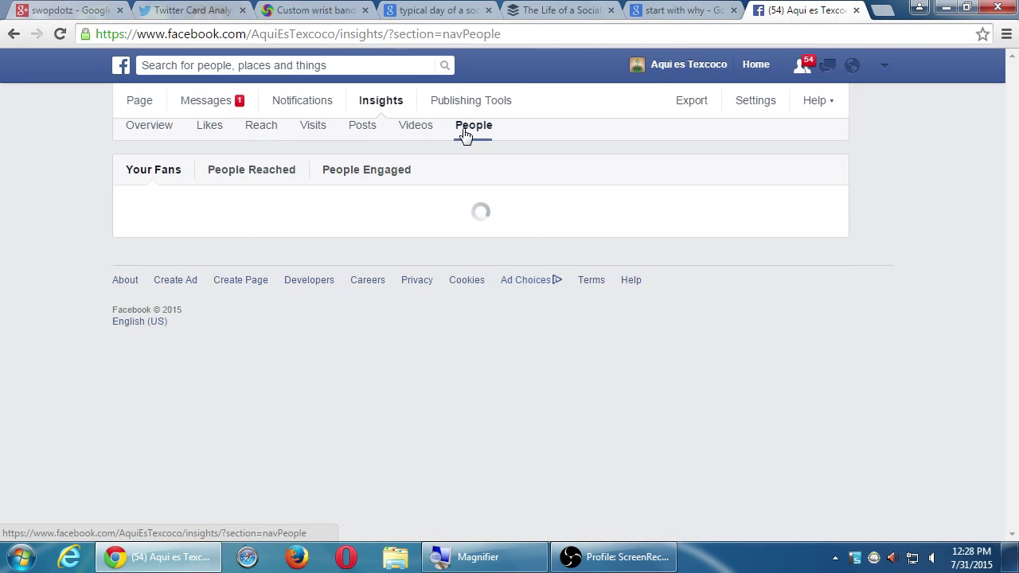
{"action": "left_click", "coordinate": [140, 132]}
Step: Look over the Insights Overview, then show the Reach chart spanning 1/29/2014 to 5/14/2014
{"action": "scroll", "coordinate": [49, 253], "scroll_direction": "down", "scroll_amount": 10}
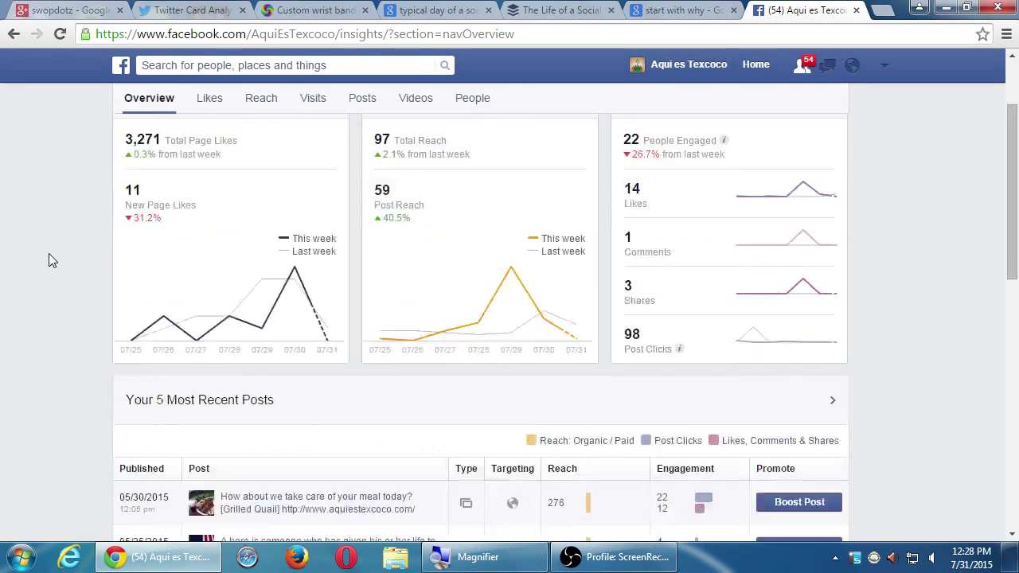
{"action": "scroll", "coordinate": [46, 254], "scroll_direction": "up", "scroll_amount": 10}
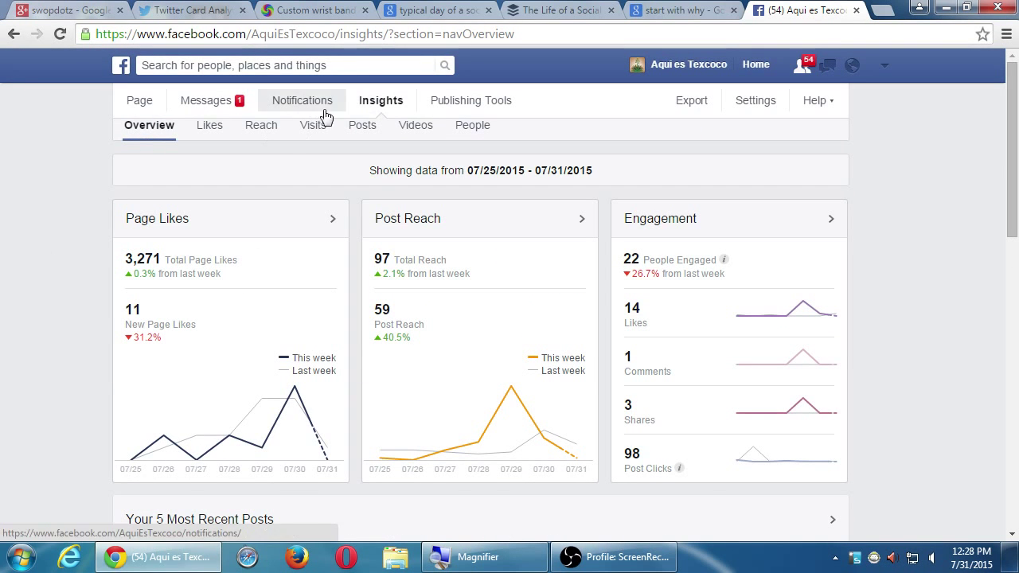
{"action": "scroll", "coordinate": [73, 328], "scroll_direction": "down", "scroll_amount": 10}
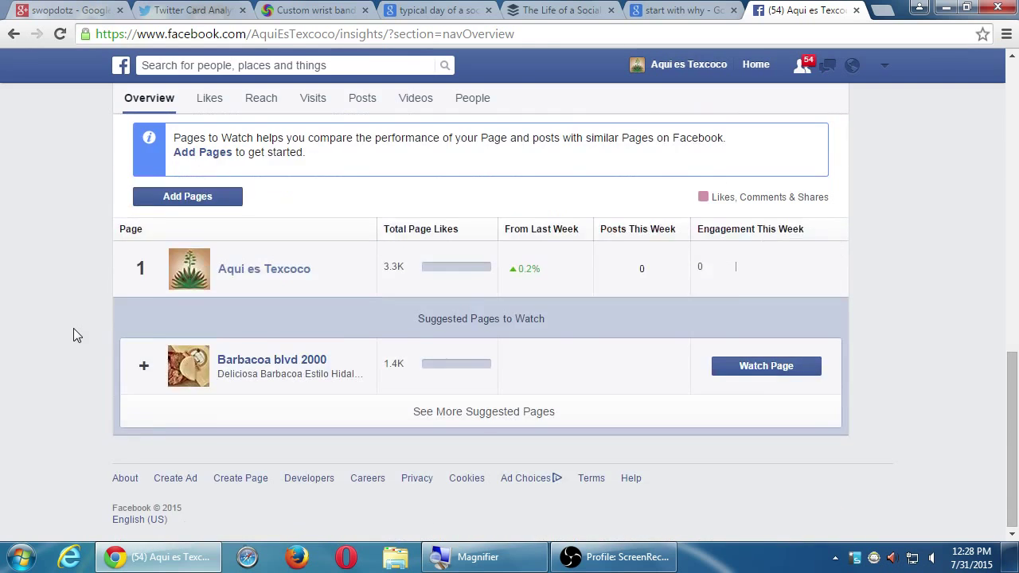
{"action": "scroll", "coordinate": [73, 328], "scroll_direction": "up", "scroll_amount": 1}
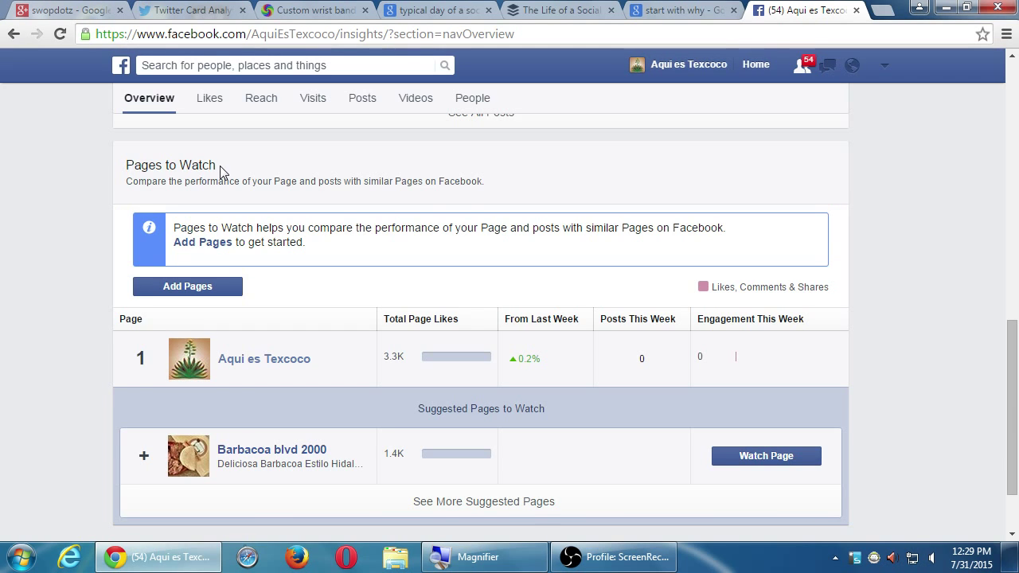
{"action": "scroll", "coordinate": [801, 343], "scroll_direction": "up", "scroll_amount": 10}
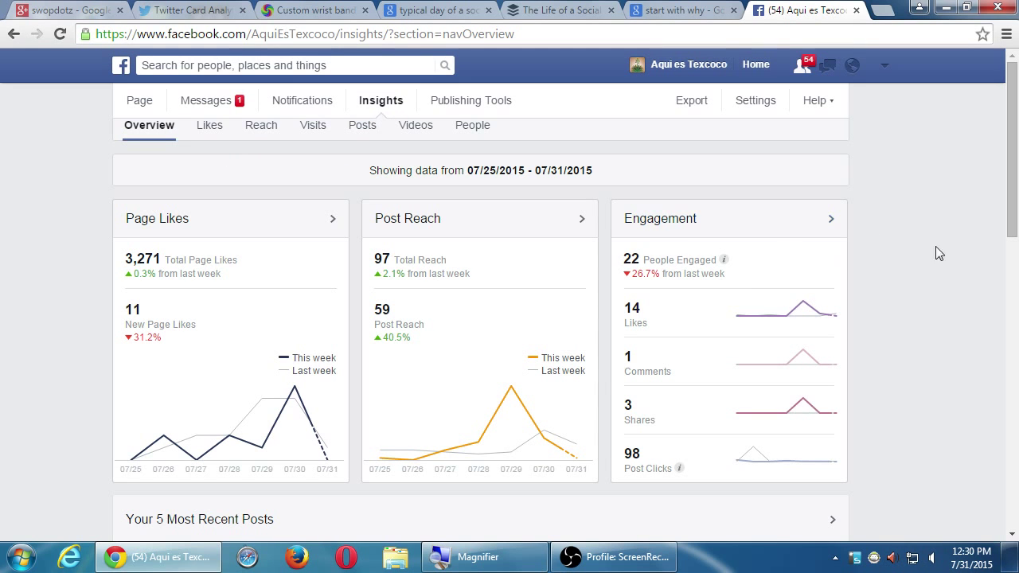
{"action": "scroll", "coordinate": [930, 361], "scroll_direction": "down", "scroll_amount": 8}
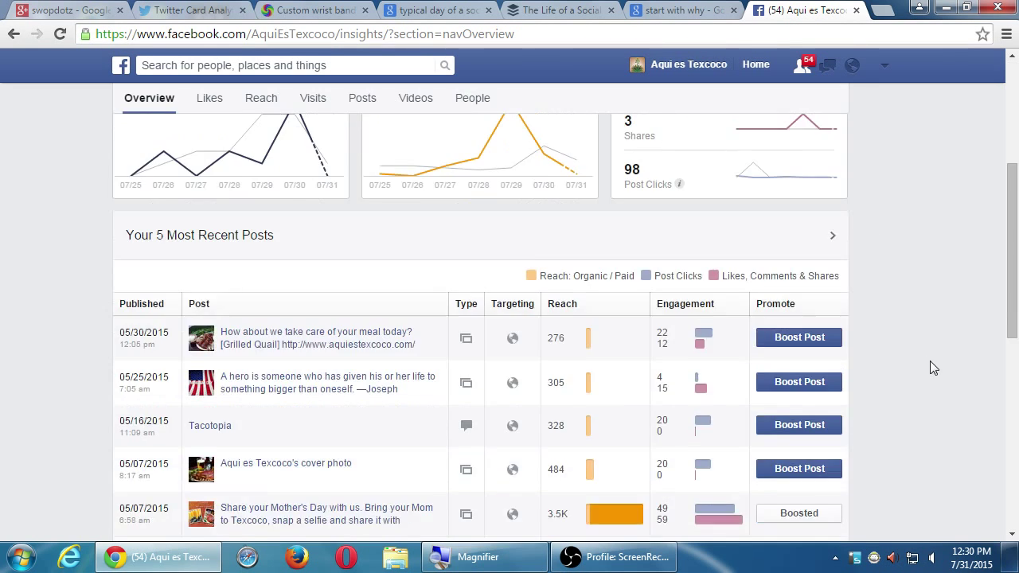
{"action": "scroll", "coordinate": [930, 361], "scroll_direction": "up", "scroll_amount": 2}
{"action": "scroll", "coordinate": [930, 361], "scroll_direction": "down", "scroll_amount": 5}
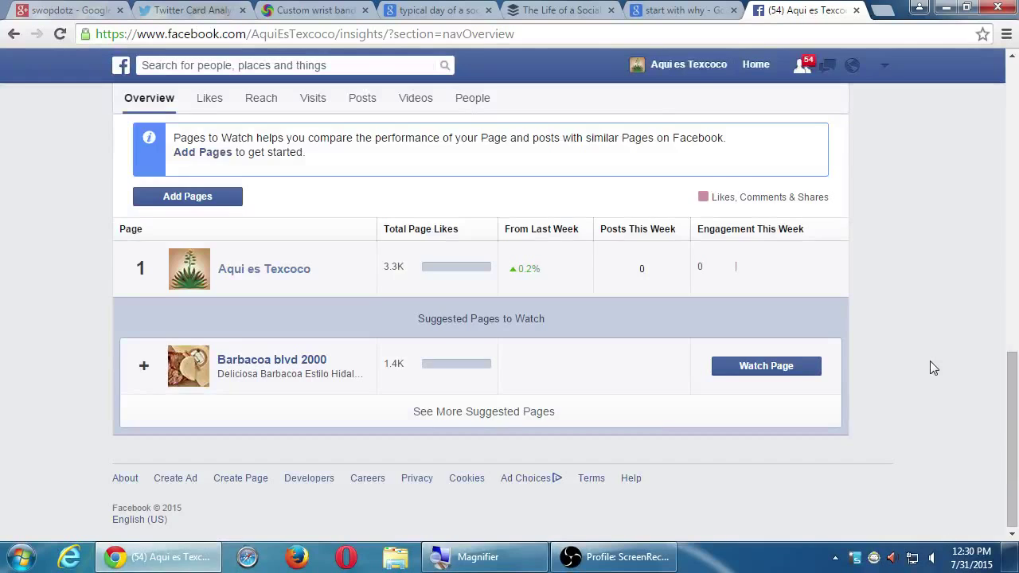
{"action": "scroll", "coordinate": [930, 361], "scroll_direction": "up", "scroll_amount": 10}
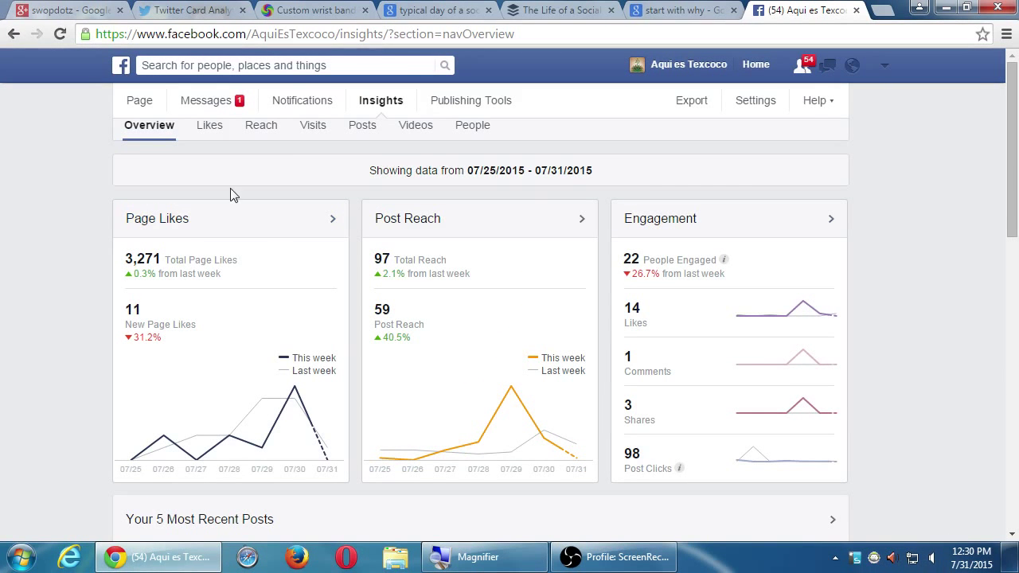
{"action": "left_click", "coordinate": [271, 138]}
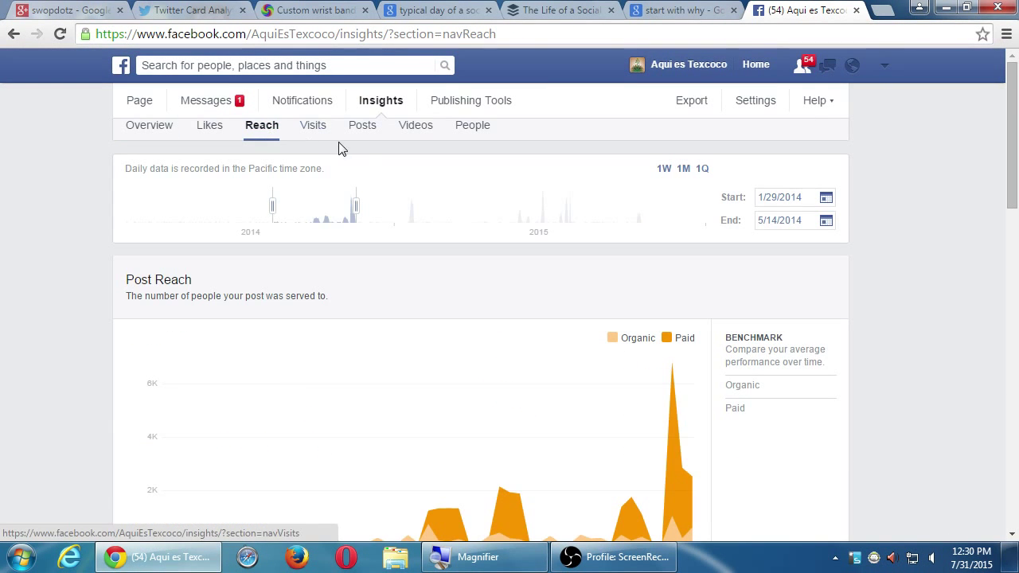
Step: Check in Posts insights when fans are online: about 3,010–3,054 daily, peaking near 1,500 hourly
{"action": "left_click", "coordinate": [363, 131]}
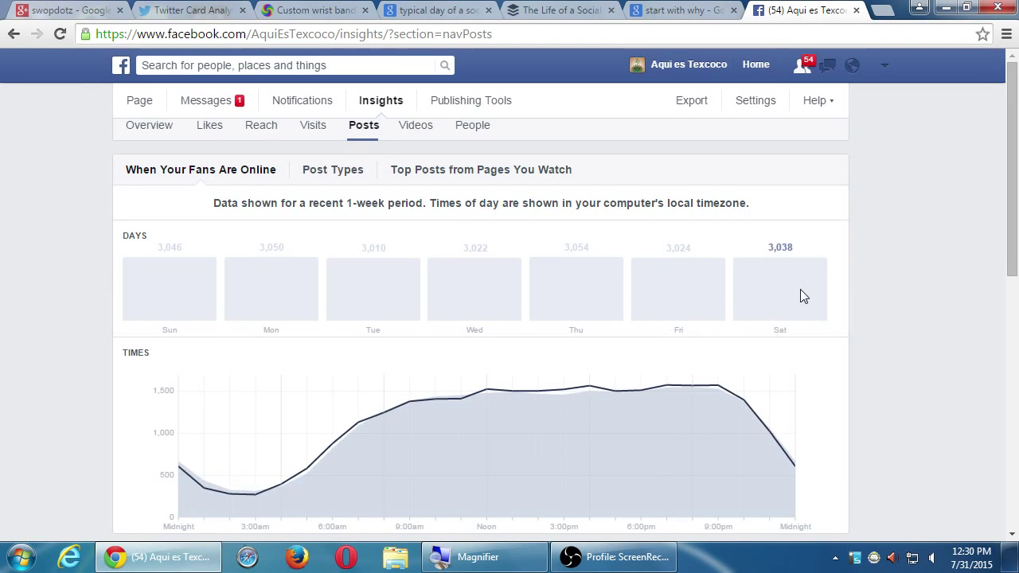
{"action": "scroll", "coordinate": [905, 329], "scroll_direction": "down", "scroll_amount": 1}
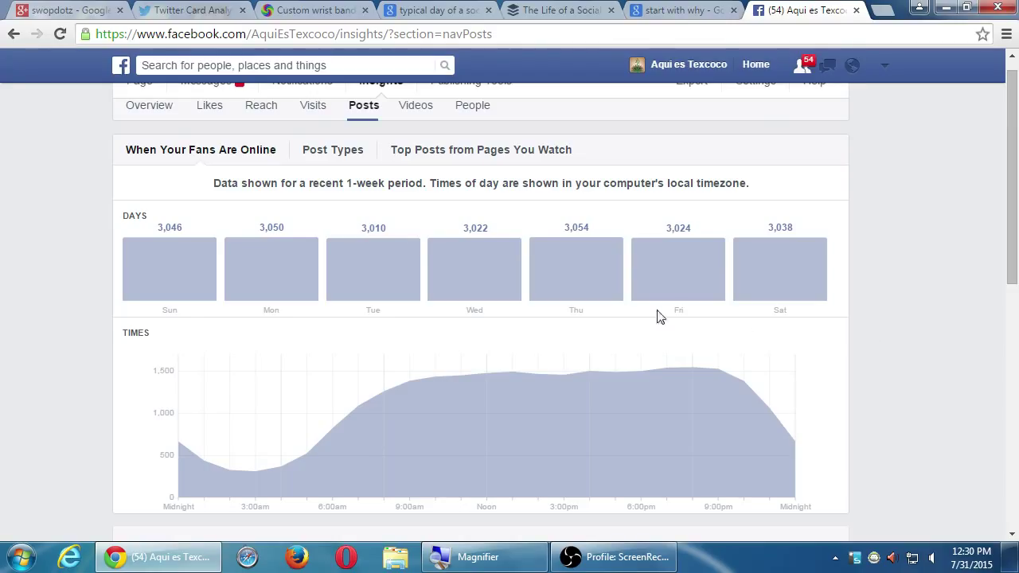
{"action": "mouse_move", "coordinate": [585, 277]}
{"action": "mouse_move", "coordinate": [271, 255]}
{"action": "mouse_move", "coordinate": [686, 269]}
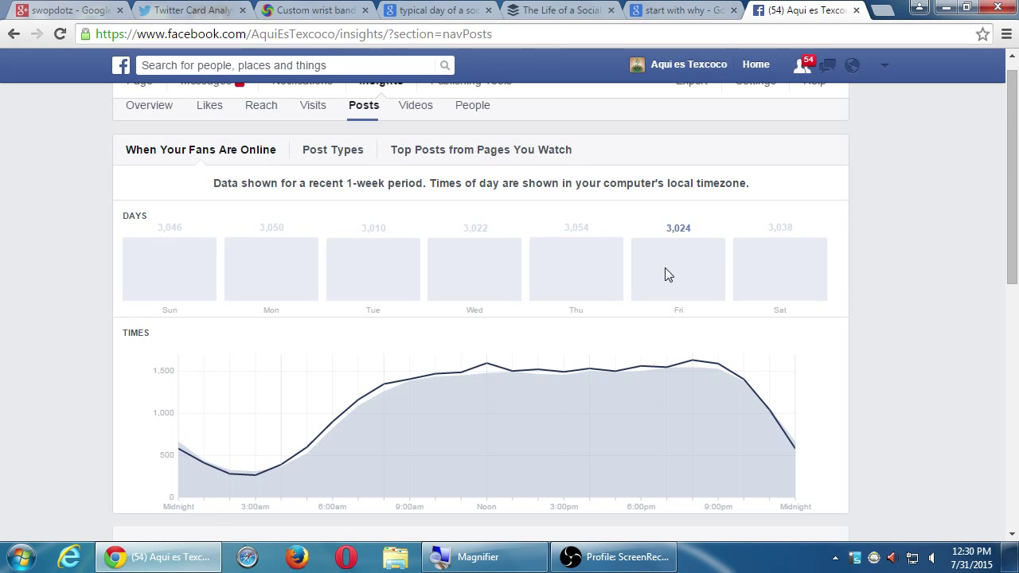
{"action": "mouse_move", "coordinate": [359, 277]}
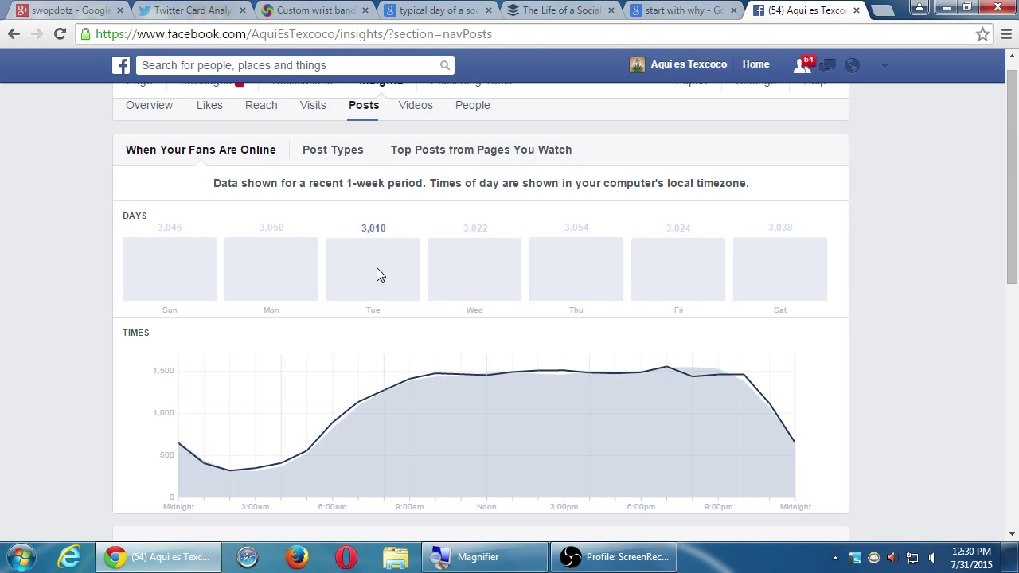
Step: Scroll to All Posts Published, where boosted Mother's Day posts lead reach at 6.8K and 3.5K
{"action": "scroll", "coordinate": [955, 368], "scroll_direction": "down", "scroll_amount": 1}
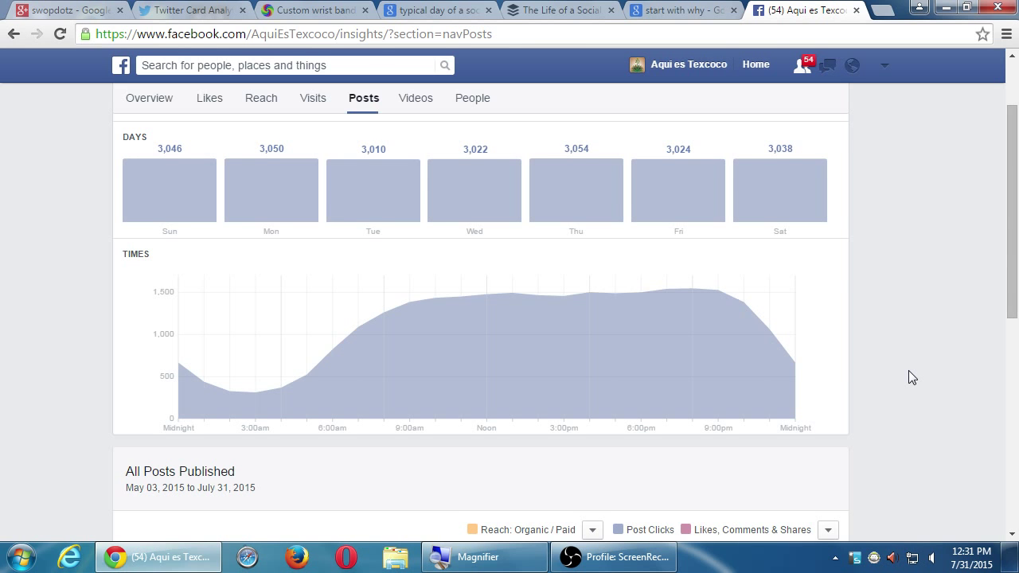
{"action": "scroll", "coordinate": [912, 378], "scroll_direction": "down", "scroll_amount": 4}
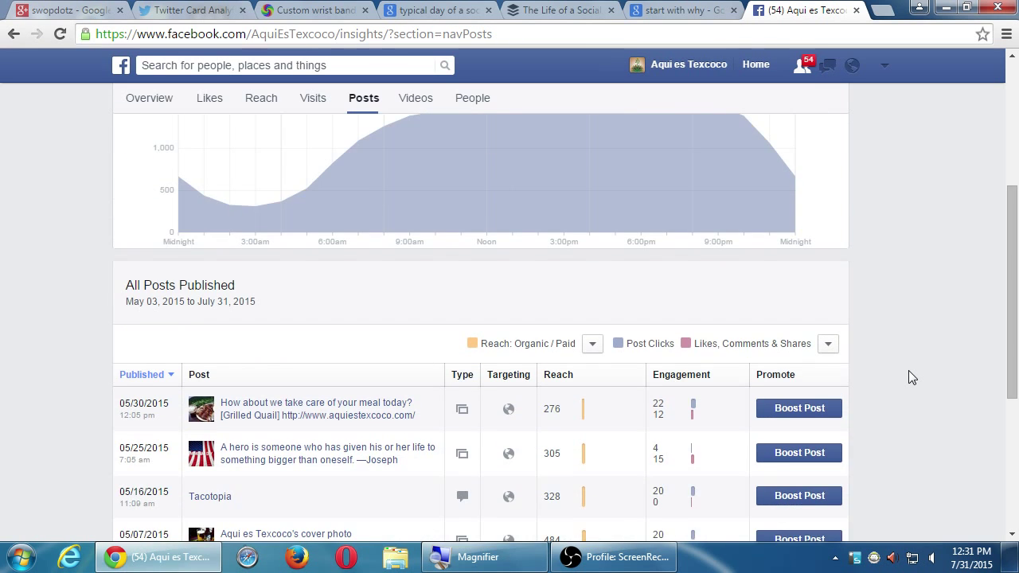
{"action": "scroll", "coordinate": [912, 378], "scroll_direction": "down", "scroll_amount": 2}
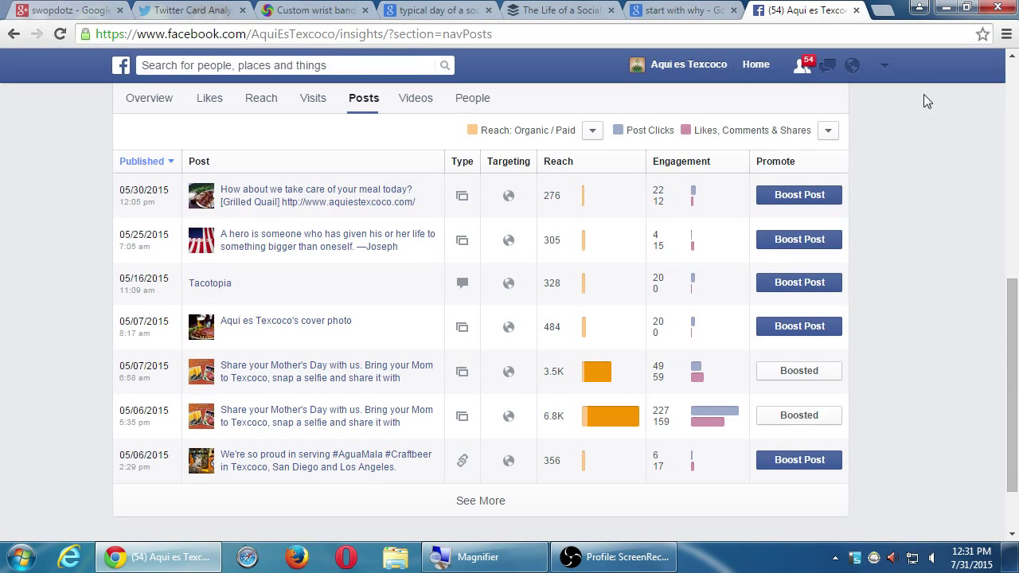
{"action": "left_click", "coordinate": [886, 69]}
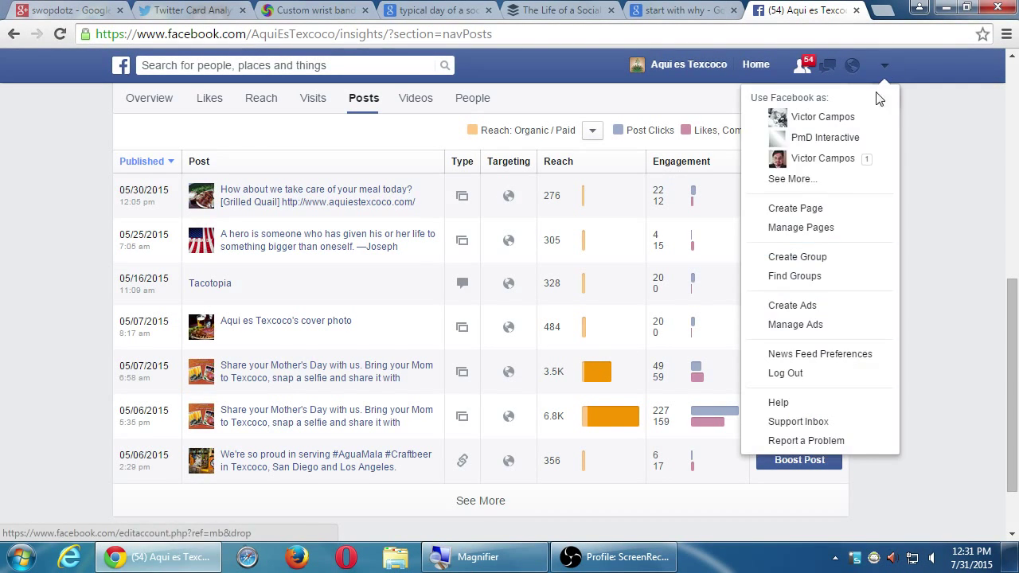
Step: Move between the Pages list, the Aqui es Texcoco Page and the News Feed
{"action": "left_click", "coordinate": [804, 180]}
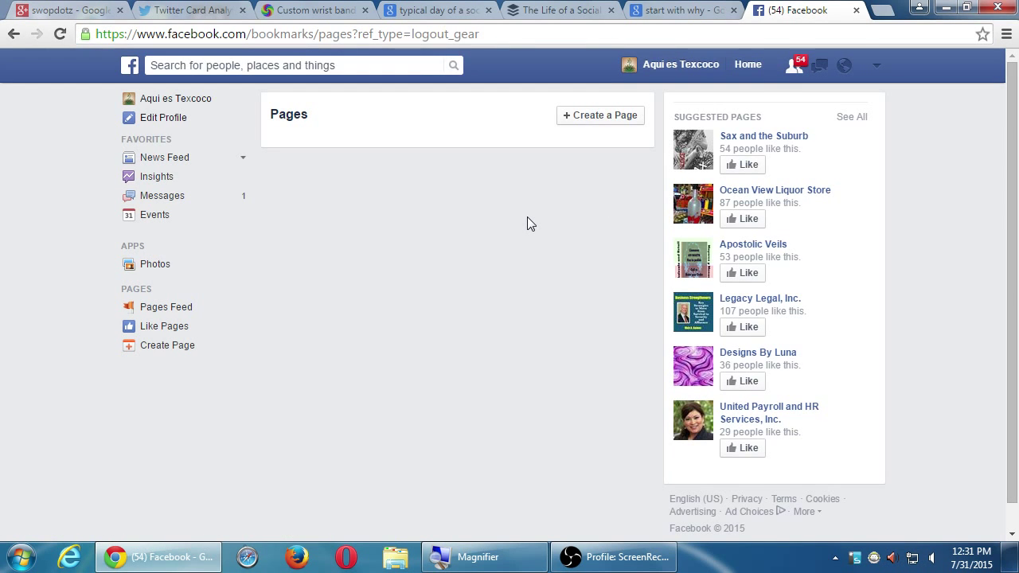
{"action": "left_click", "coordinate": [696, 64]}
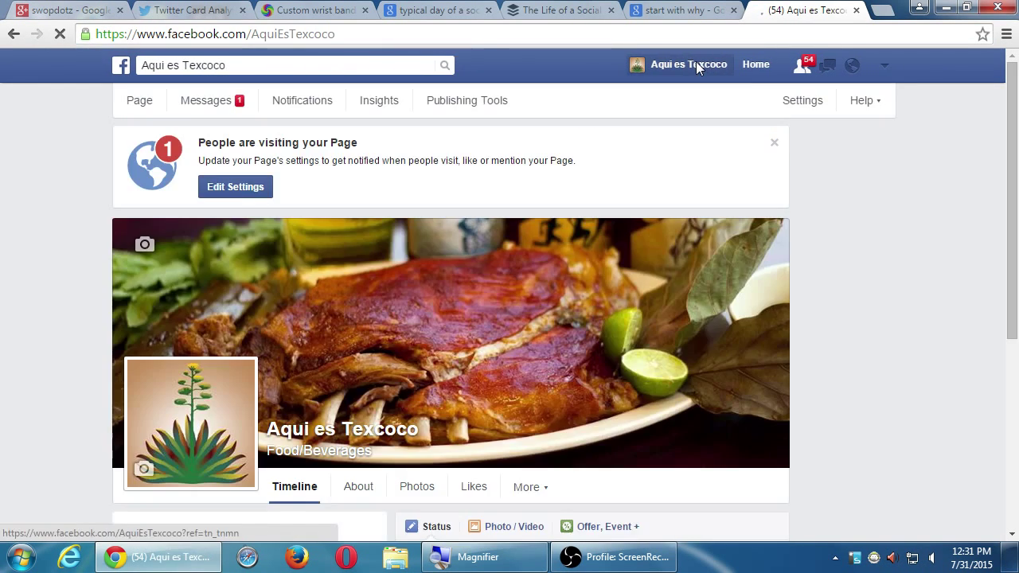
{"action": "left_click", "coordinate": [757, 68]}
{"action": "left_click", "coordinate": [874, 69]}
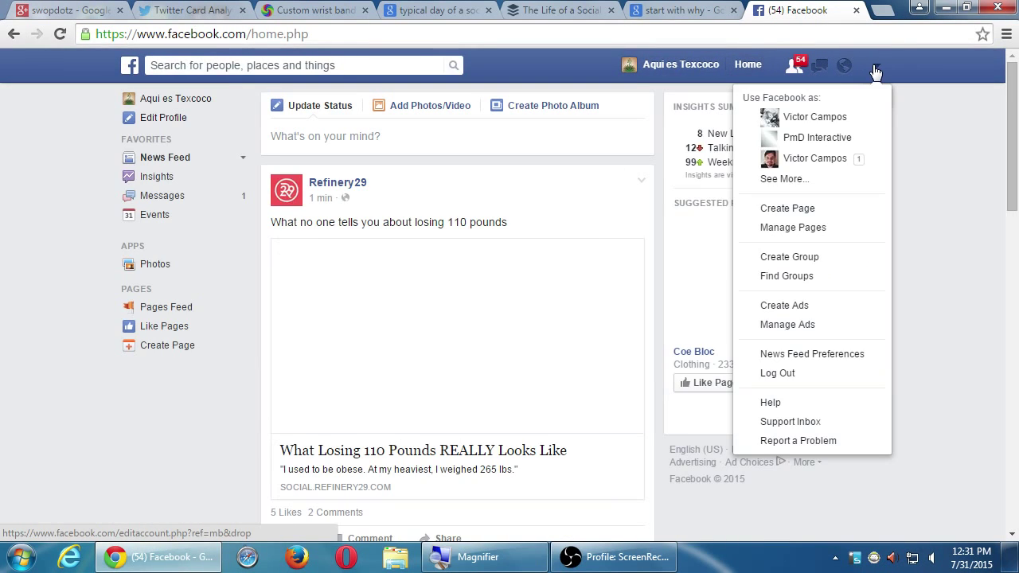
{"action": "left_click", "coordinate": [812, 176]}
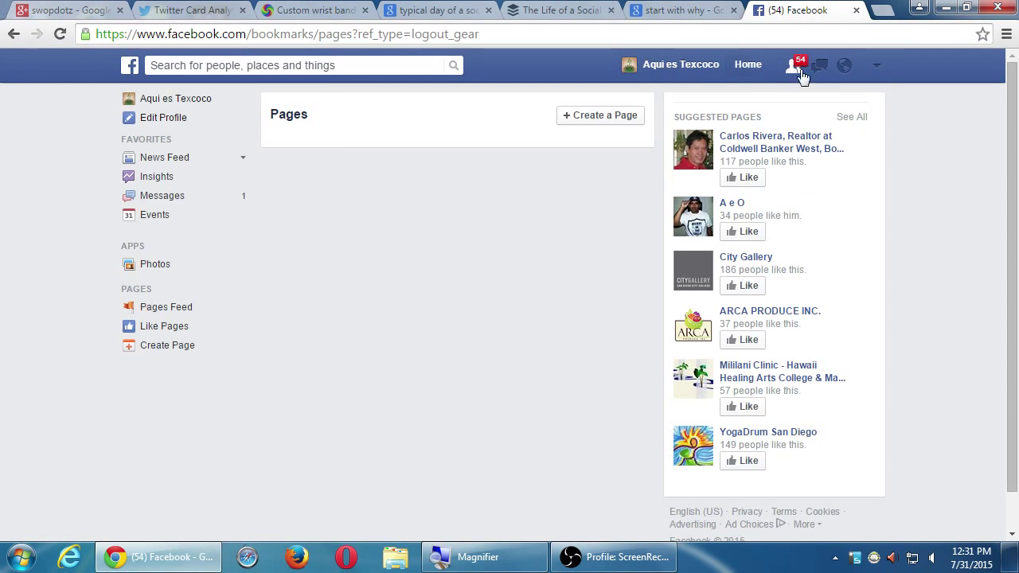
{"action": "left_click", "coordinate": [671, 68]}
Step: Use Facebook as the personal profile and list all managed Pages, including swopdotz and SunGlassable
{"action": "left_click", "coordinate": [882, 67]}
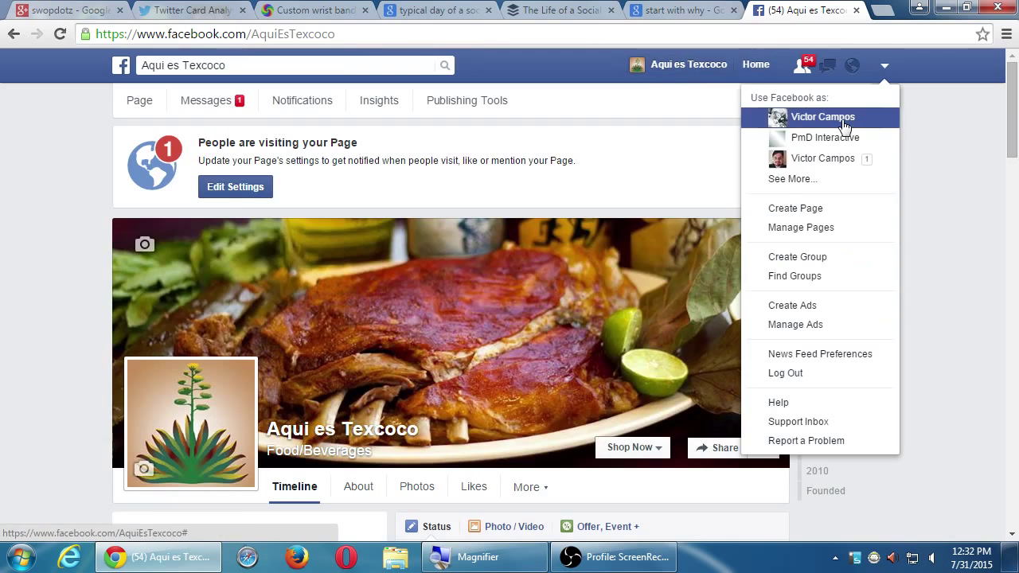
{"action": "left_click", "coordinate": [842, 124]}
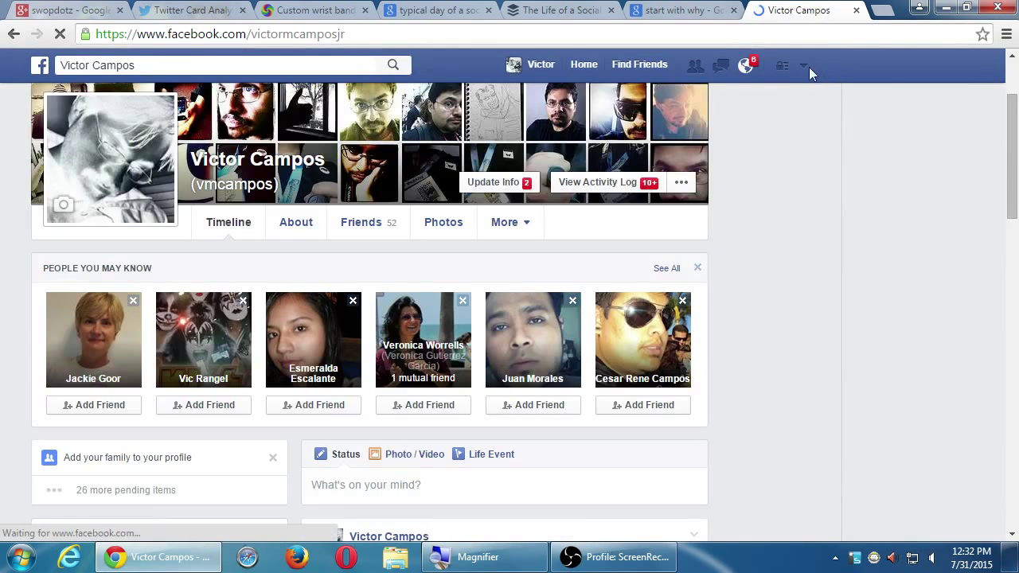
{"action": "left_click", "coordinate": [806, 66]}
{"action": "left_click", "coordinate": [757, 179]}
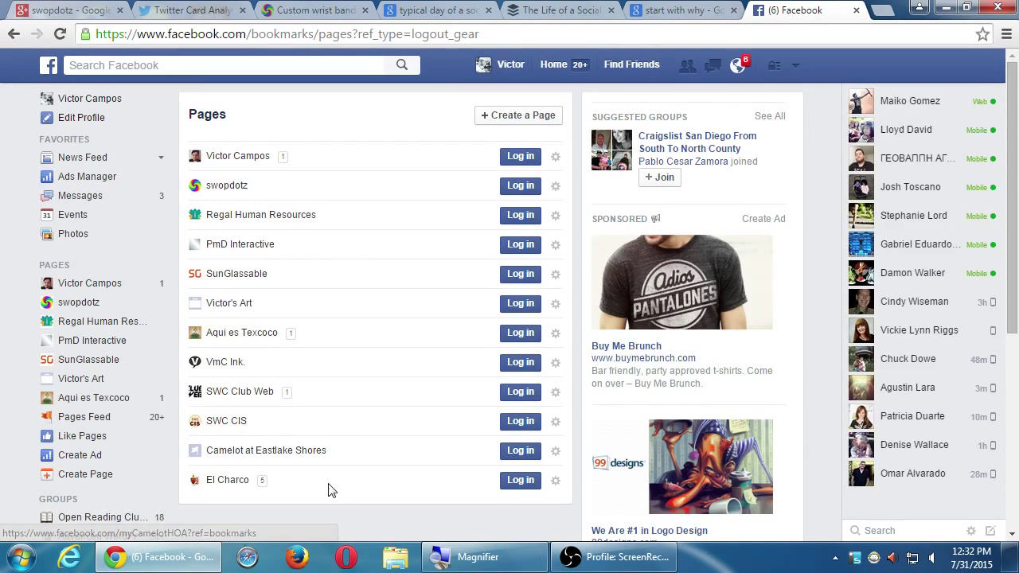
{"action": "key", "text": "ctrl+f"}
{"action": "type", "text": "bak"}
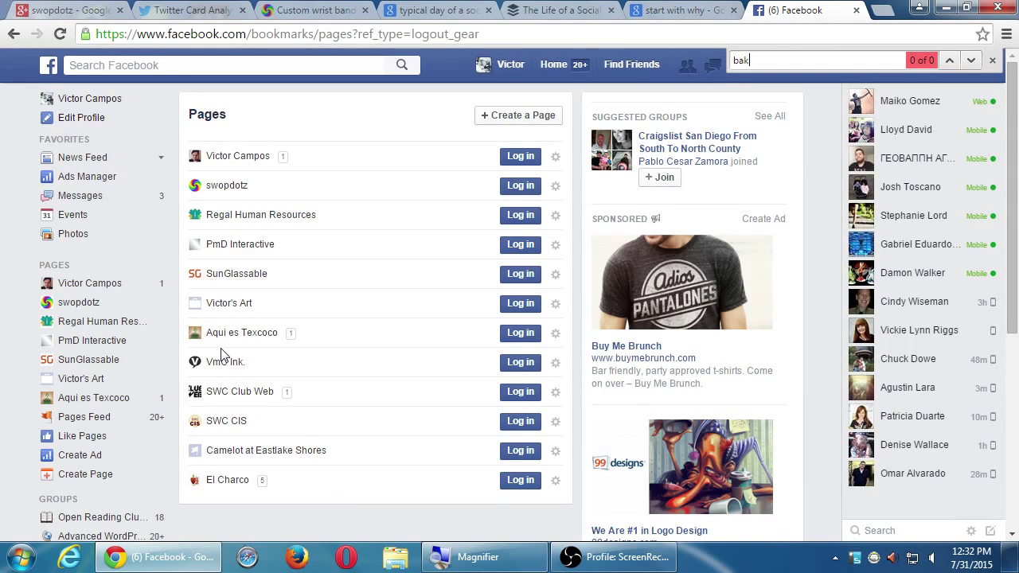
{"action": "left_click", "coordinate": [239, 310]}
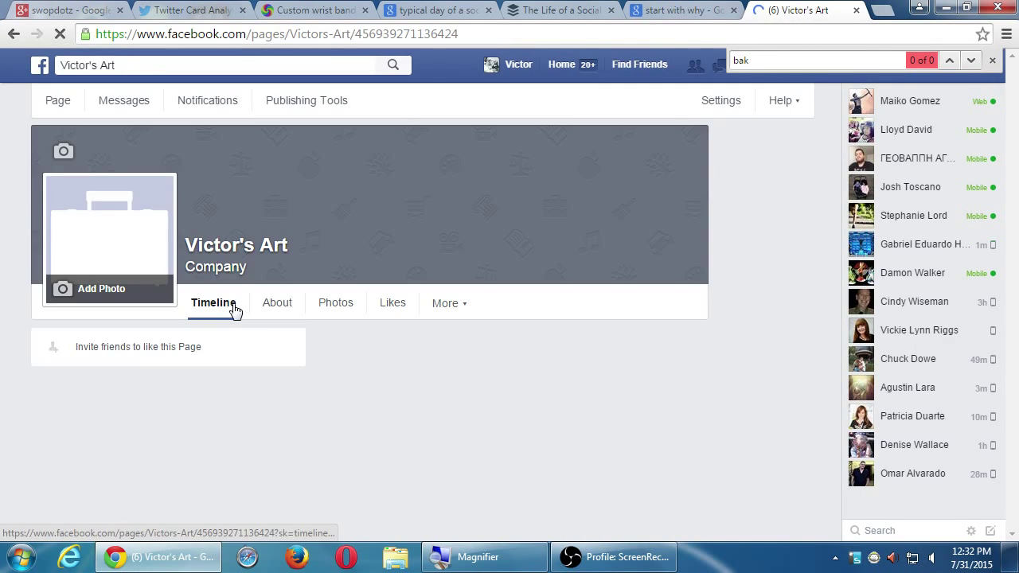
{"action": "key", "text": "alt+Left"}
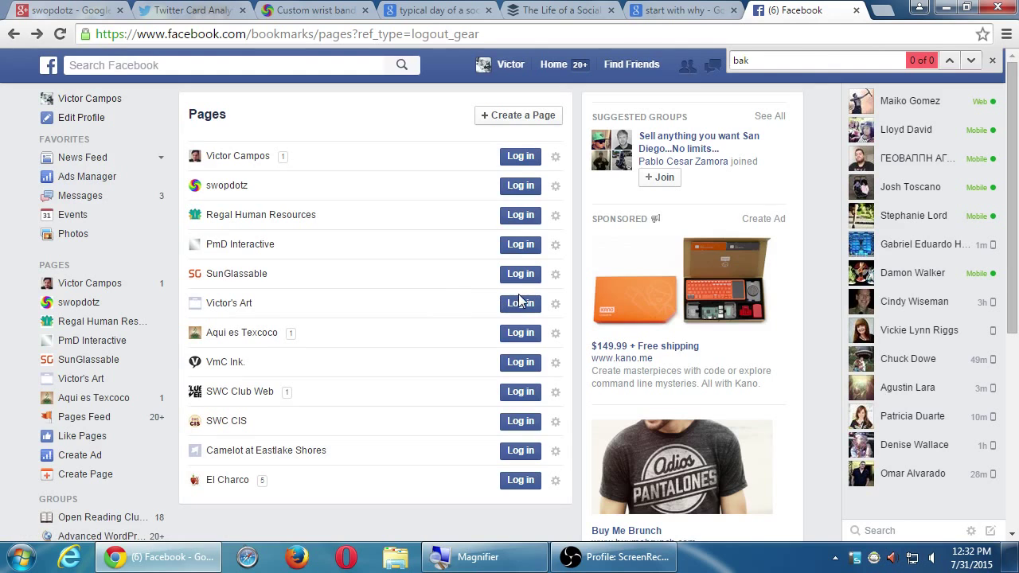
{"action": "left_click", "coordinate": [519, 302]}
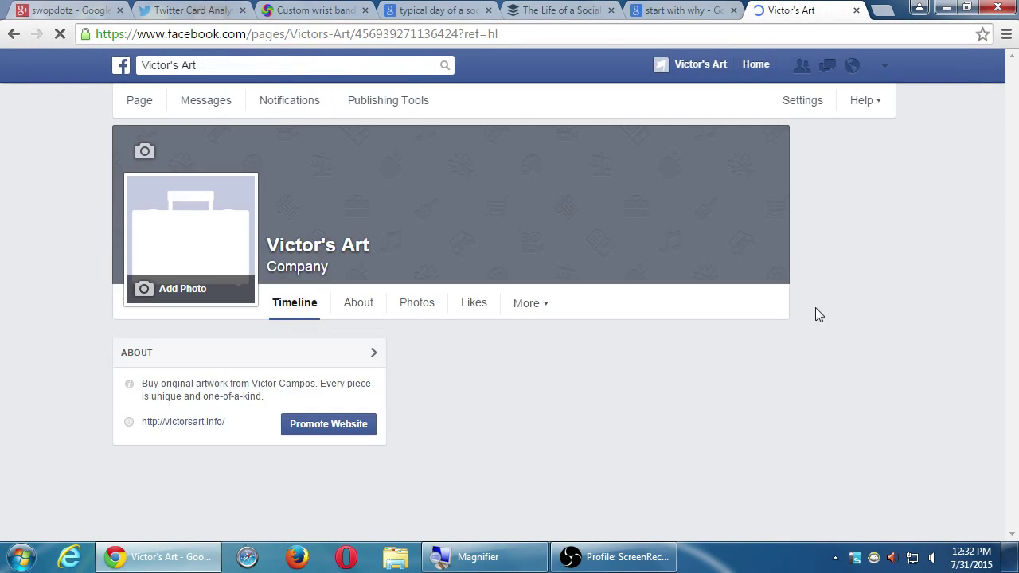
{"action": "scroll", "coordinate": [873, 314], "scroll_direction": "down", "scroll_amount": 4}
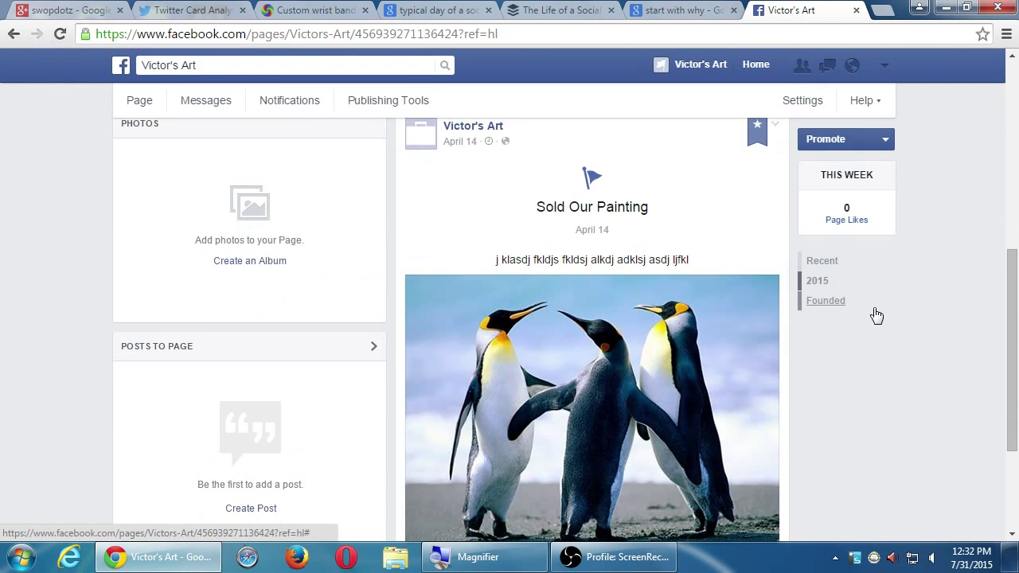
{"action": "scroll", "coordinate": [876, 317], "scroll_direction": "up", "scroll_amount": 6}
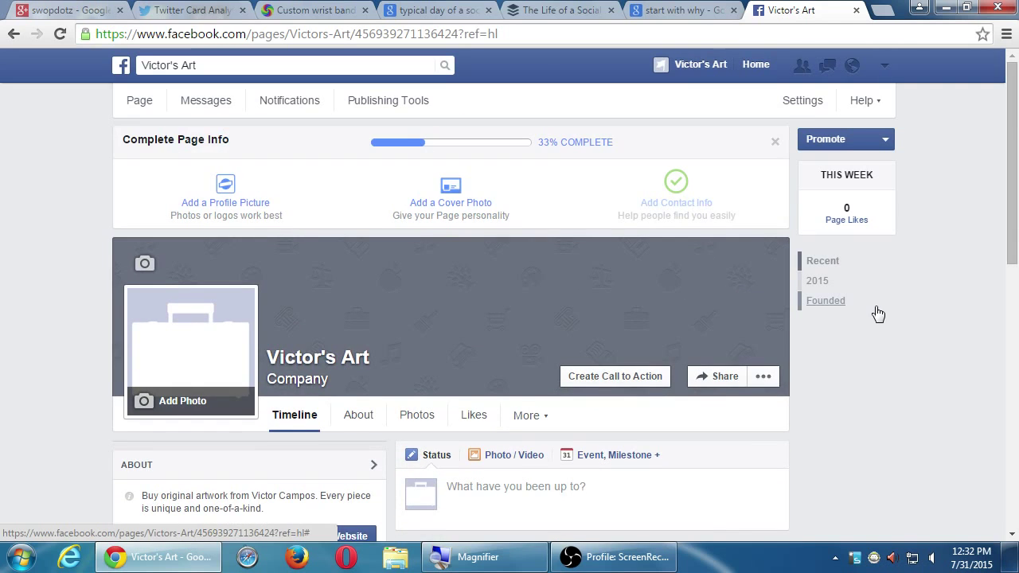
{"action": "scroll", "coordinate": [880, 313], "scroll_direction": "down", "scroll_amount": 1}
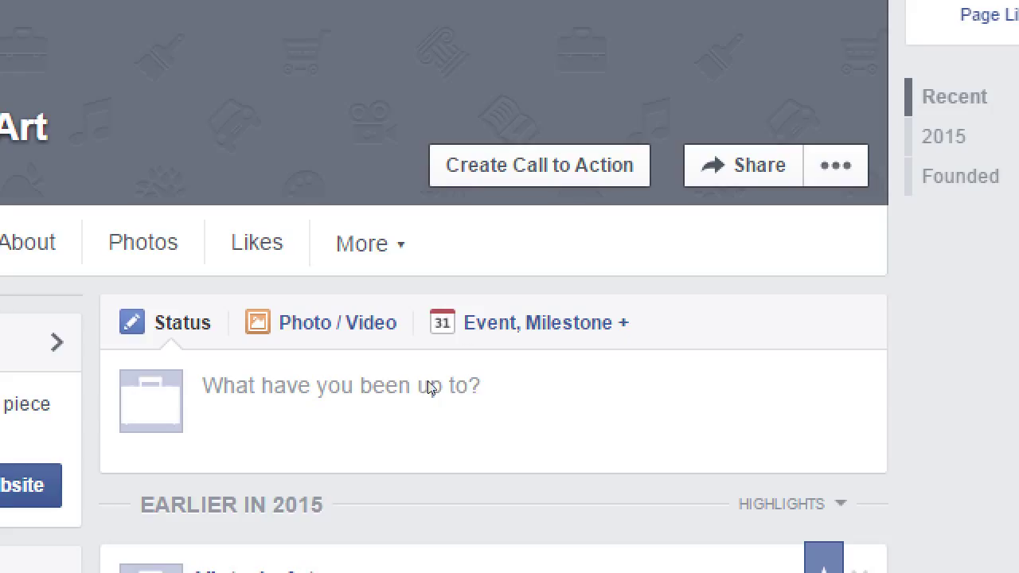
Step: Expand the Victor's Art status box, view the Event and Milestone post types, and return to Status
{"action": "left_click", "coordinate": [431, 385]}
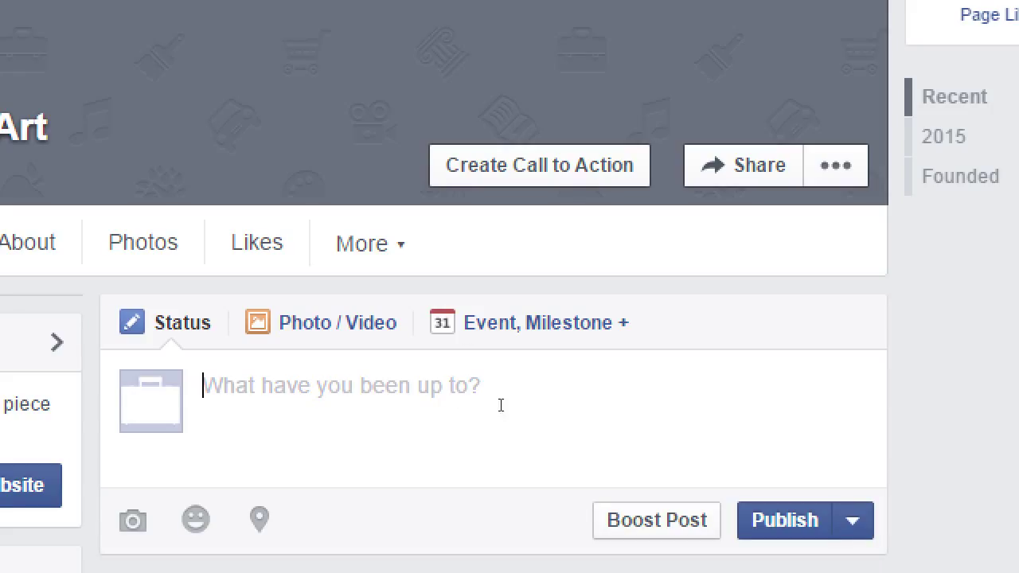
{"action": "left_click", "coordinate": [643, 382]}
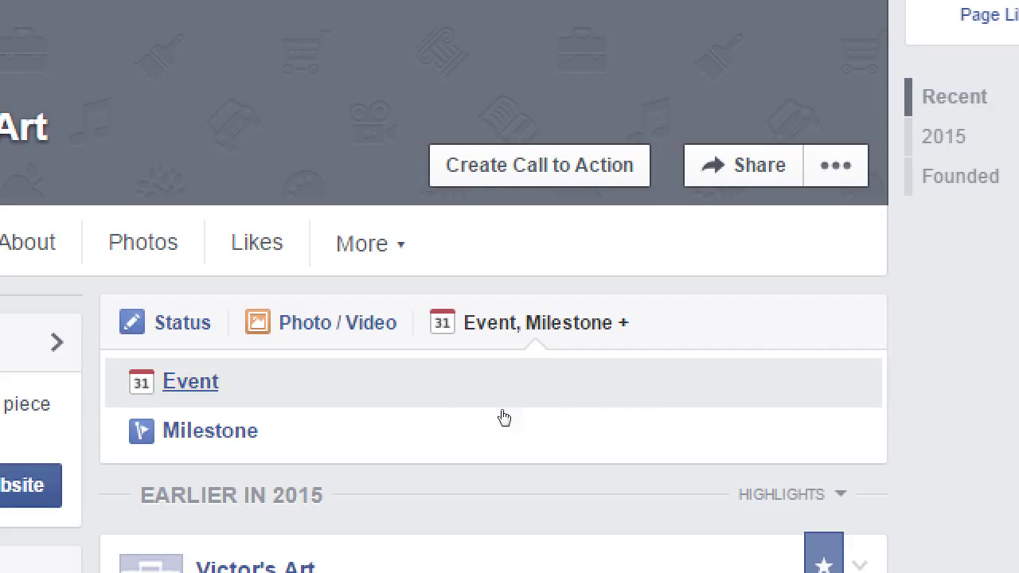
{"action": "left_click", "coordinate": [423, 380]}
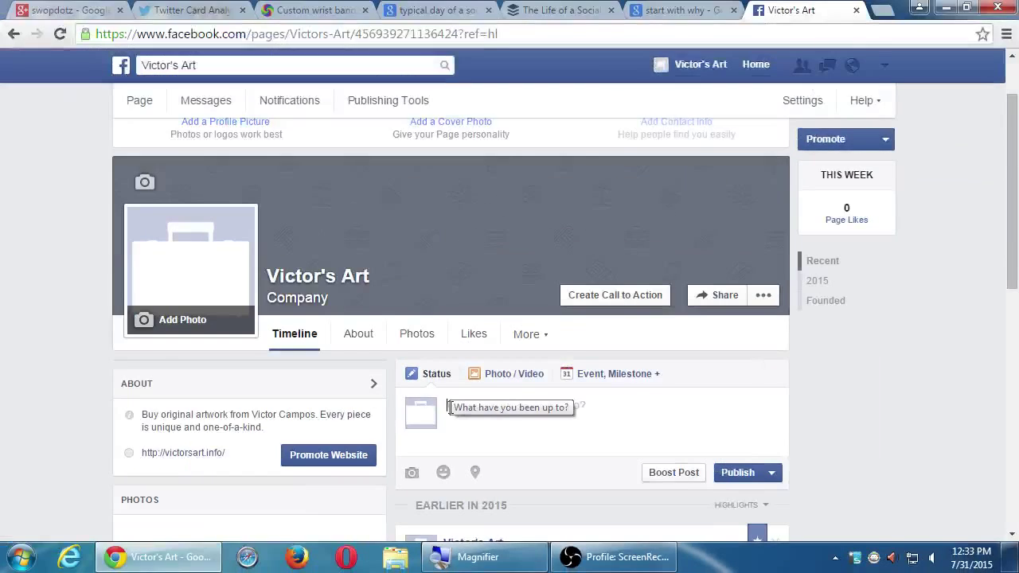
Step: Go to pmdinteractive.com/blog in a new browser tab
{"action": "key", "text": "ctrl+t"}
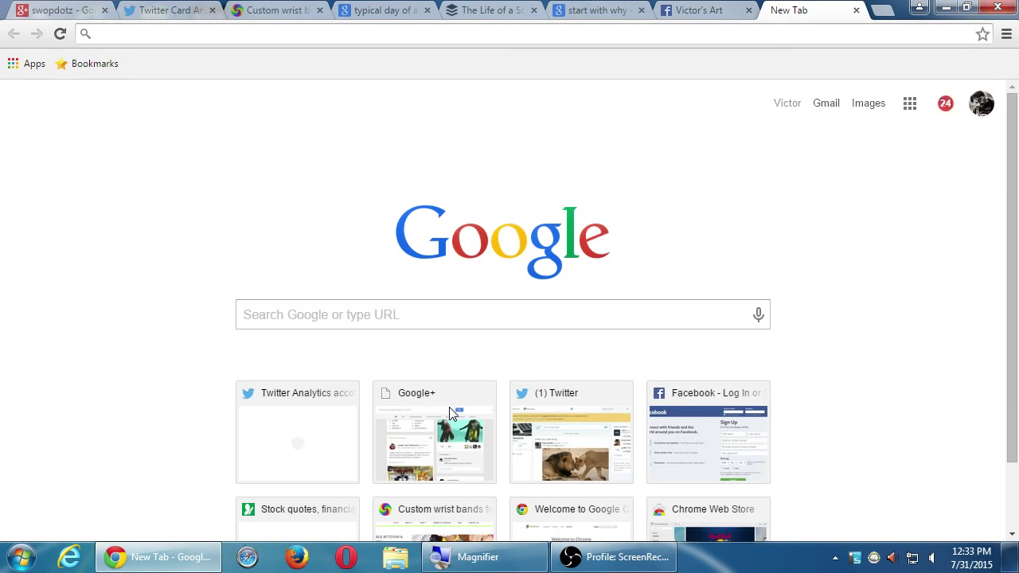
{"action": "type", "text": "pmd"}
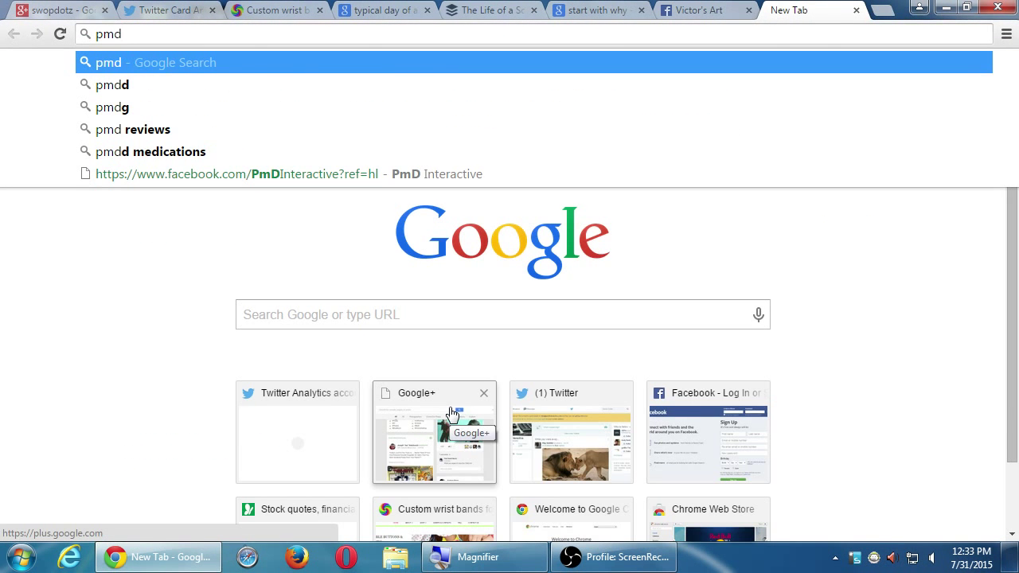
{"action": "type", "text": "inter"}
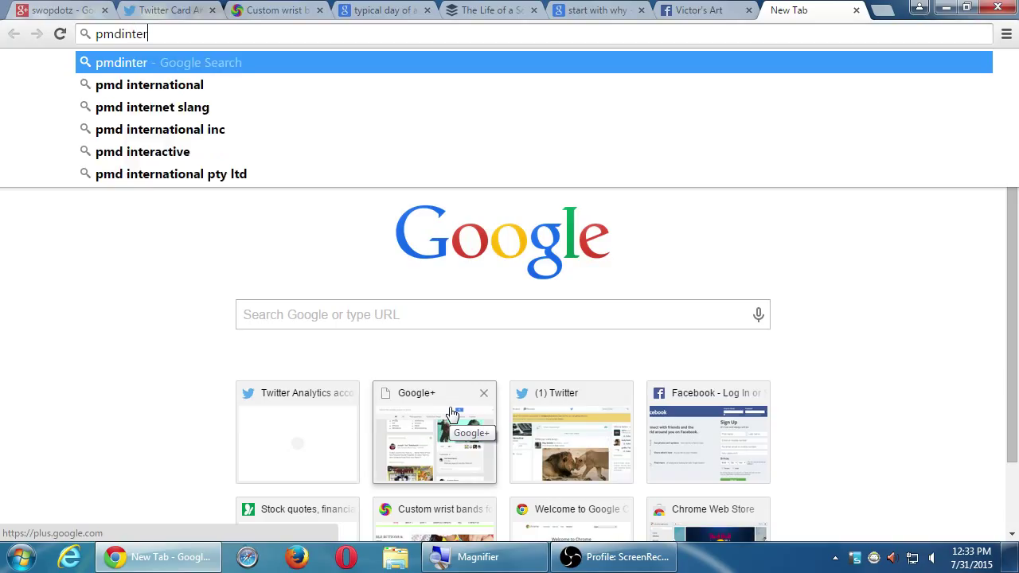
{"action": "type", "text": "active.com/blog"}
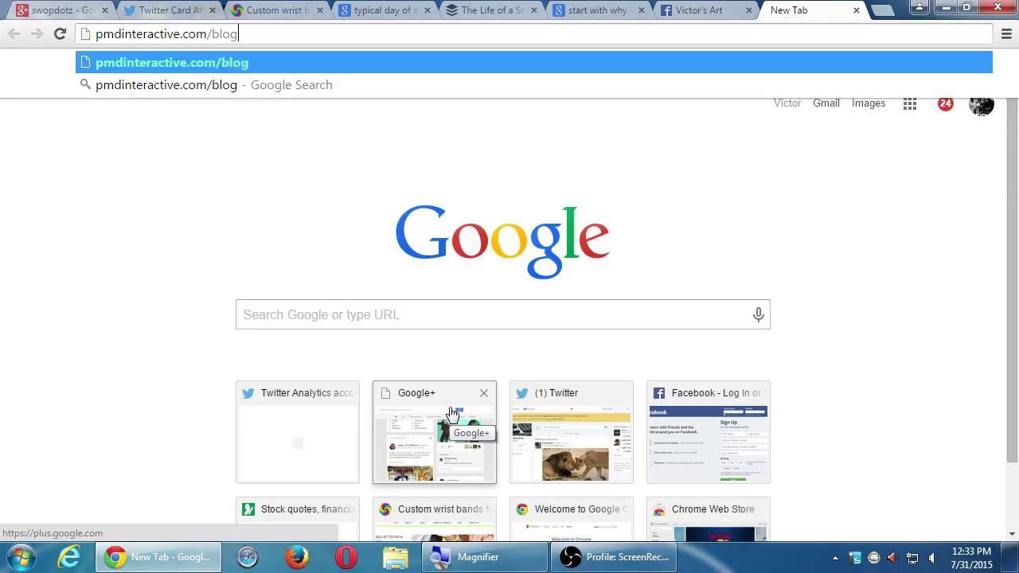
{"action": "key", "text": "Return"}
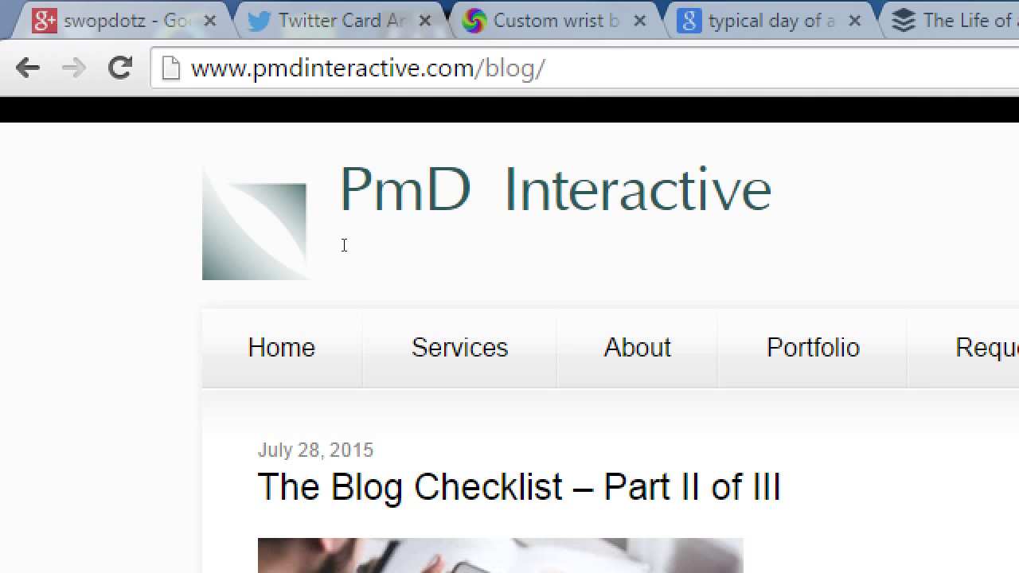
Step: Open The Blog Checklist – Part II of III post and copy its web address
{"action": "right_click", "coordinate": [647, 526]}
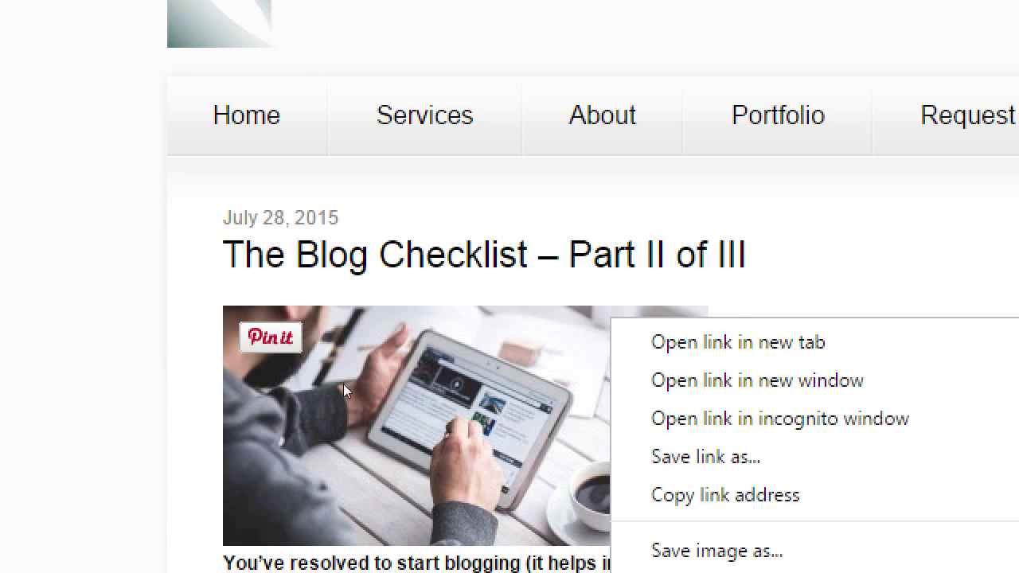
{"action": "left_click", "coordinate": [261, 305]}
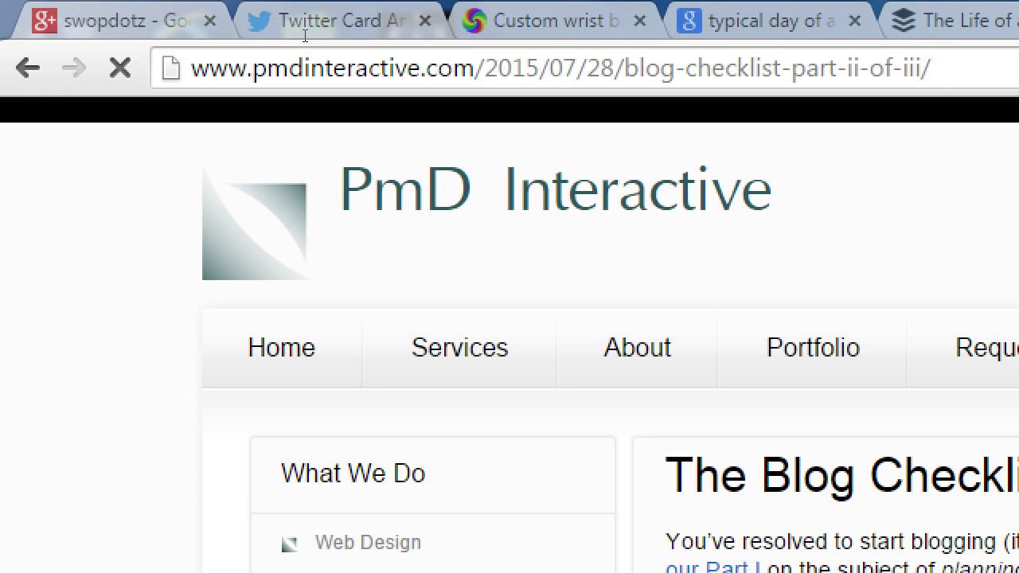
{"action": "left_click", "coordinate": [337, 49]}
{"action": "key", "text": "ctrl+c"}
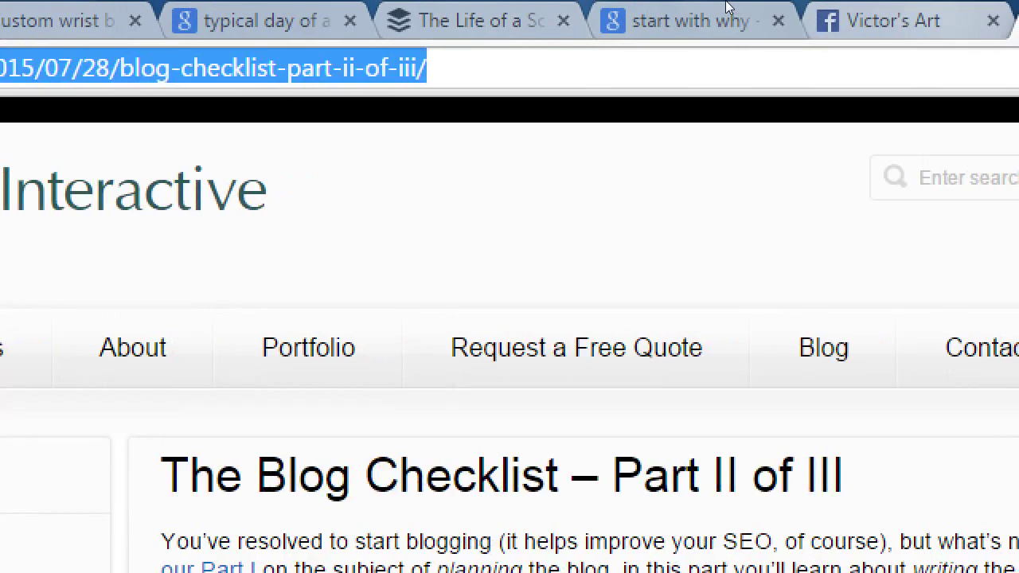
{"action": "key", "text": "ctrl+shift+Tab"}
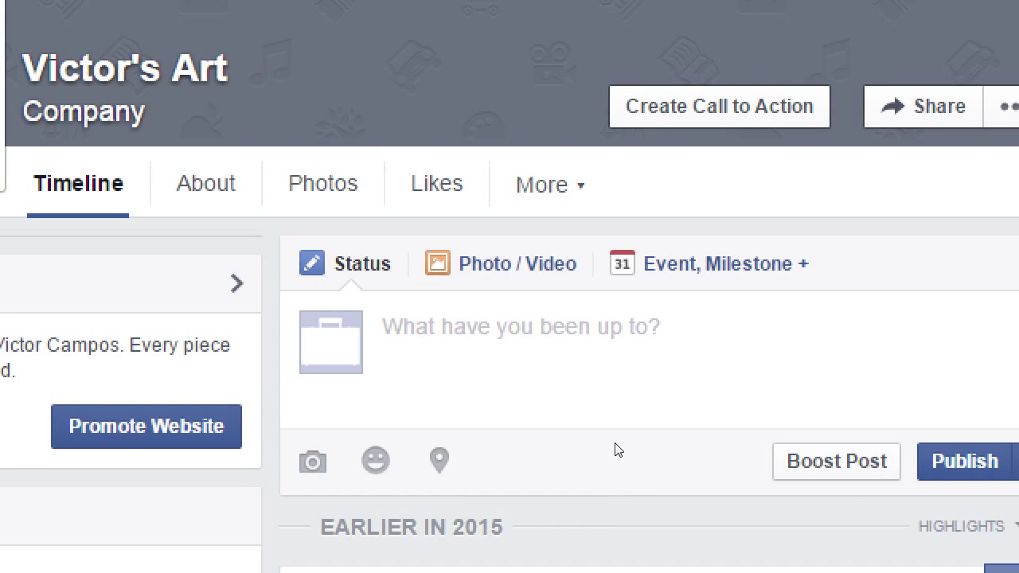
Step: Paste the Blog Checklist Part II link into the Victor's Art status, checking its preview card
{"action": "key", "text": "ctrl+v"}
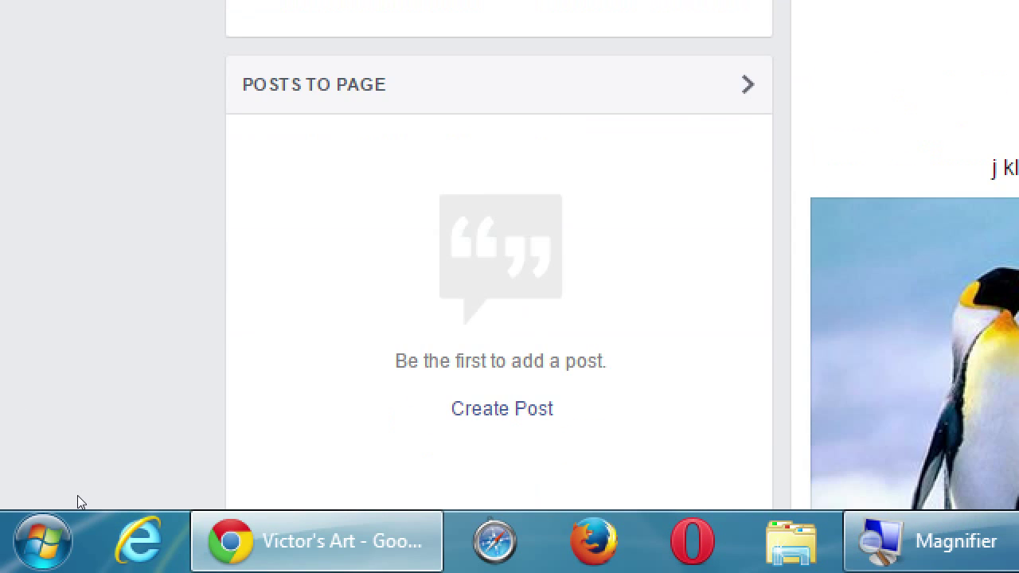
{"action": "scroll", "coordinate": [77, 495], "scroll_direction": "up", "scroll_amount": 2}
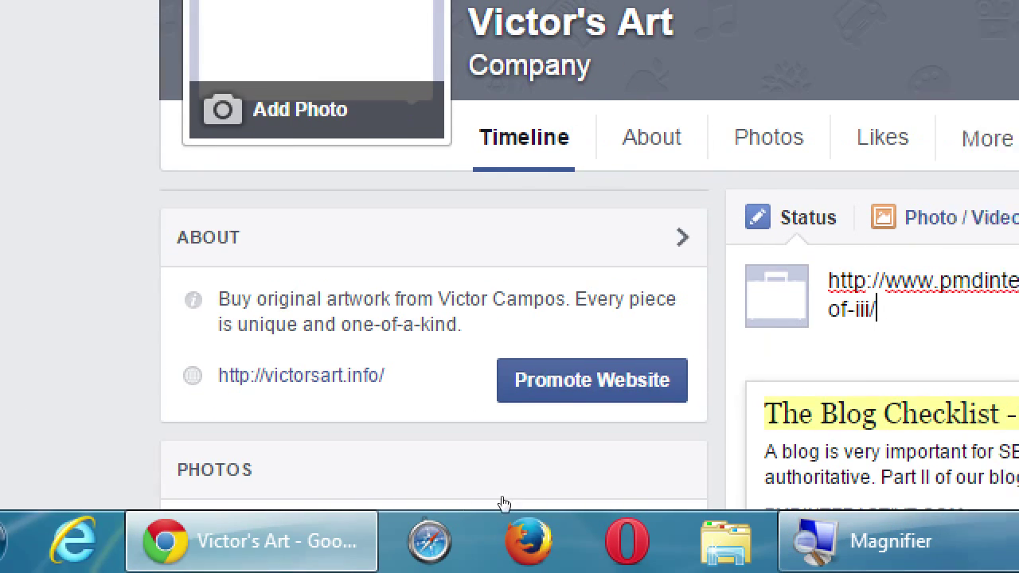
{"action": "scroll", "coordinate": [780, 523], "scroll_direction": "down", "scroll_amount": 2}
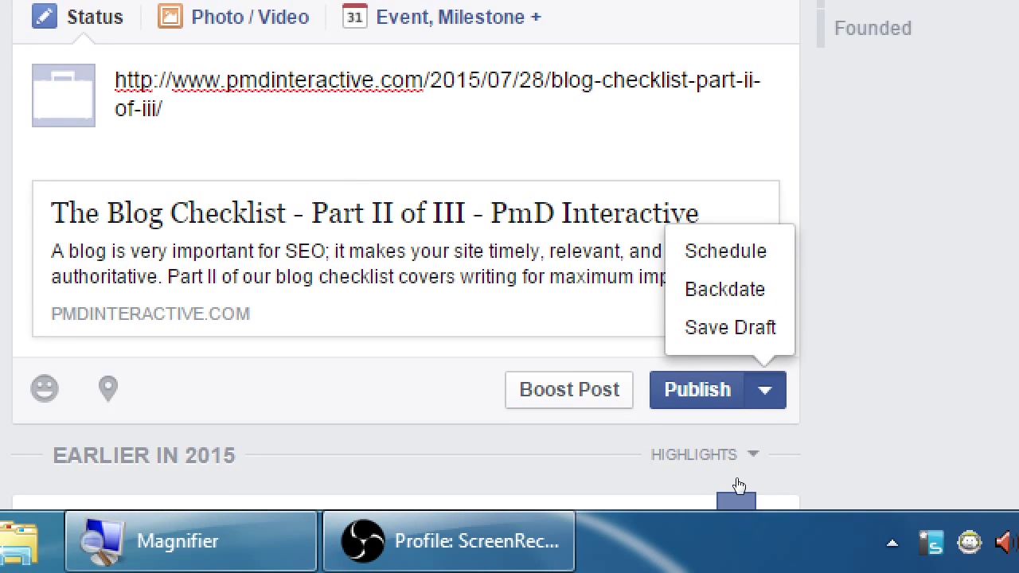
Step: Bring up the Schedule Post dialog from the publishing options, then cancel it
{"action": "key", "text": "Down"}
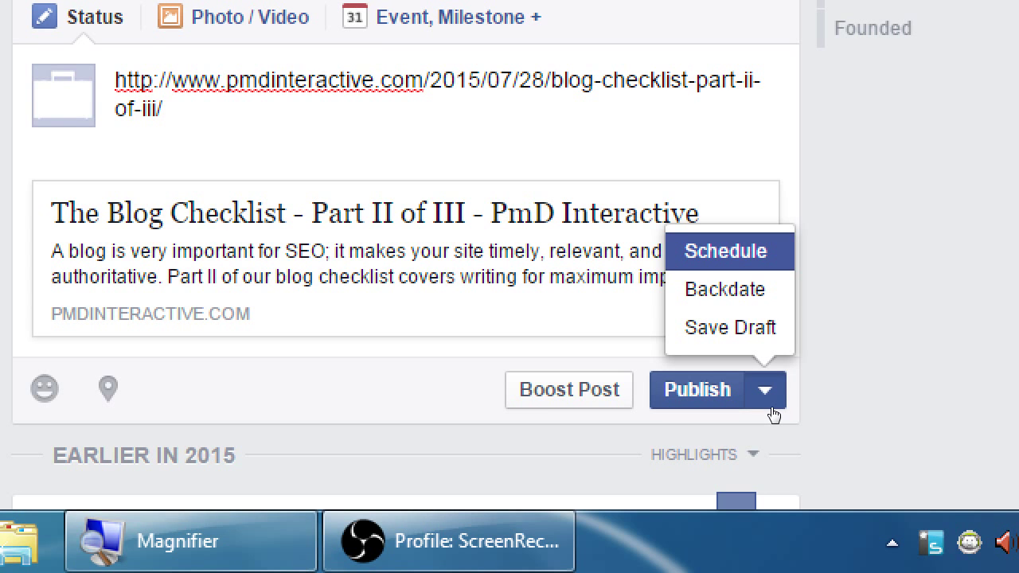
{"action": "key", "text": "Return"}
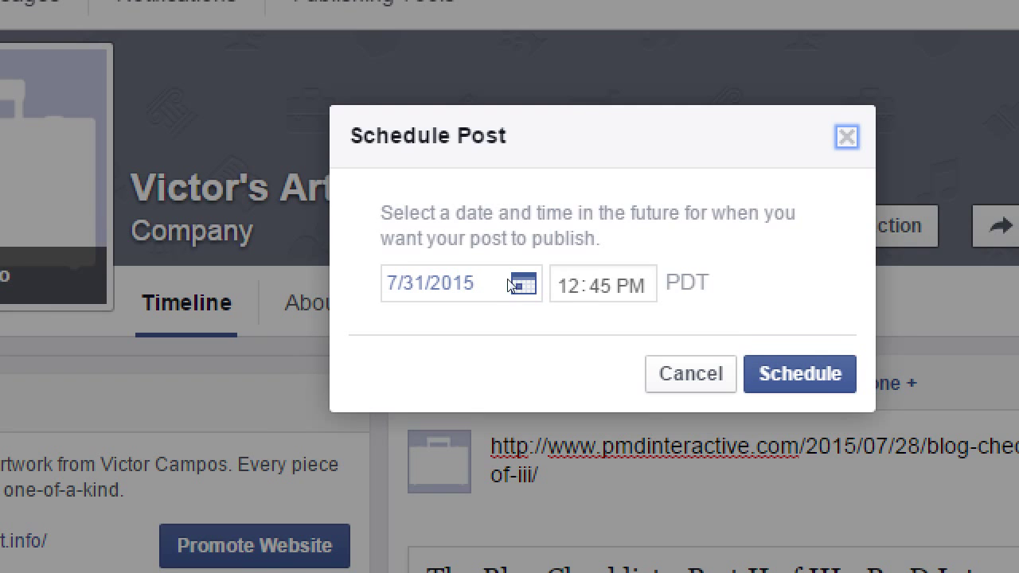
{"action": "left_click", "coordinate": [690, 373]}
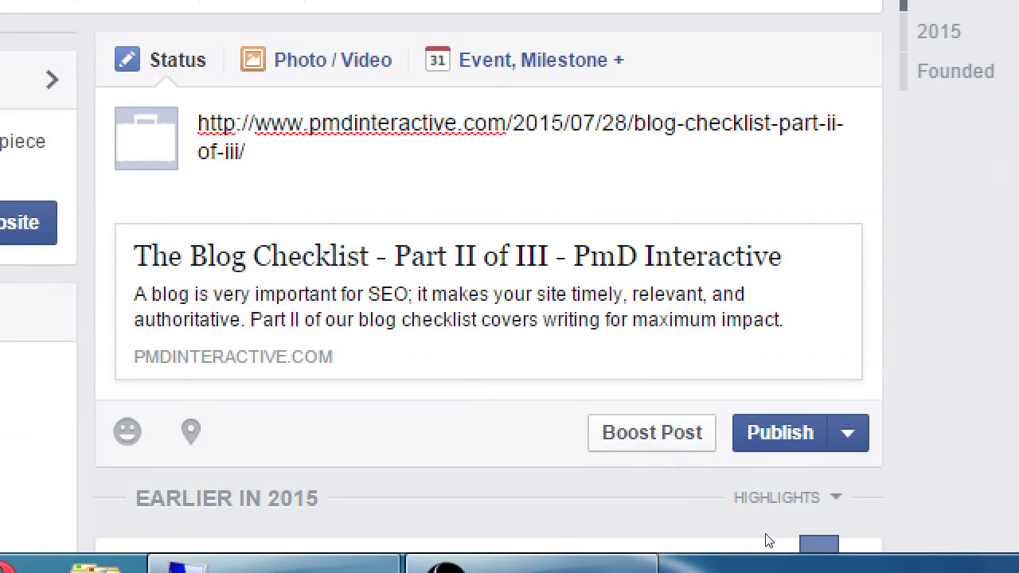
Step: Look at the backdating option, close the publishing list, and open the Boost Post settings
{"action": "key", "text": "Return"}
{"action": "key", "text": "Down"}
{"action": "key", "text": "Down"}
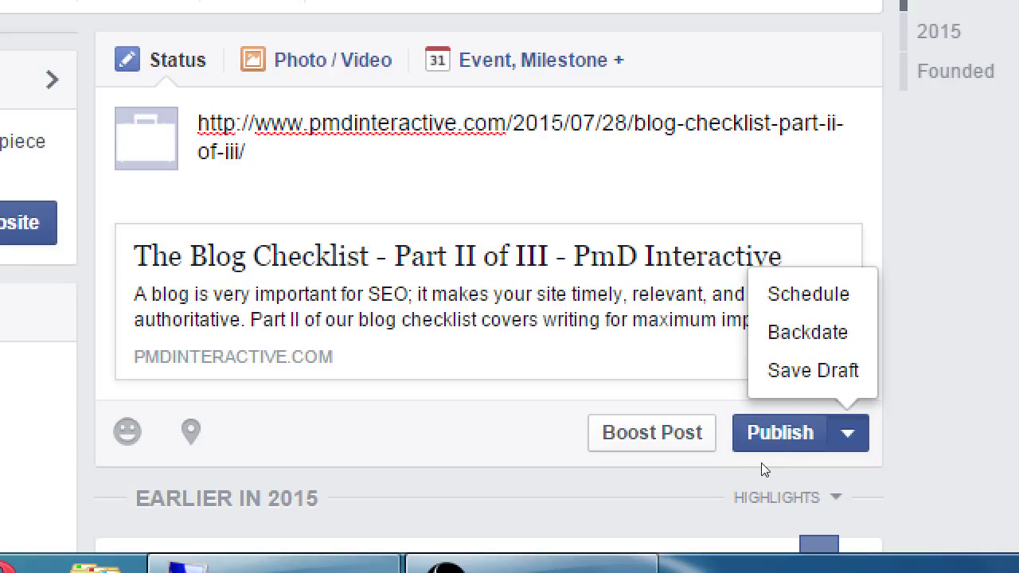
{"action": "left_click", "coordinate": [818, 456]}
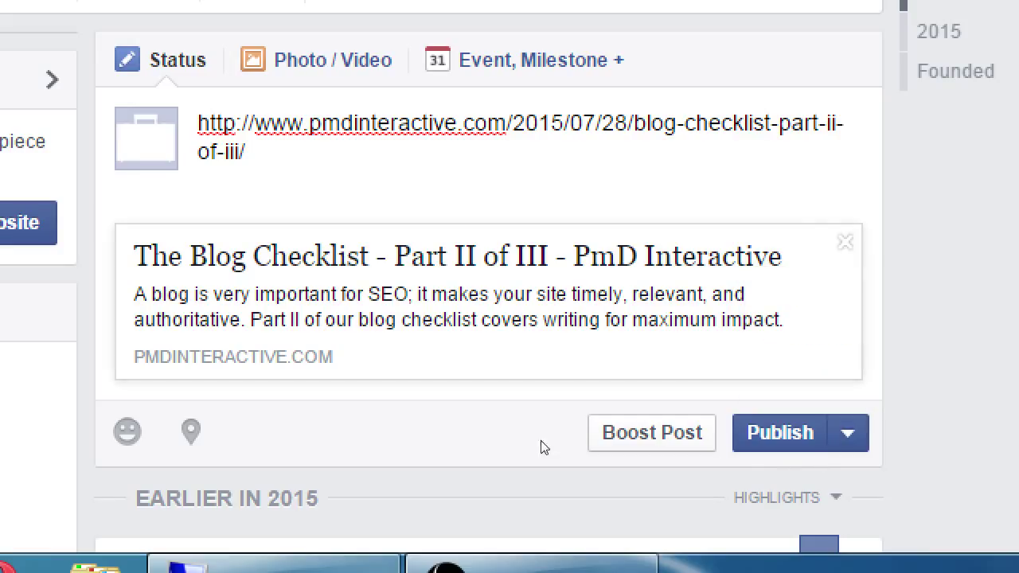
{"action": "left_click", "coordinate": [676, 485]}
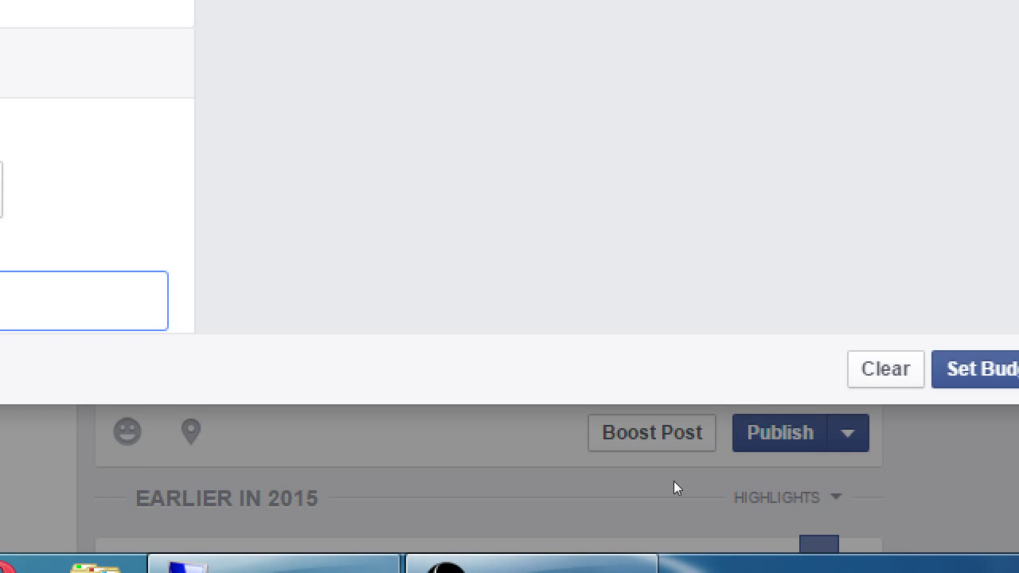
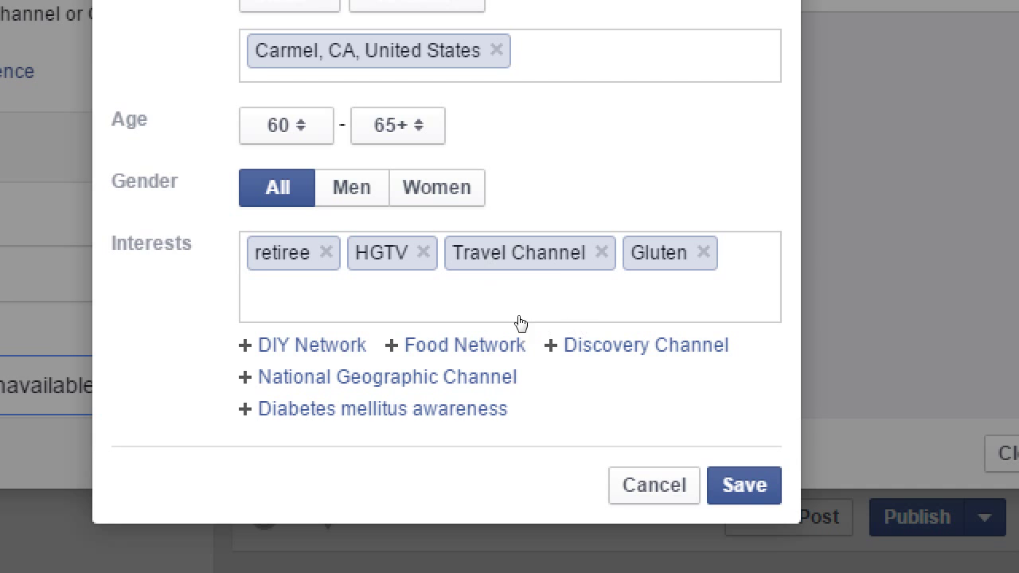
Step: Discard the old audience edits, start a new audience, and remove Carmel, retiree and HGTV tags
{"action": "left_click", "coordinate": [610, 484]}
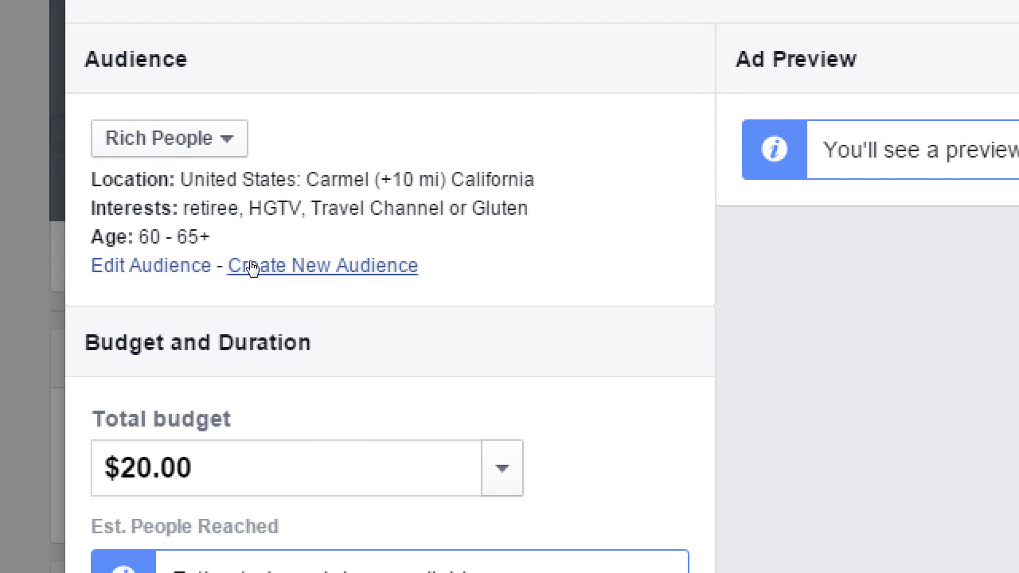
{"action": "left_click", "coordinate": [249, 267]}
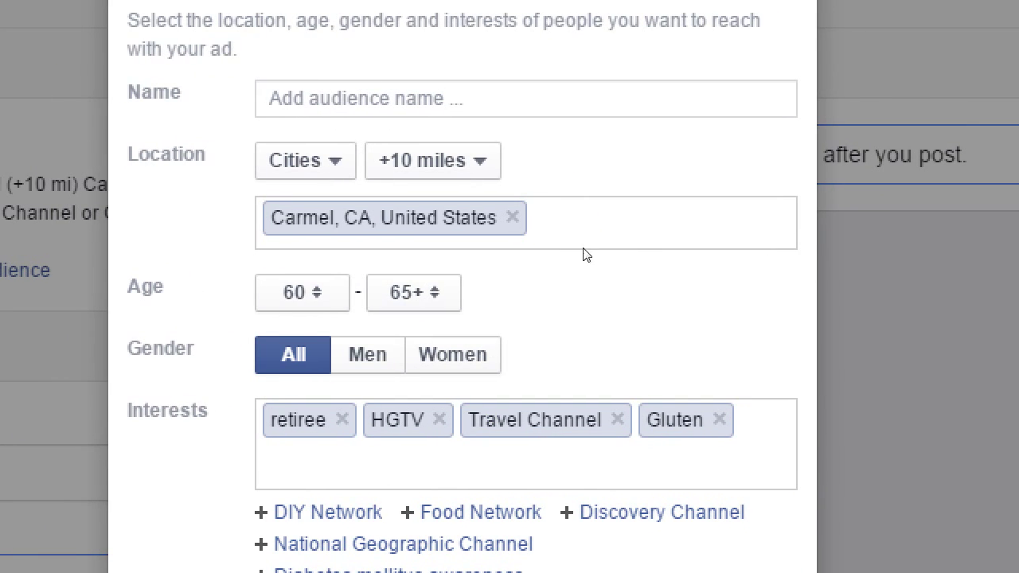
{"action": "left_click", "coordinate": [516, 222]}
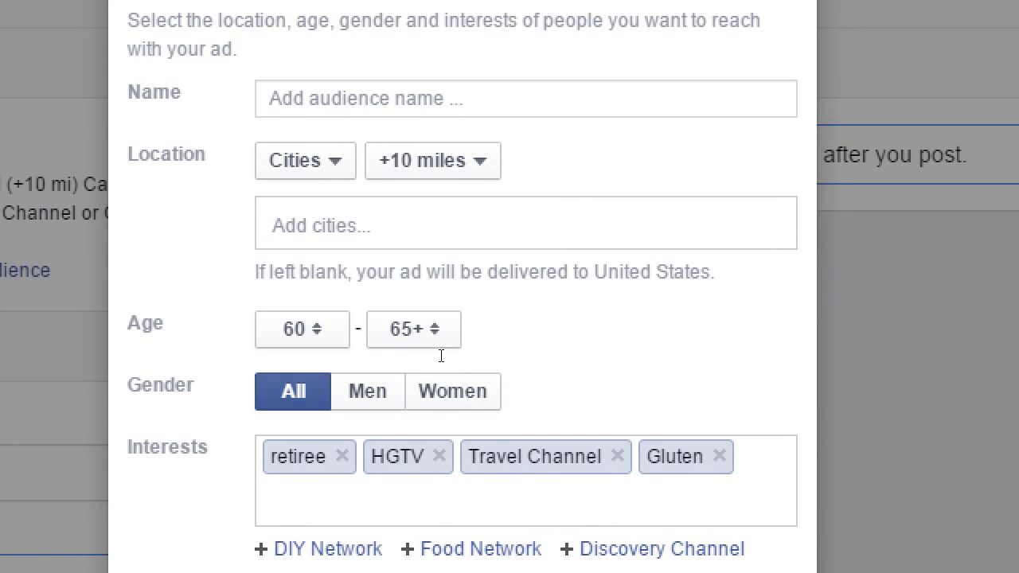
{"action": "left_click", "coordinate": [341, 456]}
{"action": "left_click", "coordinate": [339, 456]}
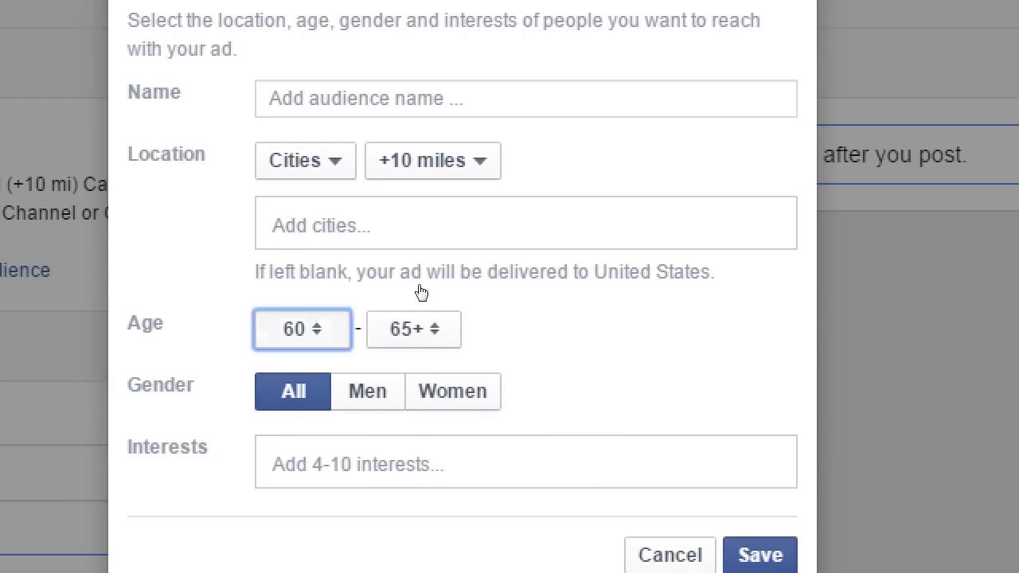
Step: Set the minimum age to 13 and target locations by country
{"action": "key", "text": "alt+Down"}
{"action": "key", "text": "Up"}
{"action": "key", "text": "Up"}
{"action": "key", "text": "Up"}
{"action": "key", "text": "Up"}
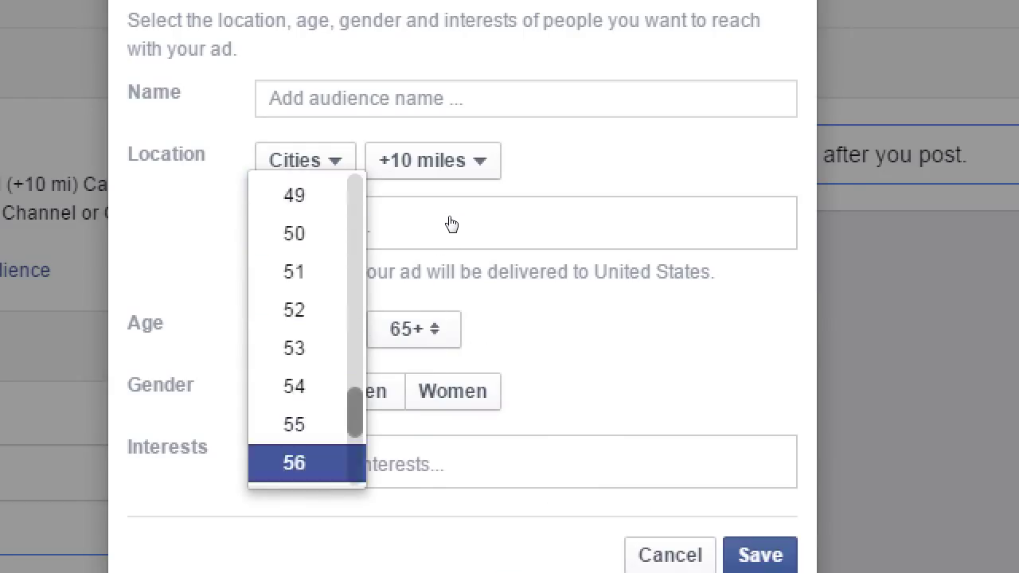
{"action": "key", "text": "Page_Up"}
{"action": "key", "text": "Down"}
{"action": "key", "text": "Down"}
{"action": "key", "text": "Down"}
{"action": "key", "text": "Down"}
{"action": "key", "text": "Down"}
{"action": "key", "text": "Down"}
{"action": "key", "text": "Up"}
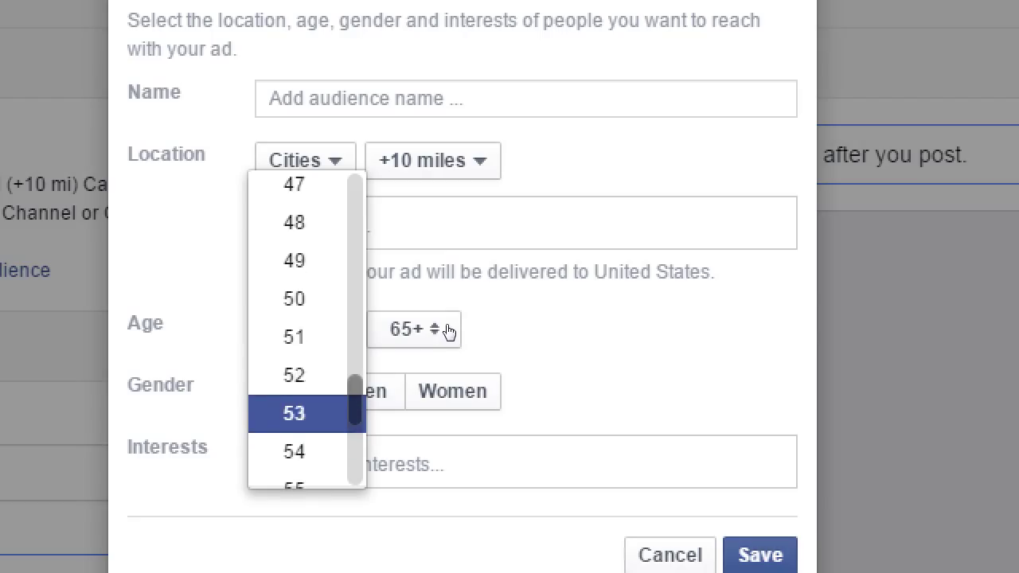
{"action": "key", "text": "Home"}
{"action": "key", "text": "Return"}
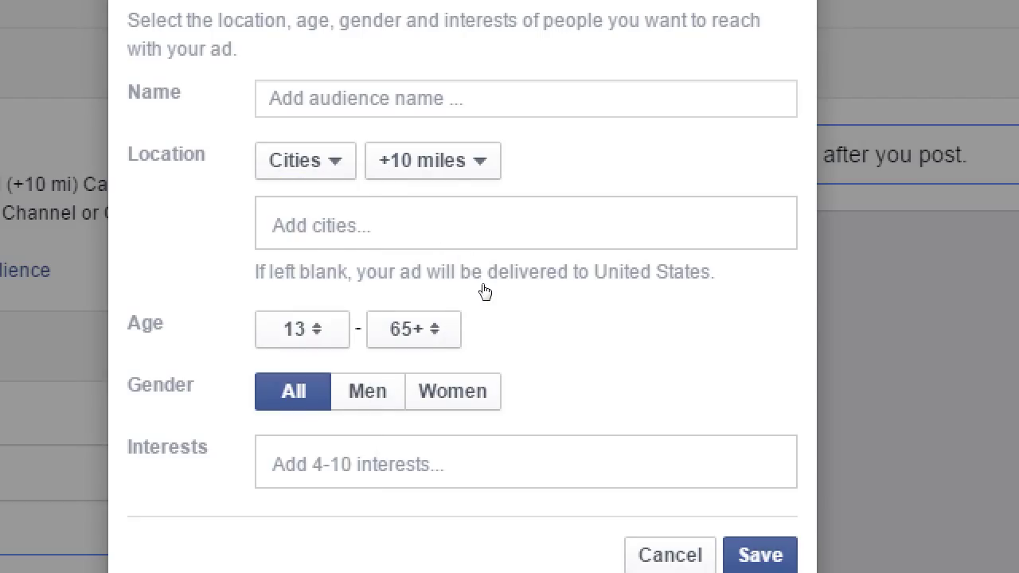
{"action": "key", "text": "alt+Down"}
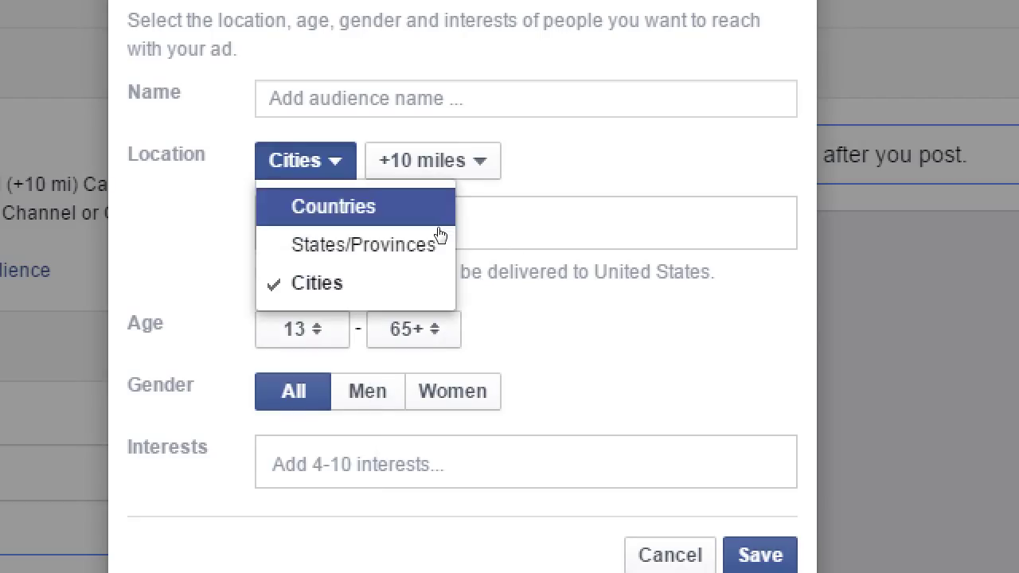
{"action": "key", "text": "Return"}
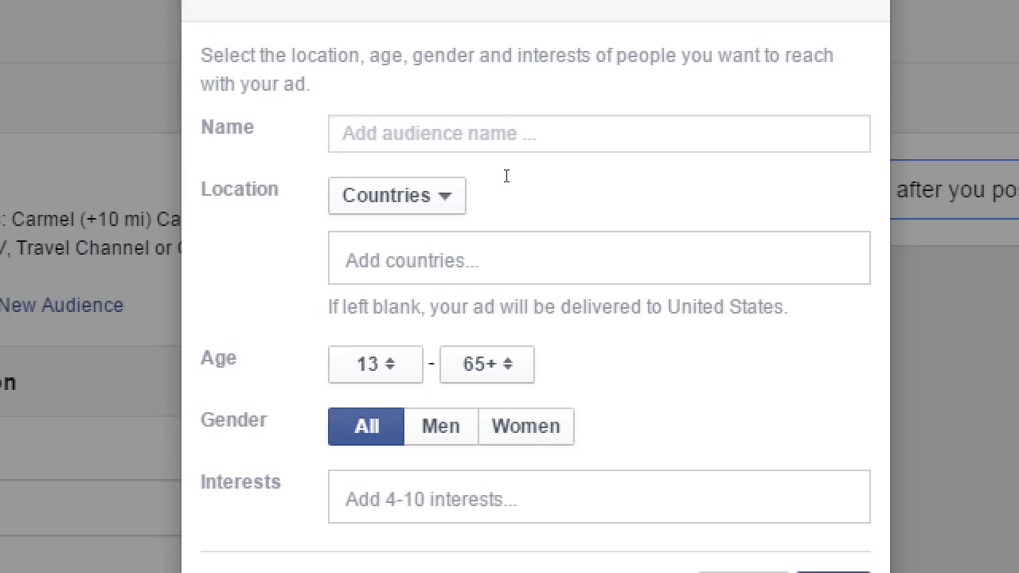
Step: Name the new audience 'Art Fans'
{"action": "type", "text": "Art Collec"}
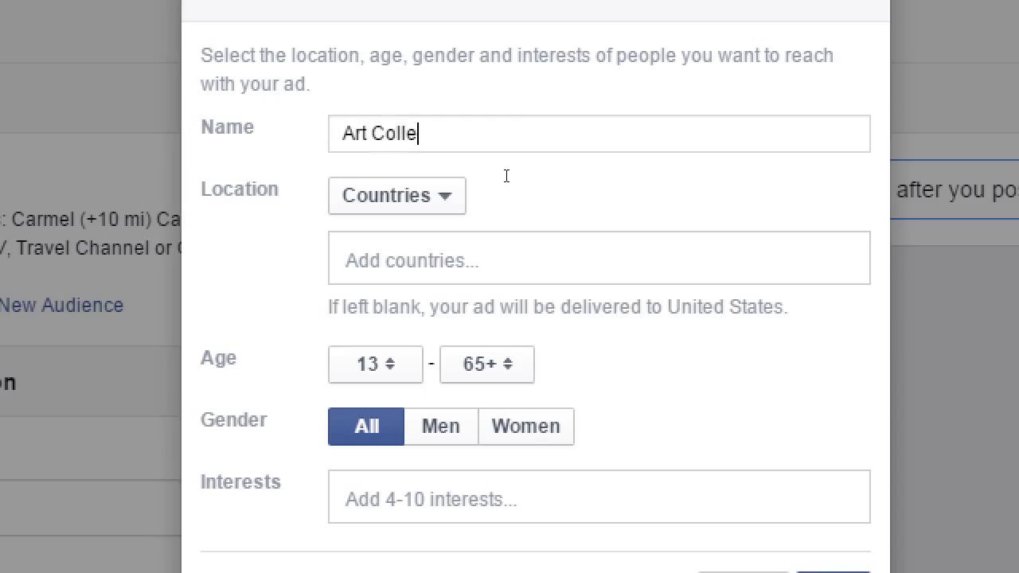
{"action": "key", "text": "BackSpace"}
{"action": "key", "text": "BackSpace"}
{"action": "key", "text": "BackSpace"}
{"action": "key", "text": "BackSpace"}
{"action": "key", "text": "BackSpace"}
{"action": "key", "text": "BackSpace"}
{"action": "type", "text": "Fans"}
Step: Target the city San Diego, CA with a +25 mile radius
{"action": "left_click", "coordinate": [443, 209]}
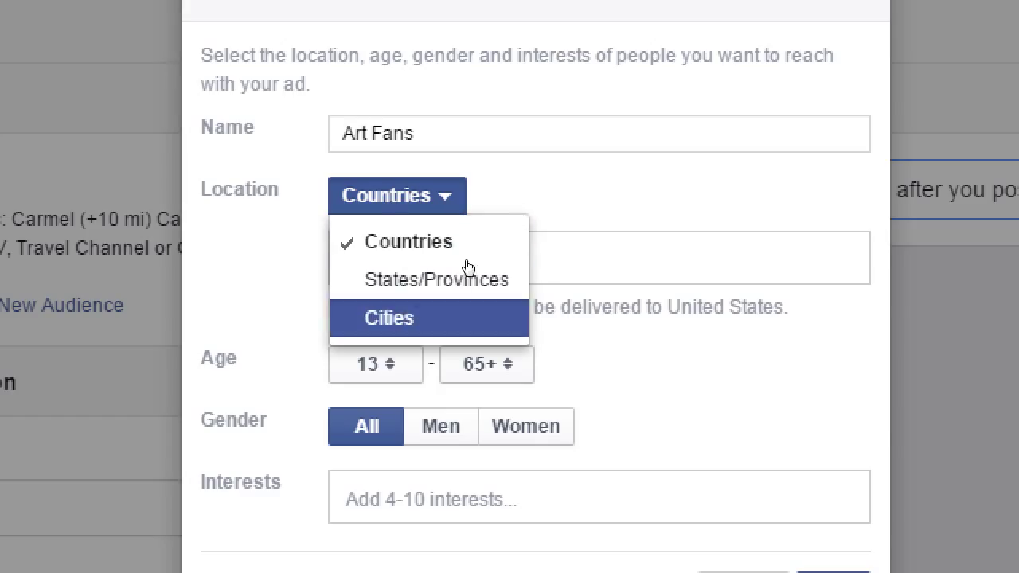
{"action": "left_click", "coordinate": [467, 312]}
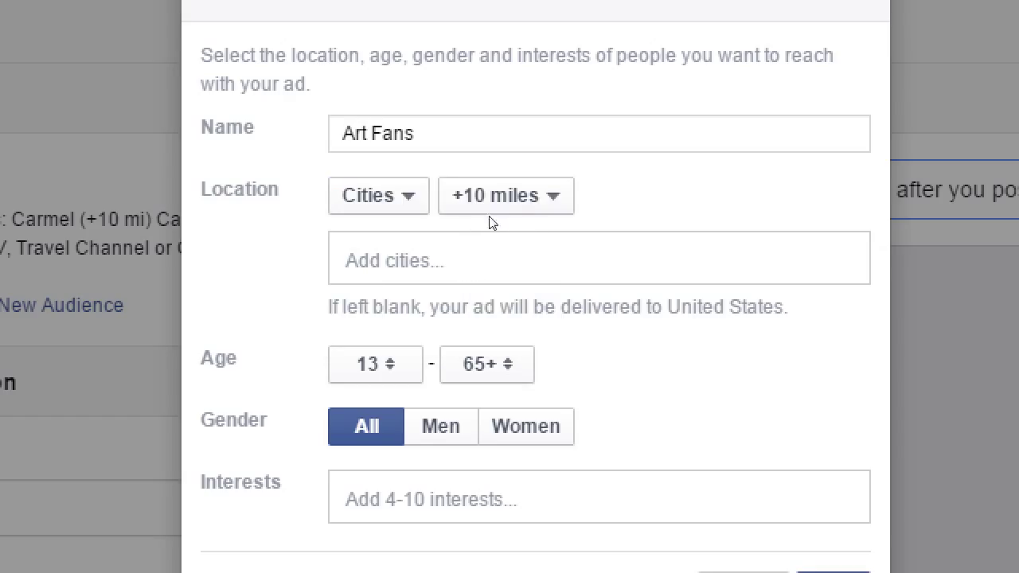
{"action": "left_click", "coordinate": [485, 227]}
{"action": "type", "text": "sa"}
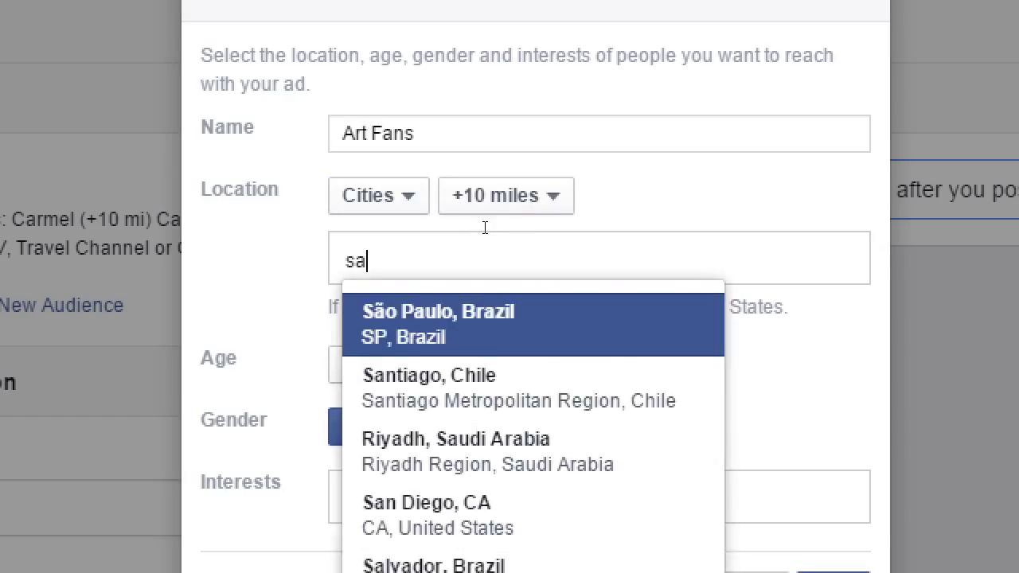
{"action": "type", "text": "n diego"}
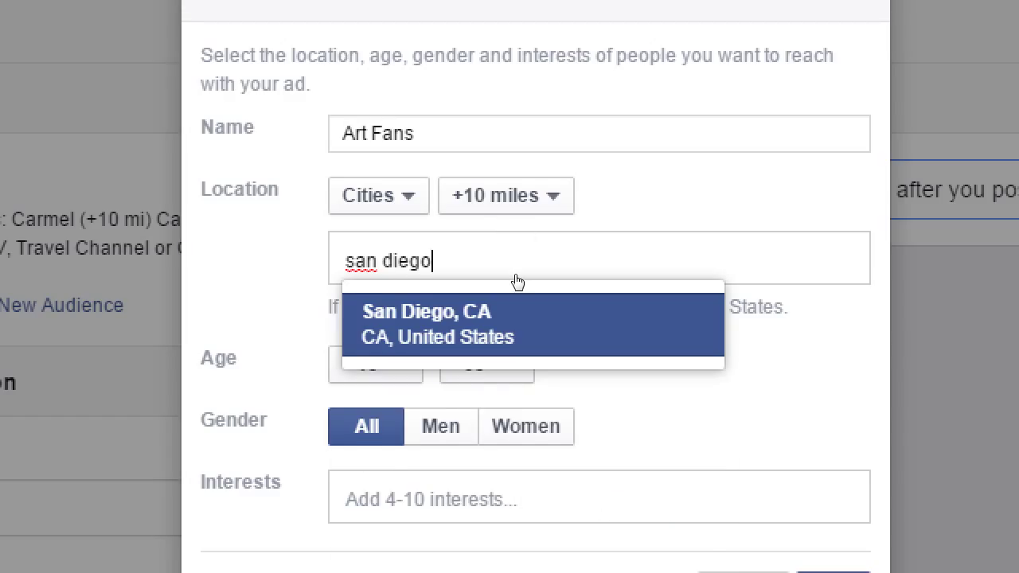
{"action": "key", "text": "Return"}
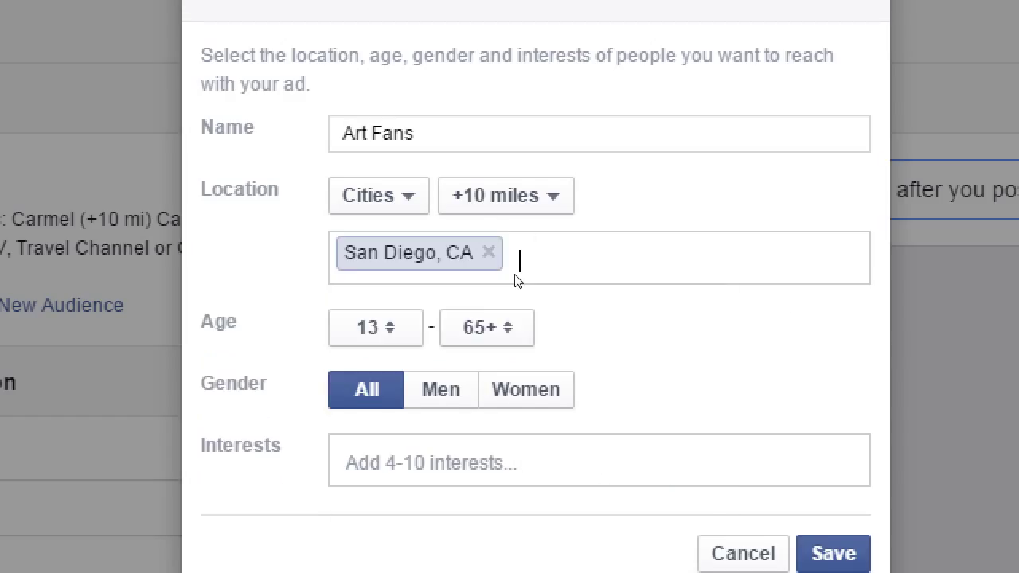
{"action": "left_click", "coordinate": [502, 207]}
{"action": "key", "text": "Return"}
{"action": "key", "text": "Tab"}
{"action": "key", "text": "space"}
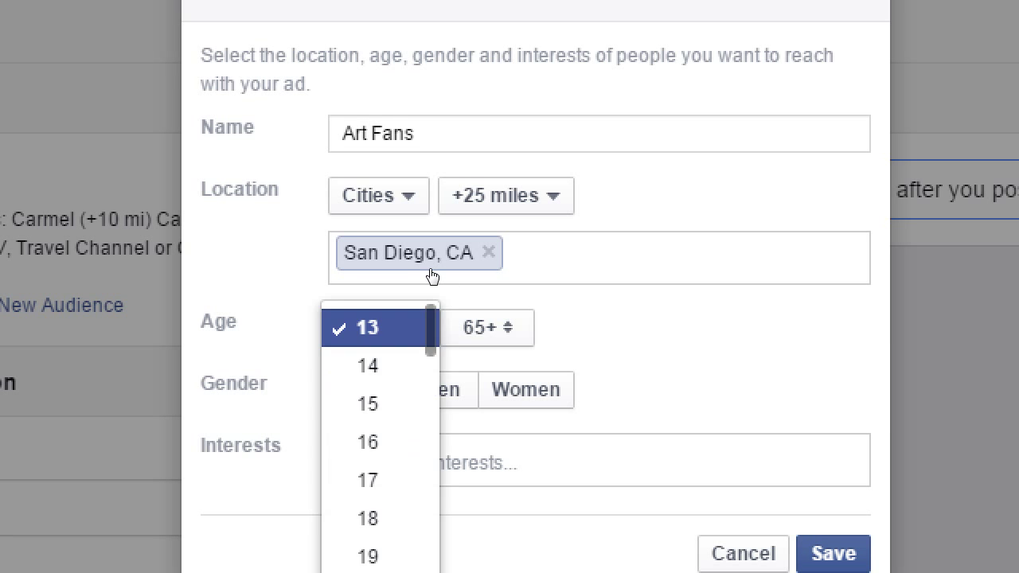
Step: Raise the minimum age to 18 and restrict the gender to Women
{"action": "left_click", "coordinate": [419, 344]}
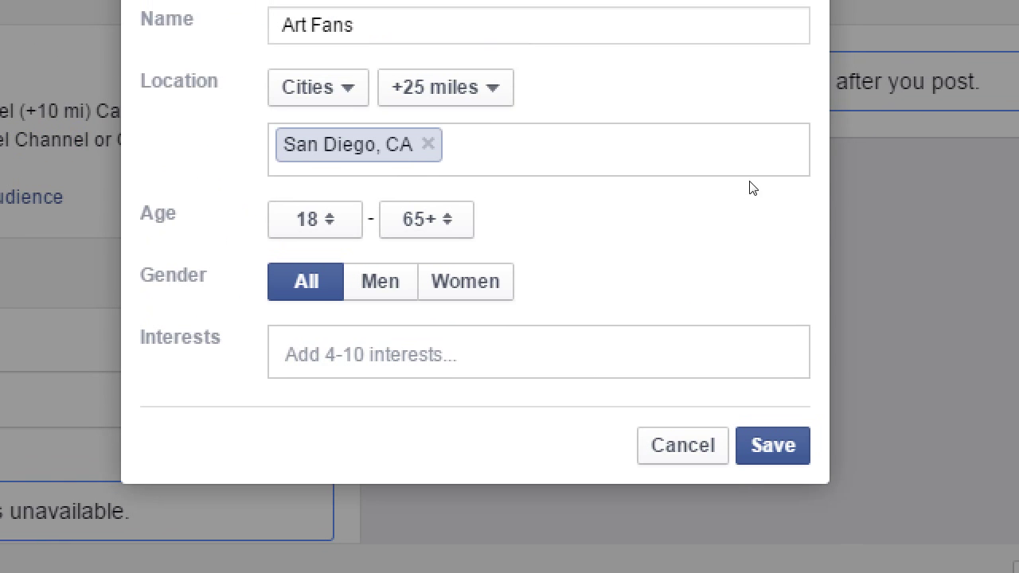
{"action": "left_click", "coordinate": [482, 288]}
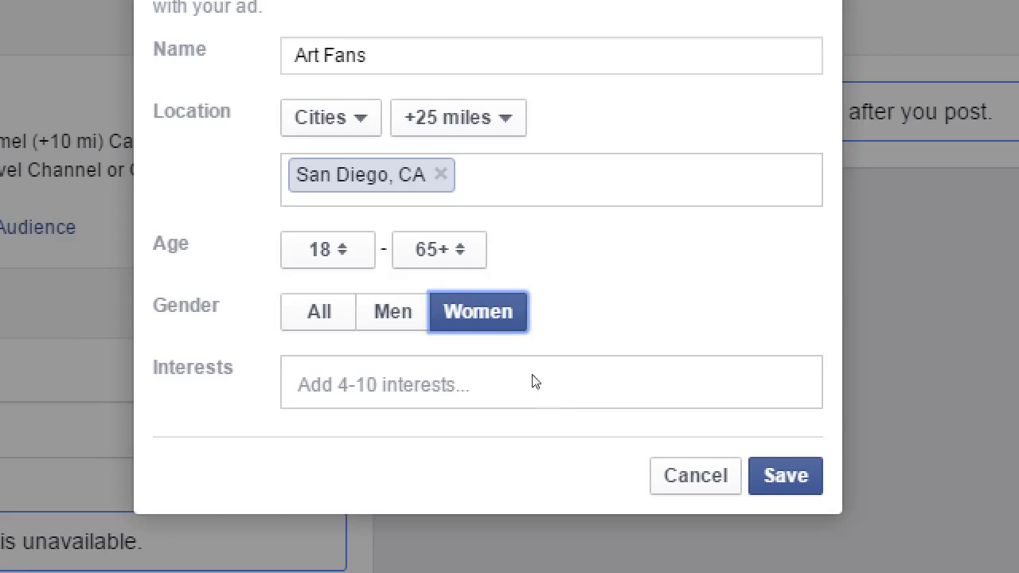
{"action": "key", "text": "Tab"}
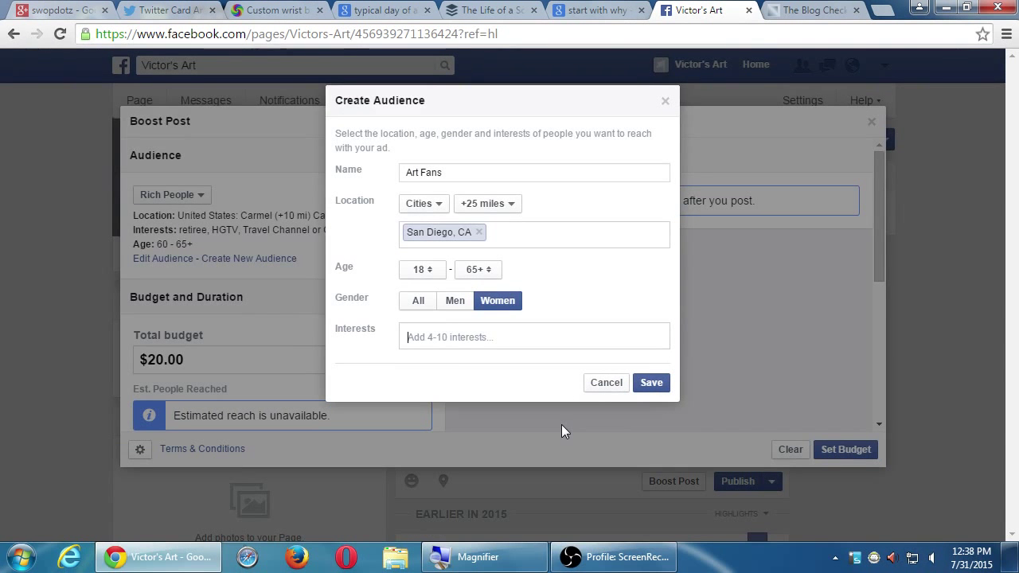
Step: Search 'art' and 'surreal' to add Arts and music, Painting, Visual arts and Surrealism interests
{"action": "type", "text": "art"}
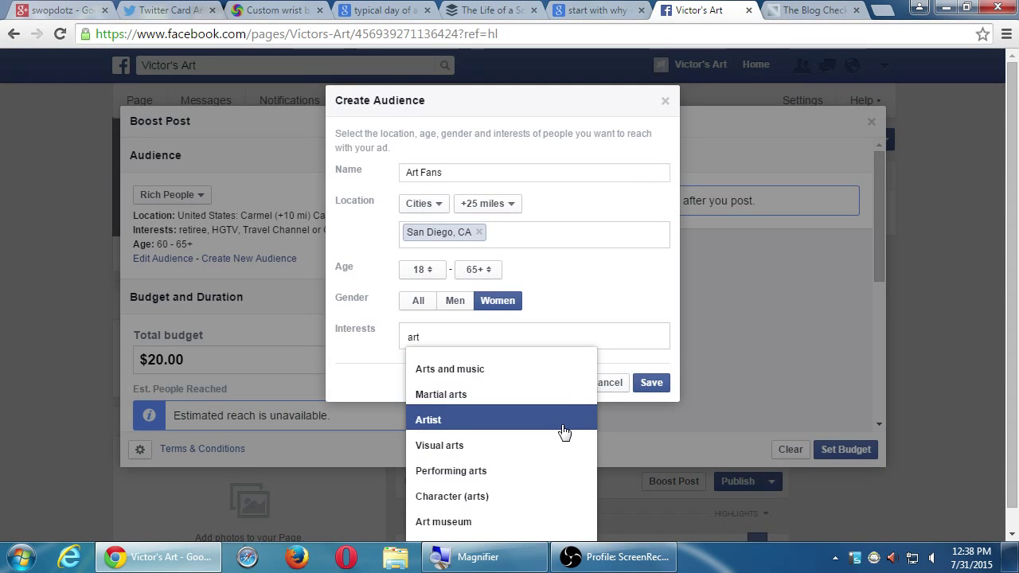
{"action": "left_click", "coordinate": [468, 371]}
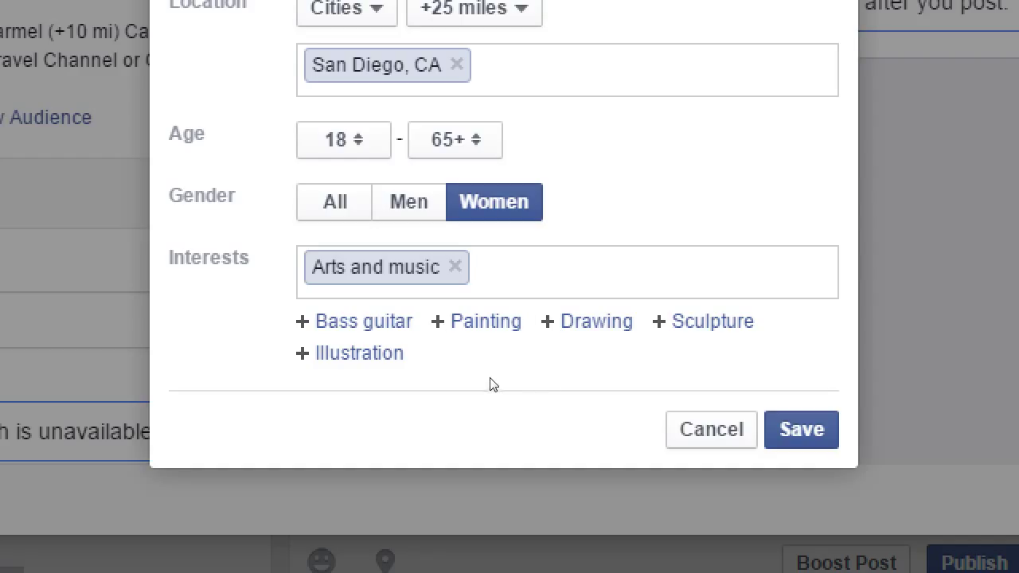
{"action": "left_click", "coordinate": [486, 321]}
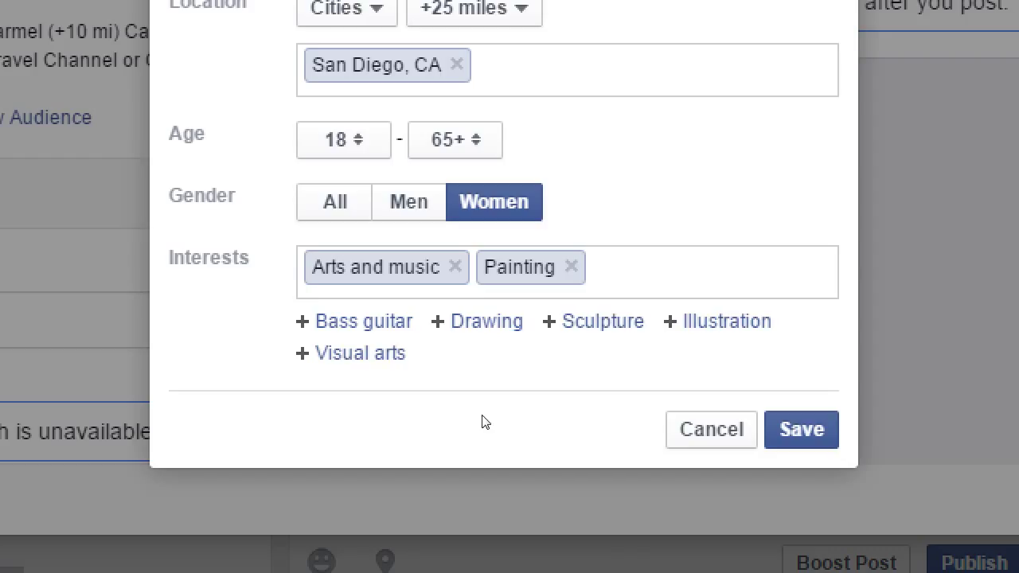
{"action": "left_click", "coordinate": [408, 373]}
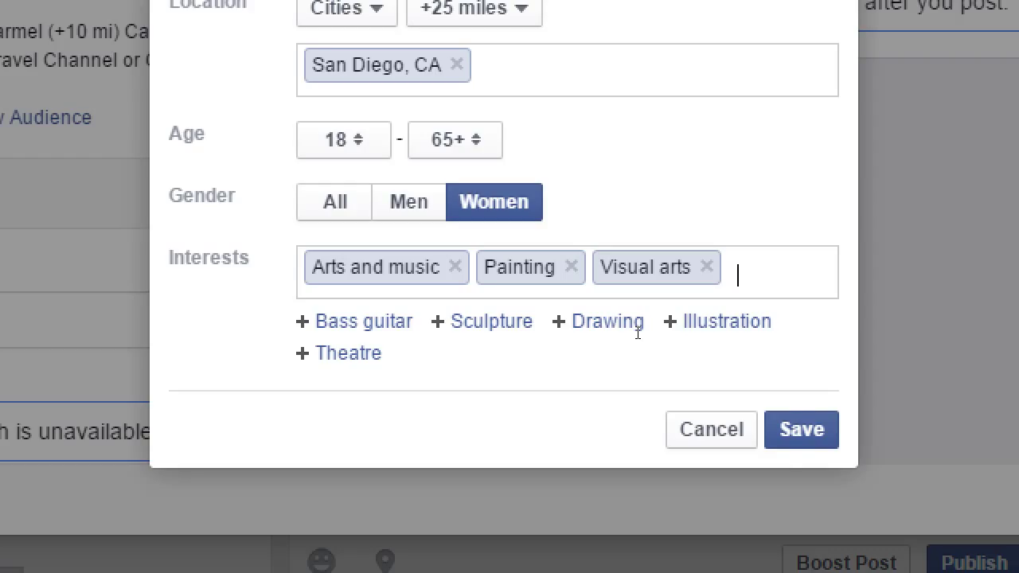
{"action": "type", "text": "surreal"}
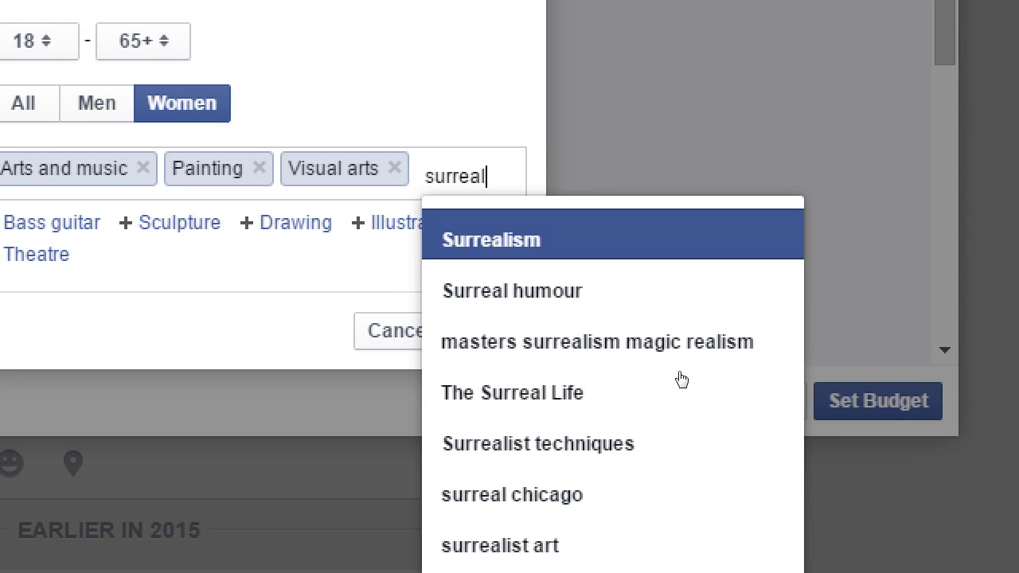
{"action": "key", "text": "Return"}
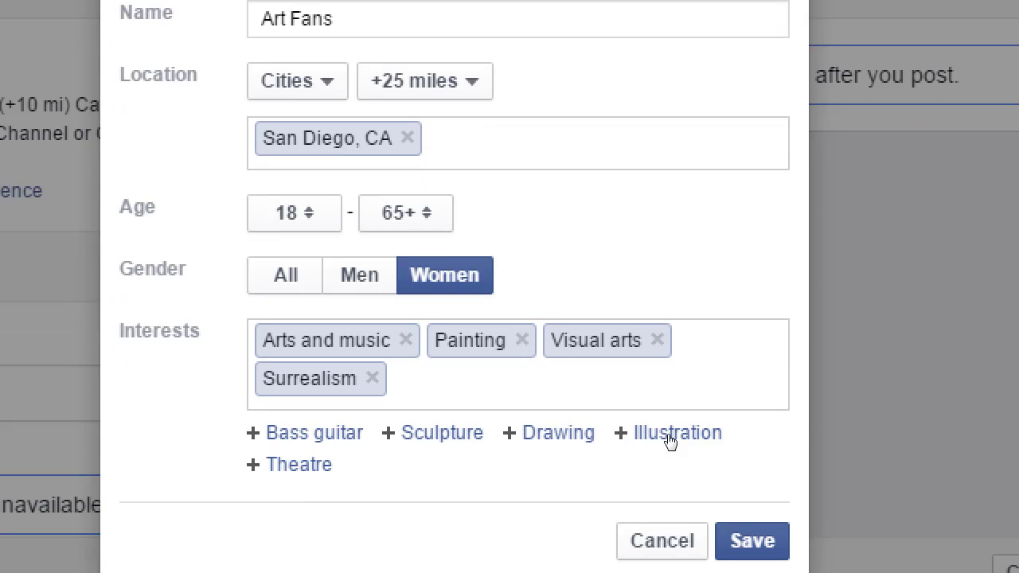
Step: Save the Art Fans audience and enter a custom total budget of 1
{"action": "key", "text": "Return"}
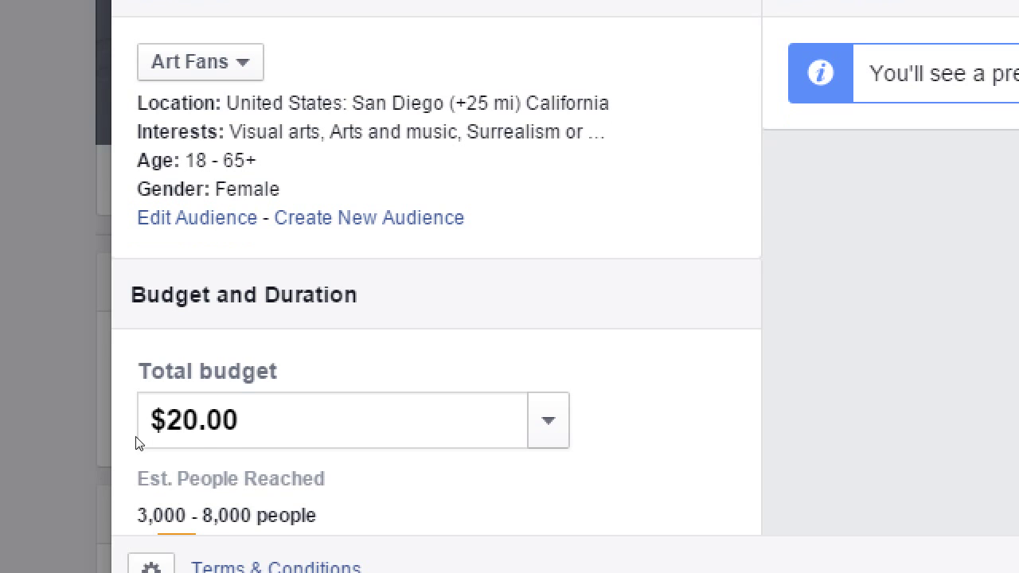
{"action": "scroll", "coordinate": [168, 341], "scroll_direction": "down", "scroll_amount": 3}
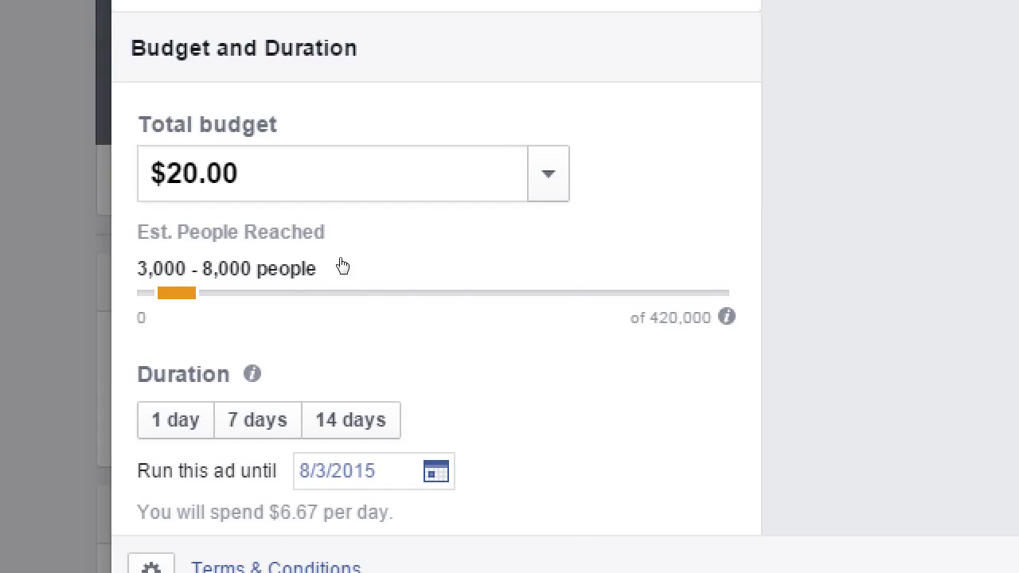
{"action": "key", "text": "space"}
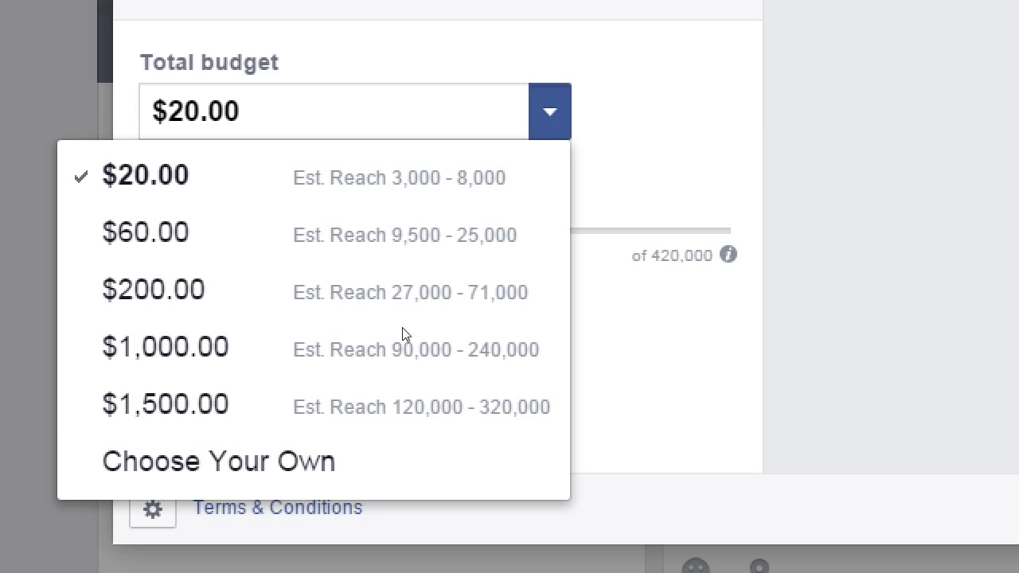
{"action": "left_click", "coordinate": [267, 437]}
{"action": "type", "text": "1"}
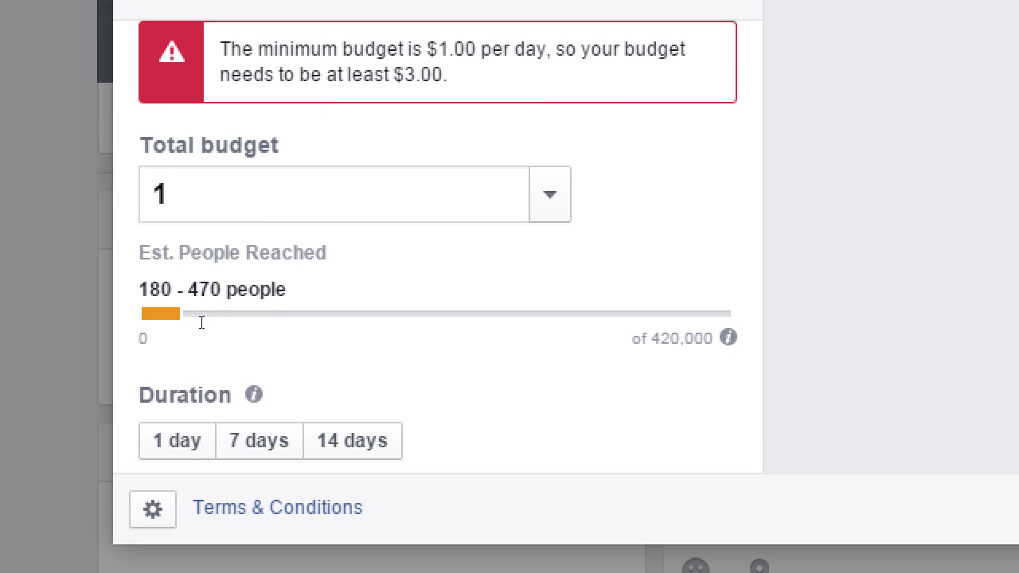
Step: Run the boost for 7 days with a $7.00 total budget
{"action": "left_click", "coordinate": [163, 430]}
{"action": "mouse_move", "coordinate": [245, 310]}
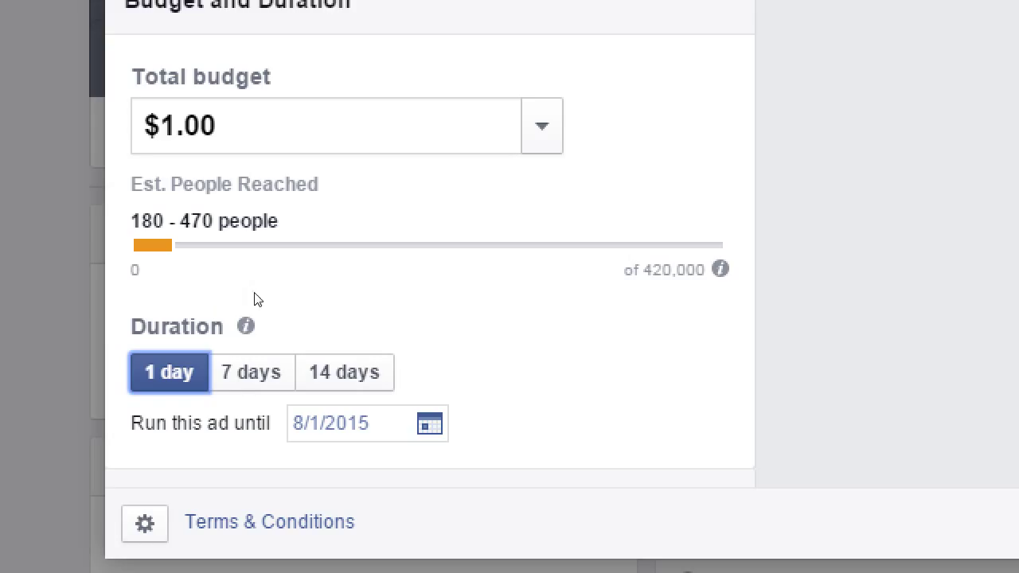
{"action": "left_click", "coordinate": [216, 378]}
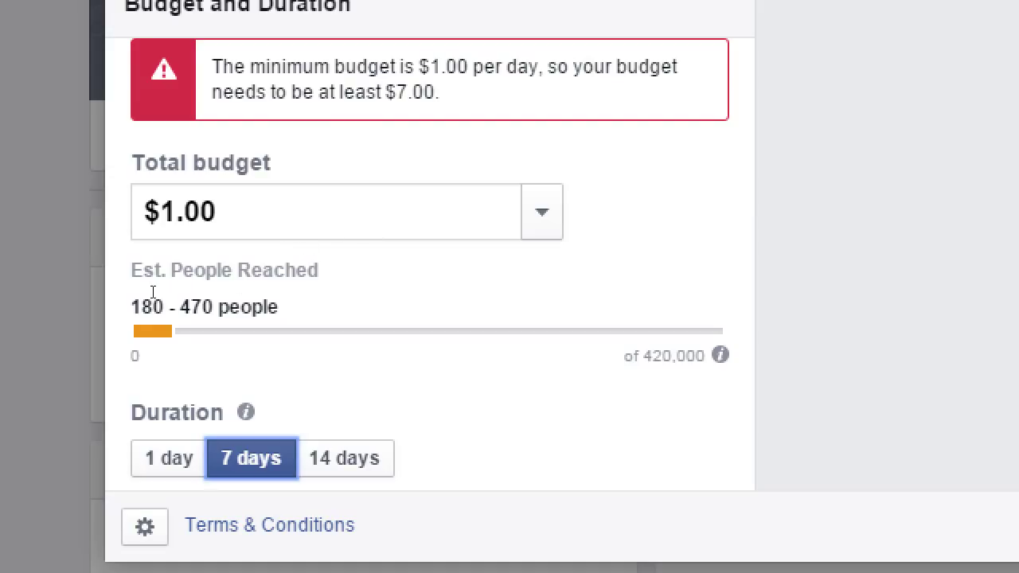
{"action": "key", "text": "shift+Tab"}
{"action": "key", "text": "shift+Right"}
{"action": "type", "text": "7"}
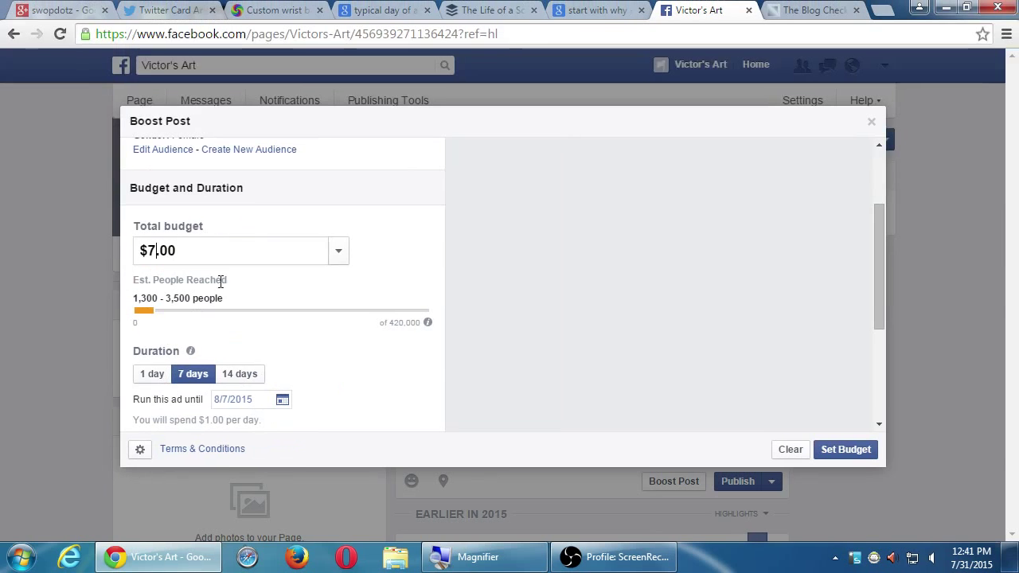
{"action": "left_click", "coordinate": [880, 171]}
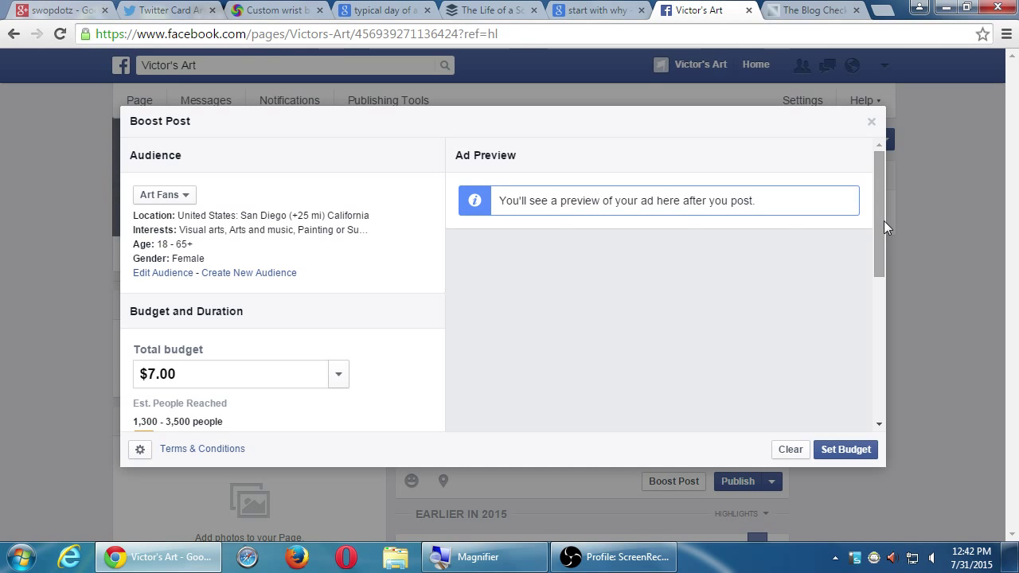
Step: Close the Boost Post dialog unapplied and return to the drafted Blog Checklist post
{"action": "left_click", "coordinate": [872, 123]}
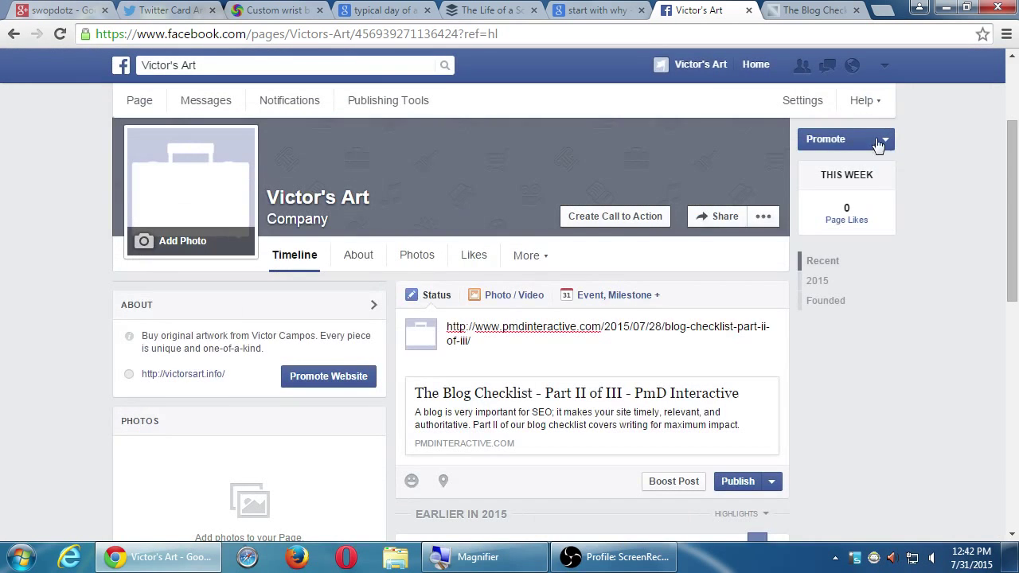
{"action": "scroll", "coordinate": [850, 436], "scroll_direction": "down", "scroll_amount": 8}
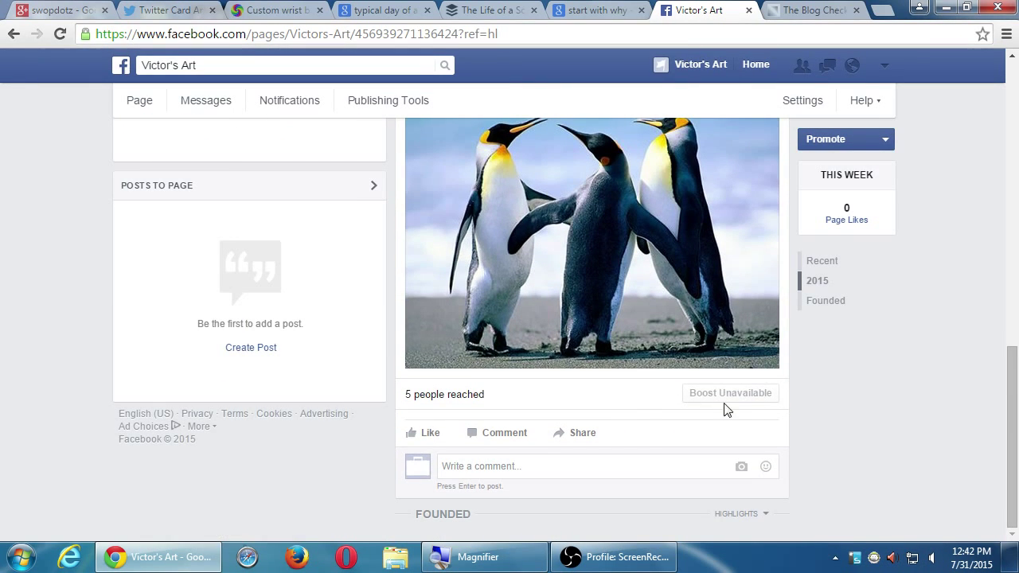
{"action": "scroll", "coordinate": [770, 473], "scroll_direction": "up", "scroll_amount": 4}
{"action": "scroll", "coordinate": [771, 473], "scroll_direction": "up", "scroll_amount": 3}
{"action": "scroll", "coordinate": [771, 472], "scroll_direction": "down", "scroll_amount": 3}
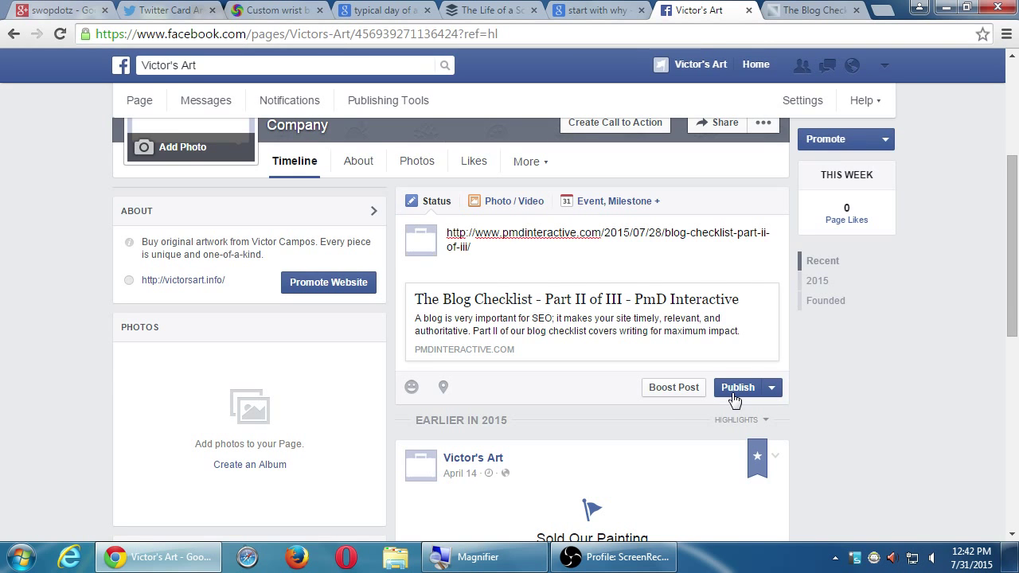
Step: Reopen Boost Post for the blog link post and review it down to Conversion Pixel
{"action": "left_click", "coordinate": [674, 388]}
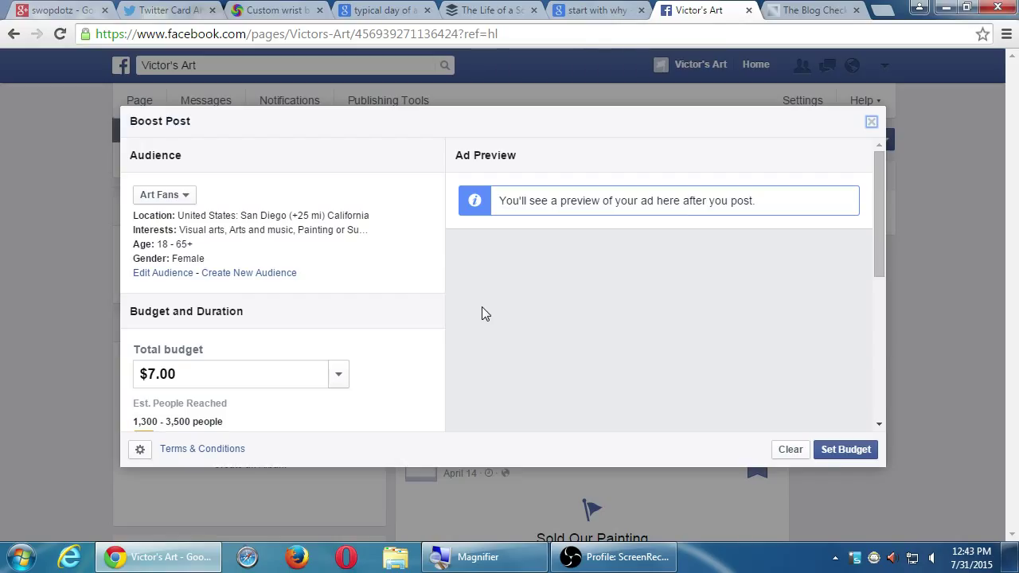
{"action": "scroll", "coordinate": [482, 310], "scroll_direction": "down", "scroll_amount": 5}
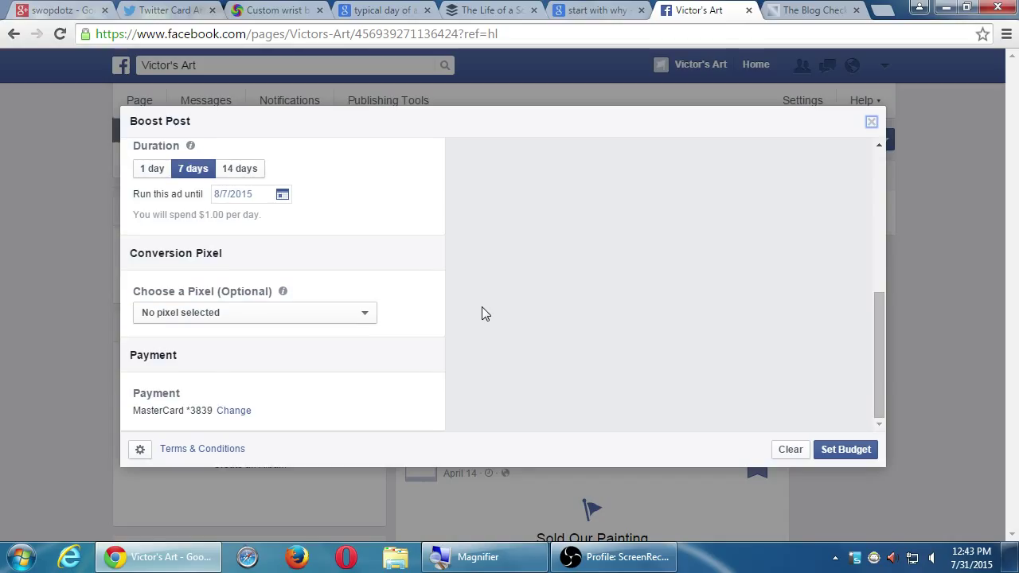
{"action": "scroll", "coordinate": [483, 311], "scroll_direction": "up", "scroll_amount": 5}
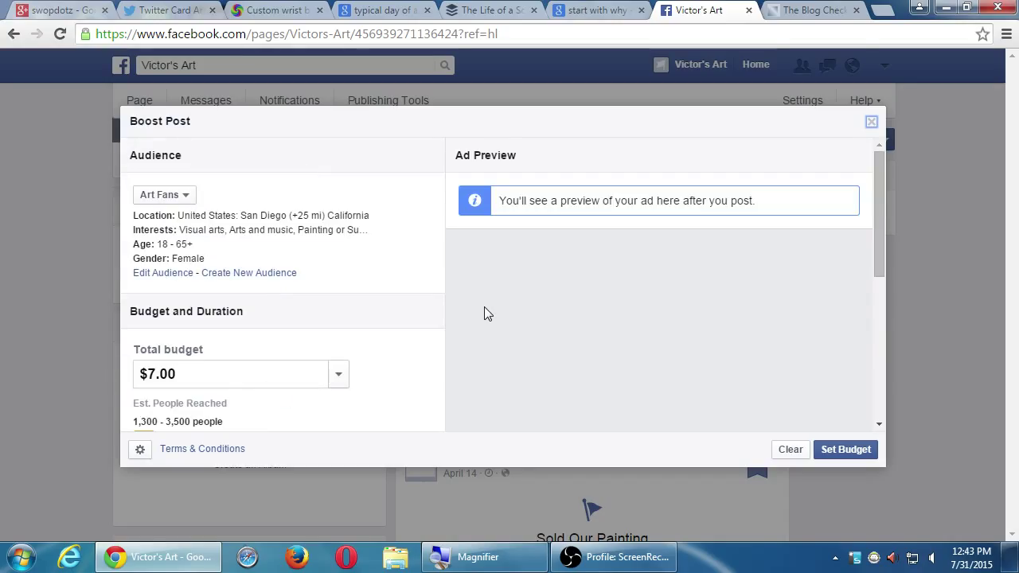
{"action": "scroll", "coordinate": [484, 313], "scroll_direction": "down", "scroll_amount": 3}
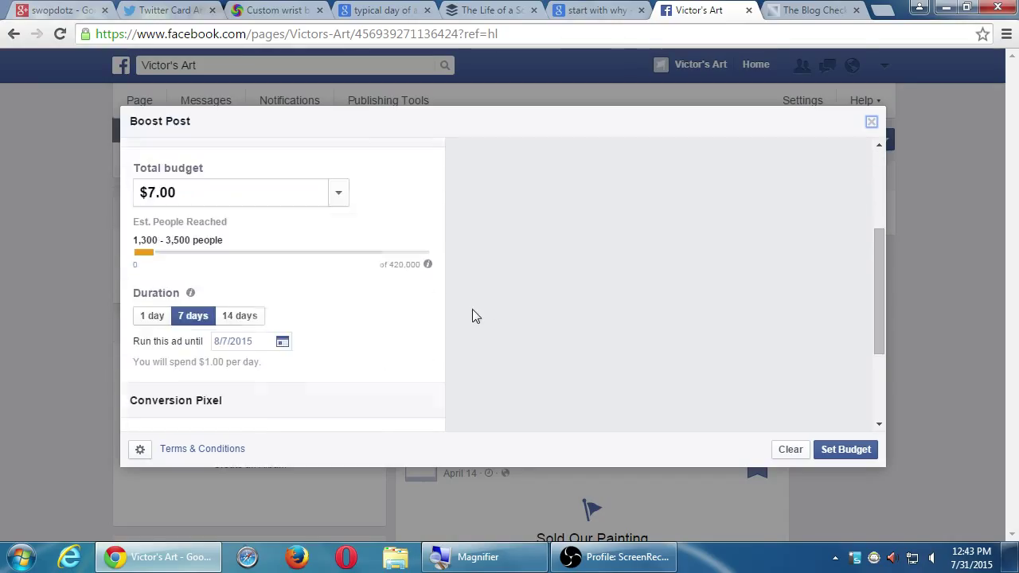
{"action": "left_click_drag", "start_coordinate": [878, 280], "coordinate": [881, 297]}
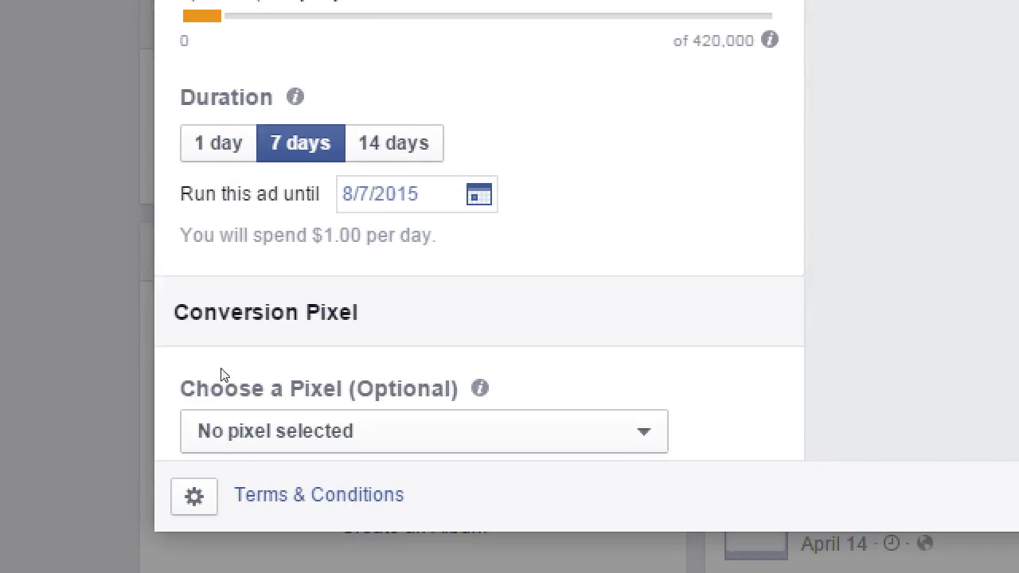
{"action": "mouse_move", "coordinate": [285, 400]}
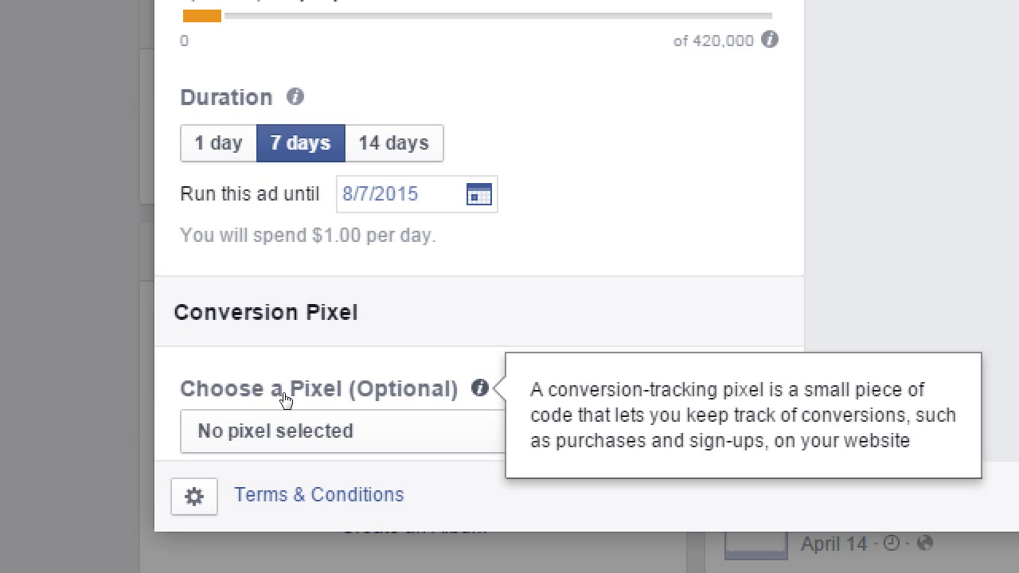
{"action": "scroll", "coordinate": [287, 371], "scroll_direction": "down", "scroll_amount": 2}
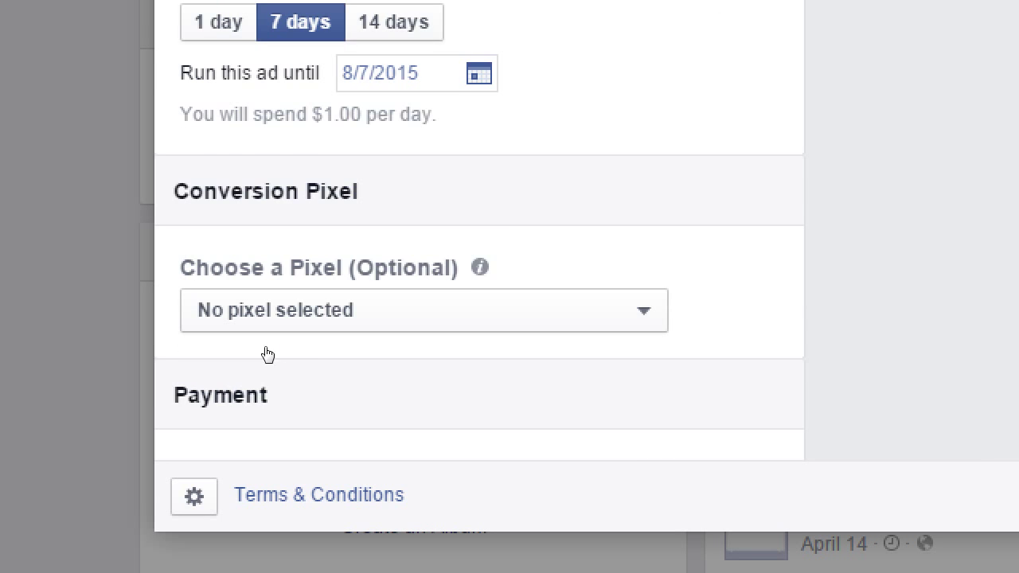
{"action": "scroll", "coordinate": [401, 312], "scroll_direction": "up", "scroll_amount": 1}
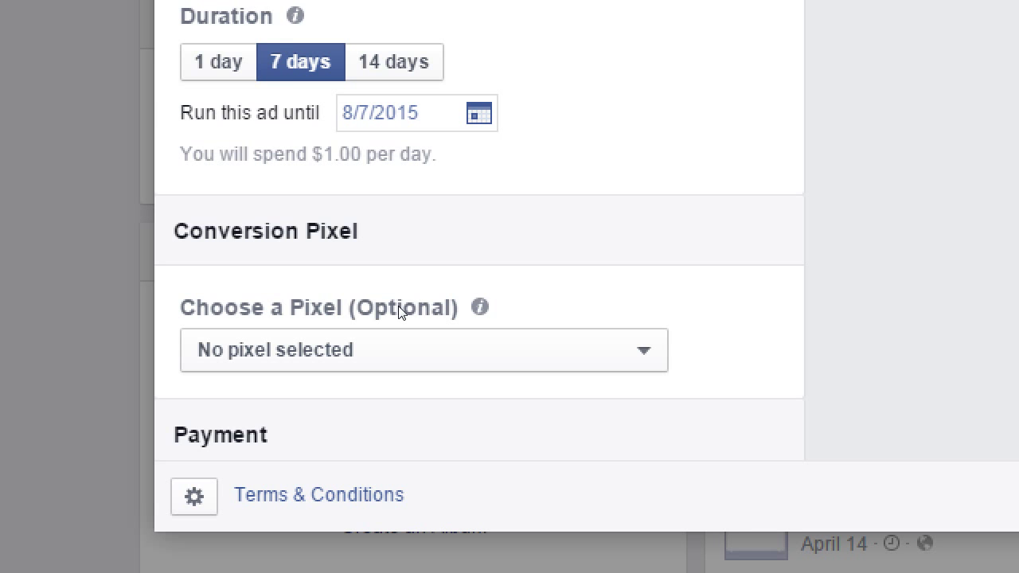
{"action": "key", "text": "super+minus"}
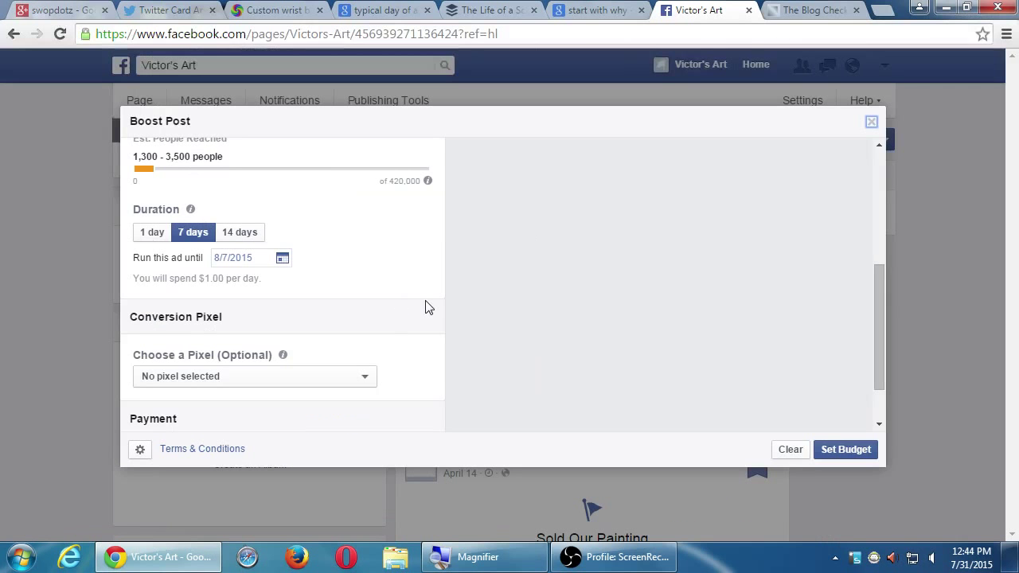
{"action": "scroll", "coordinate": [434, 317], "scroll_direction": "up", "scroll_amount": 3}
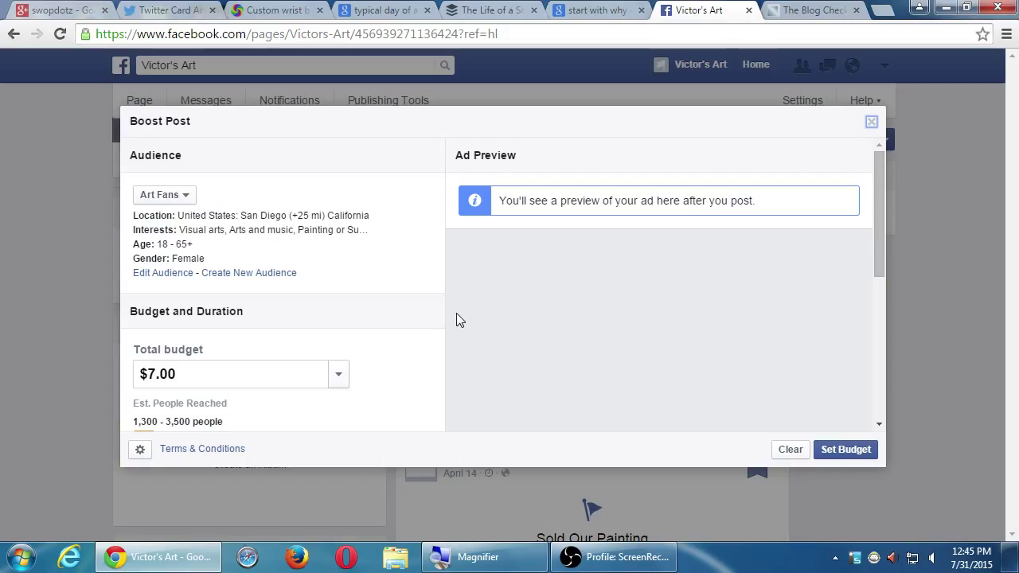
Step: Close the boost settings and return to the page's status composer
{"action": "left_click", "coordinate": [871, 122]}
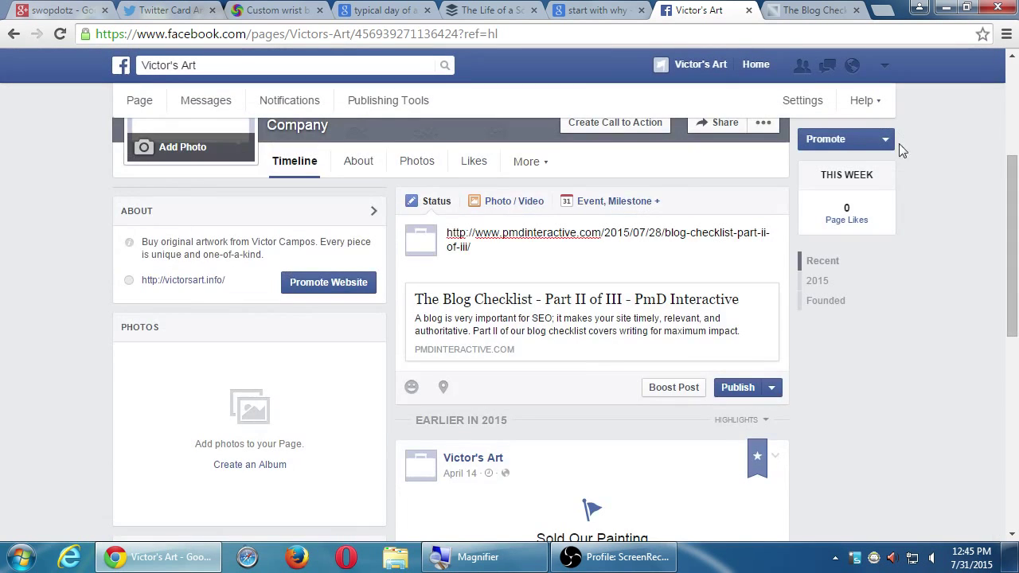
{"action": "scroll", "coordinate": [912, 199], "scroll_direction": "up", "scroll_amount": 3}
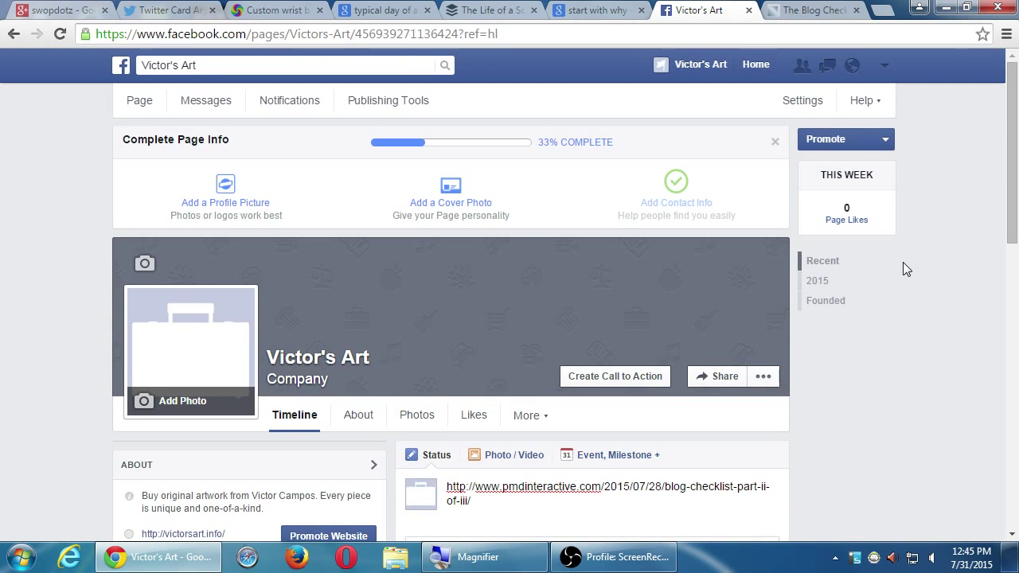
{"action": "scroll", "coordinate": [696, 296], "scroll_direction": "down", "scroll_amount": 2}
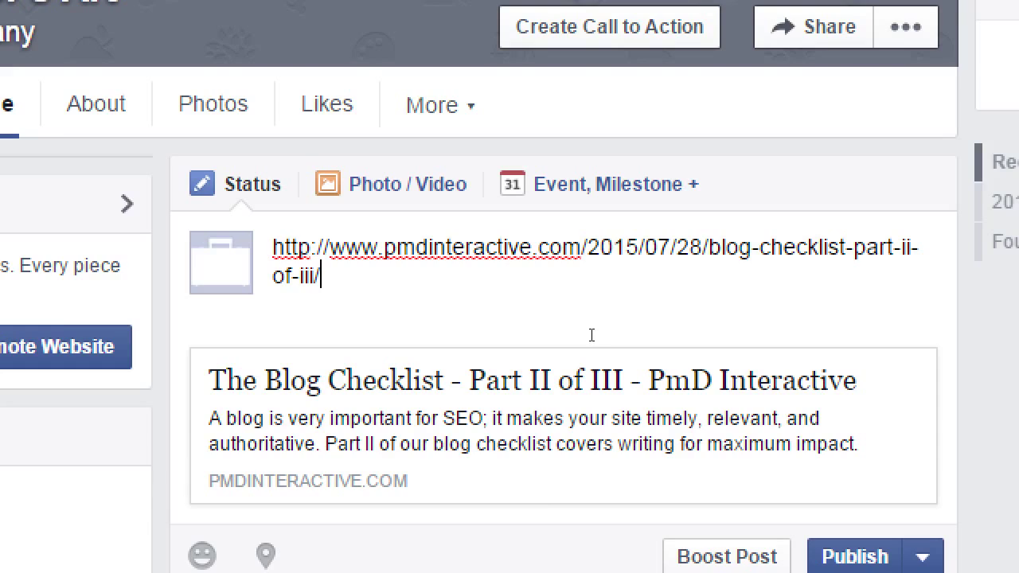
Step: Replace the status link text with 'Our free guide will help you get more readers to your blog.'
{"action": "key", "text": "ctrl+a"}
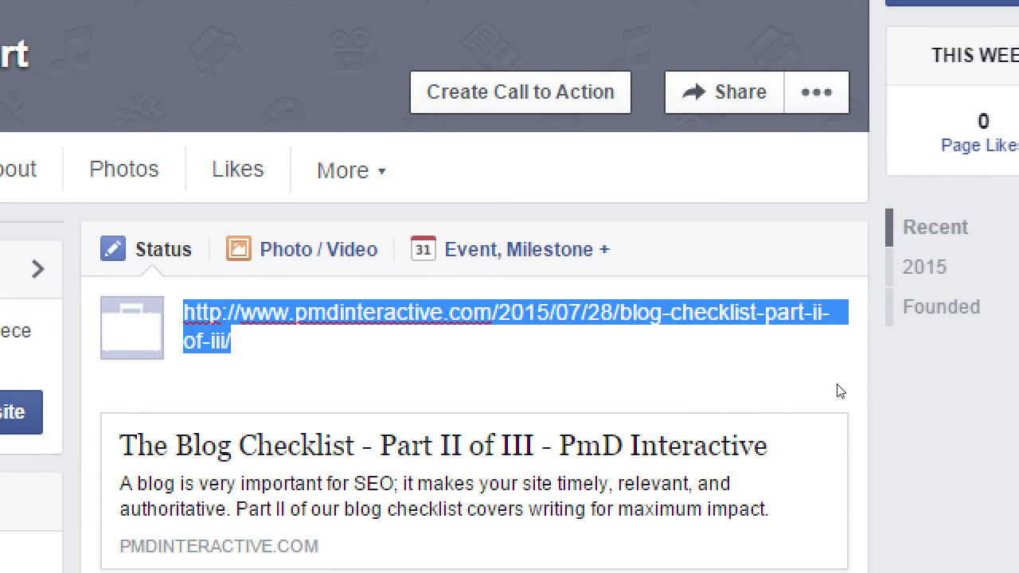
{"action": "type", "text": "O"}
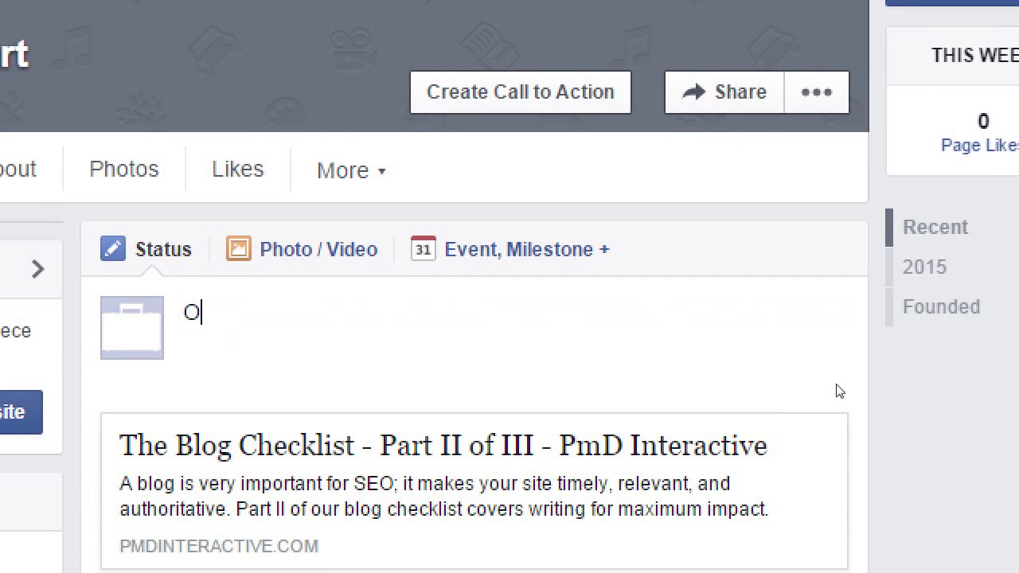
{"action": "type", "text": "ur free g"}
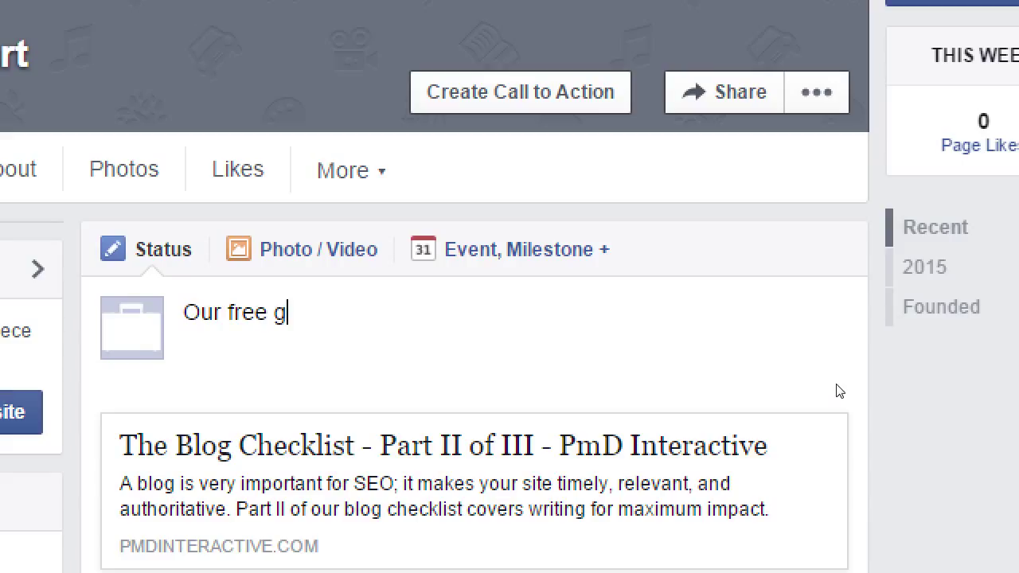
{"action": "type", "text": "uide will help y"}
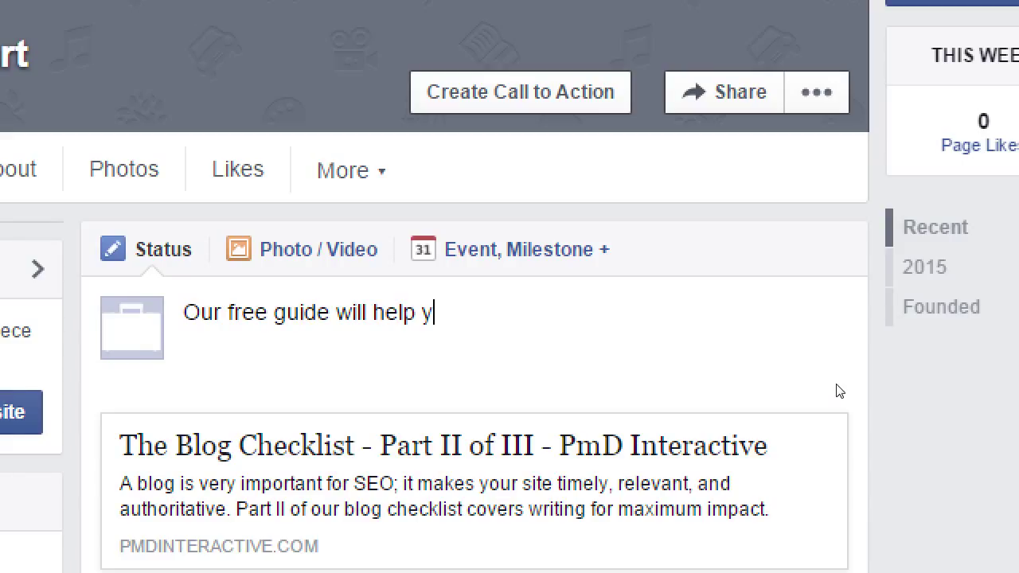
{"action": "type", "text": "ou get more "}
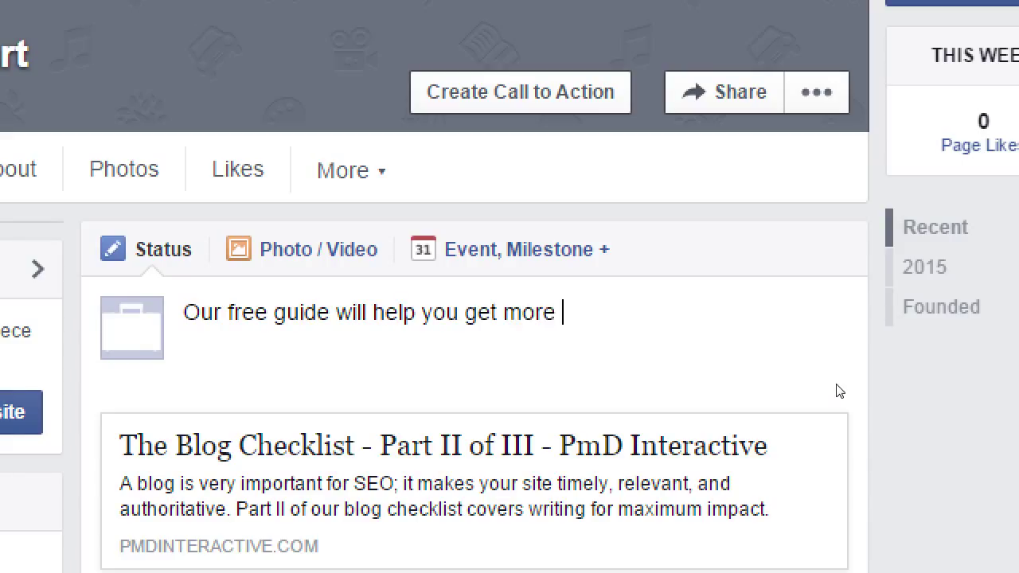
{"action": "type", "text": "readers to yourblo"}
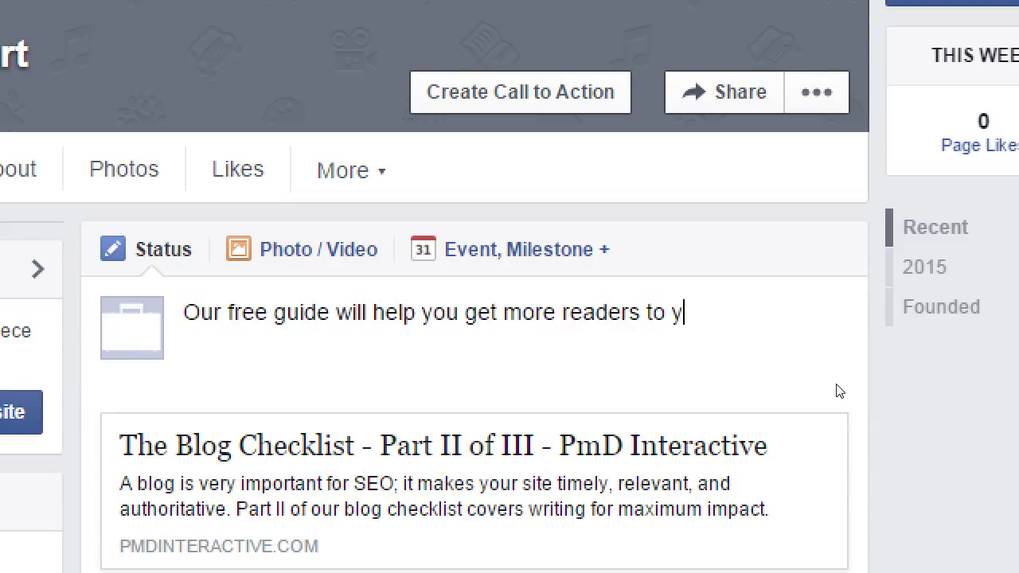
{"action": "key", "text": "BackSpace"}
{"action": "key", "text": "BackSpace"}
{"action": "key", "text": "BackSpace"}
{"action": "type", "text": "blog."}
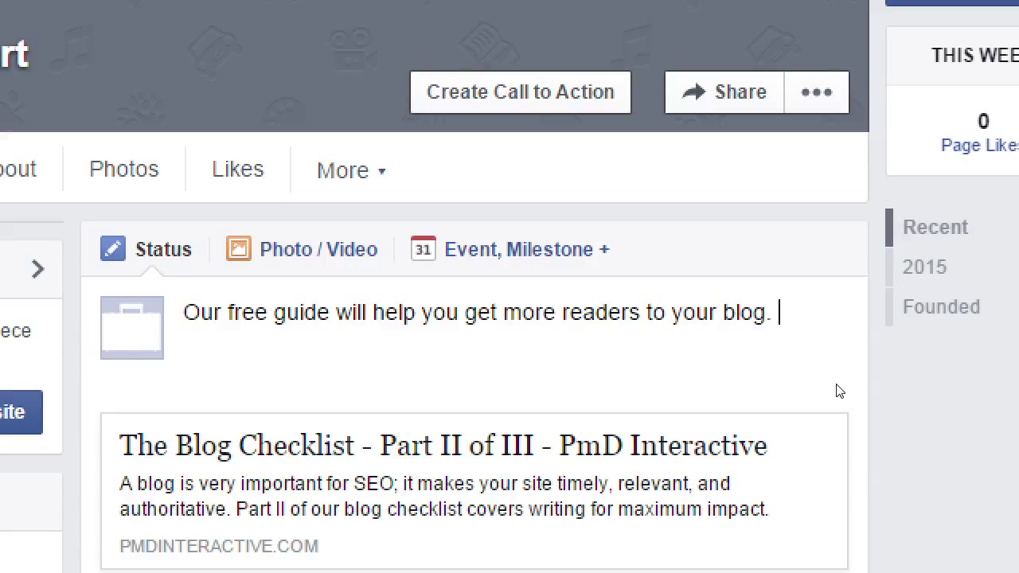
{"action": "type", "text": "b"}
{"action": "key", "text": "BackSpace"}
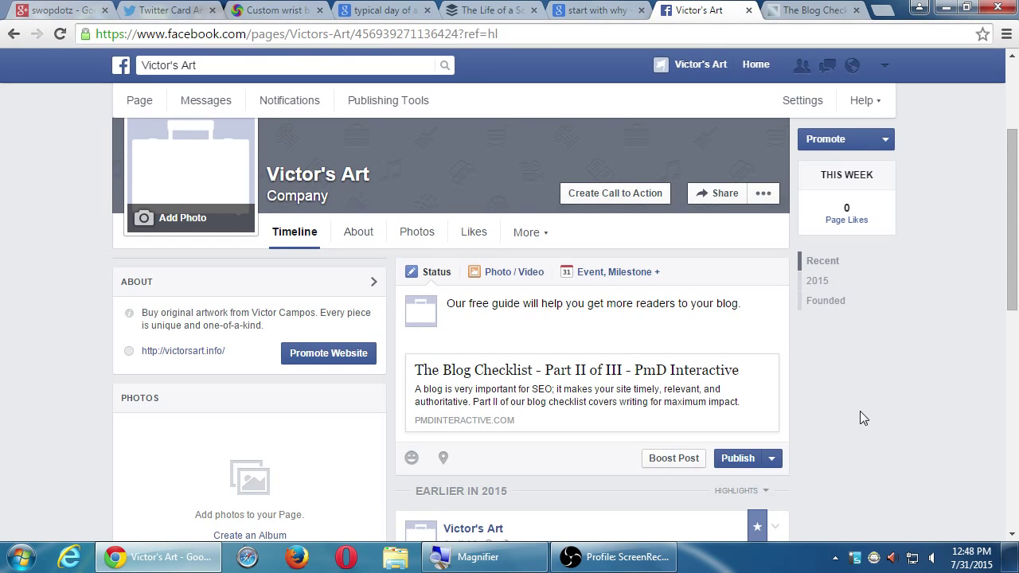
{"action": "left_click", "coordinate": [762, 322]}
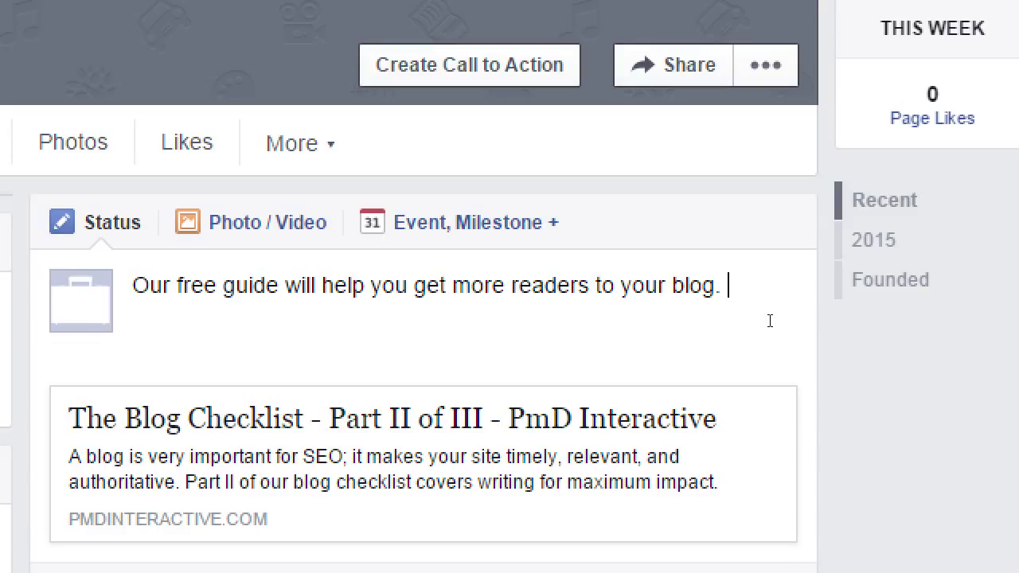
Step: Put '#blog' on a new line below the free-guide sentence, ending with another line break
{"action": "key", "text": "Return"}
{"action": "type", "text": "#blog"}
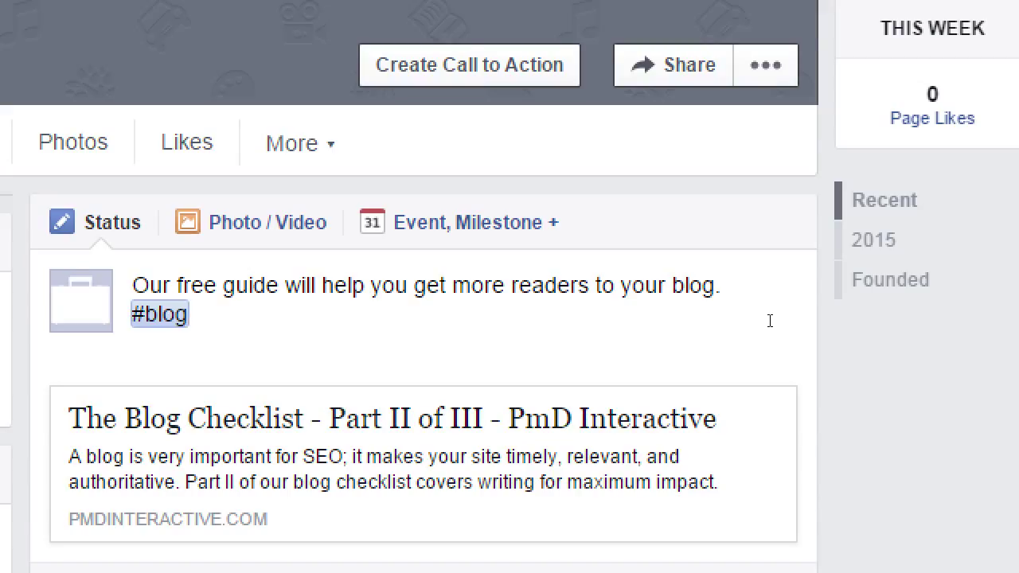
{"action": "key", "text": "Return"}
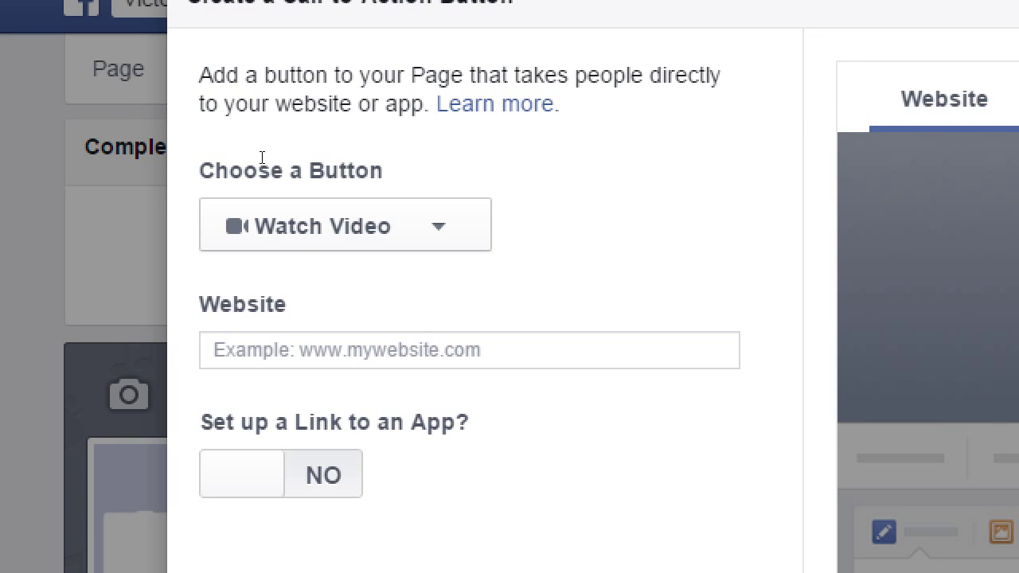
Step: Make the call-to-action a Shop Now button linking to victorsbakery.com/shop
{"action": "left_click", "coordinate": [293, 184]}
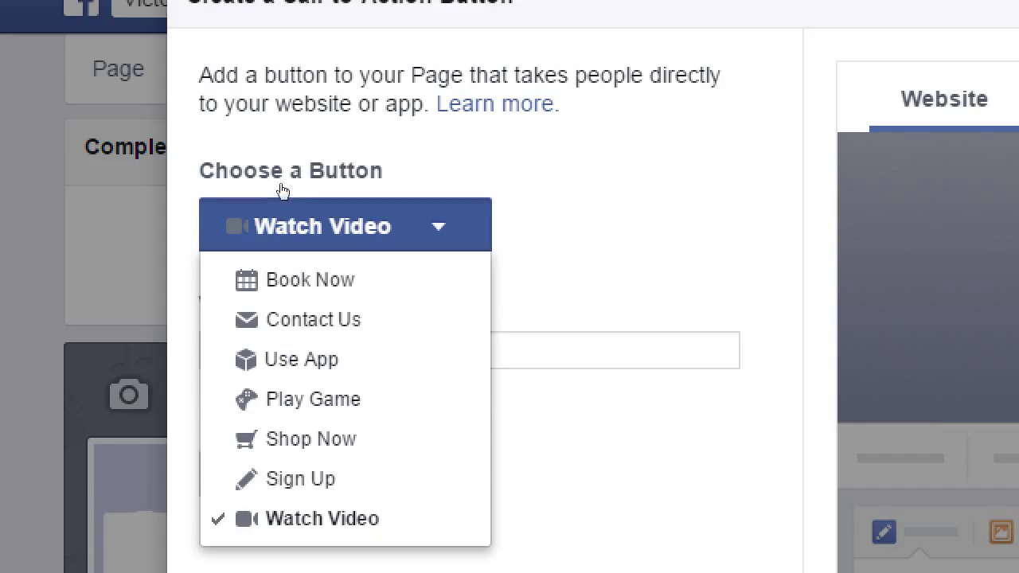
{"action": "key", "text": "Return"}
{"action": "left_click", "coordinate": [276, 201]}
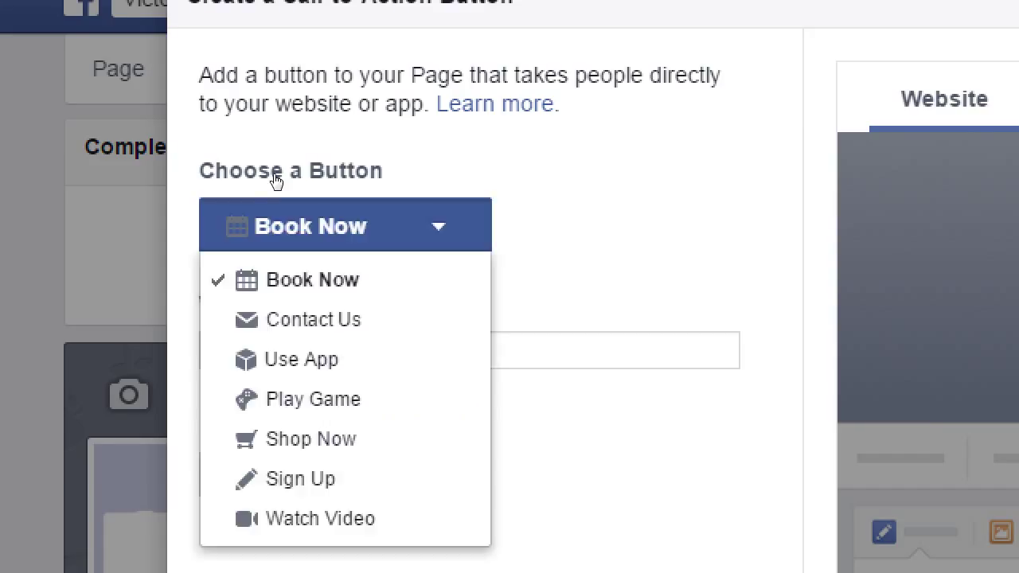
{"action": "key", "text": "Down"}
{"action": "key", "text": "Down"}
{"action": "key", "text": "Down"}
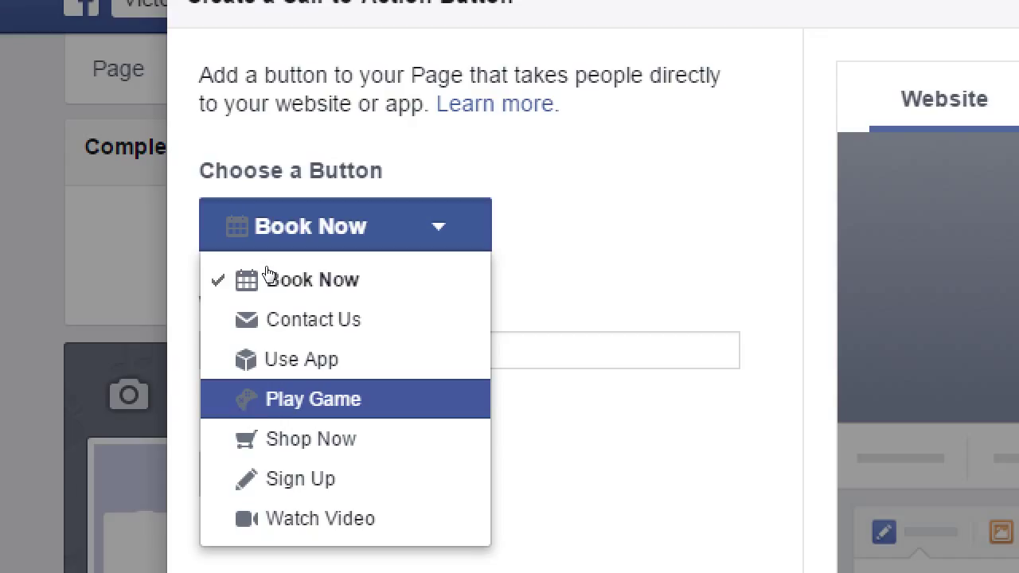
{"action": "key", "text": "Down"}
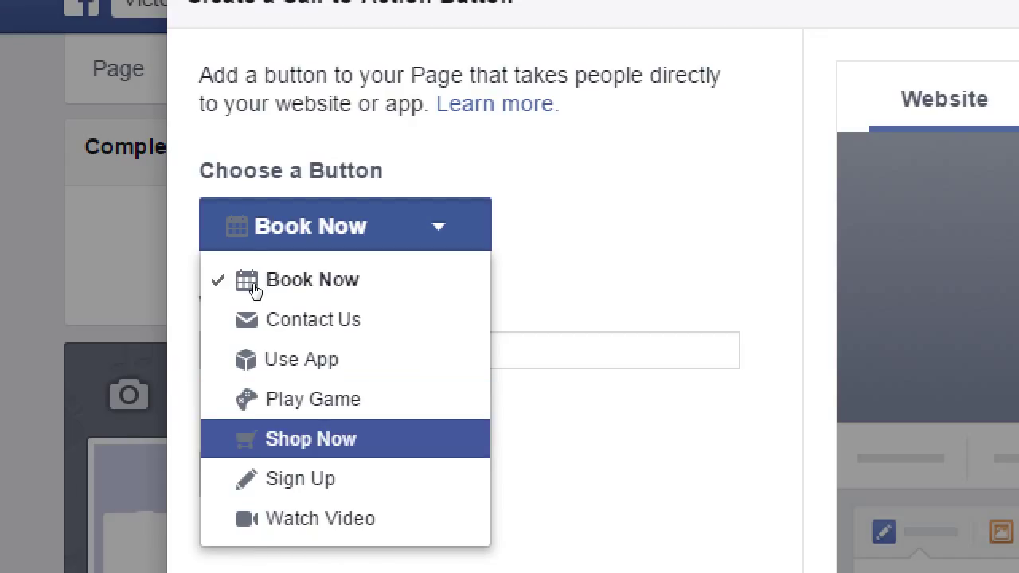
{"action": "key", "text": "Return"}
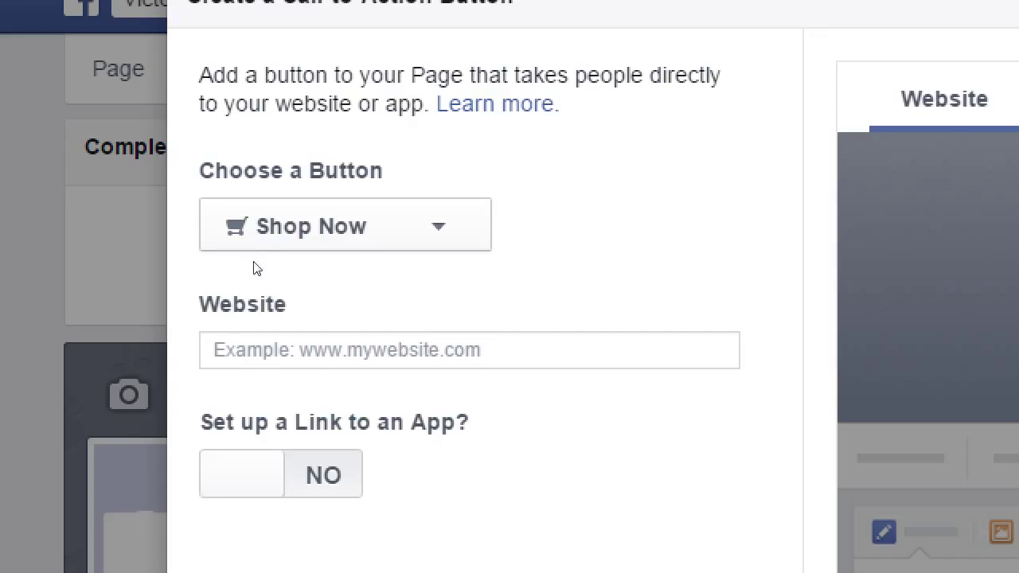
{"action": "key", "text": "Tab"}
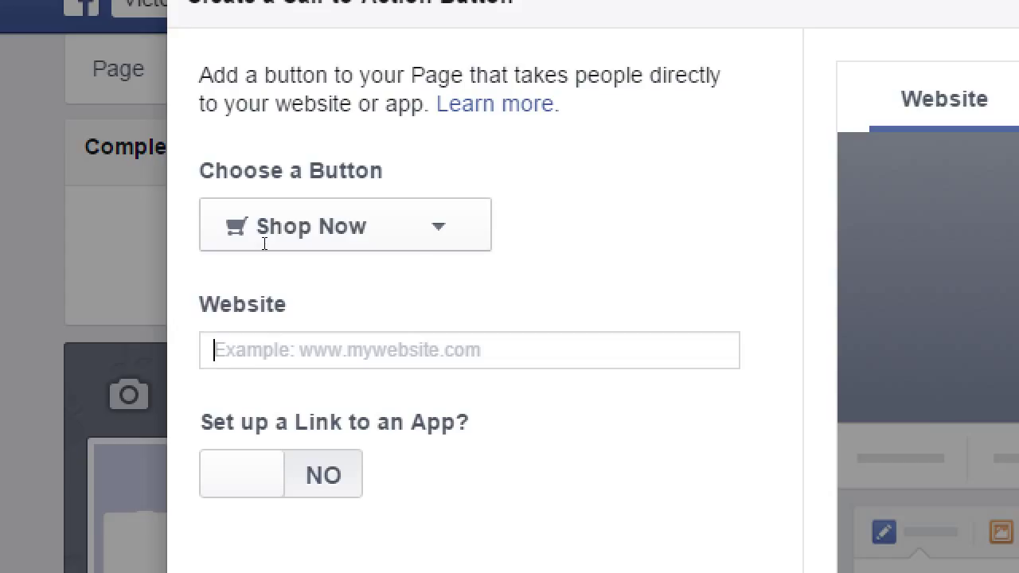
{"action": "type", "text": "victor"}
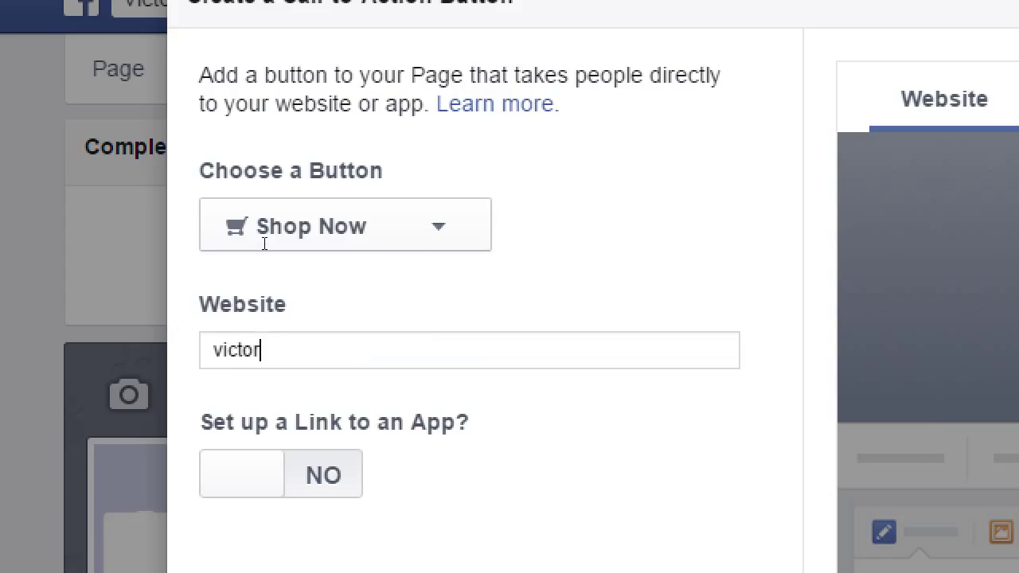
{"action": "type", "text": "sbakery.com/shop"}
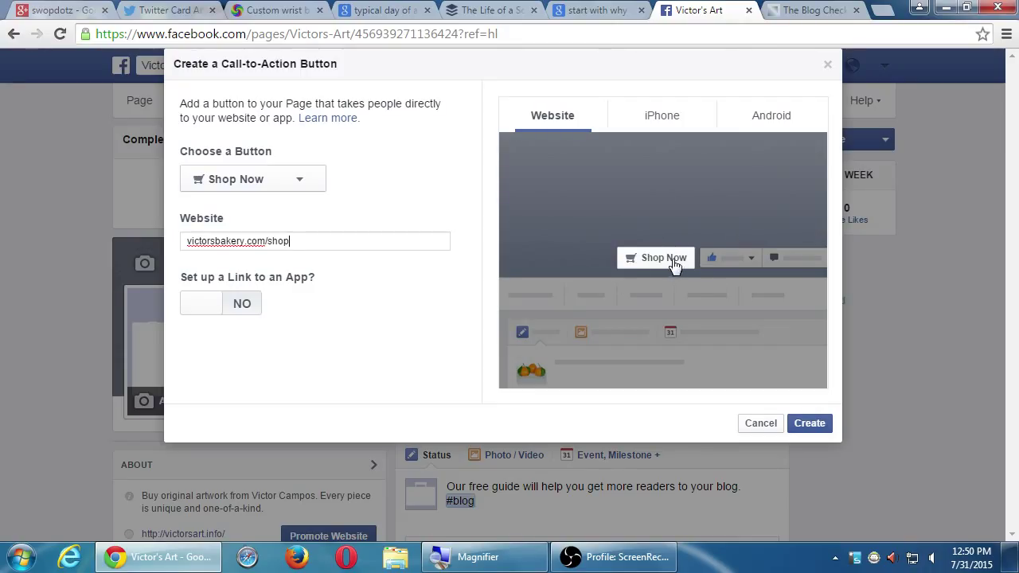
Step: Check the iPhone and Android previews, then create the Shop Now button
{"action": "left_click", "coordinate": [653, 119]}
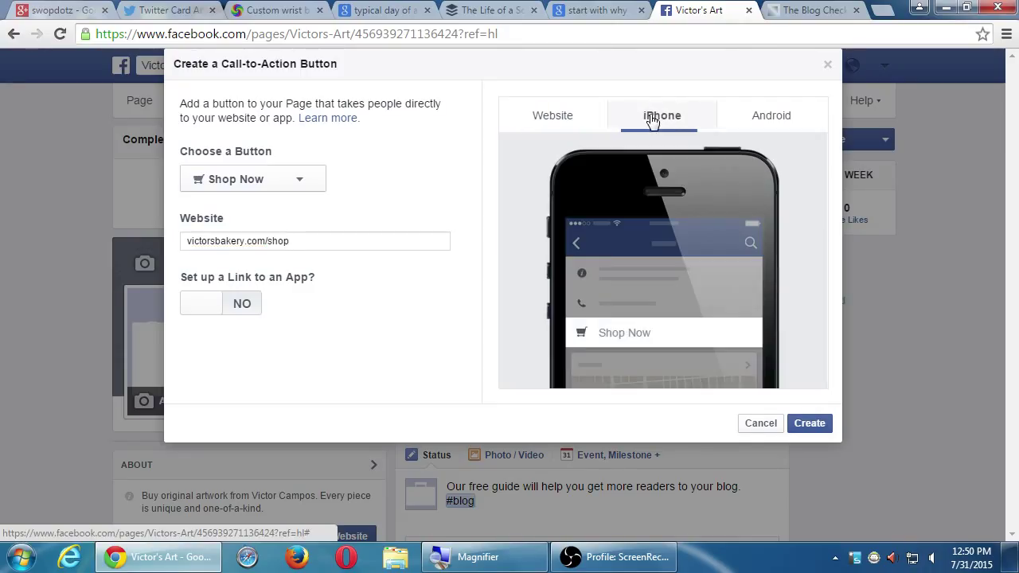
{"action": "left_click", "coordinate": [767, 121]}
{"action": "left_click", "coordinate": [564, 126]}
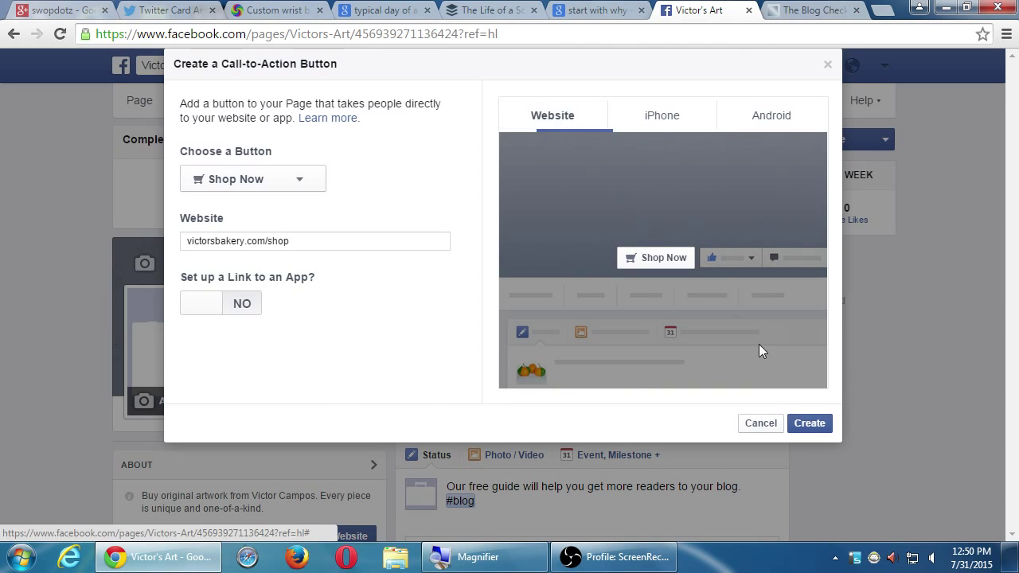
{"action": "left_click", "coordinate": [810, 423]}
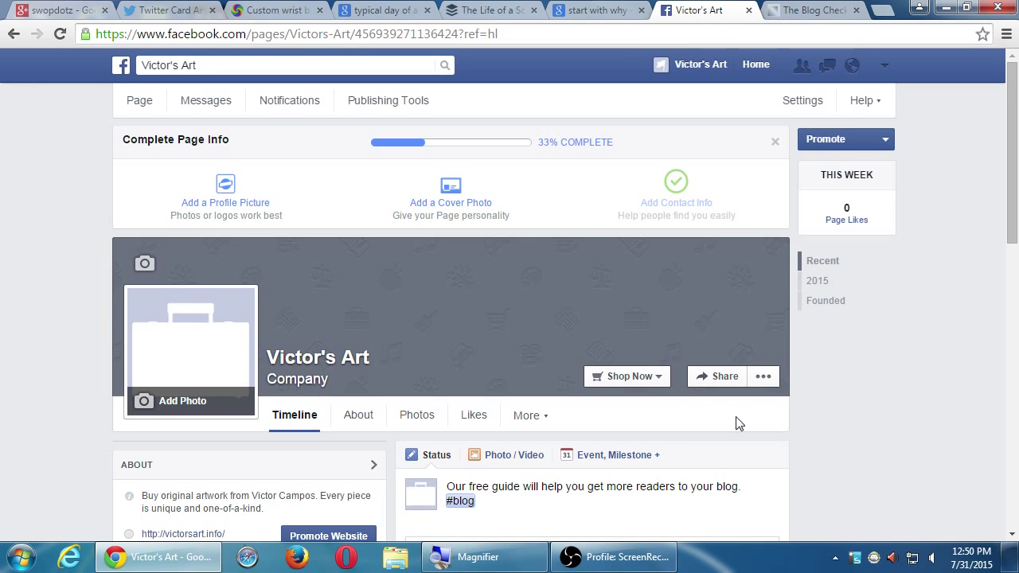
{"action": "left_click", "coordinate": [657, 378]}
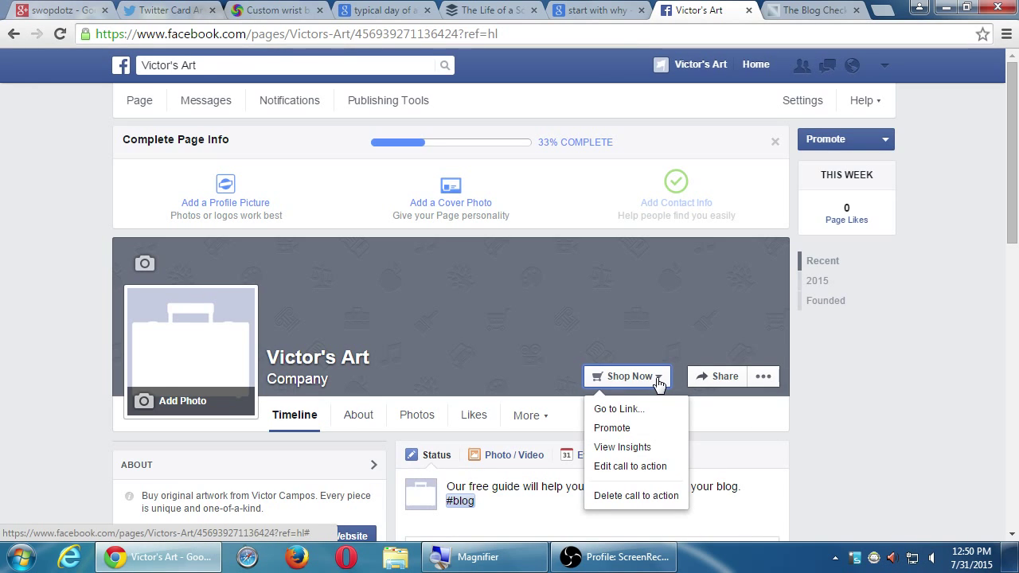
{"action": "left_click", "coordinate": [656, 466]}
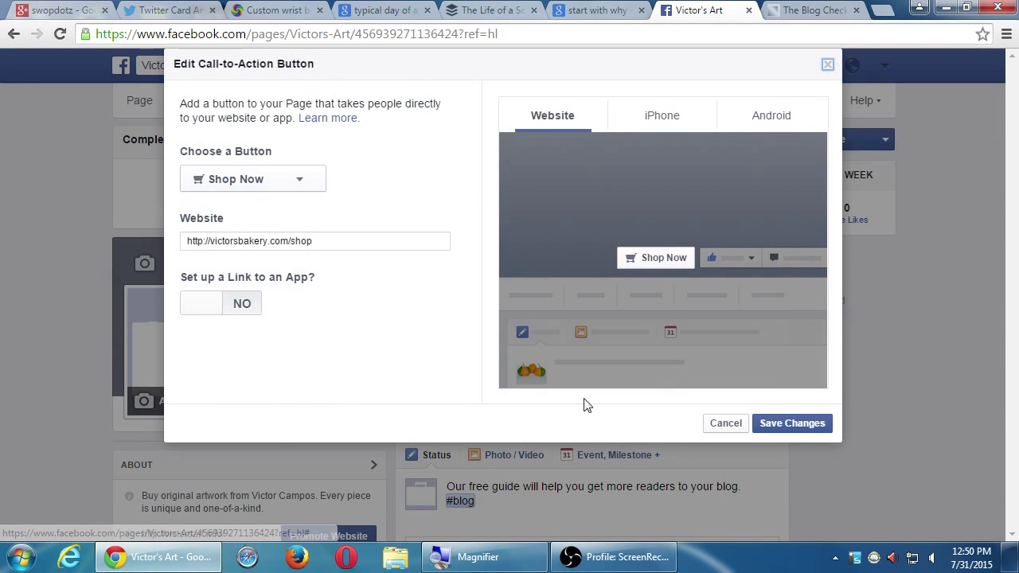
{"action": "left_click", "coordinate": [291, 186]}
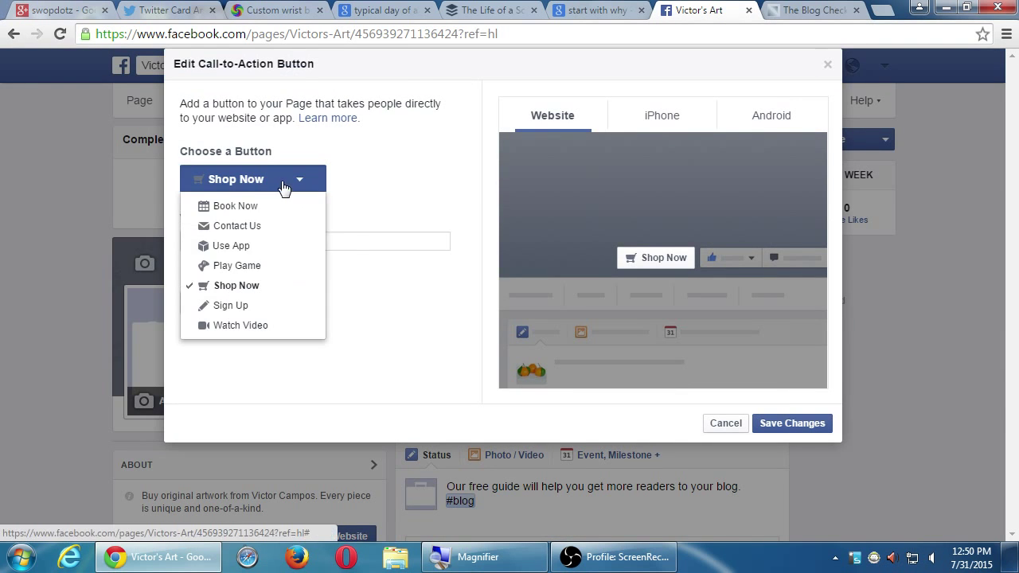
{"action": "left_click", "coordinate": [293, 327]}
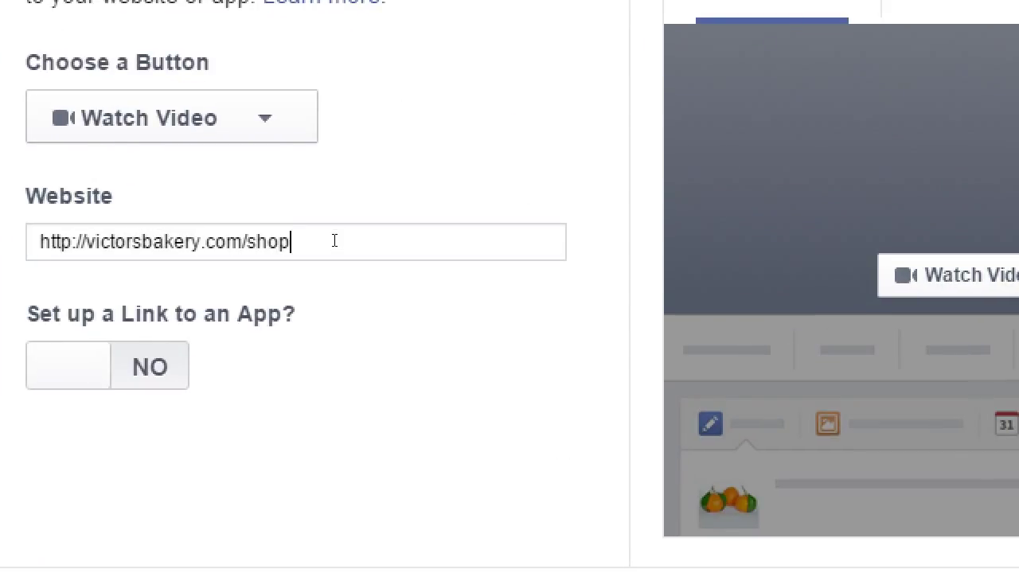
{"action": "triple_click", "coordinate": [335, 240]}
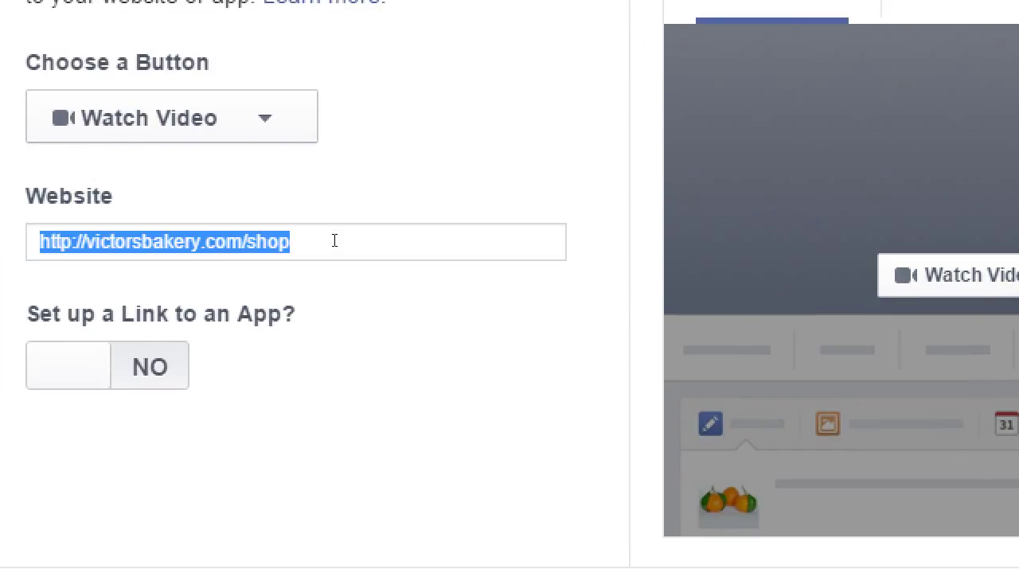
{"action": "type", "text": "http://y"}
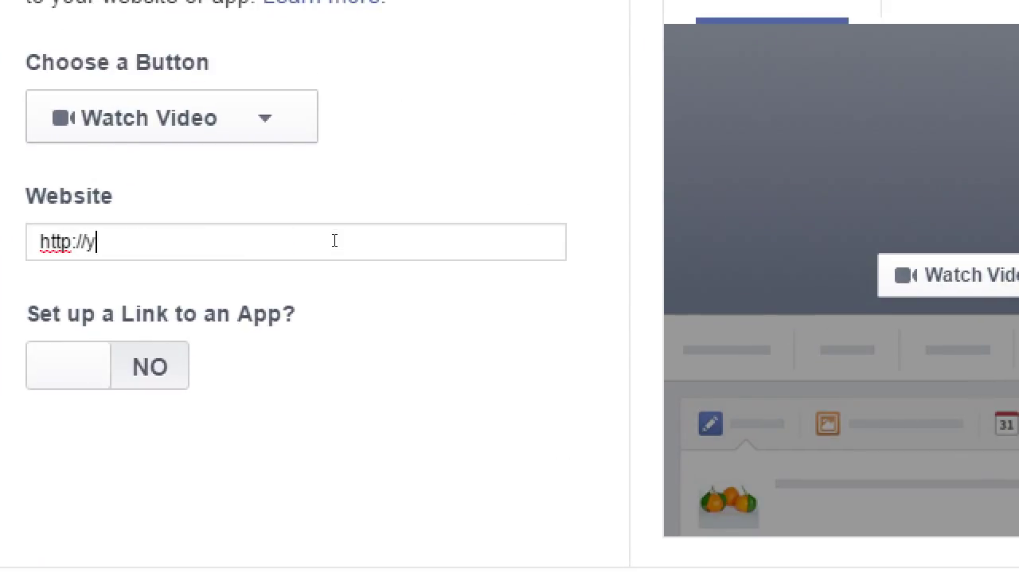
{"action": "type", "text": "outube.com/myvidd"}
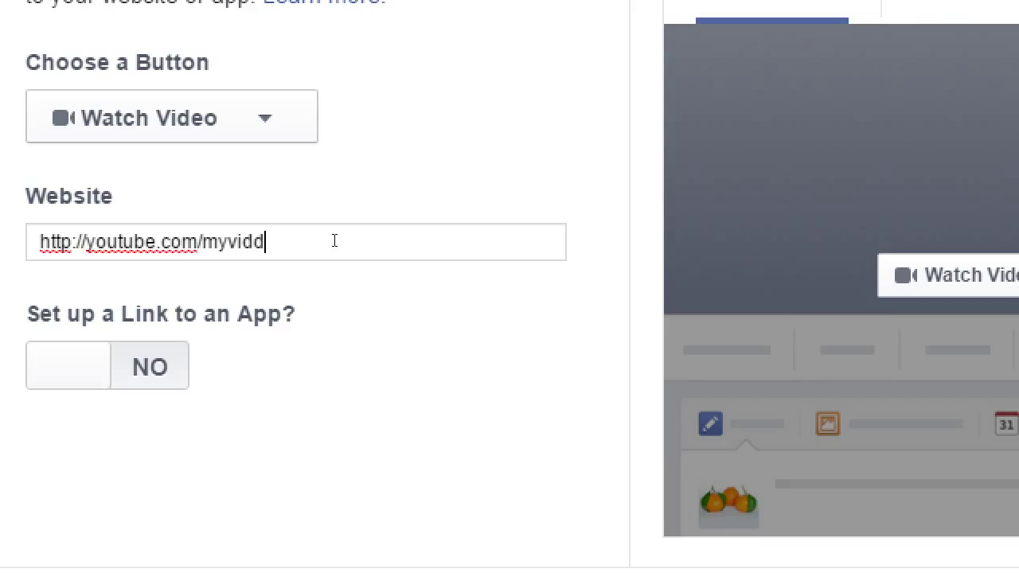
{"action": "key", "text": "BackSpace"}
{"action": "type", "text": "01"}
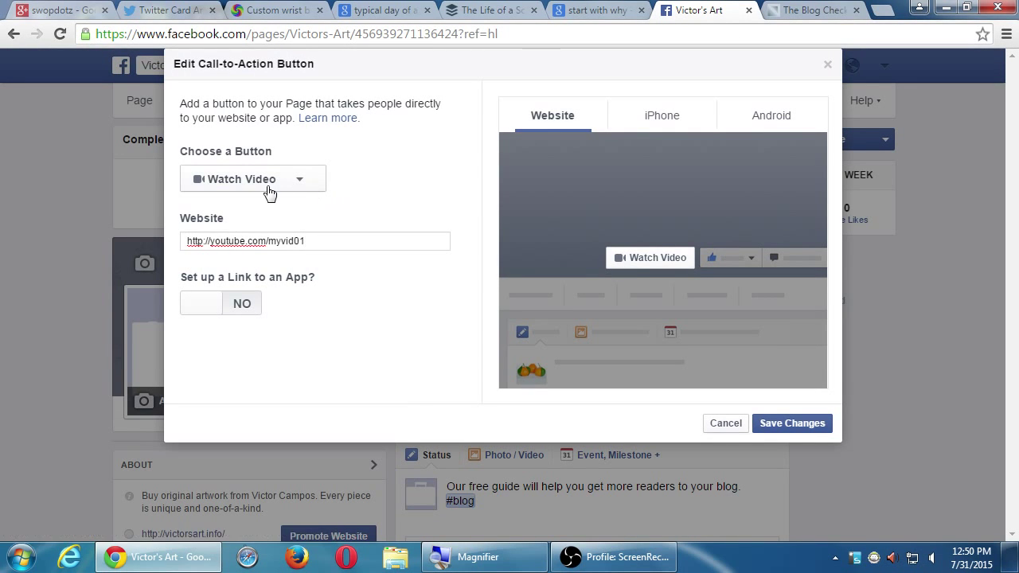
{"action": "left_click_drag", "start_coordinate": [326, 236], "coordinate": [210, 240]}
{"action": "left_click", "coordinate": [773, 428]}
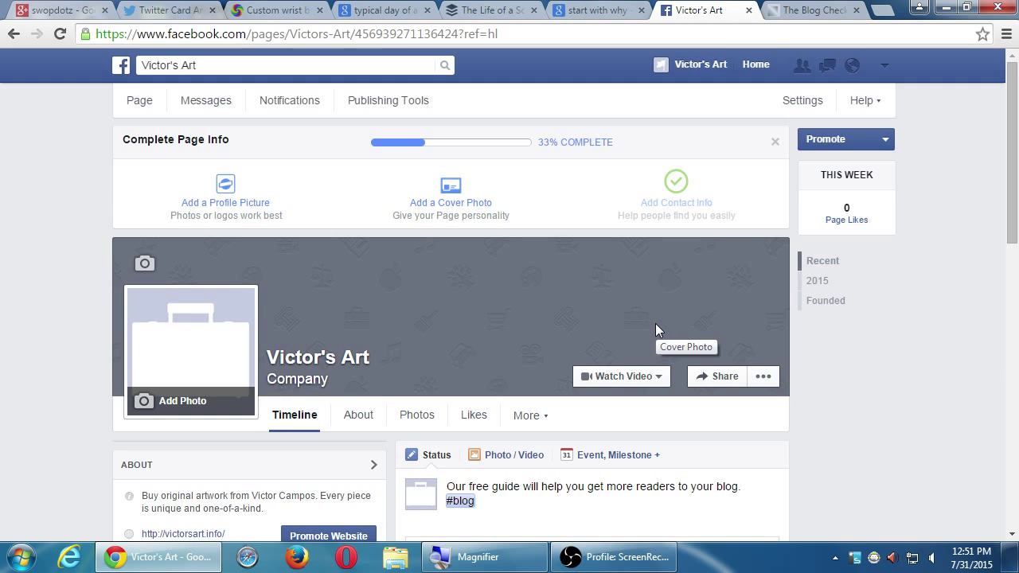
Step: Glance at the Watch Video button's options, then bring up the header's use-Facebook-as identity list
{"action": "left_click", "coordinate": [649, 375]}
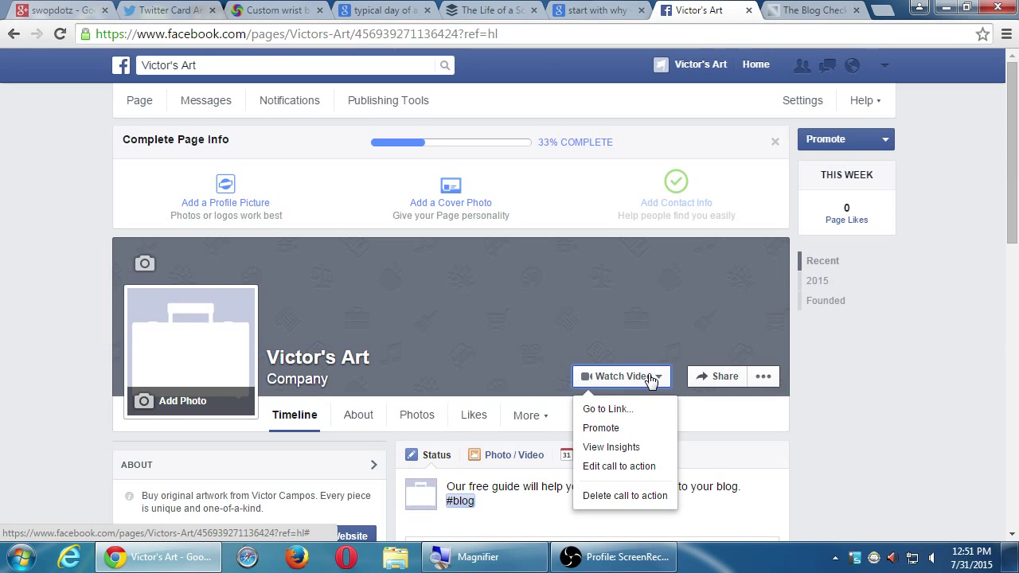
{"action": "left_click", "coordinate": [56, 349]}
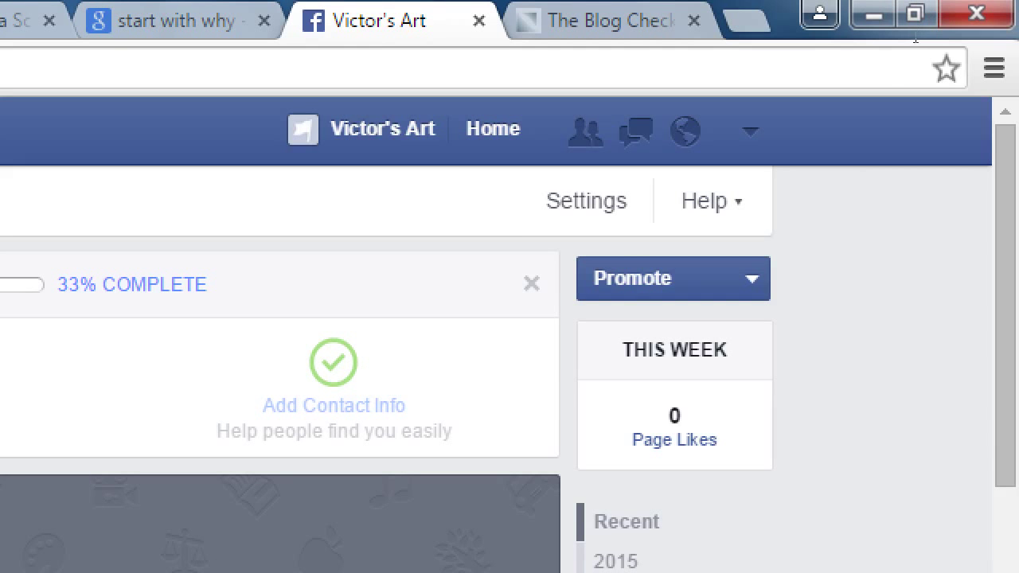
{"action": "left_click", "coordinate": [884, 65]}
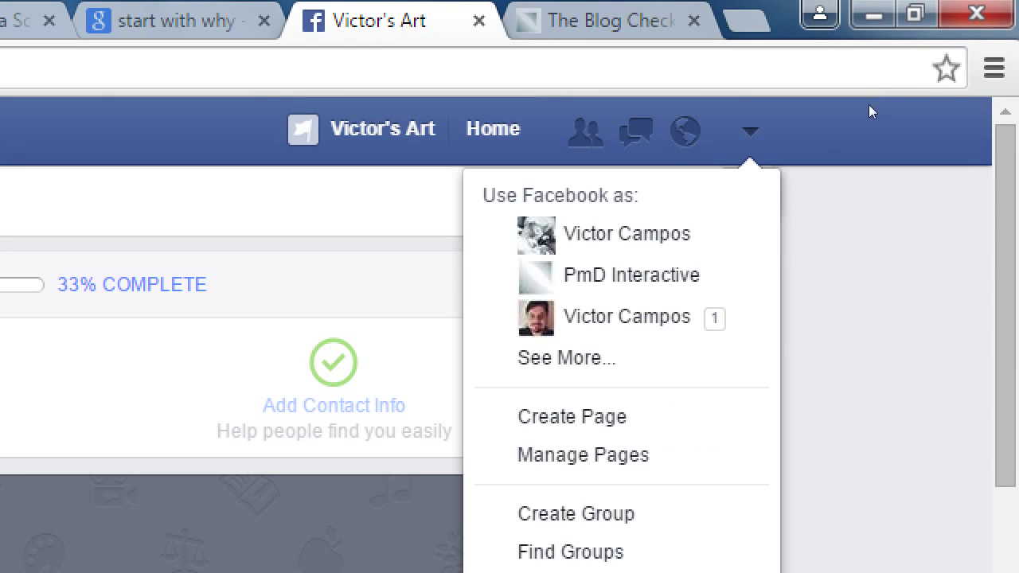
{"action": "key", "text": "Down"}
{"action": "key", "text": "Down"}
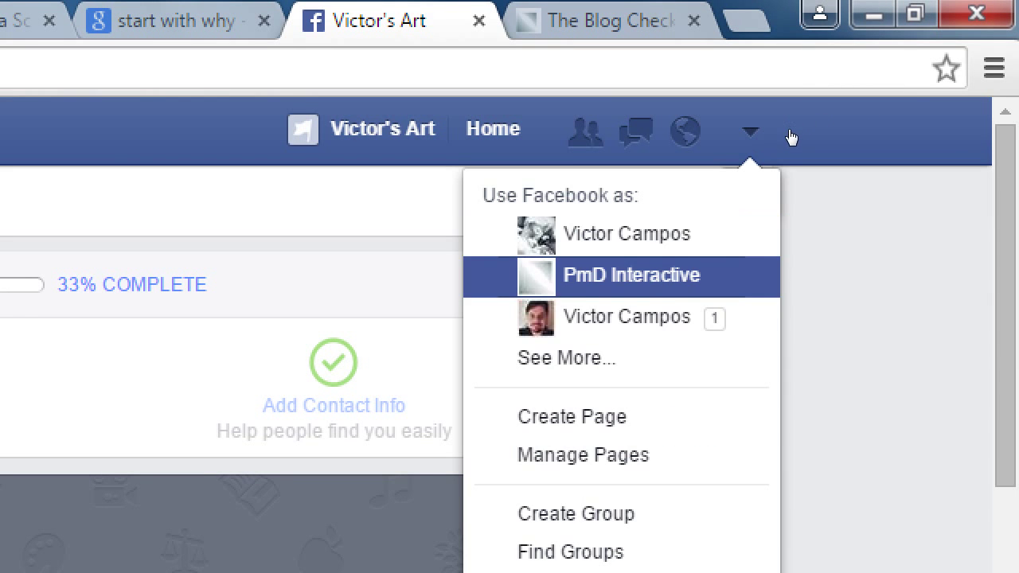